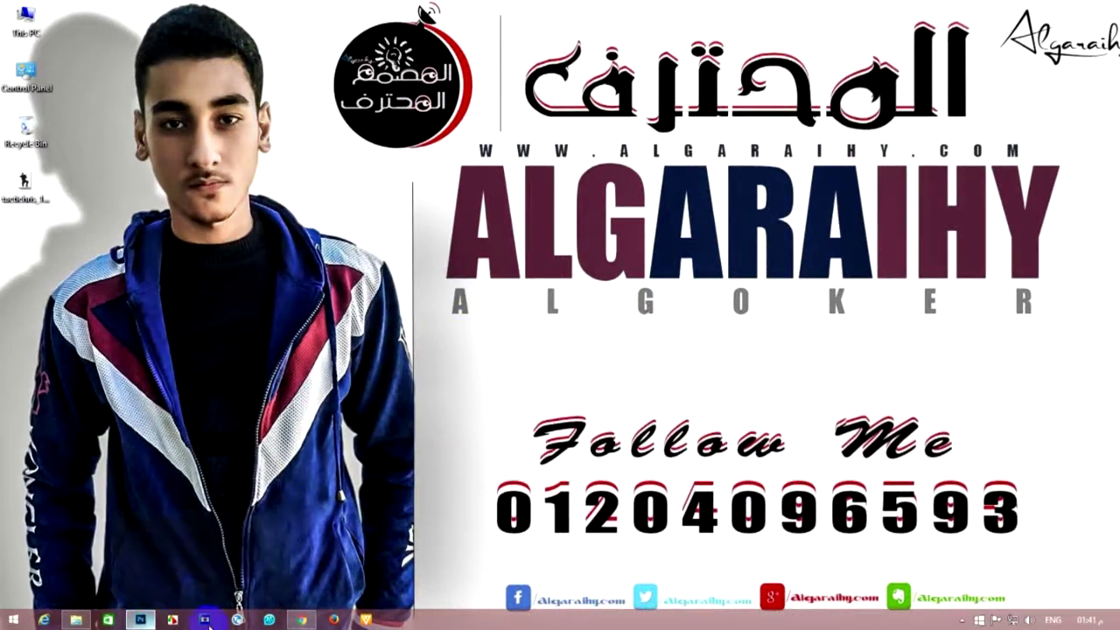
- Create a new 1920×1080 px, 72 ppi blank document
click(139, 619)
click(39, 8)
click(277, 126)
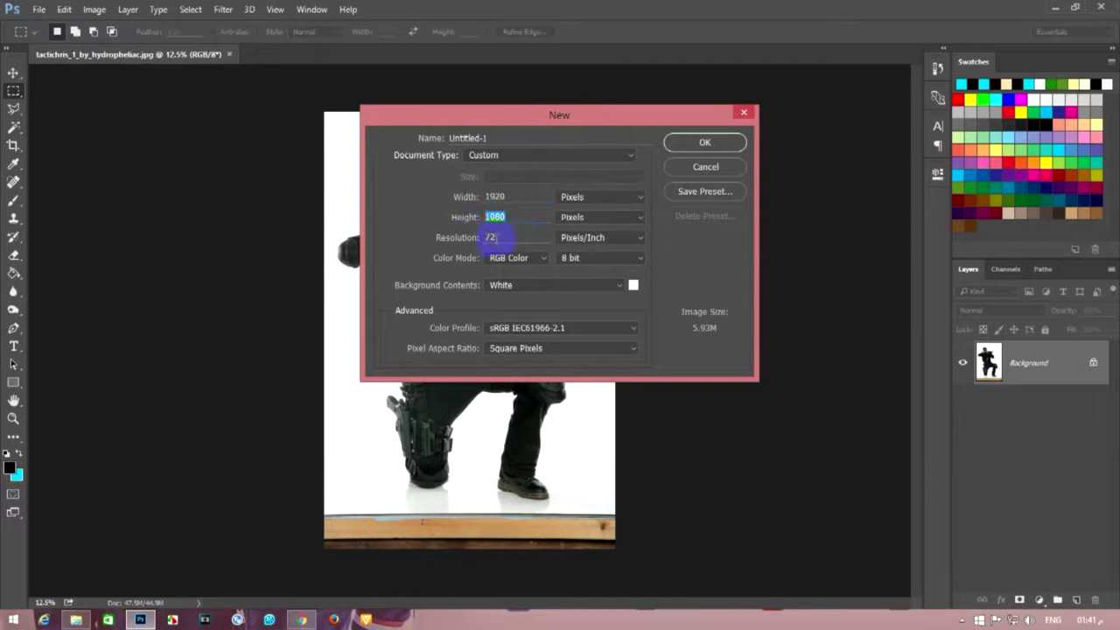
click(700, 142)
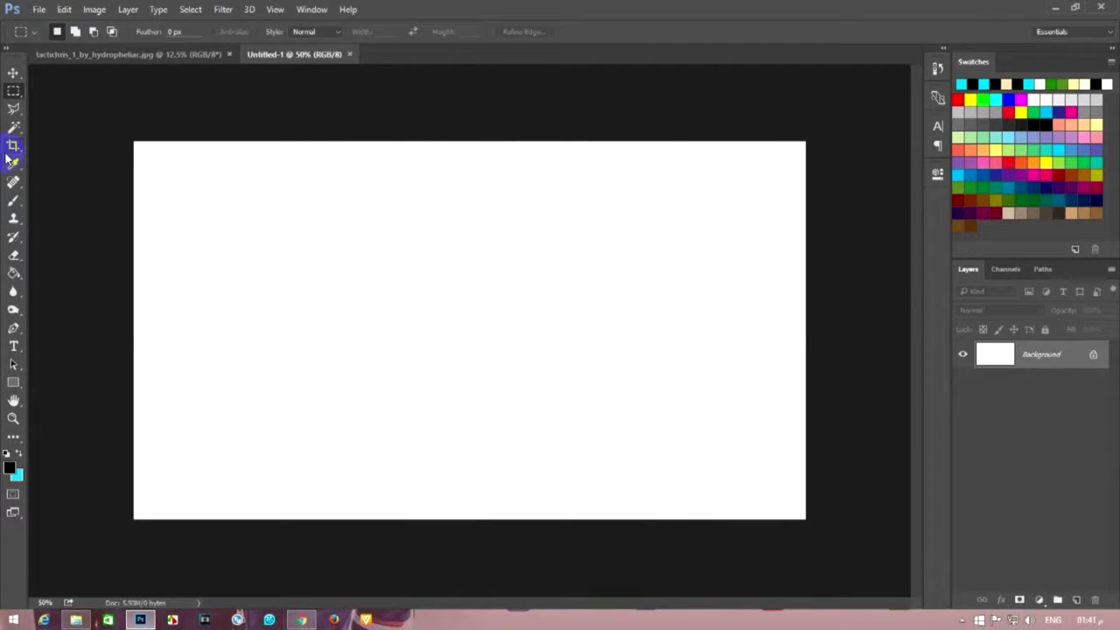
- Crop the canvas into a tall portrait shape with a white background fill
click(13, 145)
drag(133, 330, 246, 330)
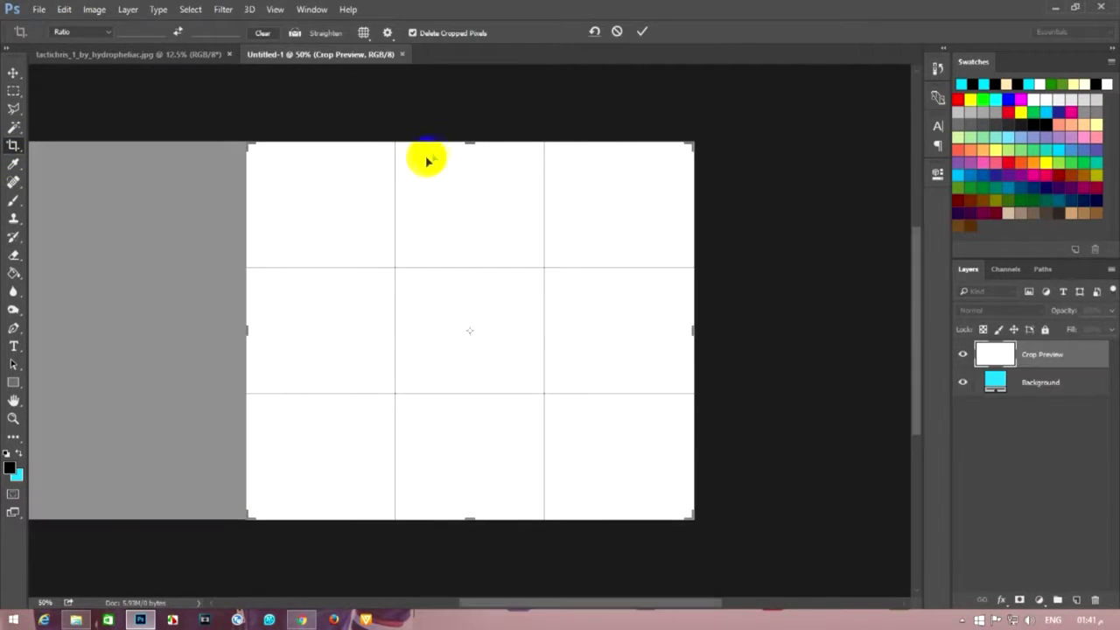
drag(471, 140, 460, 96)
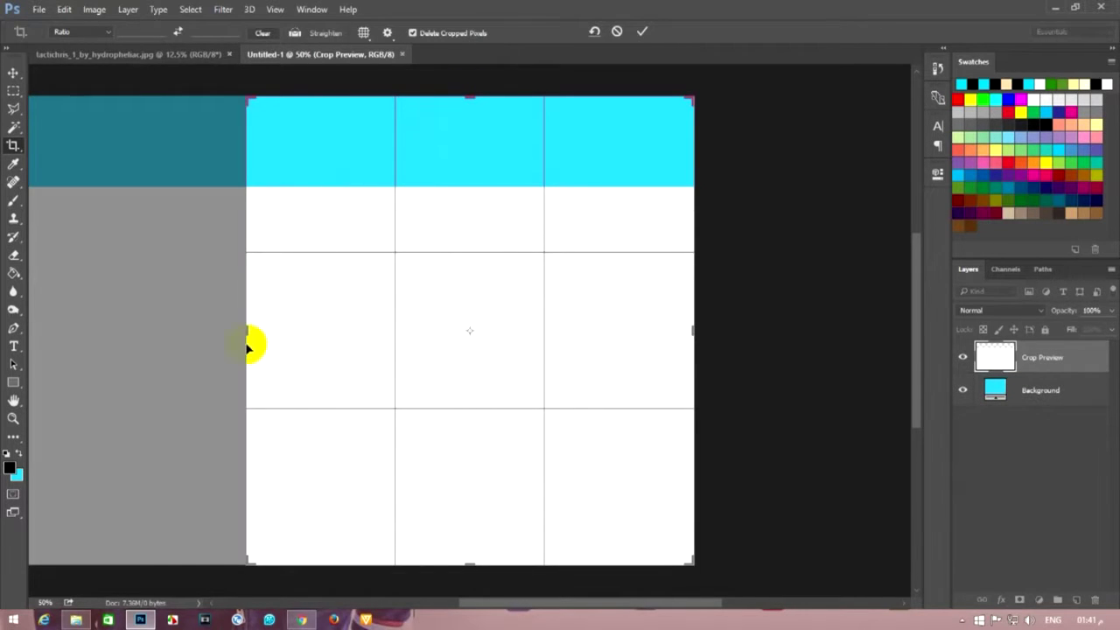
mouse_move(248, 346)
mouse_down()
mouse_move(268, 331)
mouse_move(173, 233)
mouse_up()
click(17, 474)
click(544, 277)
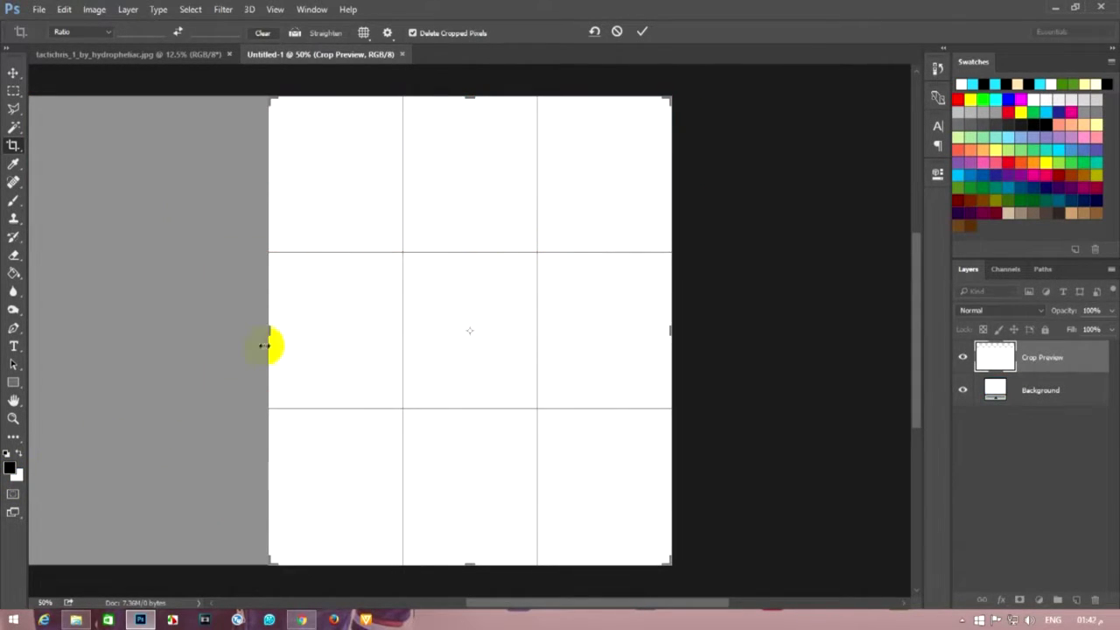
drag(465, 94, 464, 70)
click(642, 30)
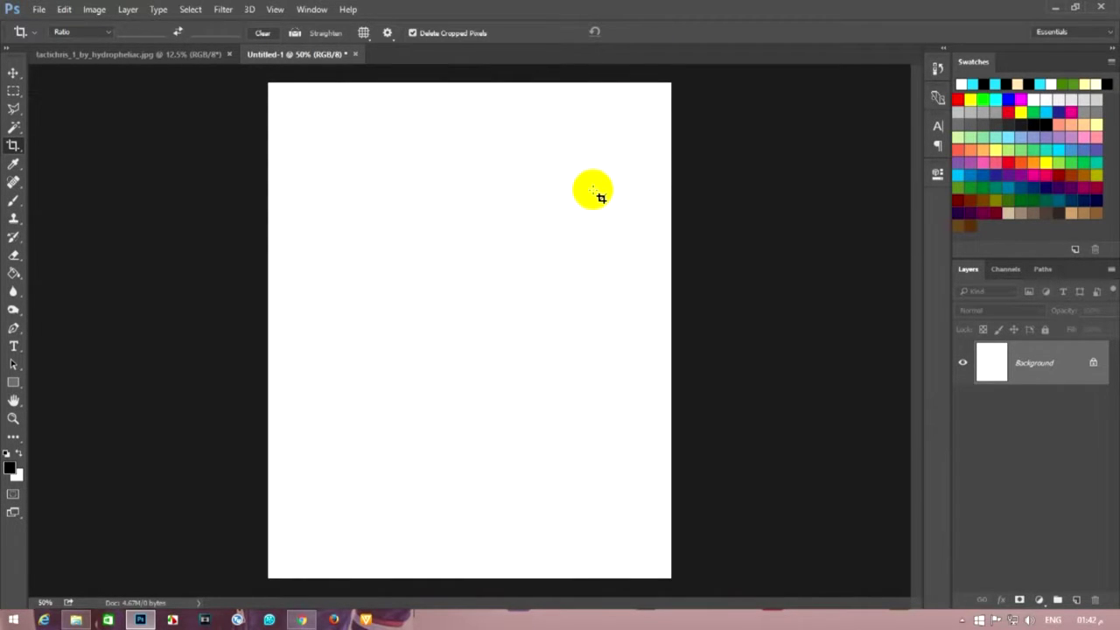
click(13, 73)
- Select the white backdrop around the soldier with the Magic Wand
click(158, 54)
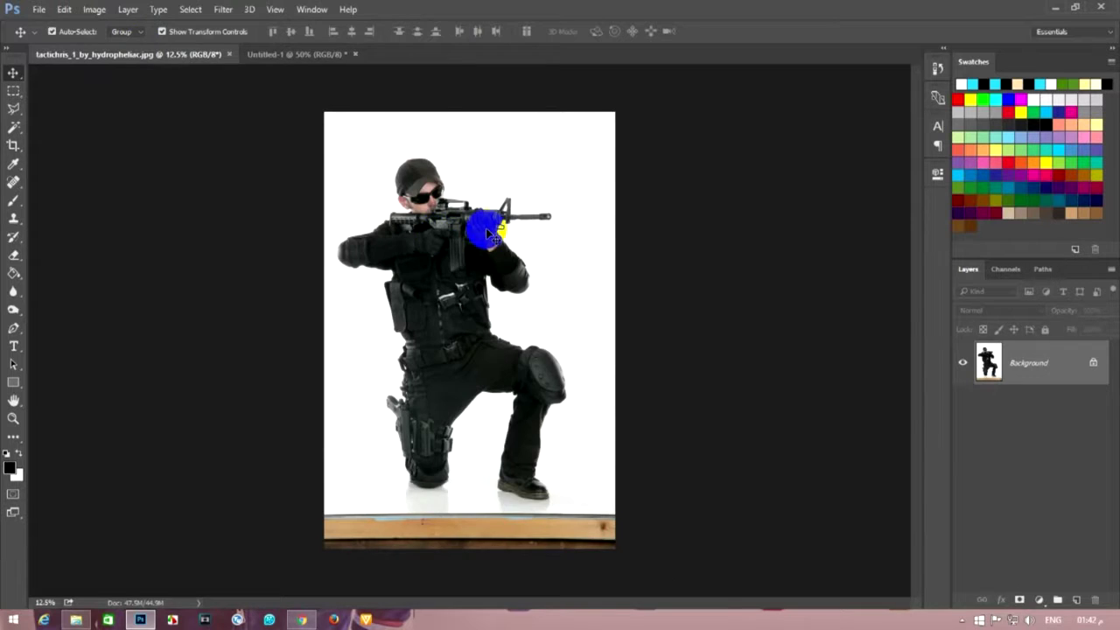
key(ctrl+plus)
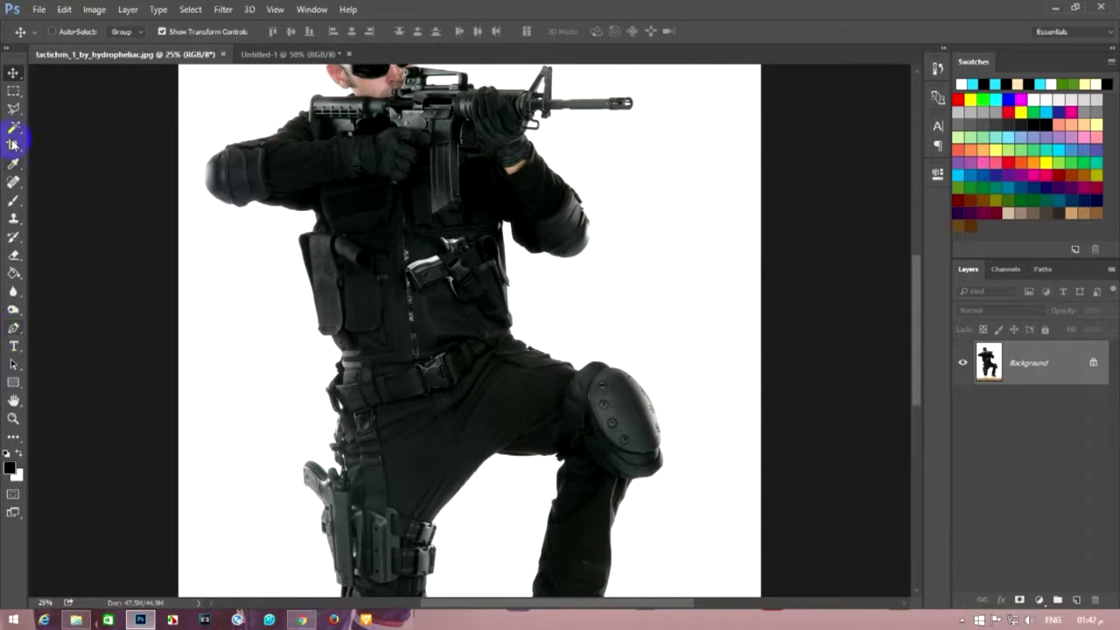
click(13, 127)
click(260, 288)
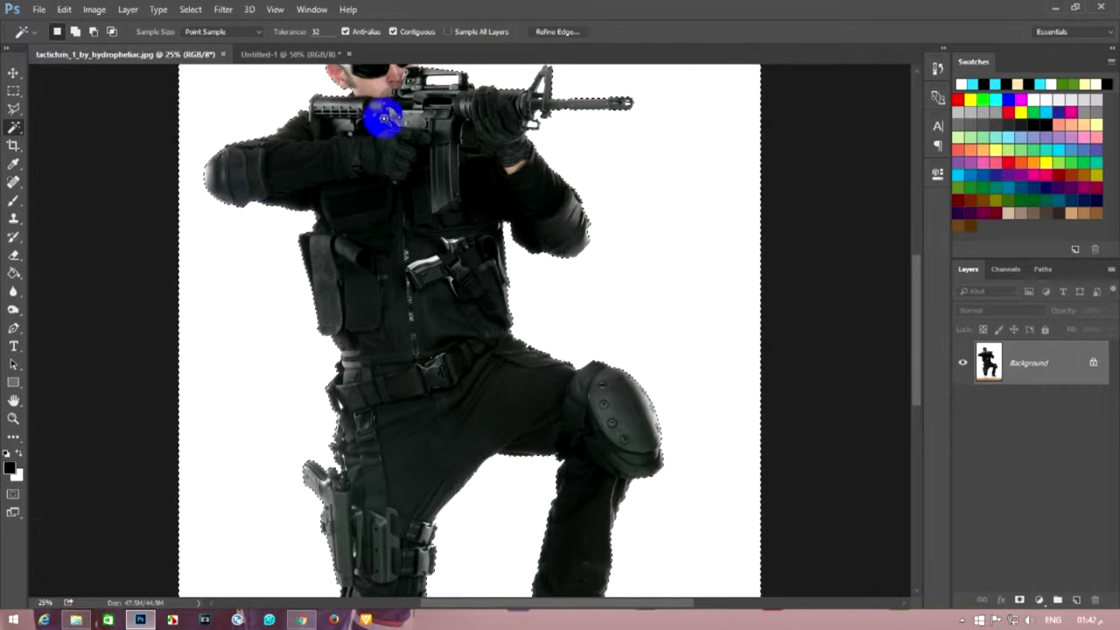
key(ctrl+minus)
key(ctrl+minus)
key(ctrl+d)
click(362, 190)
- Refine the selection edge and output it as a new layer with layer mask
click(564, 31)
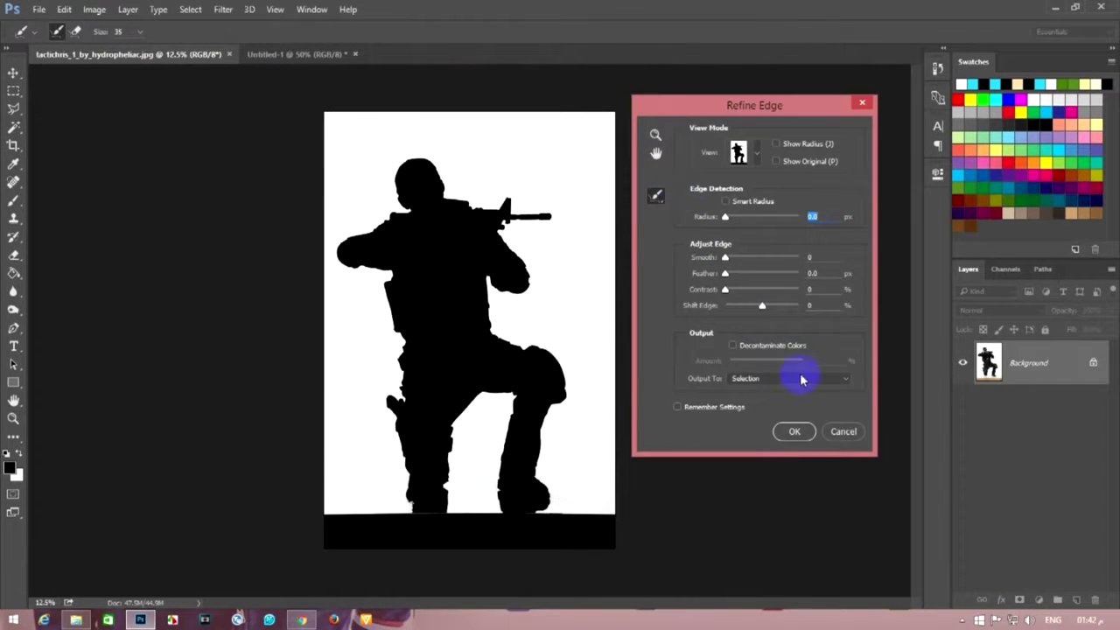
click(840, 433)
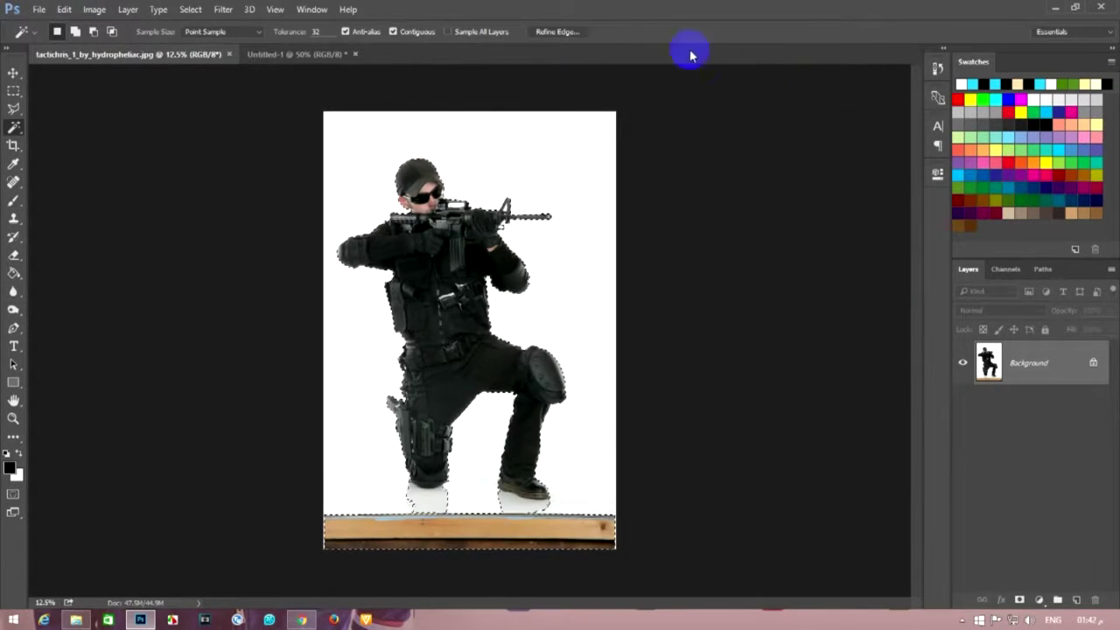
click(548, 32)
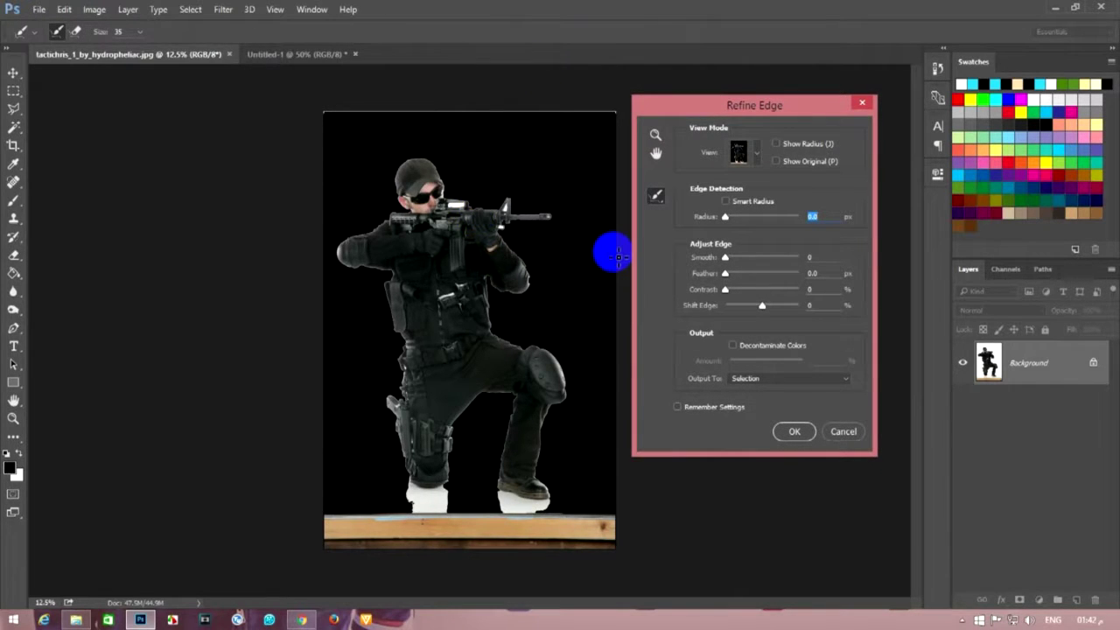
key(ctrl+plus)
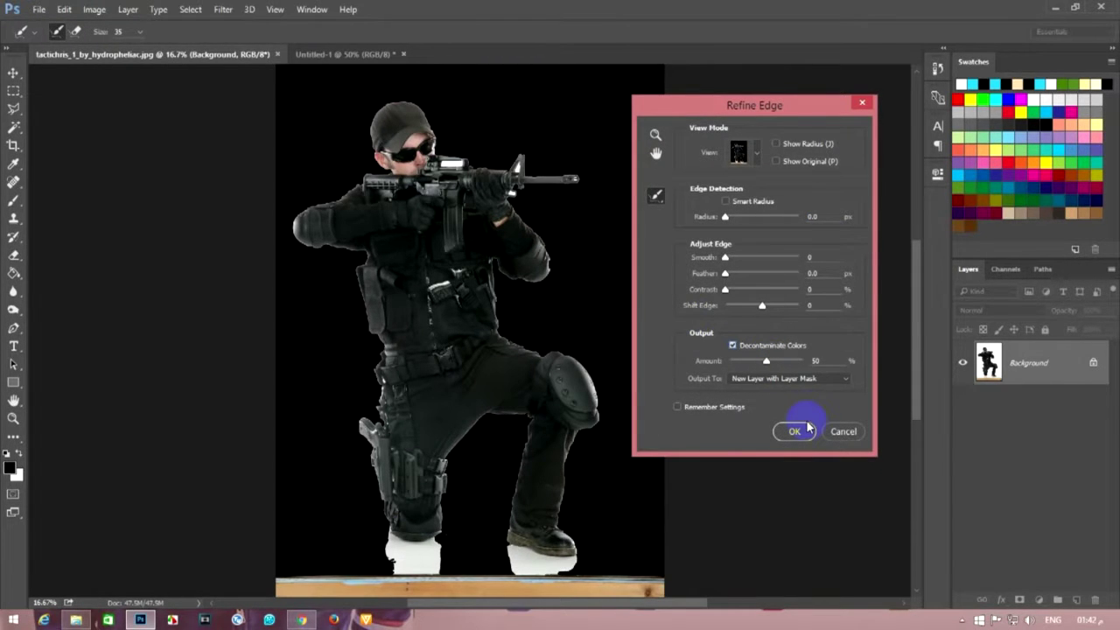
click(794, 431)
scroll(512, 200, up, 4)
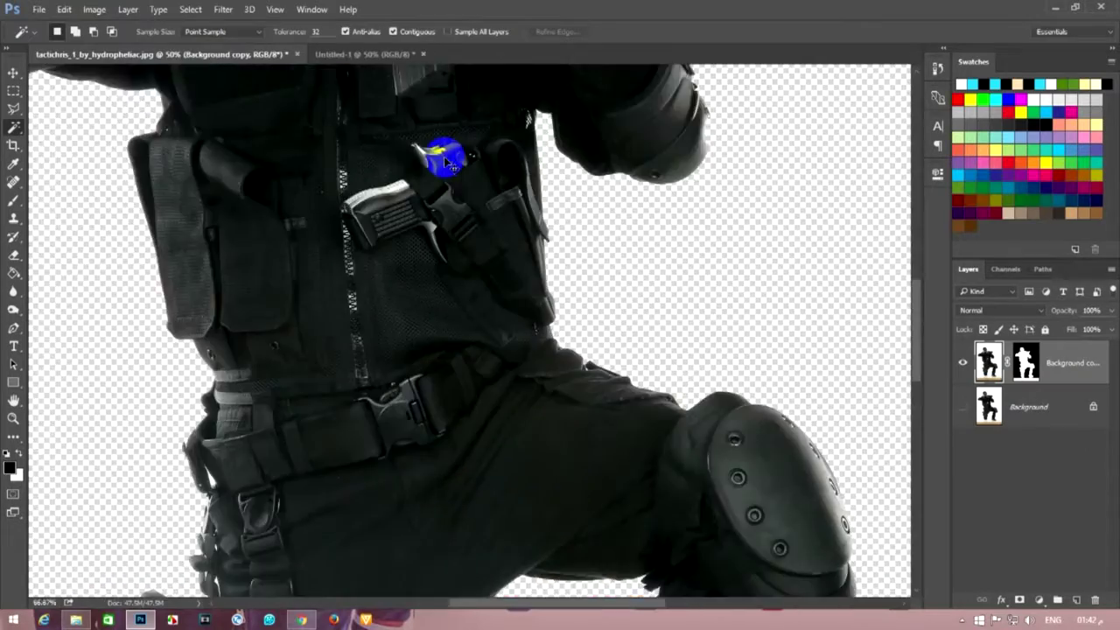
drag(445, 421, 467, 533)
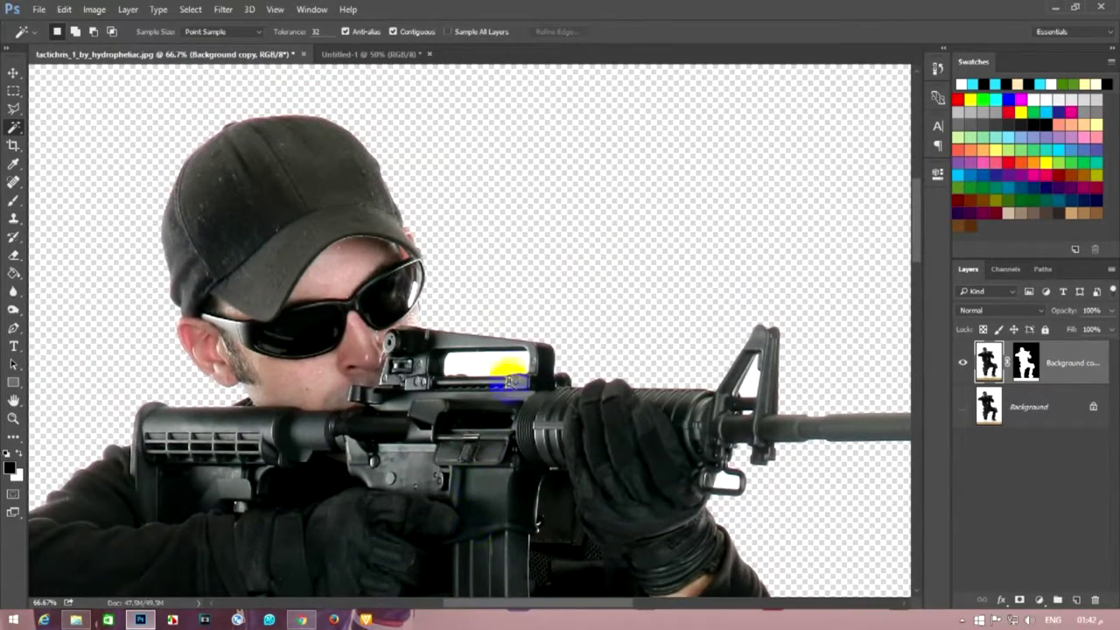
- Select the backdrop gaps in the rifle's front sight and check the belt and boots
click(13, 90)
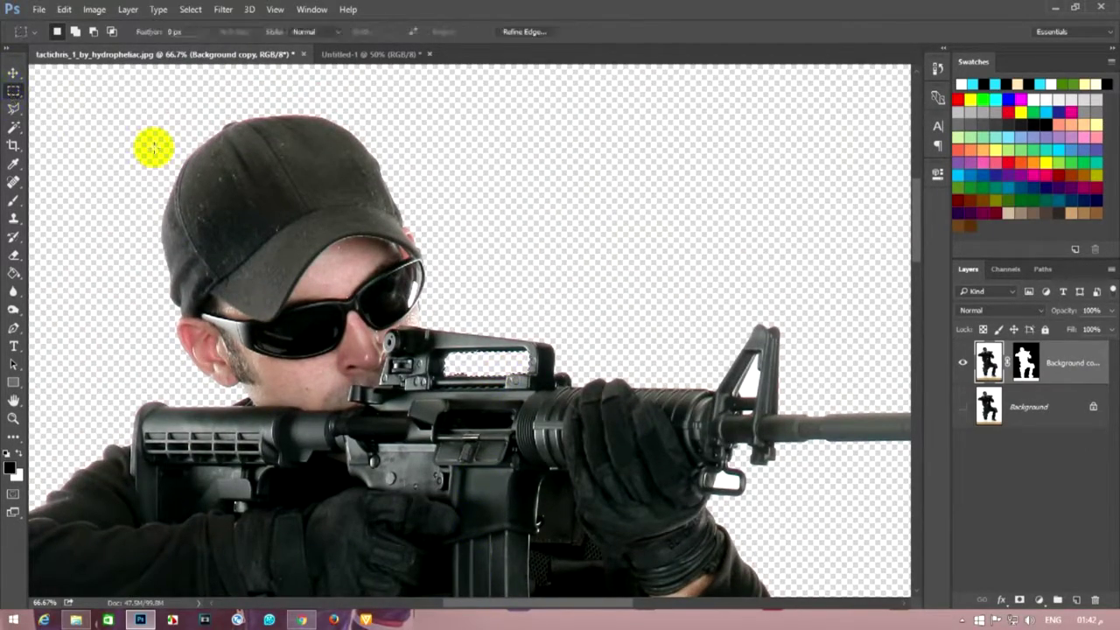
scroll(250, 257, down, 5)
click(13, 127)
click(695, 235)
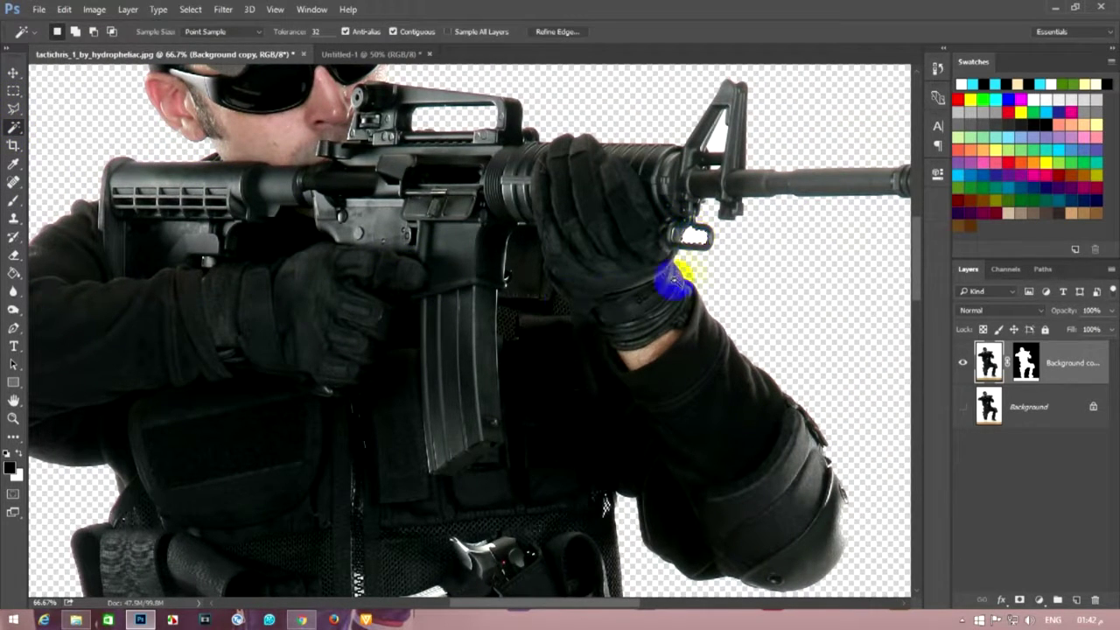
click(717, 129)
click(732, 233)
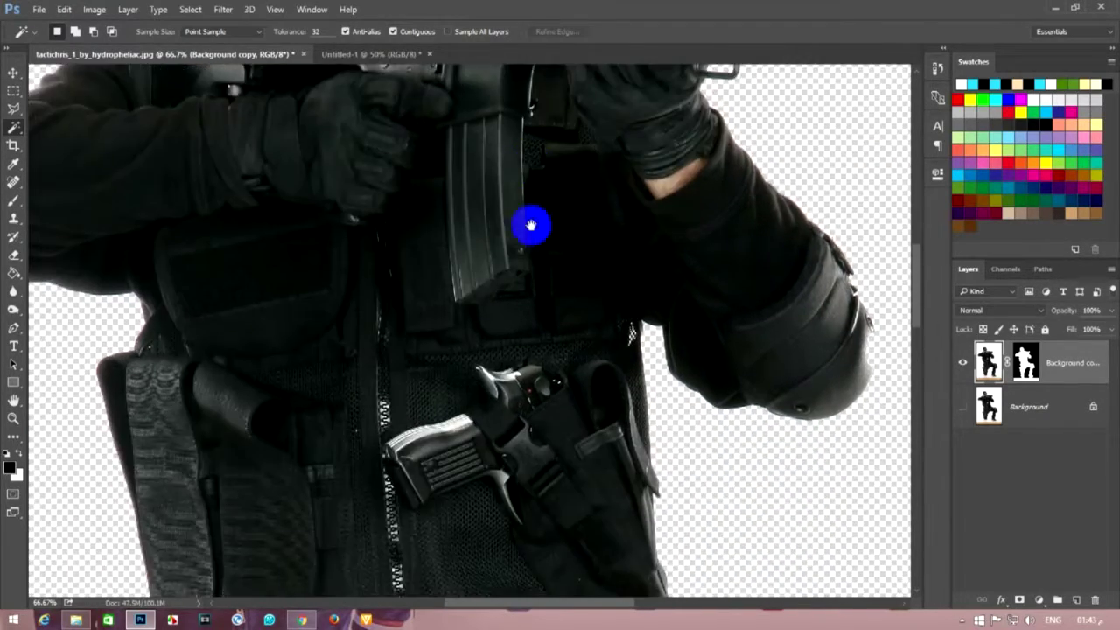
mouse_move(470, 205)
mouse_down()
mouse_move(511, 48)
mouse_move(460, 285)
mouse_up()
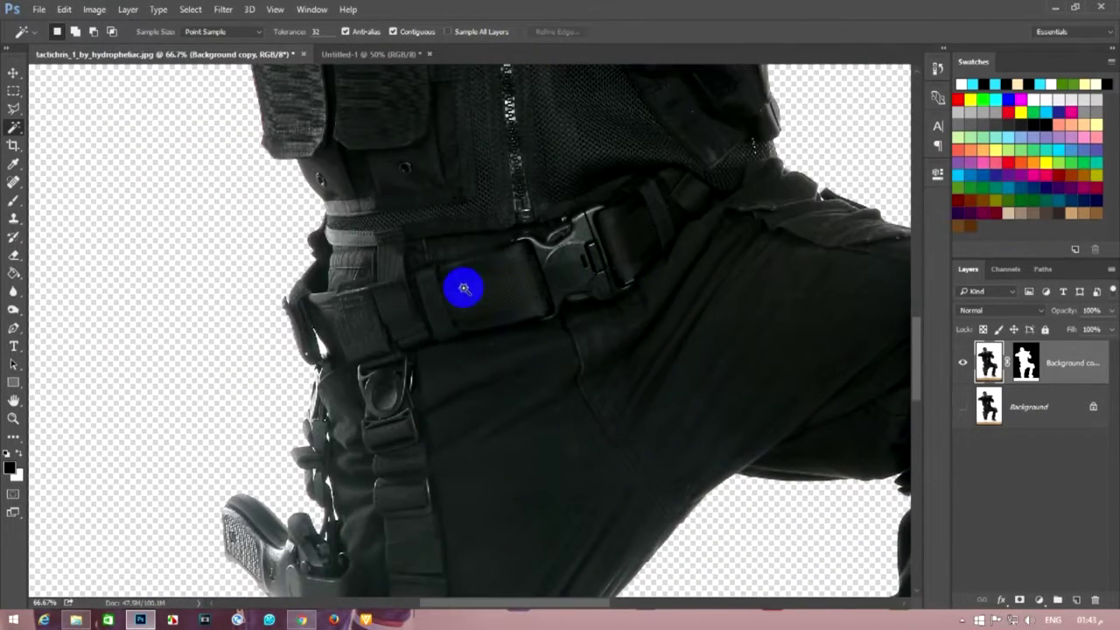
mouse_move(371, 426)
mouse_down()
mouse_move(435, 428)
mouse_move(412, 230)
mouse_move(391, 199)
mouse_move(475, 242)
mouse_move(402, 274)
mouse_up()
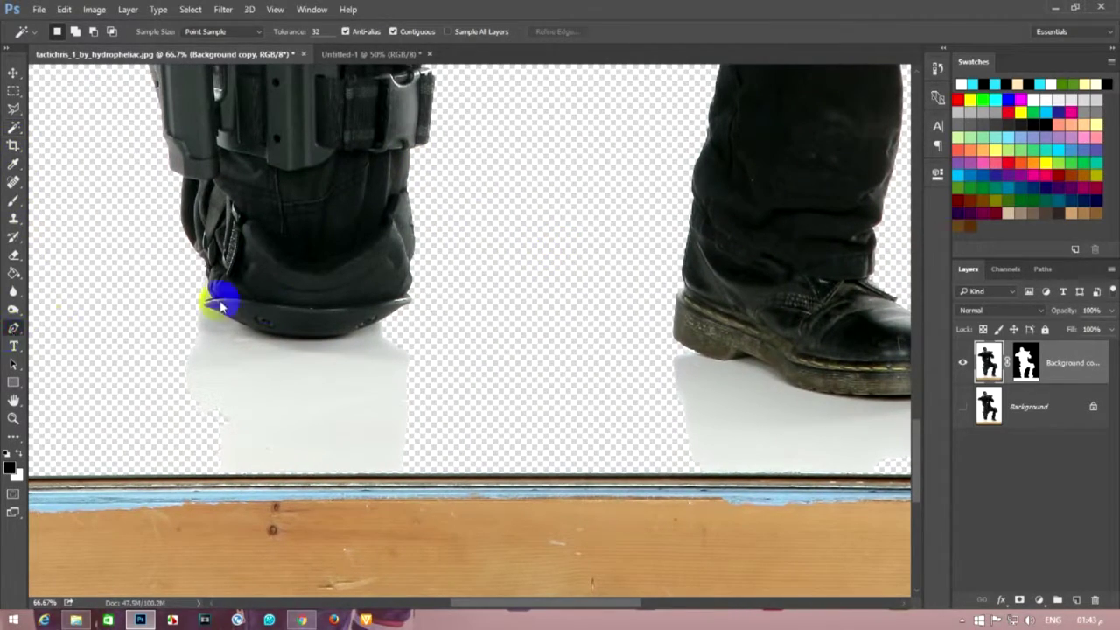
- Start a Pen path along the bottom edge of the kneepad
click(13, 328)
drag(198, 270, 219, 304)
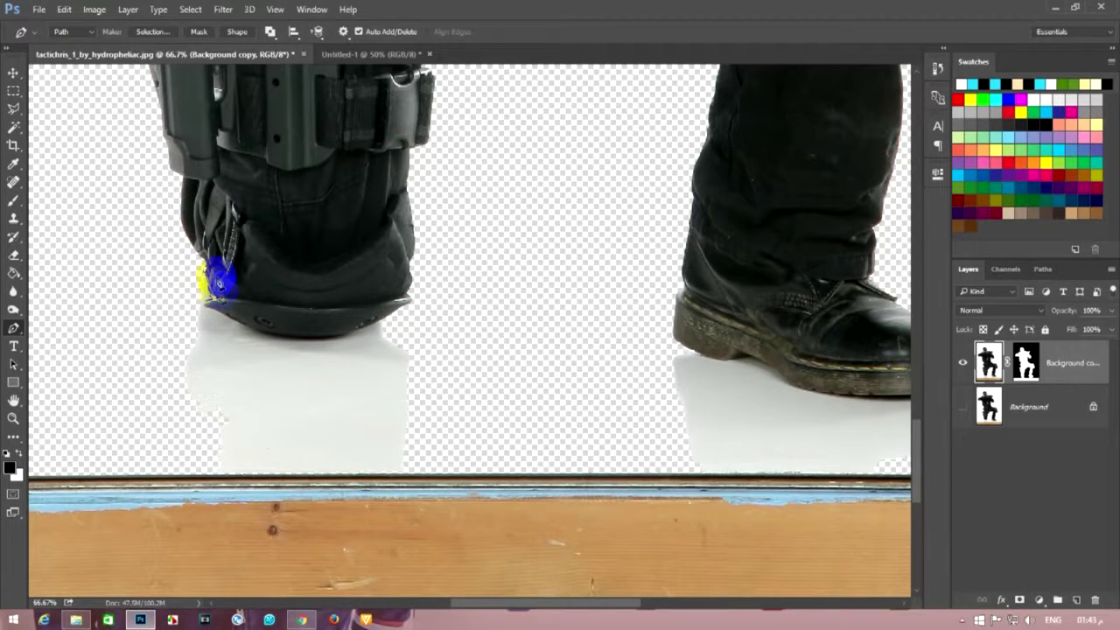
scroll(201, 250, up, 1)
scroll(562, 320, up, 2)
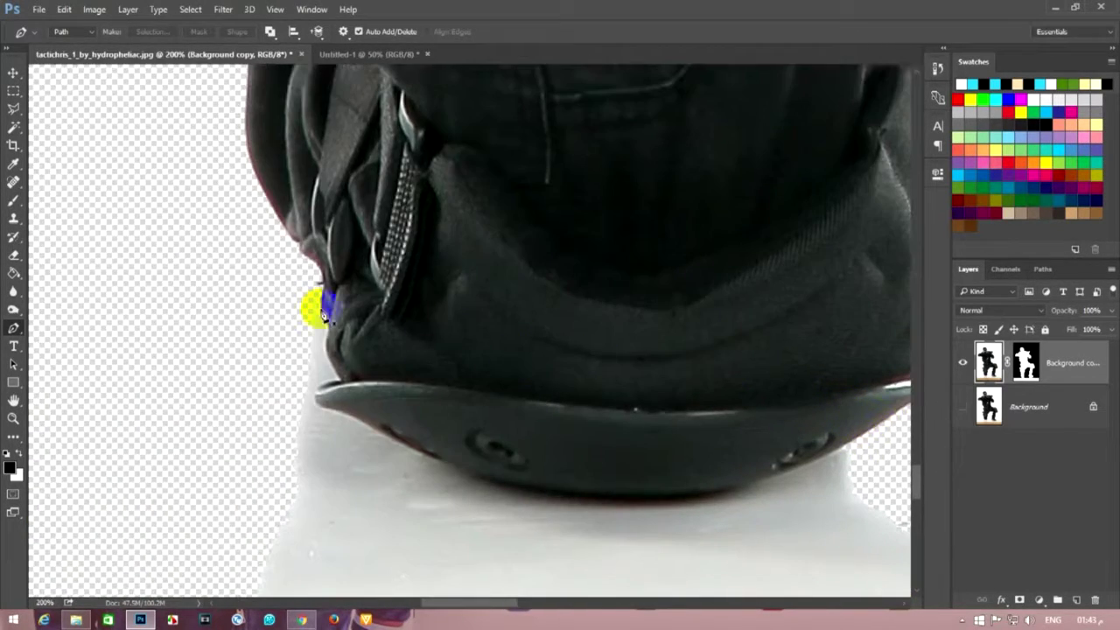
click(330, 329)
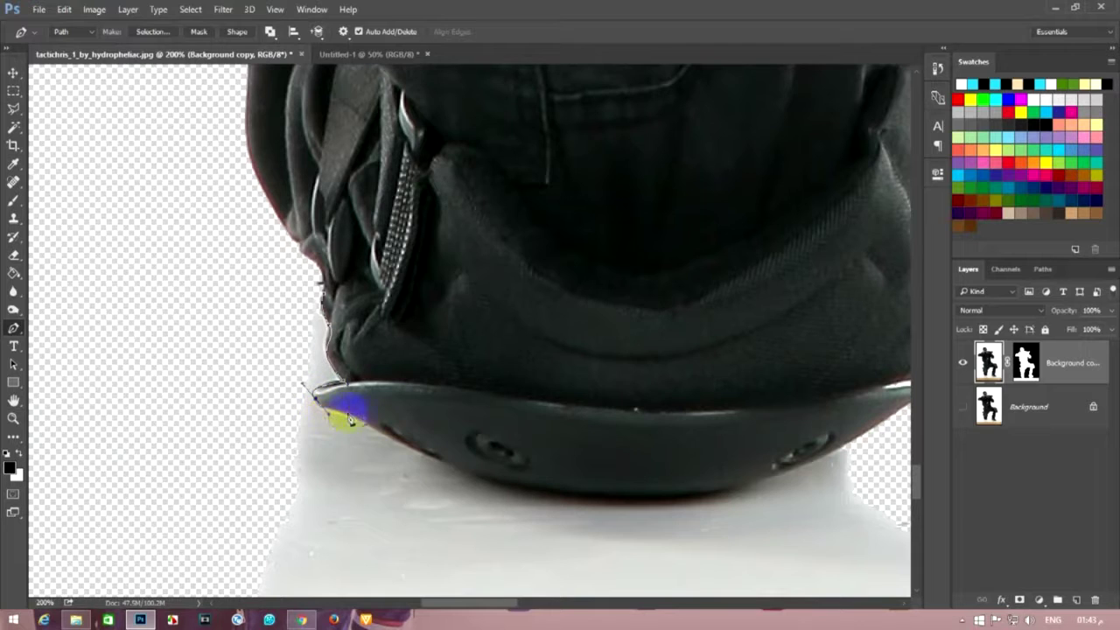
drag(502, 487, 542, 494)
mouse_move(771, 477)
mouse_down()
mouse_move(832, 450)
mouse_move(598, 509)
mouse_up()
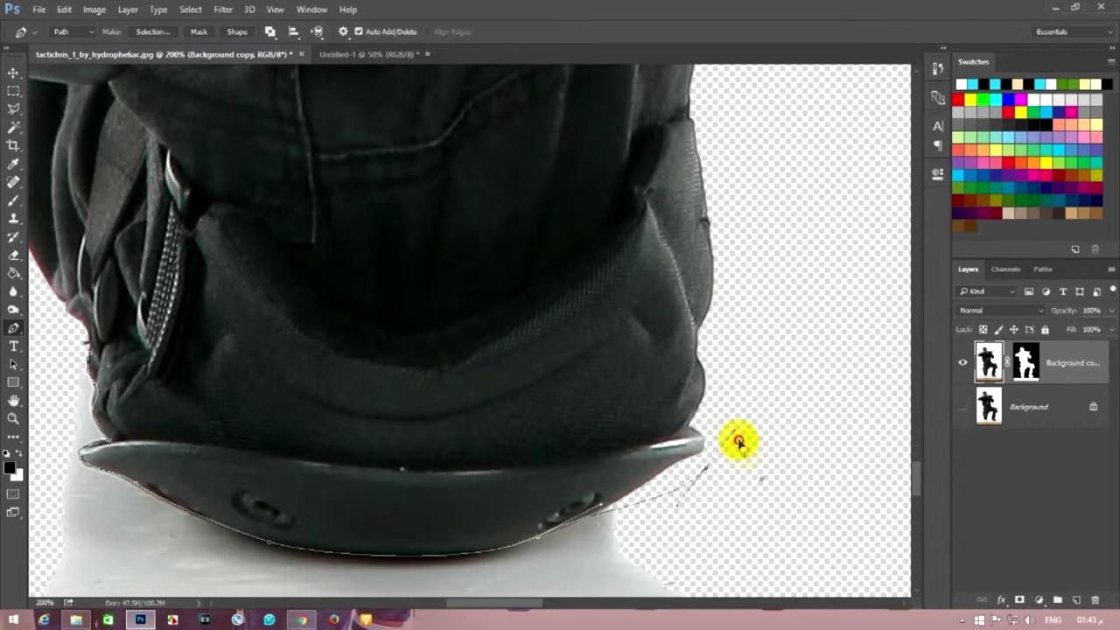
drag(747, 452, 610, 413)
key(ctrl+minus)
key(ctrl+minus)
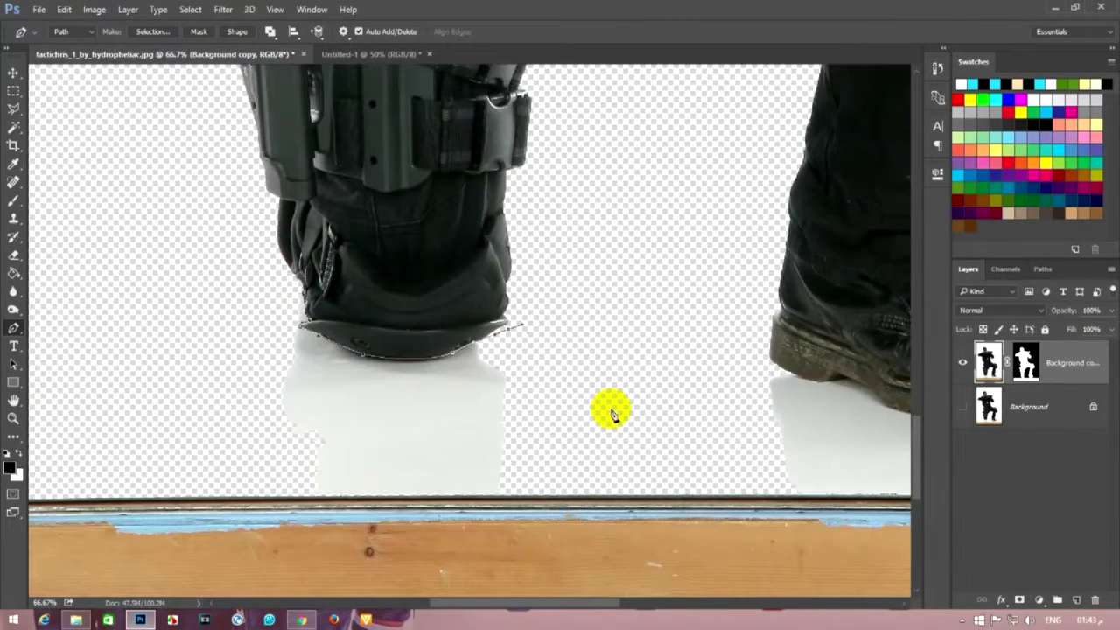
key(ctrl+plus)
key(ctrl+plus)
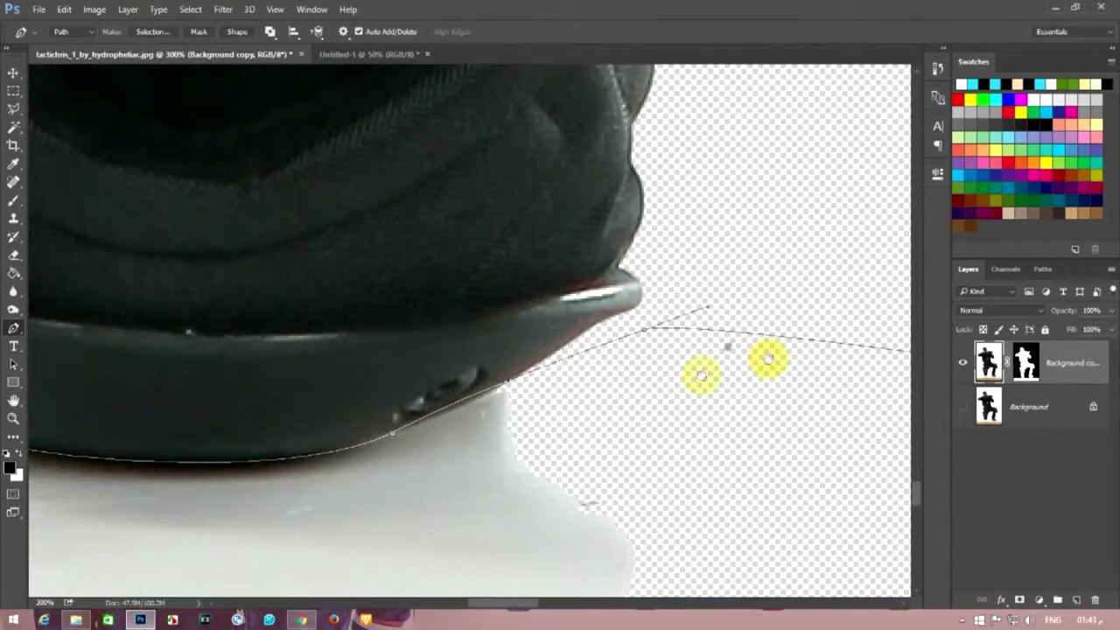
key(ctrl+plus)
- Continue the path along the boot heel and under the toe
click(359, 391)
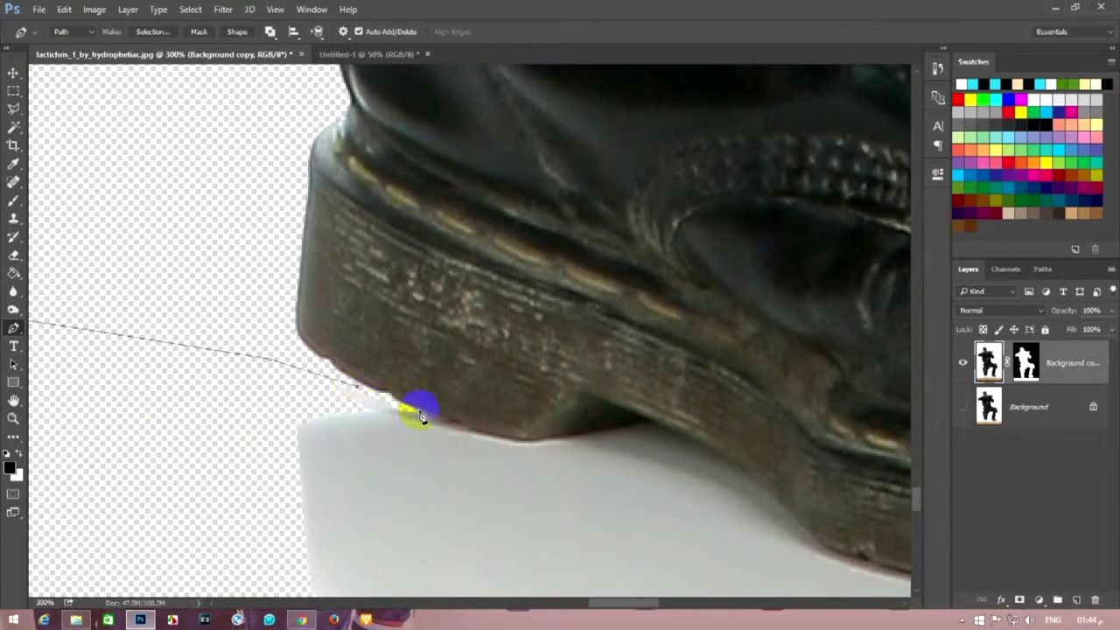
click(537, 438)
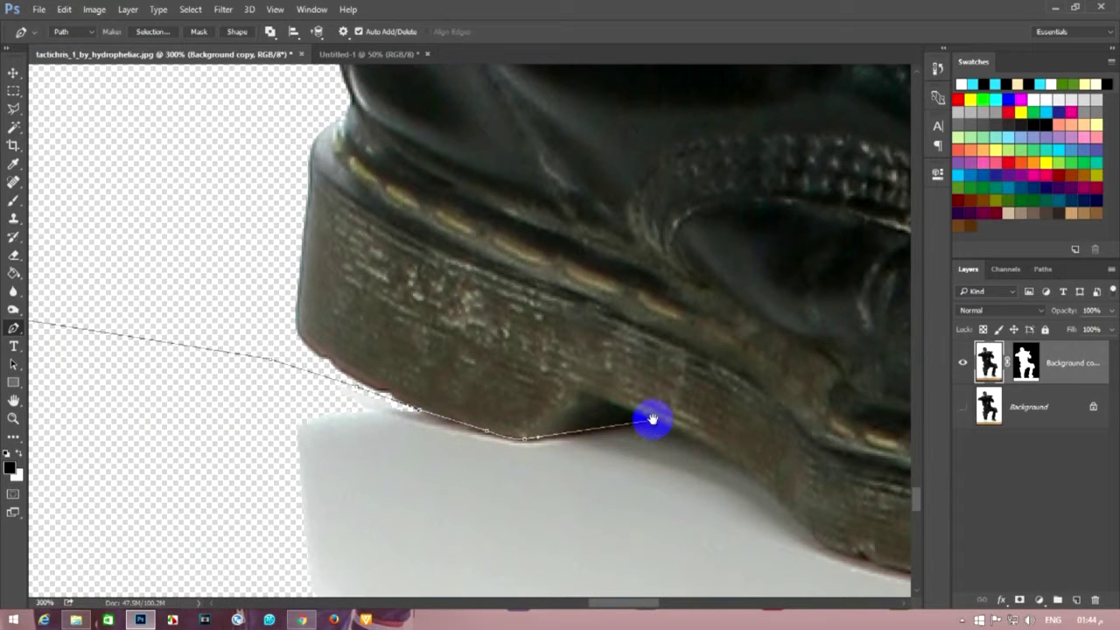
drag(651, 420, 588, 323)
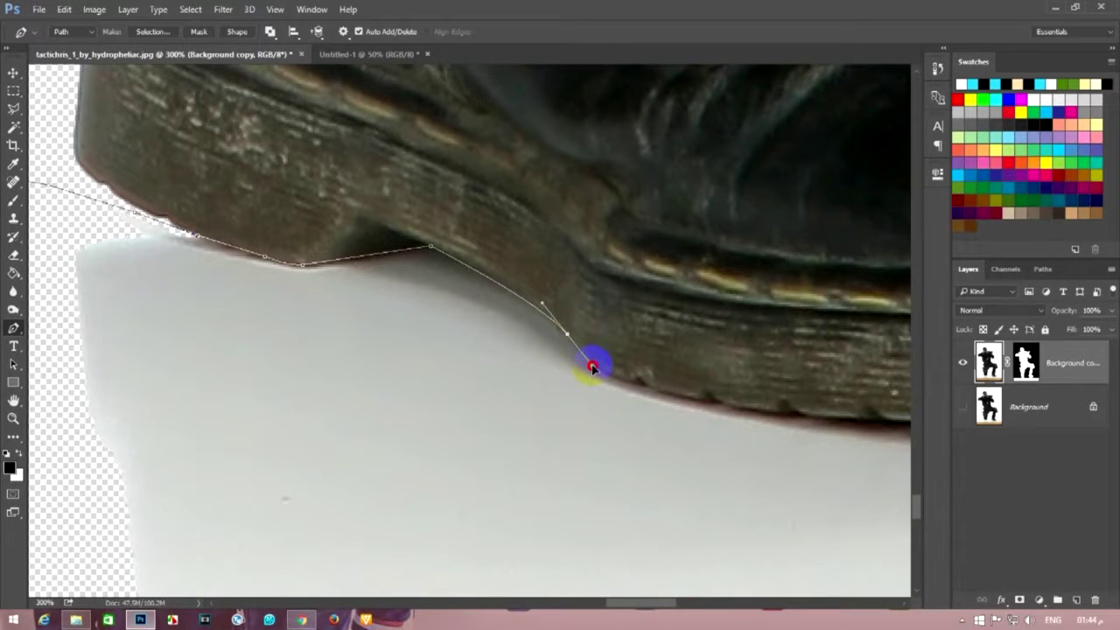
drag(652, 380, 705, 400)
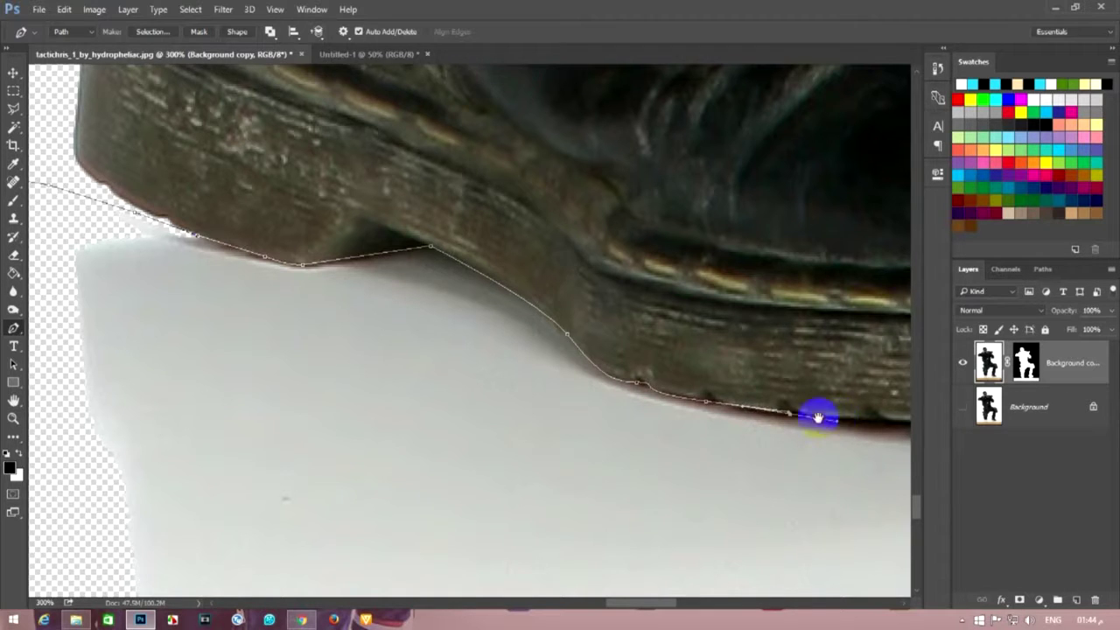
drag(837, 420, 432, 376)
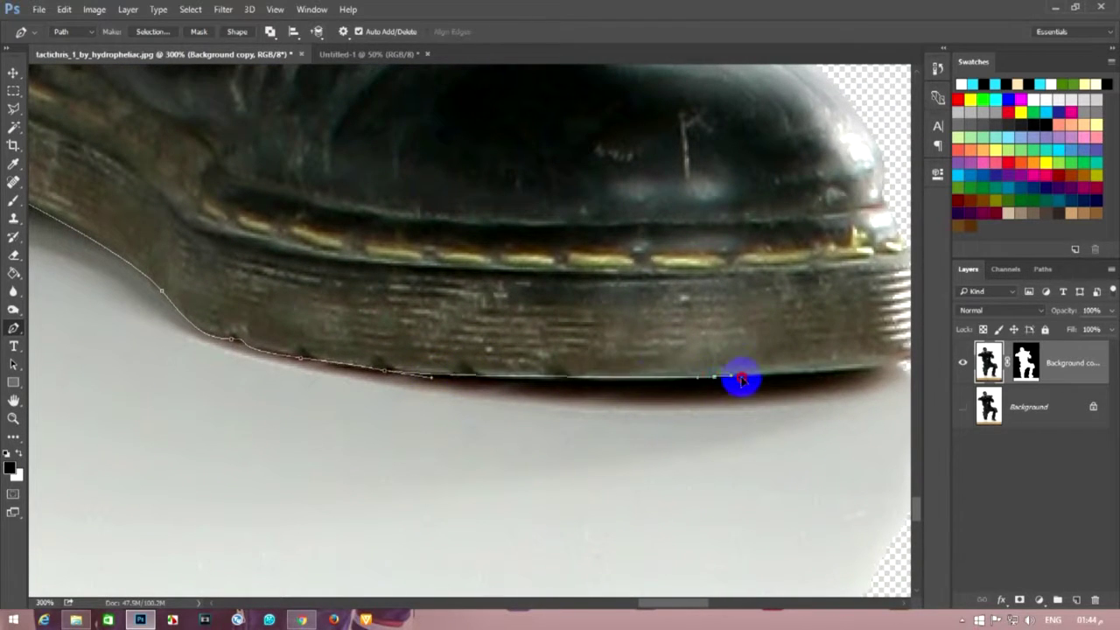
drag(746, 379, 600, 437)
drag(767, 404, 792, 392)
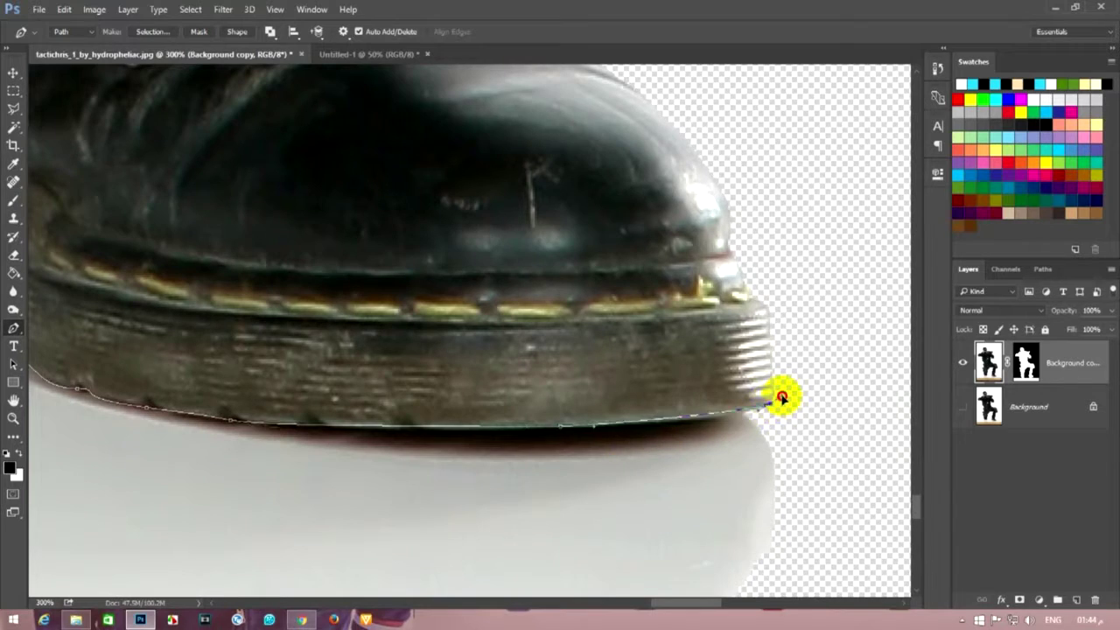
drag(812, 442, 733, 305)
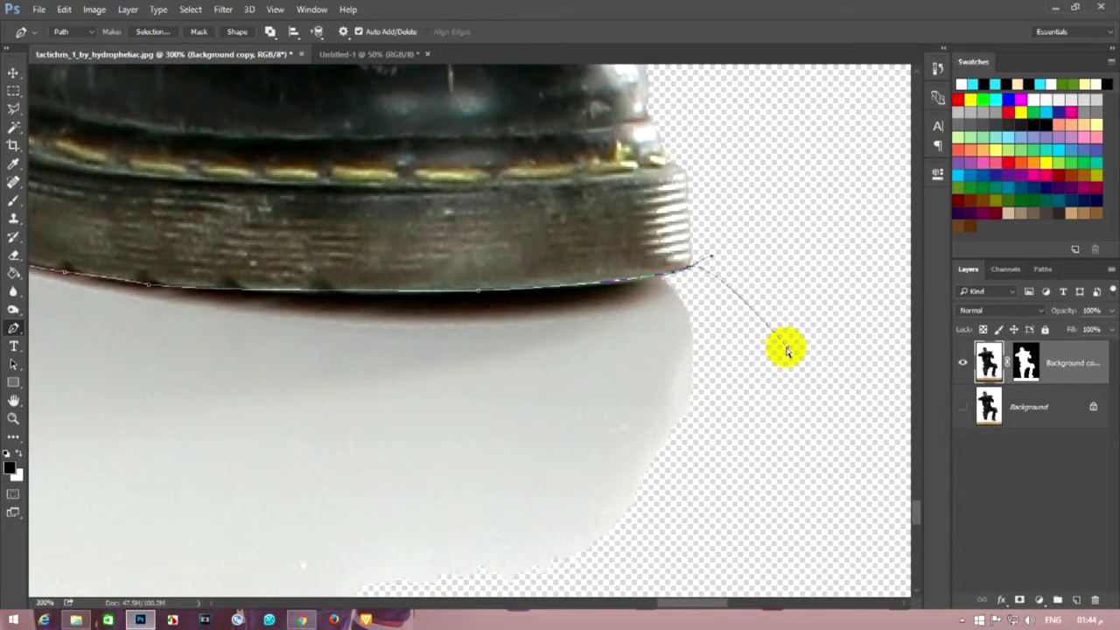
key(ctrl+minus)
key(ctrl+minus)
key(ctrl+minus)
key(ctrl+minus)
key(ctrl+minus)
key(ctrl+minus)
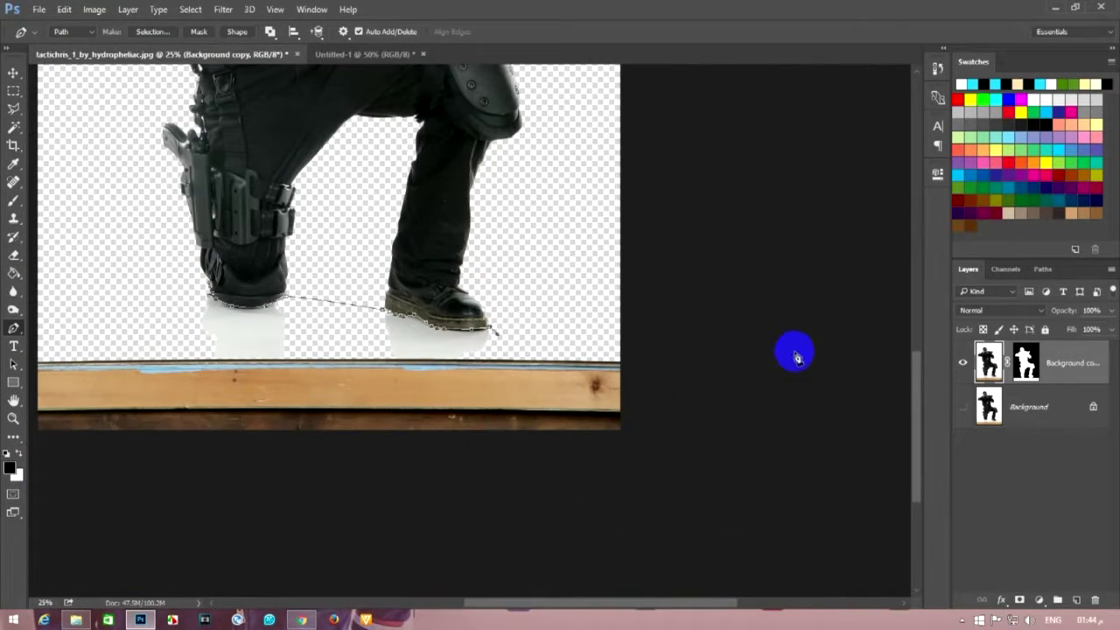
- Close the path around the floor and plank, make it a selection, and delete it
click(794, 356)
click(592, 509)
click(368, 488)
click(38, 466)
click(118, 285)
right_click(207, 282)
click(202, 313)
click(638, 175)
key(Delete)
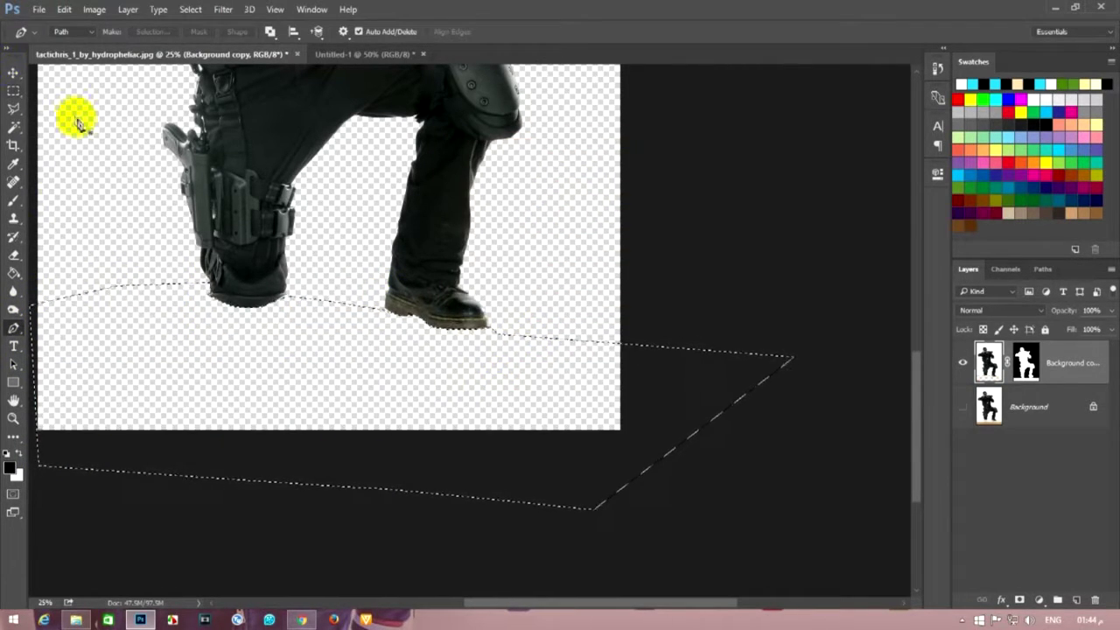
key(ctrl+d)
key(ctrl+minus)
key(ctrl+minus)
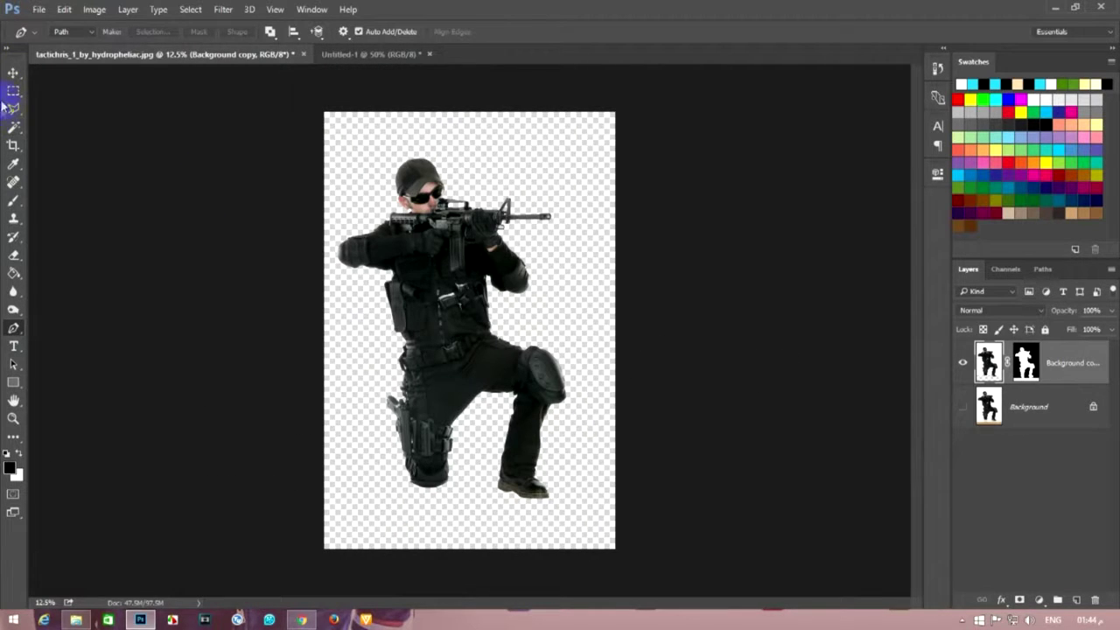
- Save the cut-out as shoot.psd on the Desktop and drag the layer toward Untitled-1
click(13, 71)
drag(512, 262, 512, 268)
click(38, 8)
click(88, 168)
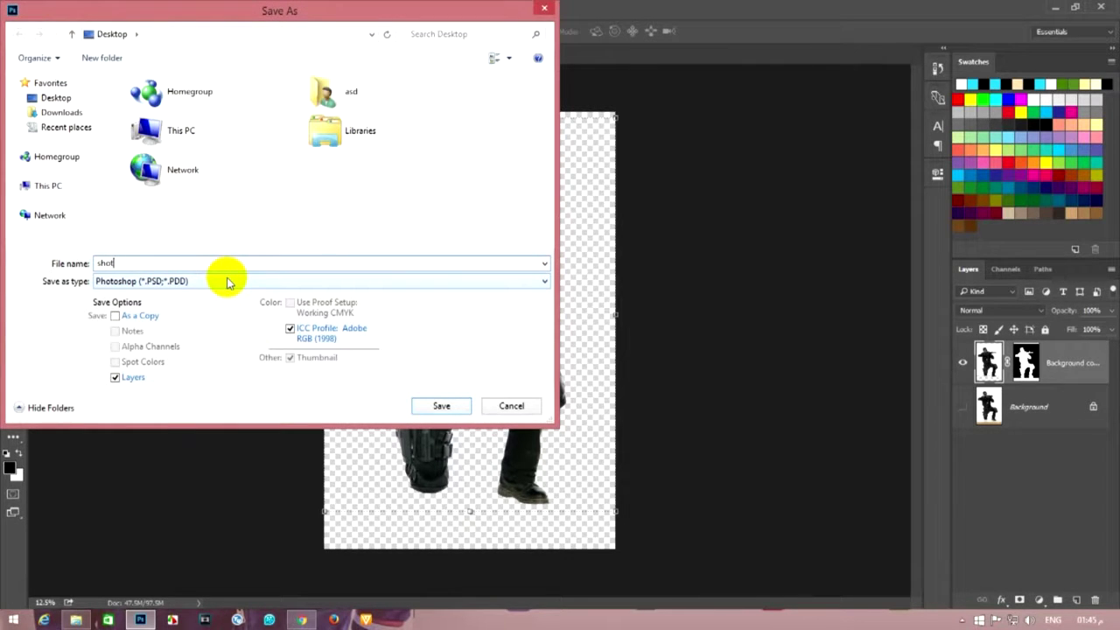
key(Return)
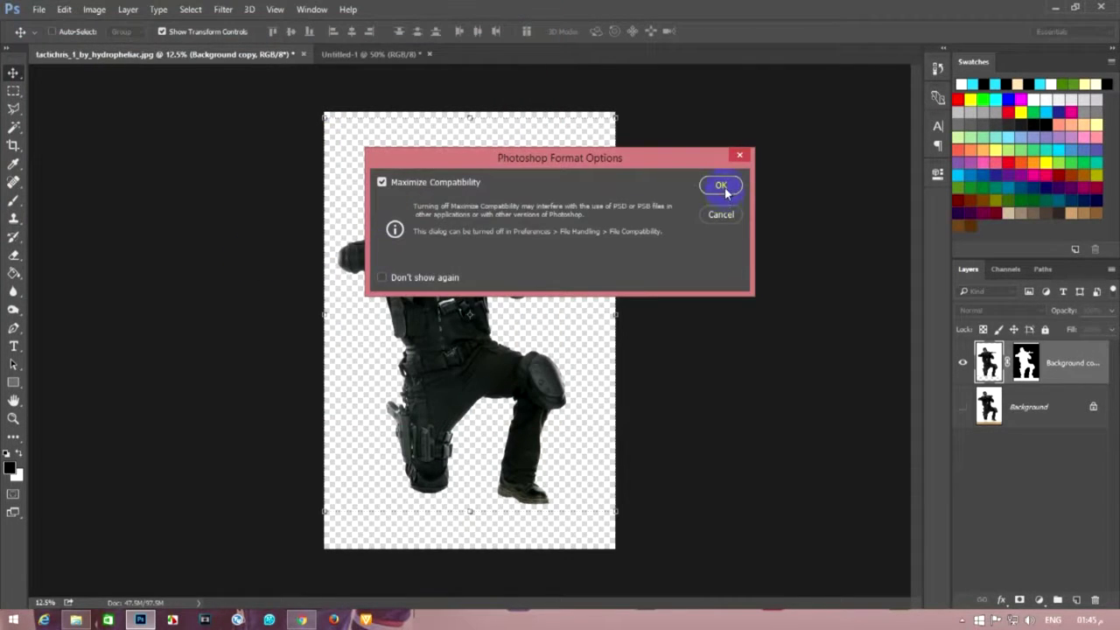
click(722, 188)
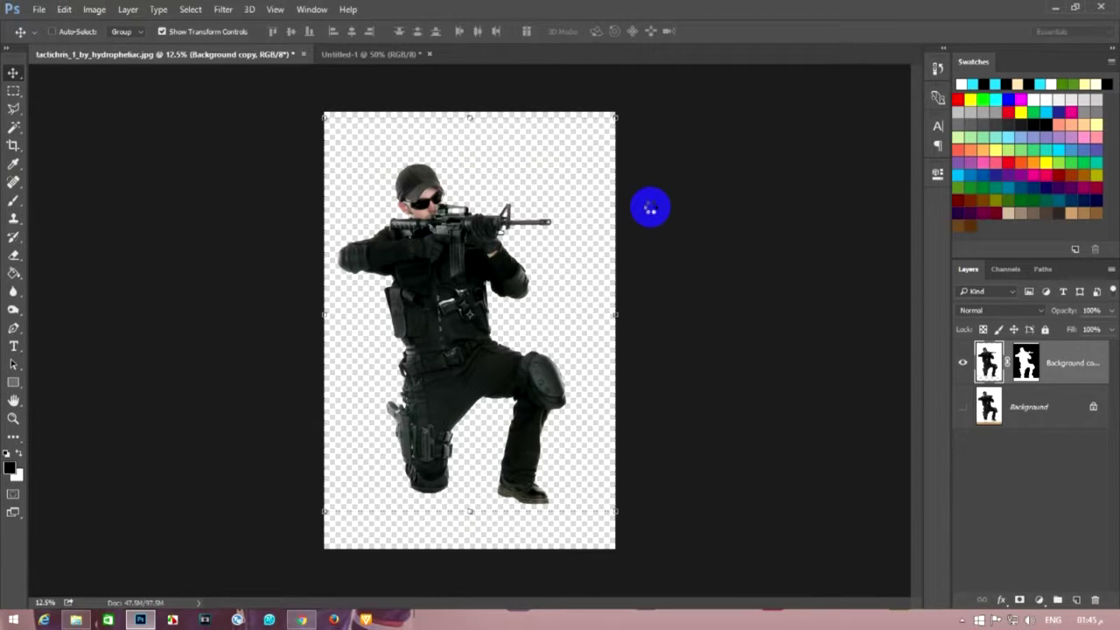
drag(485, 255, 429, 212)
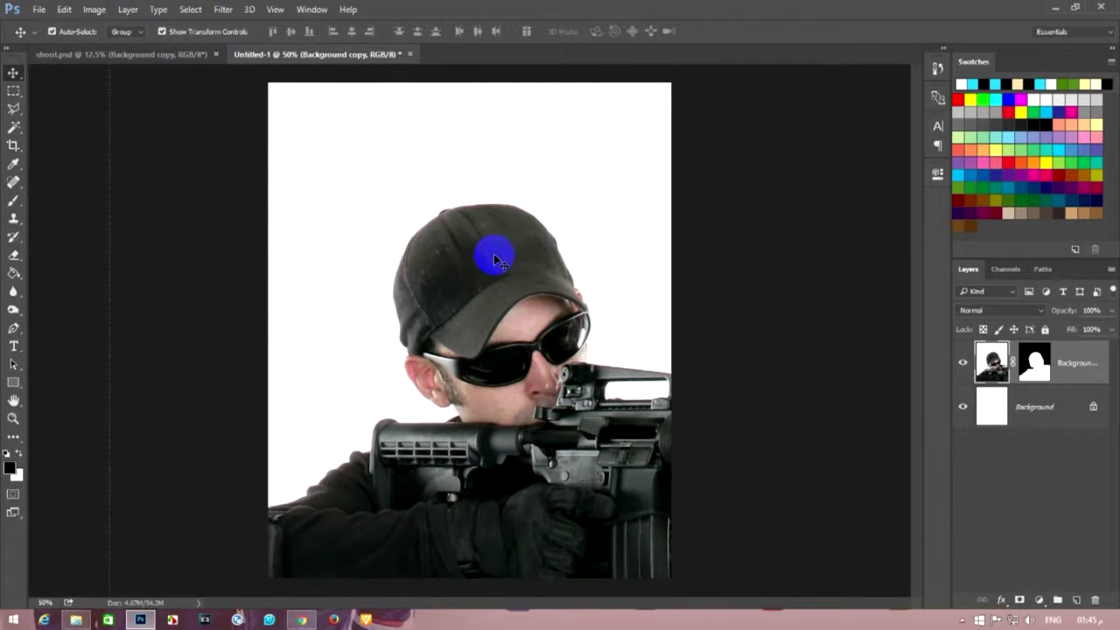
- Free Transform the soldier down to about 28% and centre him on the white page
key(ctrl+minus)
key(ctrl+minus)
key(ctrl+minus)
click(39, 9)
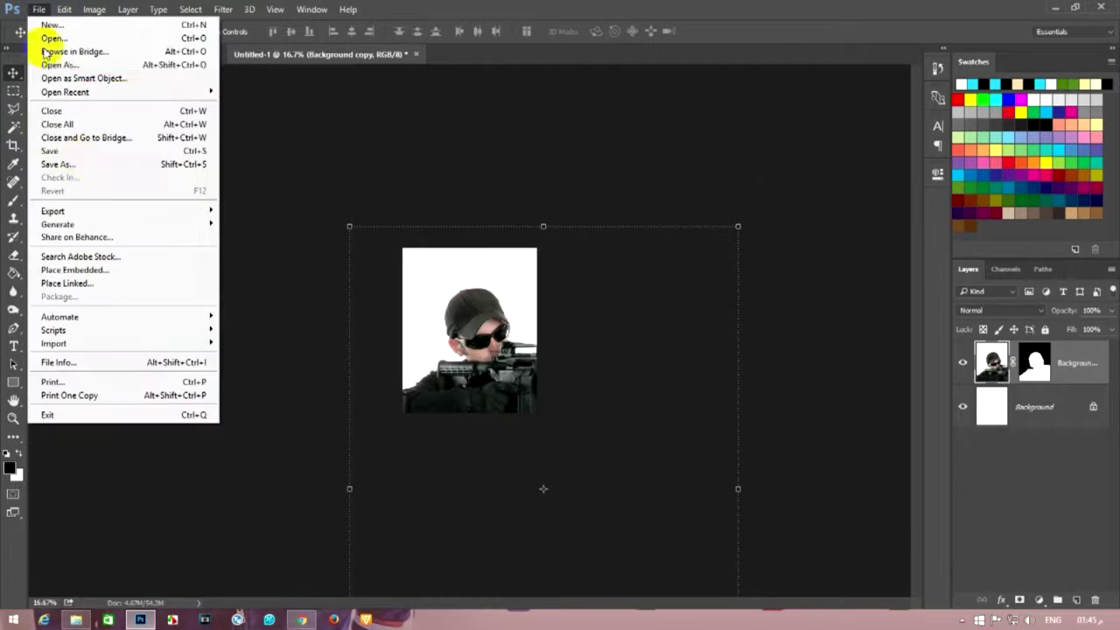
click(137, 281)
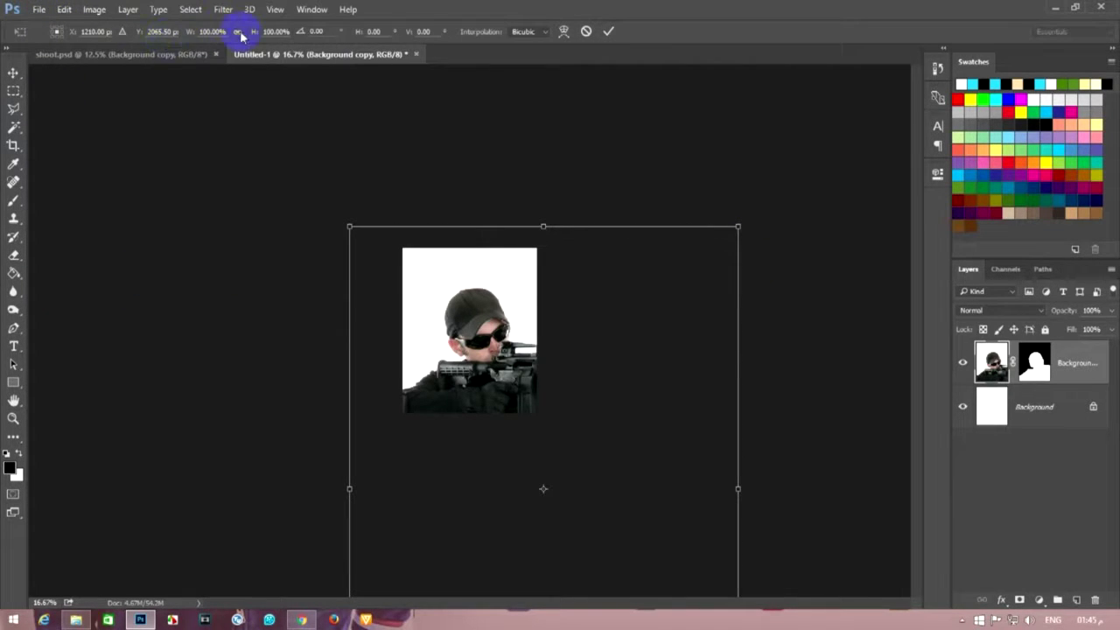
key(Tab)
text(19)
key(Return)
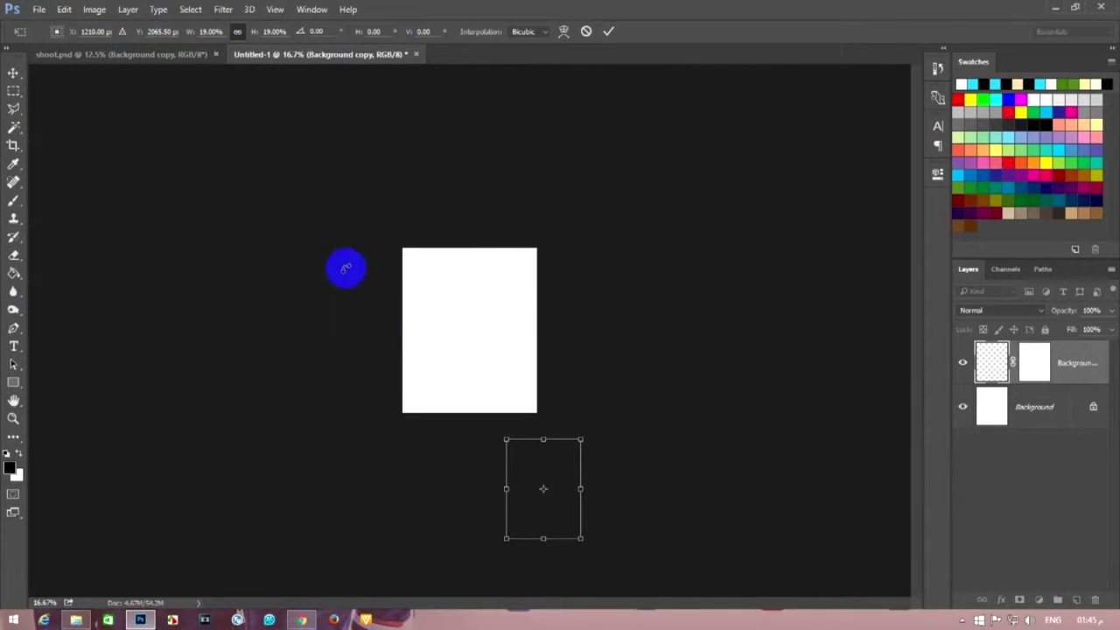
drag(553, 477, 479, 323)
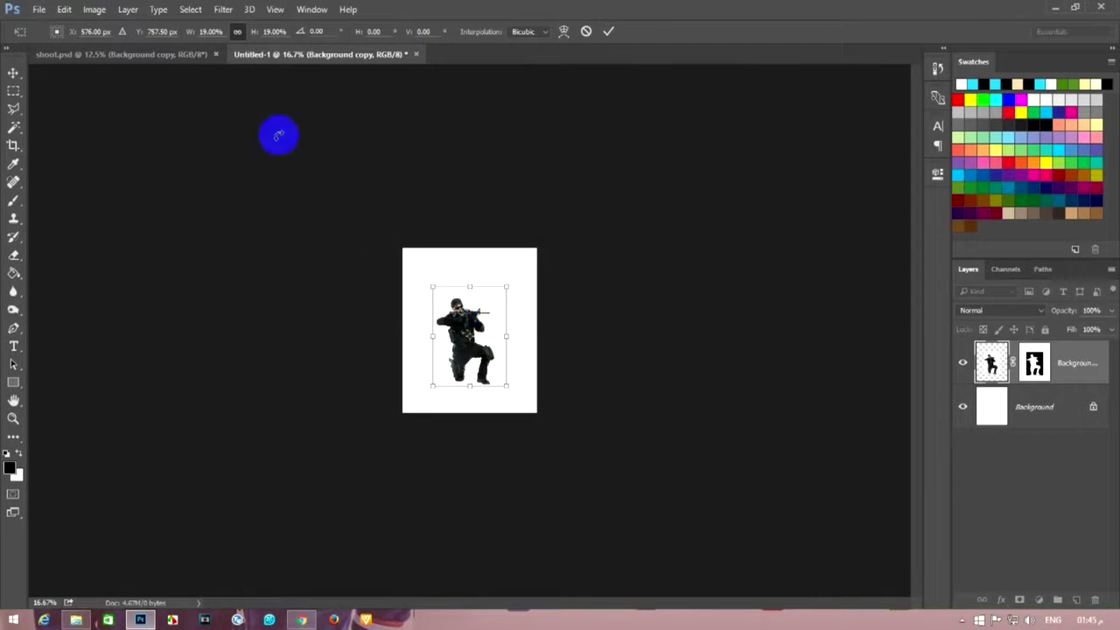
drag(186, 35, 192, 36)
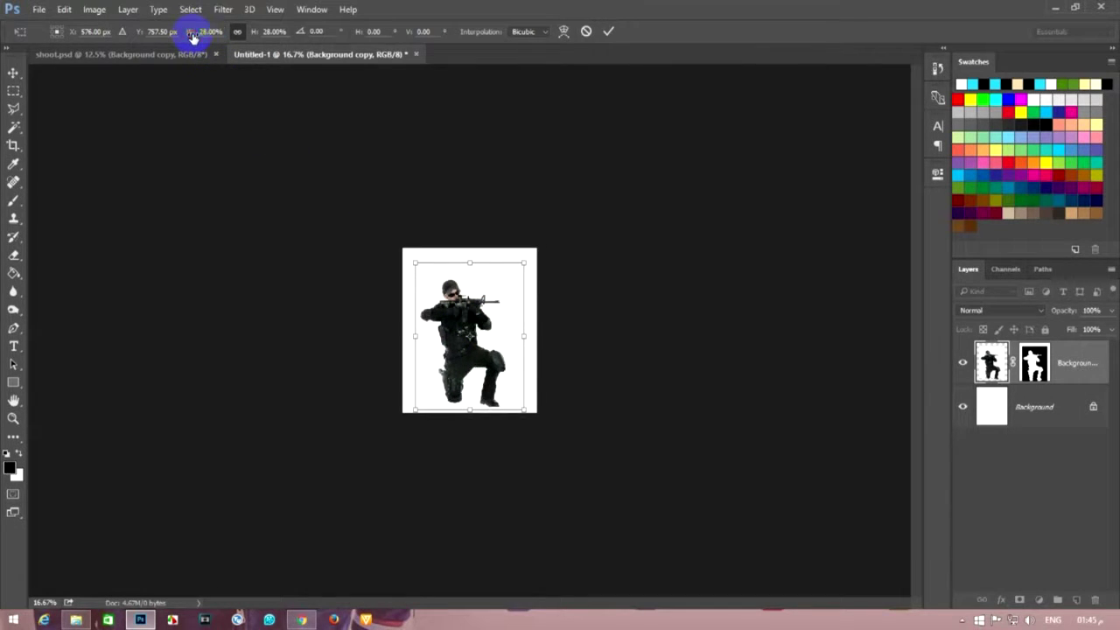
click(13, 71)
click(505, 245)
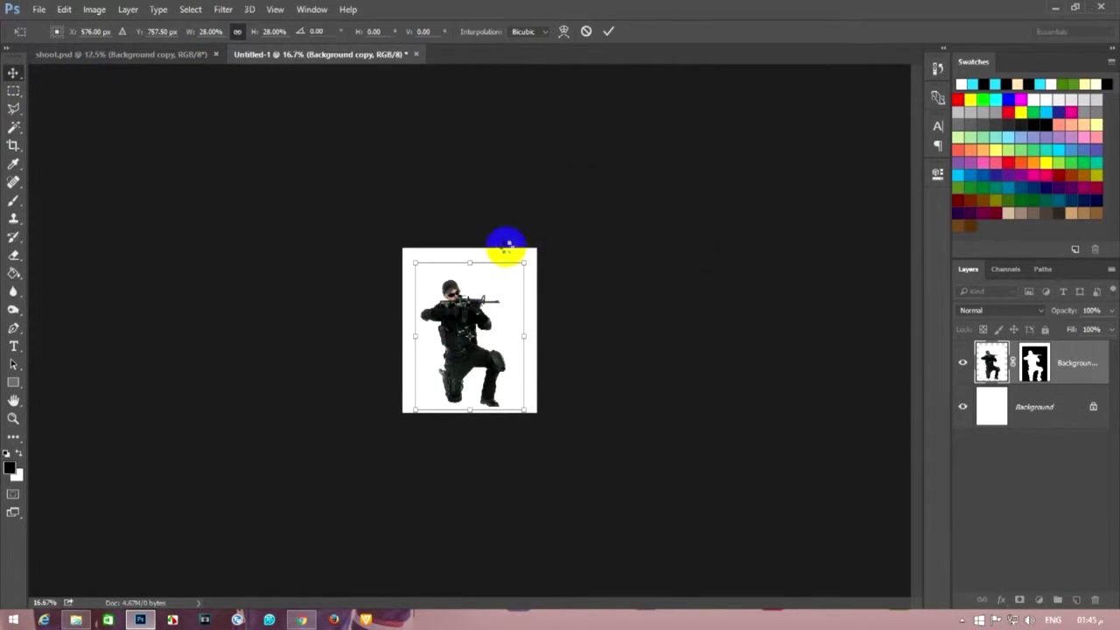
key(ctrl+plus)
key(ctrl+plus)
key(ctrl+plus)
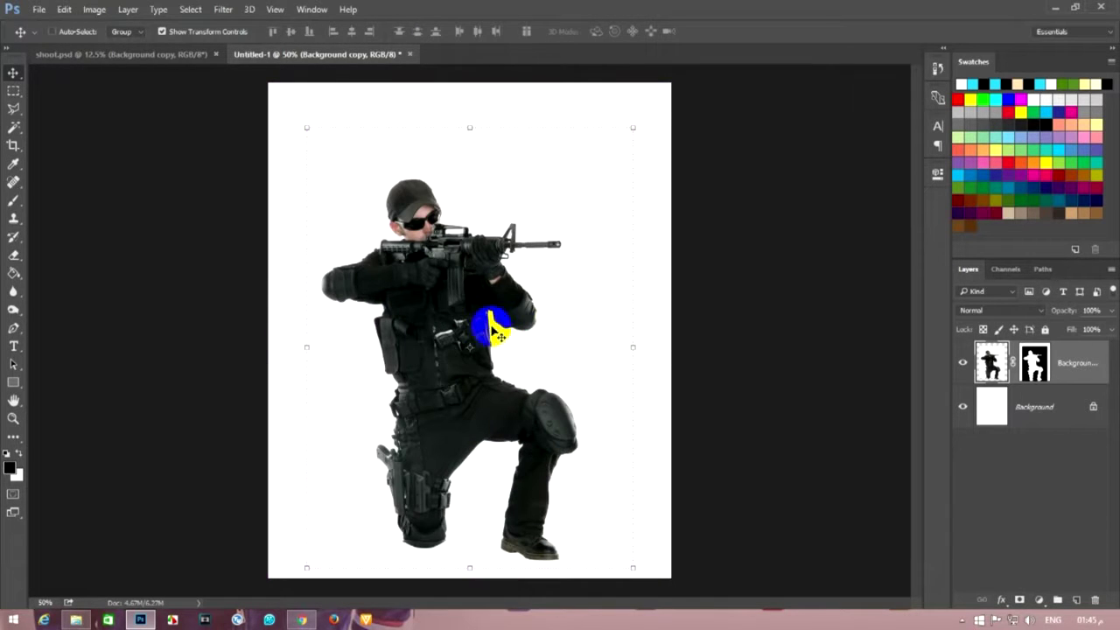
drag(492, 330, 450, 279)
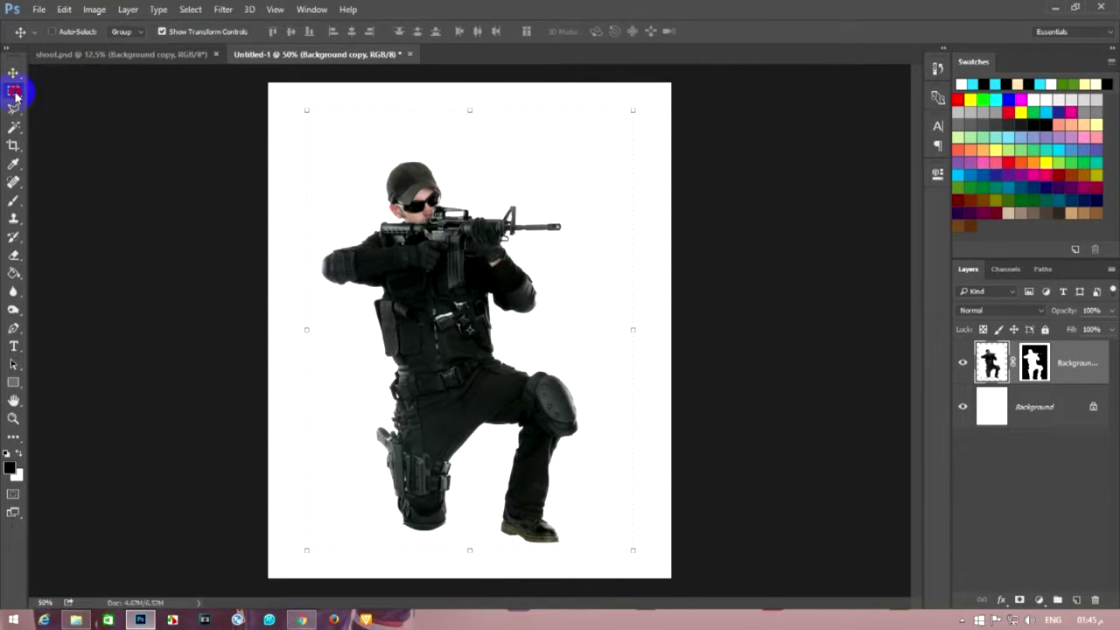
- Hide the soldier and add a Gradient Fill layer above Background with a black left stop
click(14, 91)
click(964, 364)
click(1069, 413)
click(1038, 600)
click(1023, 319)
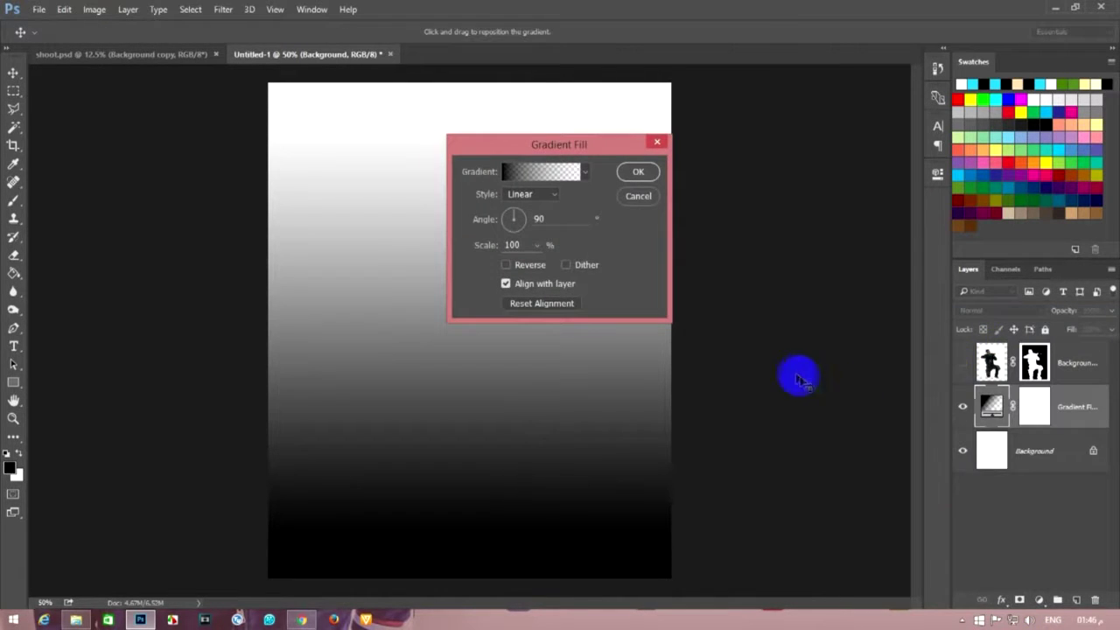
click(532, 172)
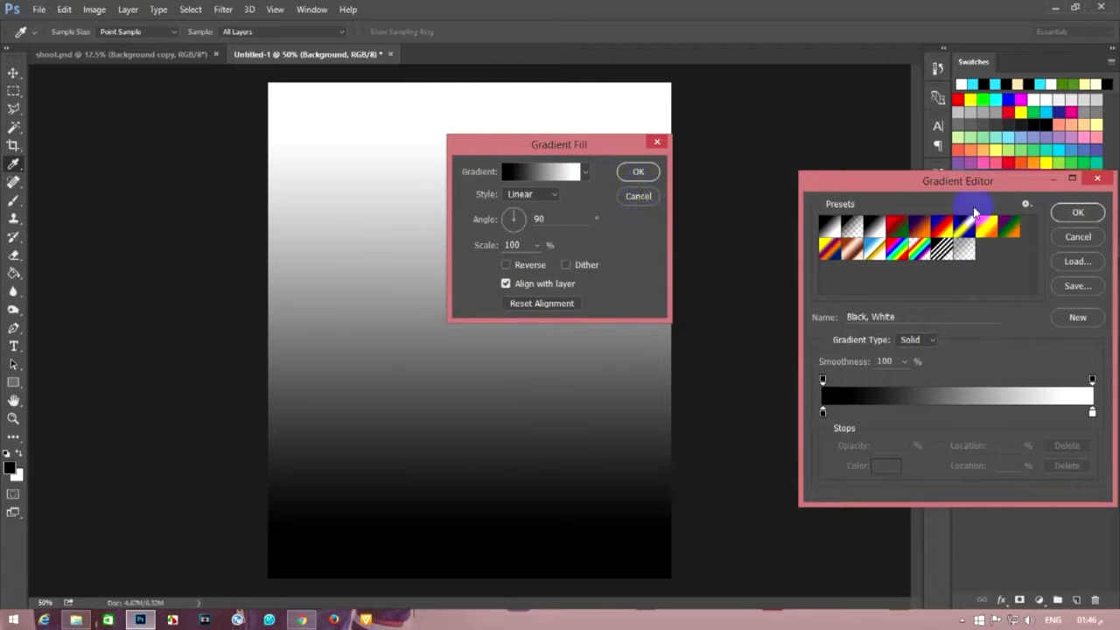
double_click(822, 415)
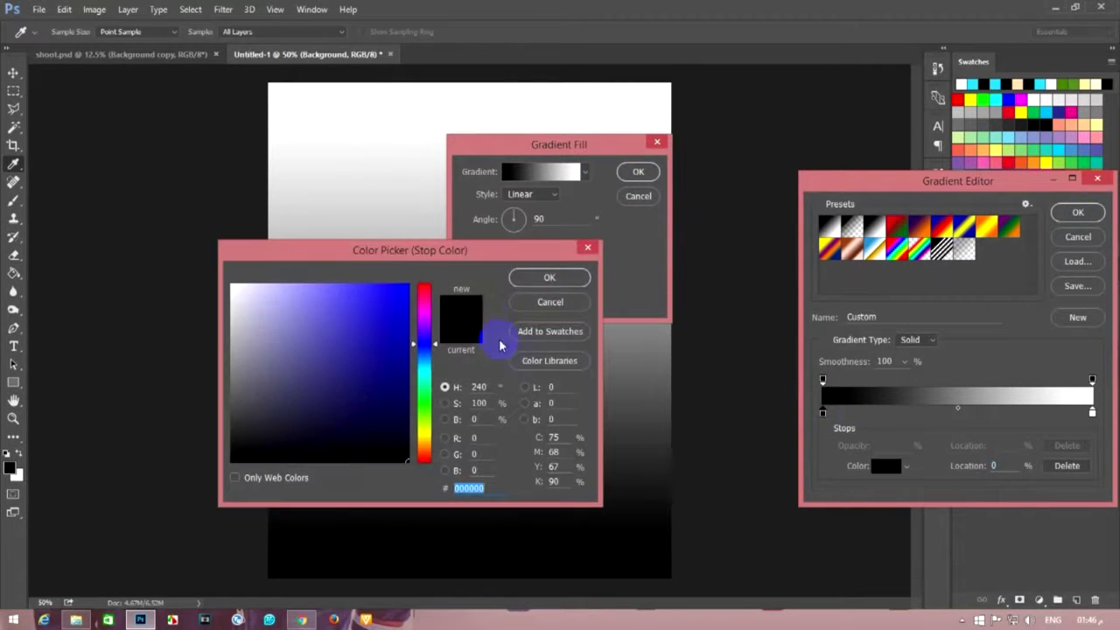
drag(462, 251, 524, 269)
drag(486, 411, 476, 458)
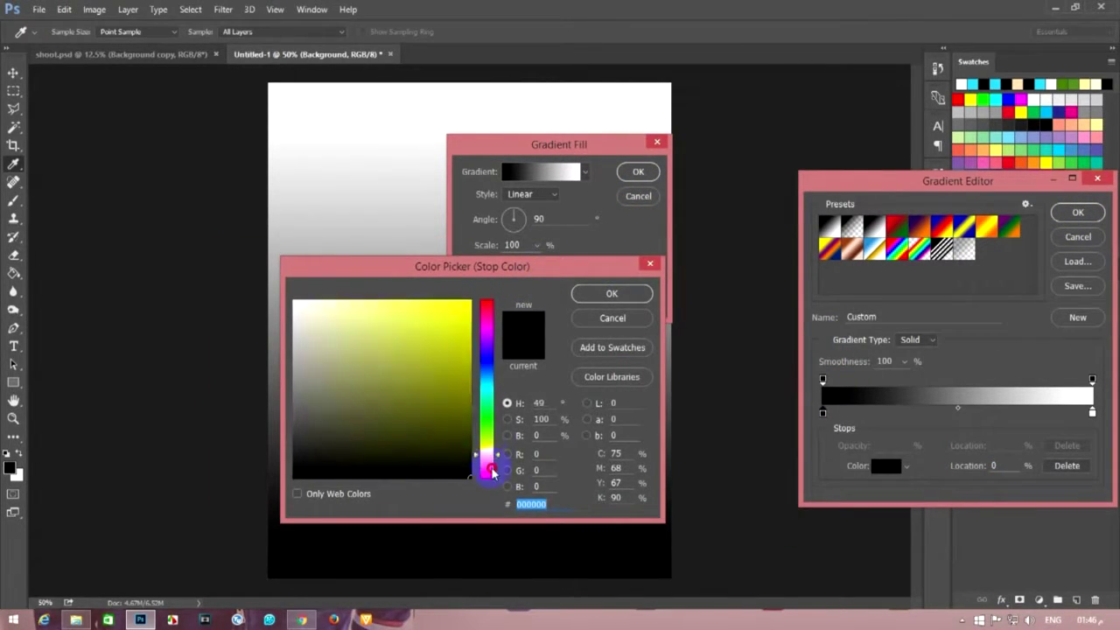
drag(470, 301, 442, 361)
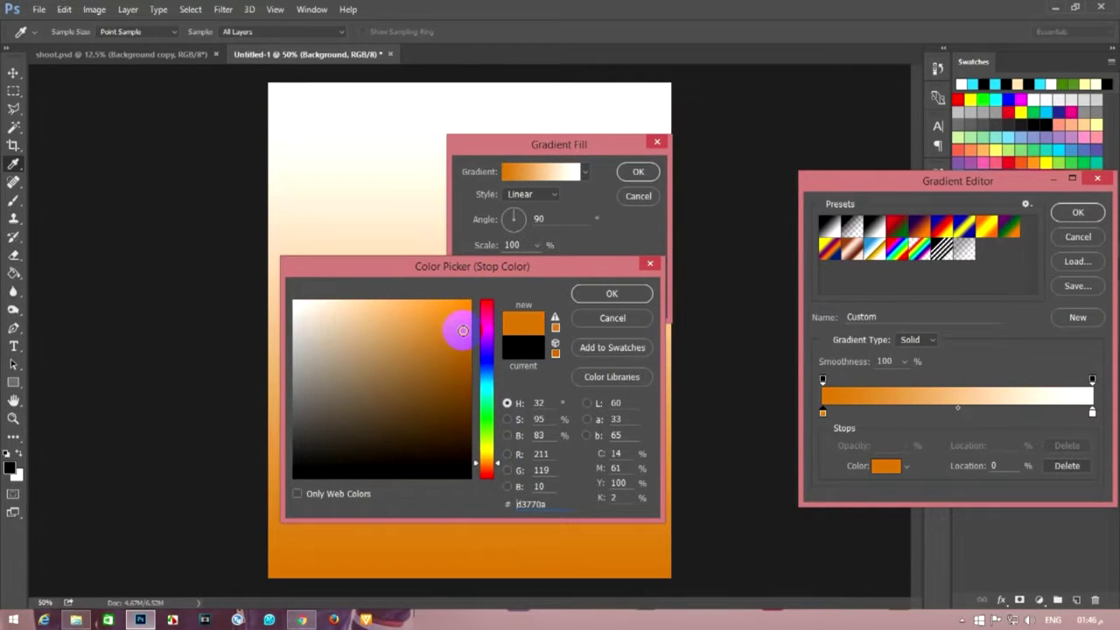
drag(414, 412, 113, 560)
click(611, 293)
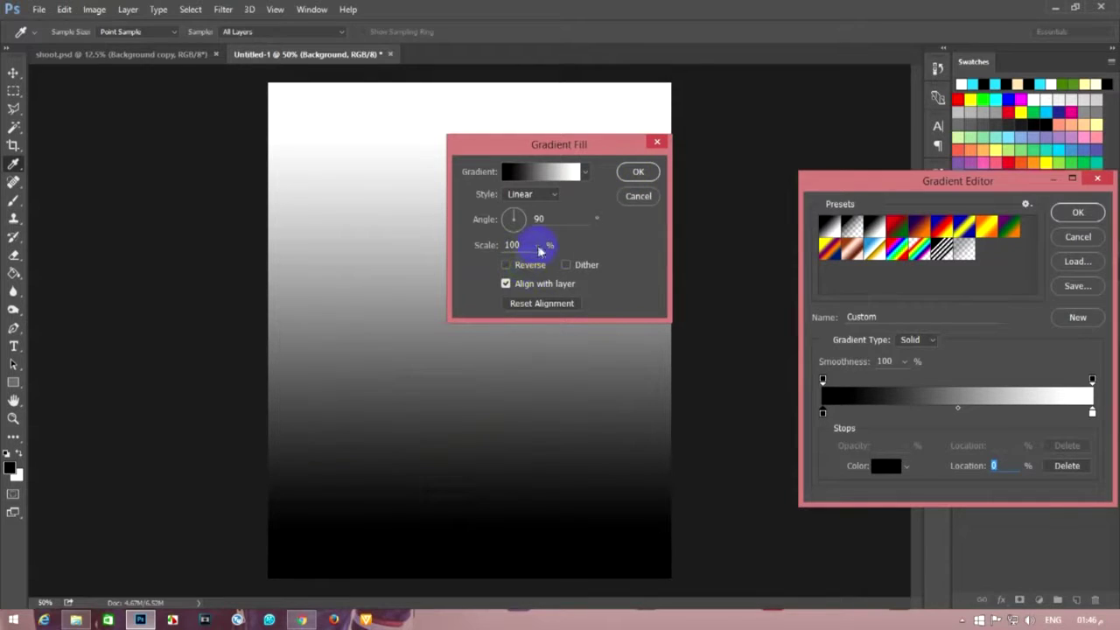
- Set the gradient's right stop to dark grey #2f2f2f and accept the gradient
click(1092, 410)
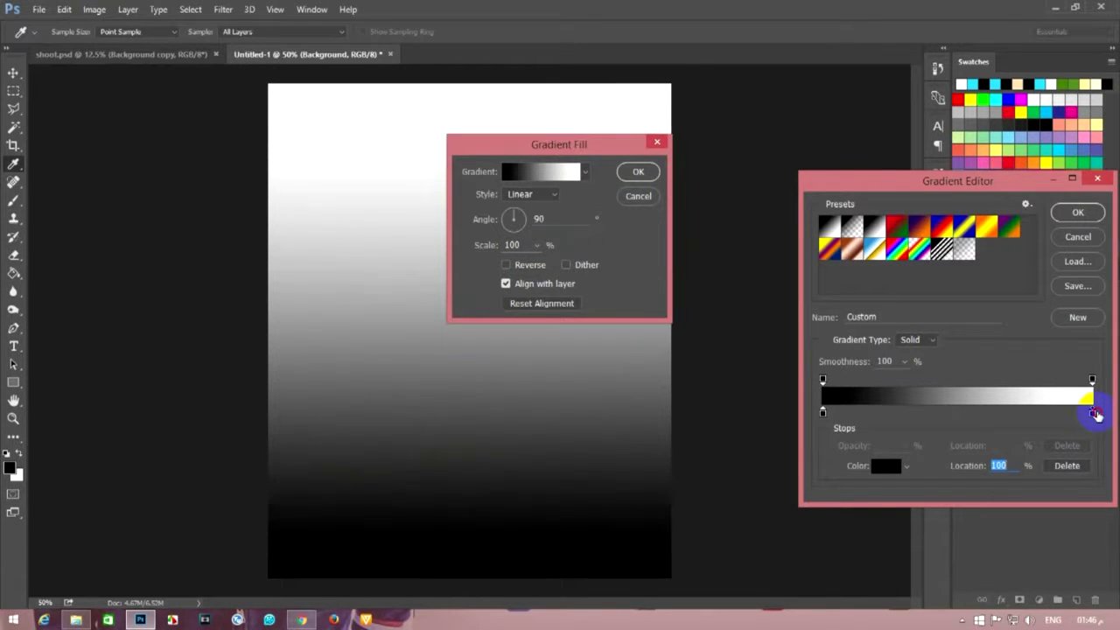
double_click(1092, 410)
click(610, 318)
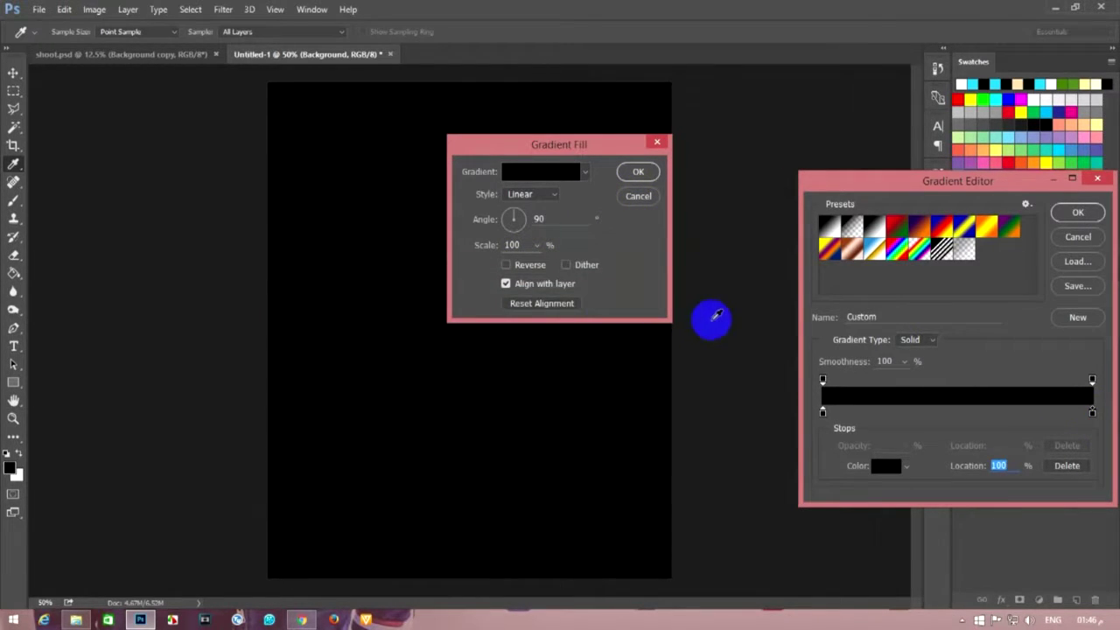
click(1077, 237)
click(536, 173)
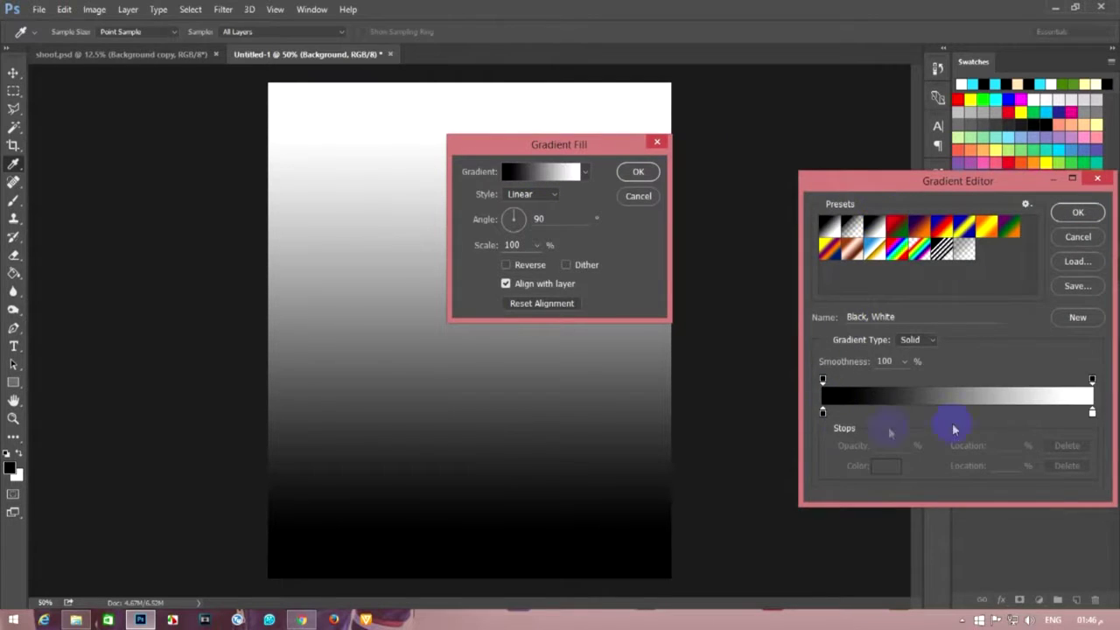
double_click(1091, 416)
drag(432, 399, 311, 441)
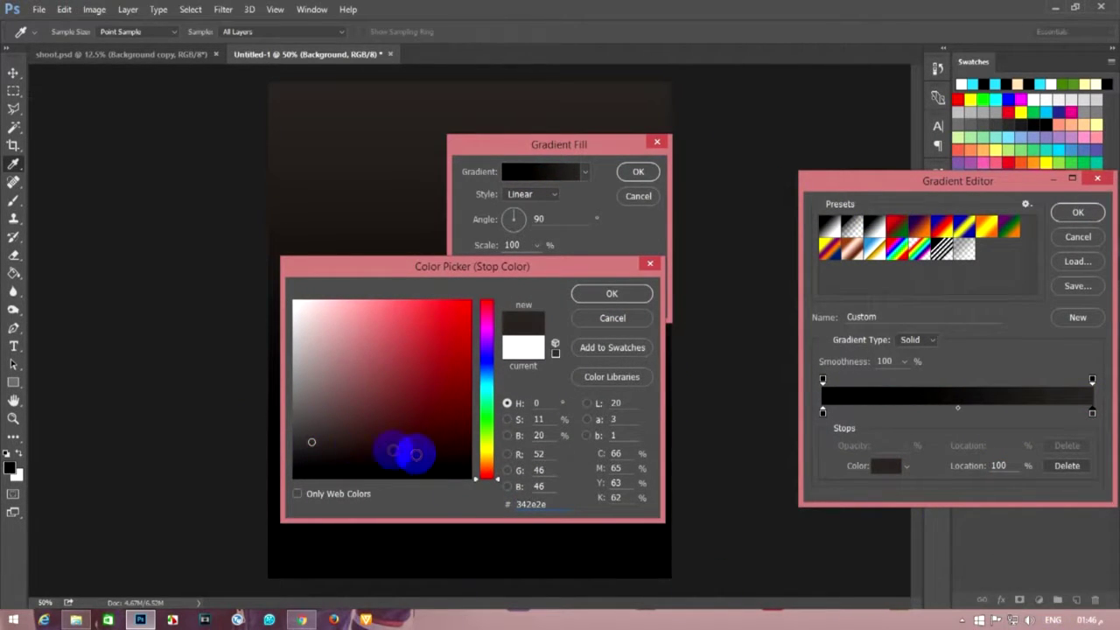
drag(318, 442, 296, 442)
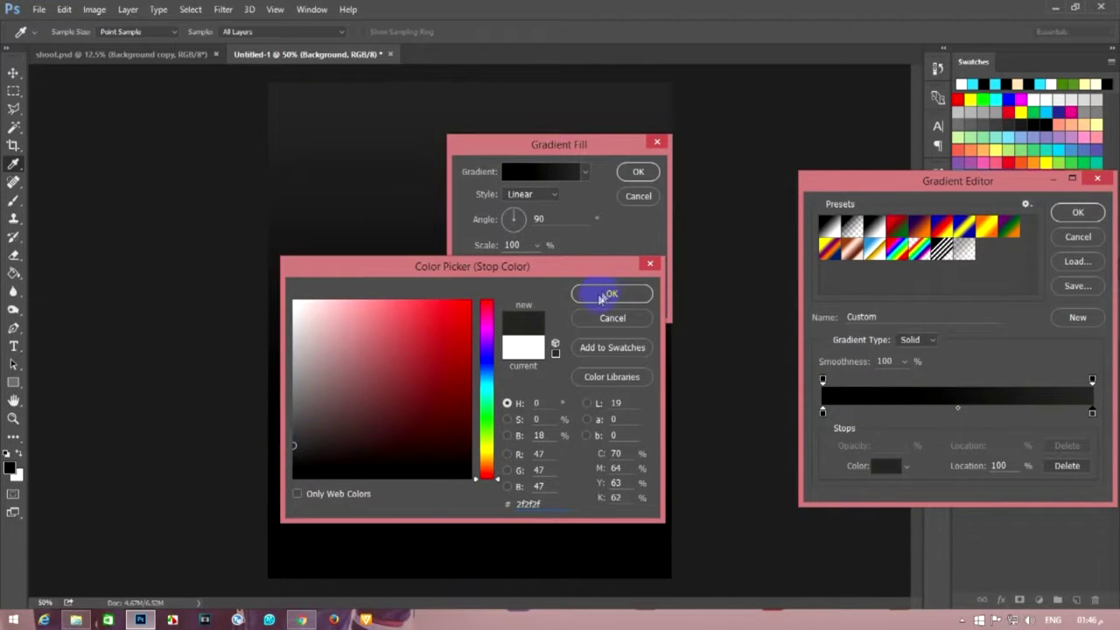
click(611, 293)
click(1096, 226)
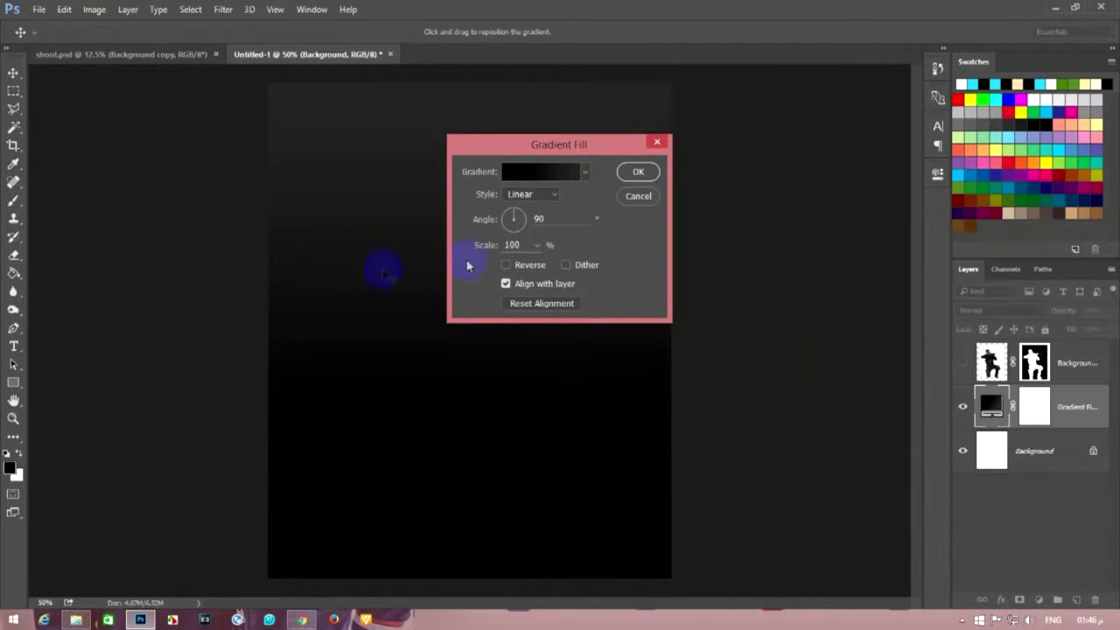
- Make the gradient a reversed radial with a white stop at 243% scale, then show the soldier
click(507, 265)
click(532, 193)
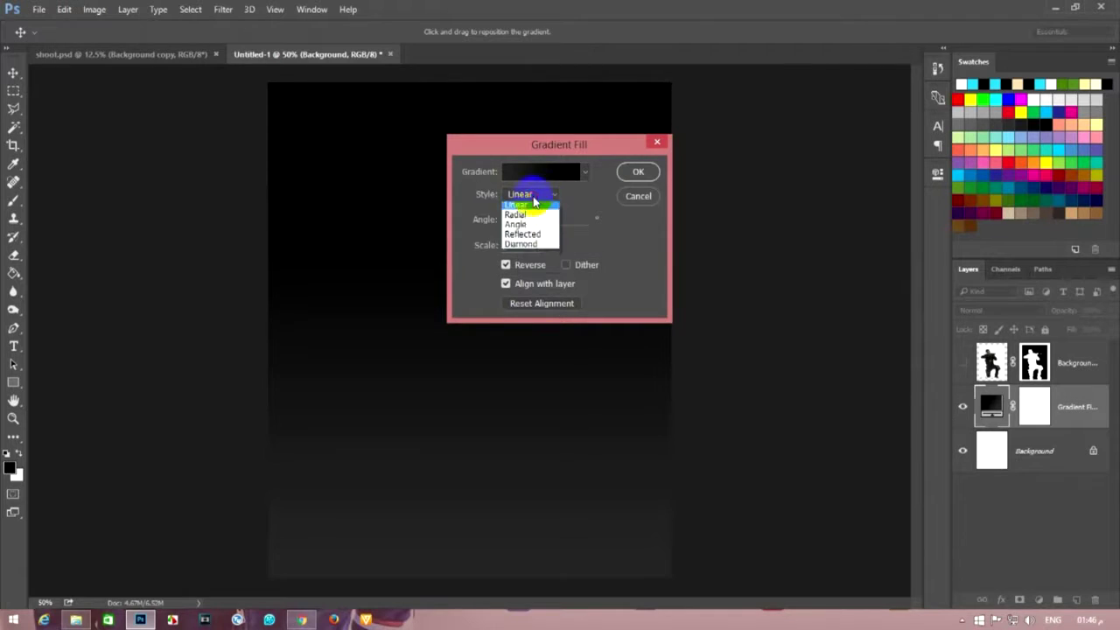
click(529, 216)
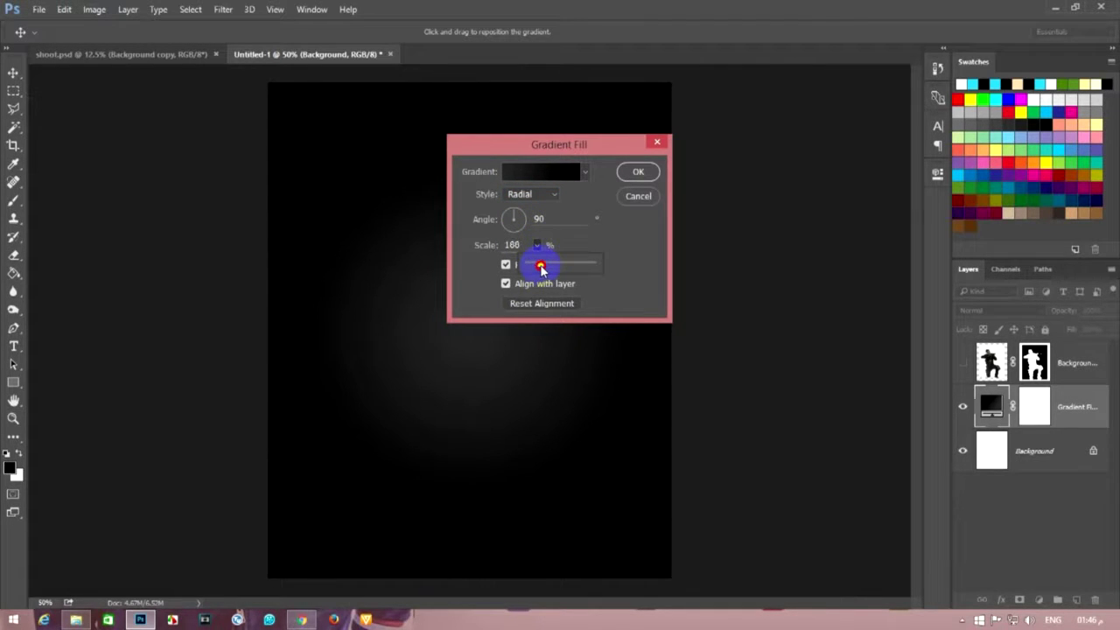
drag(541, 267, 537, 264)
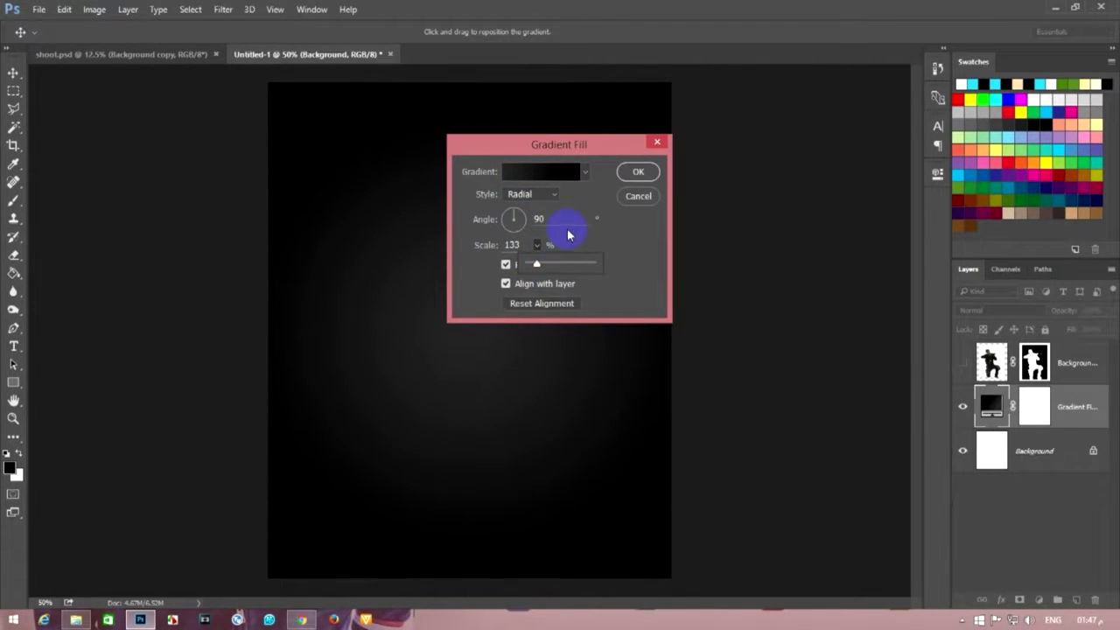
click(540, 172)
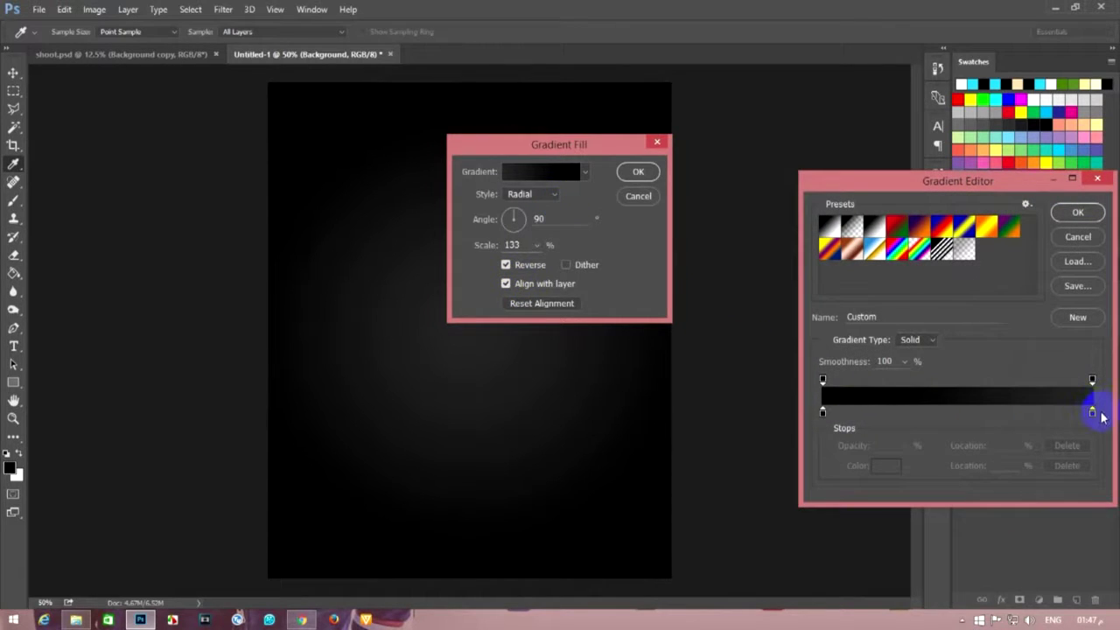
double_click(1093, 413)
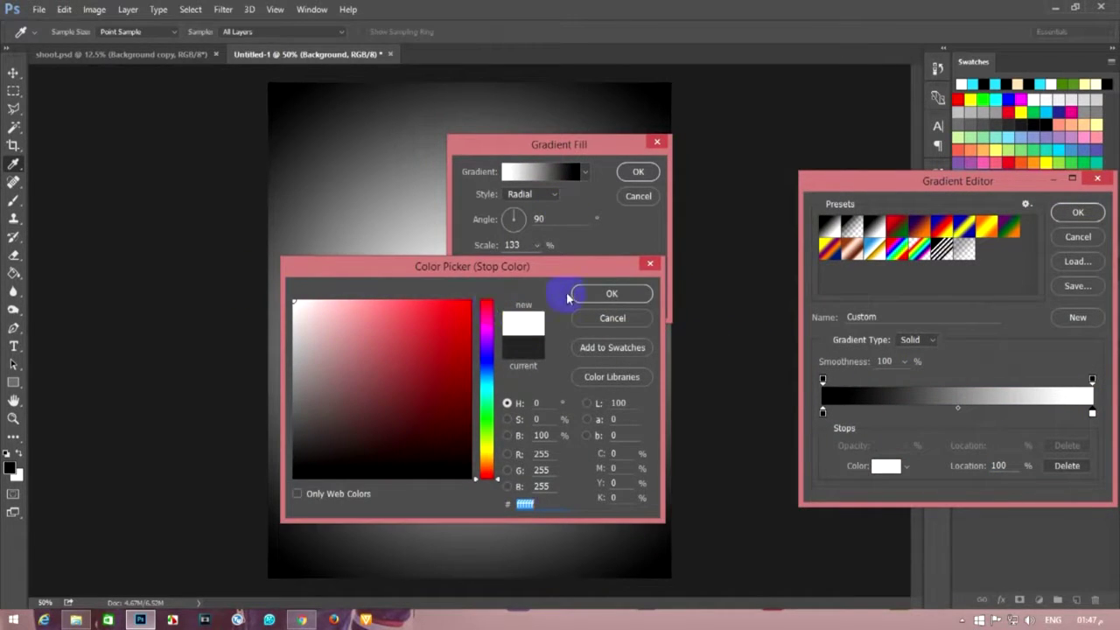
click(579, 293)
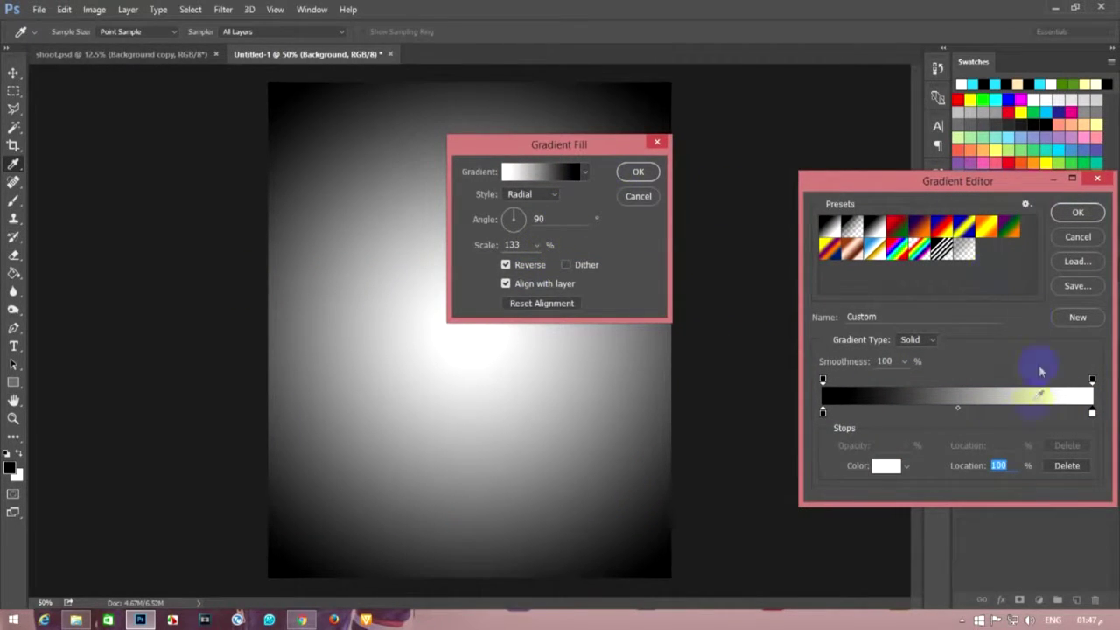
click(1084, 221)
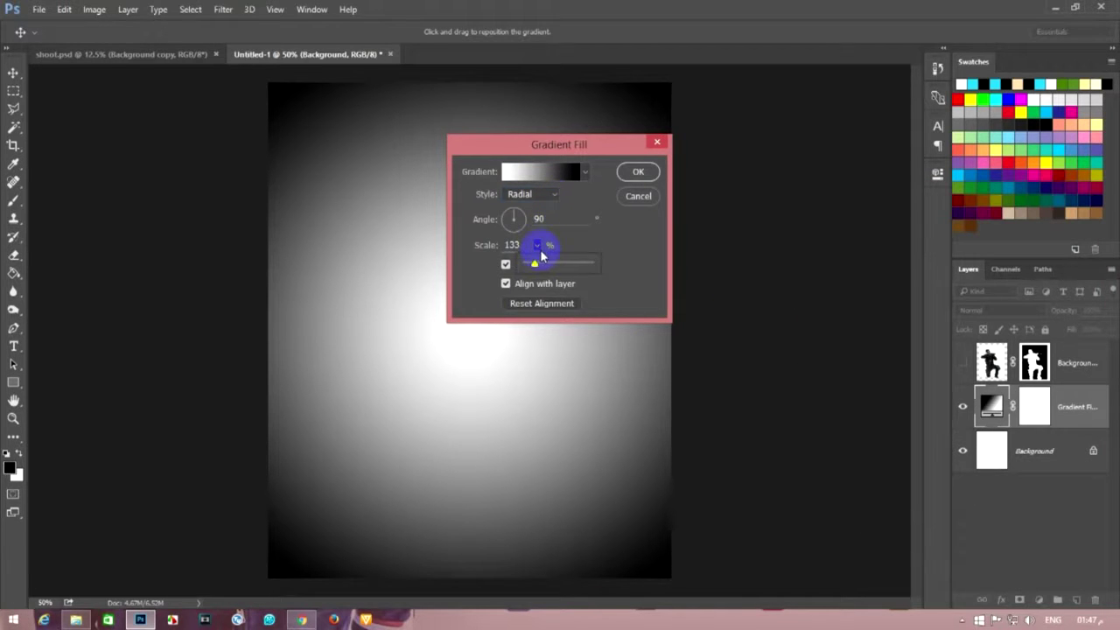
drag(540, 266, 542, 267)
click(637, 172)
click(962, 362)
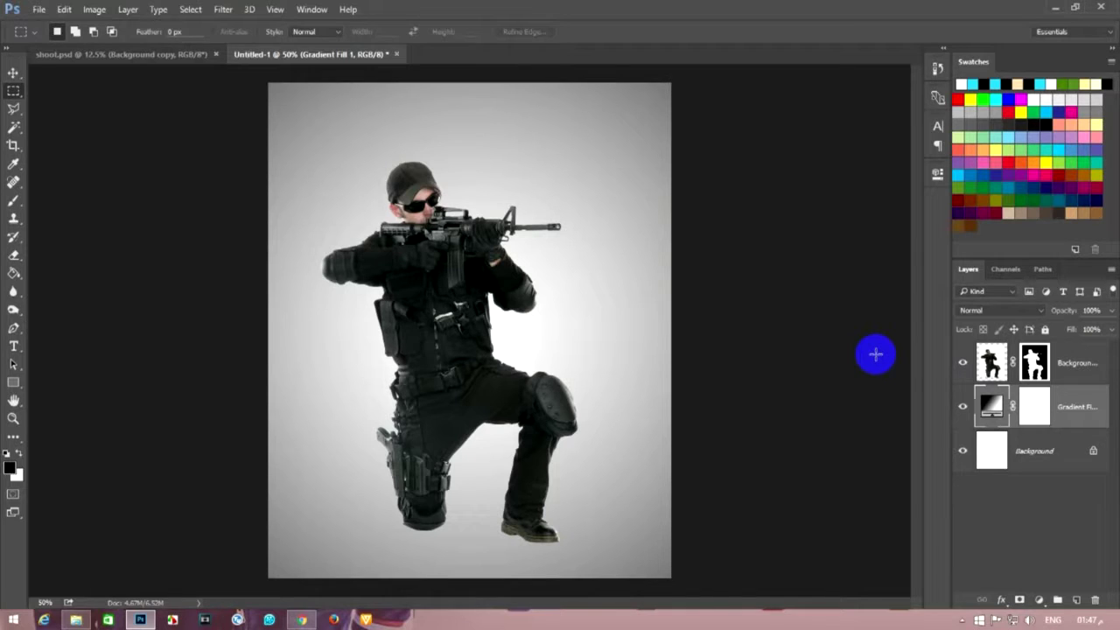
- Hide the soldier and merge the Gradient Fill layer down into the Background
click(1075, 358)
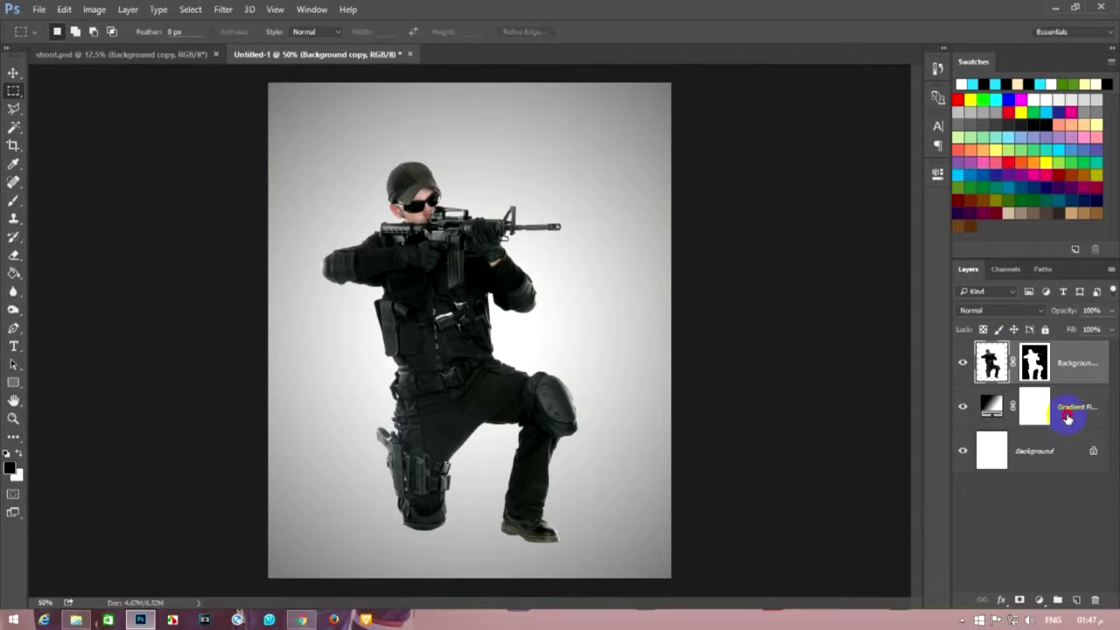
click(1067, 419)
click(960, 370)
right_click(1049, 453)
click(945, 396)
- Duplicate the background and push the copy down to the lower half of the canvas
key(ctrl+j)
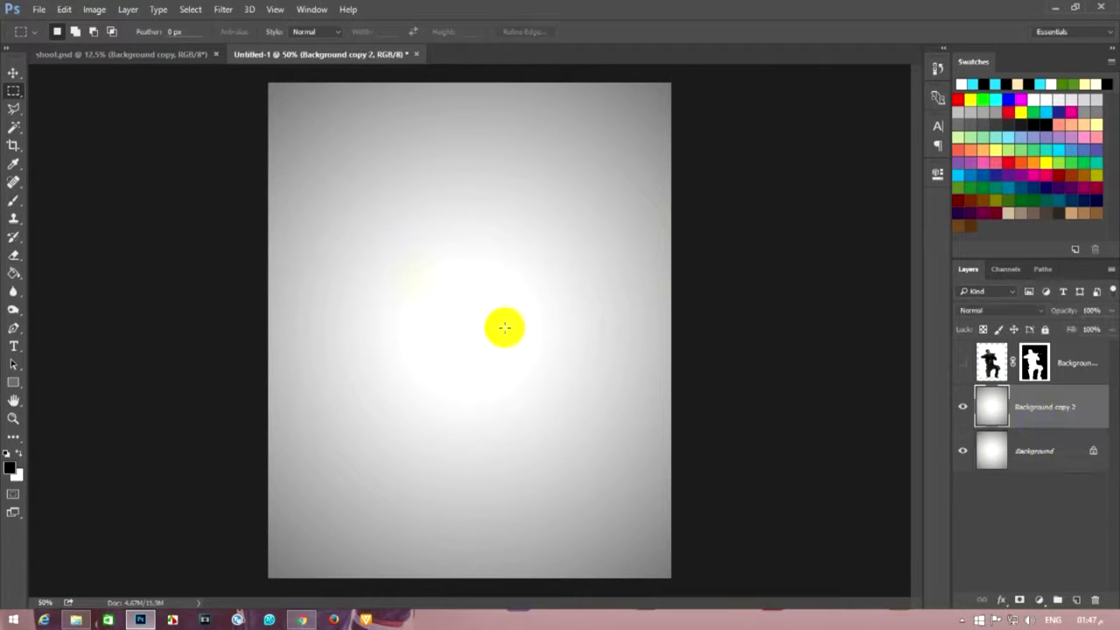
click(13, 71)
key(ctrl+plus)
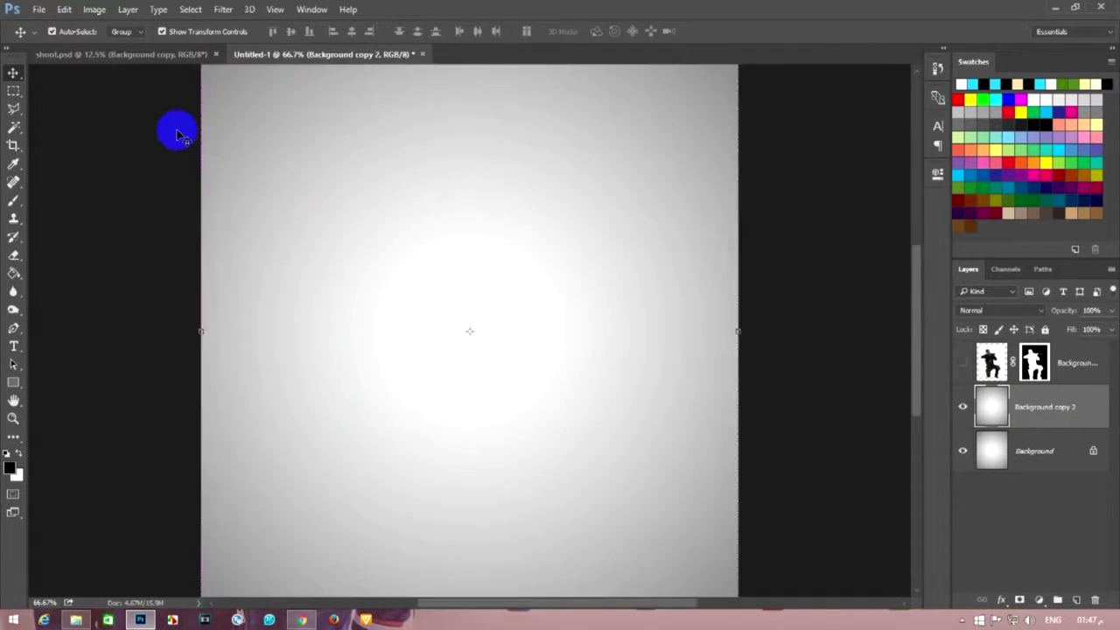
key(ctrl+minus)
key(ctrl+minus)
key(ctrl+minus)
drag(506, 336, 505, 474)
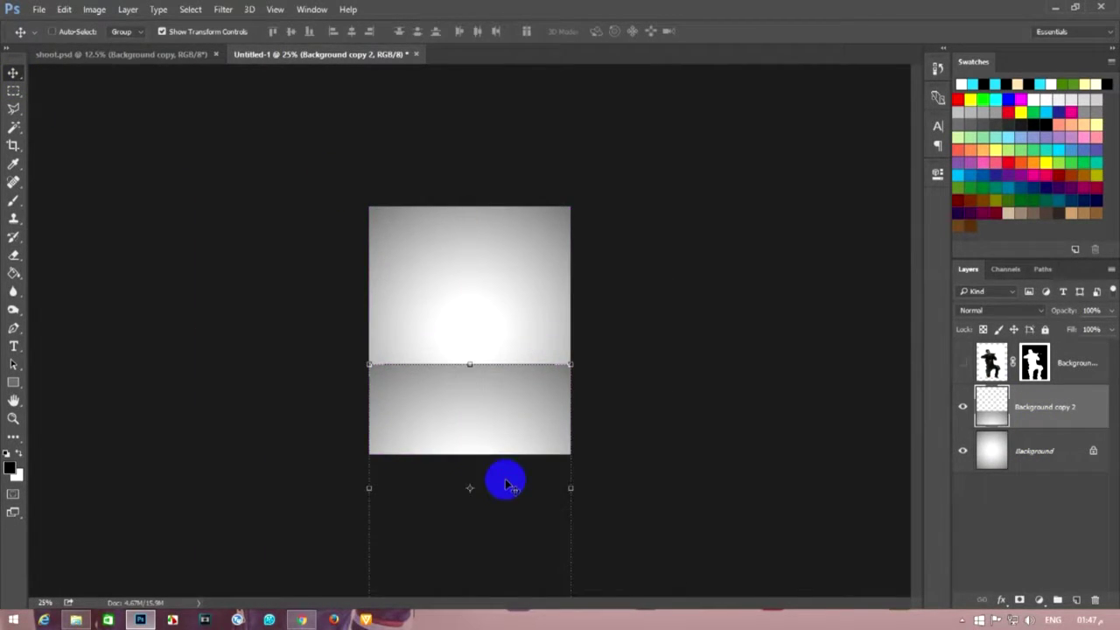
key(ctrl+minus)
- Perspective-stretch the copy's bottom outward into a floor plane
key(ctrl+t)
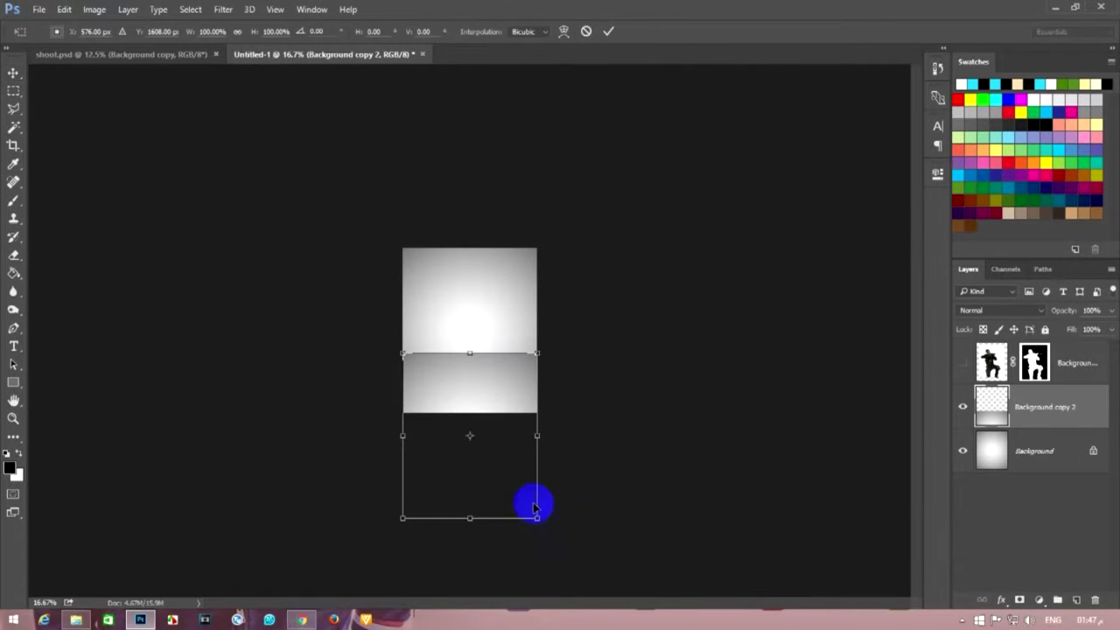
right_click(533, 435)
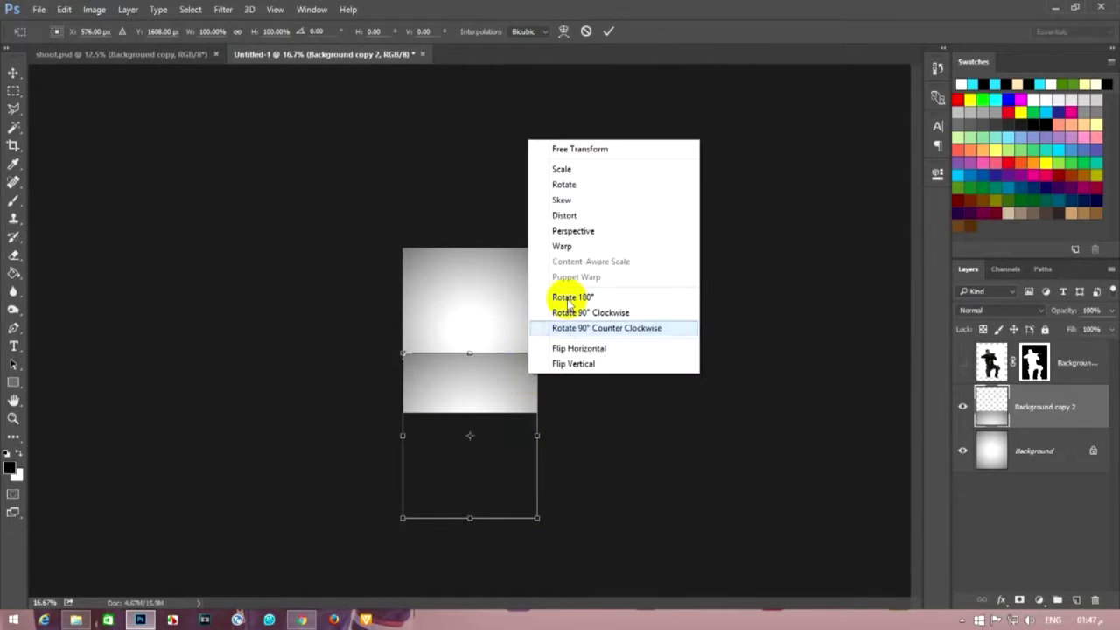
click(544, 473)
drag(535, 519, 556, 410)
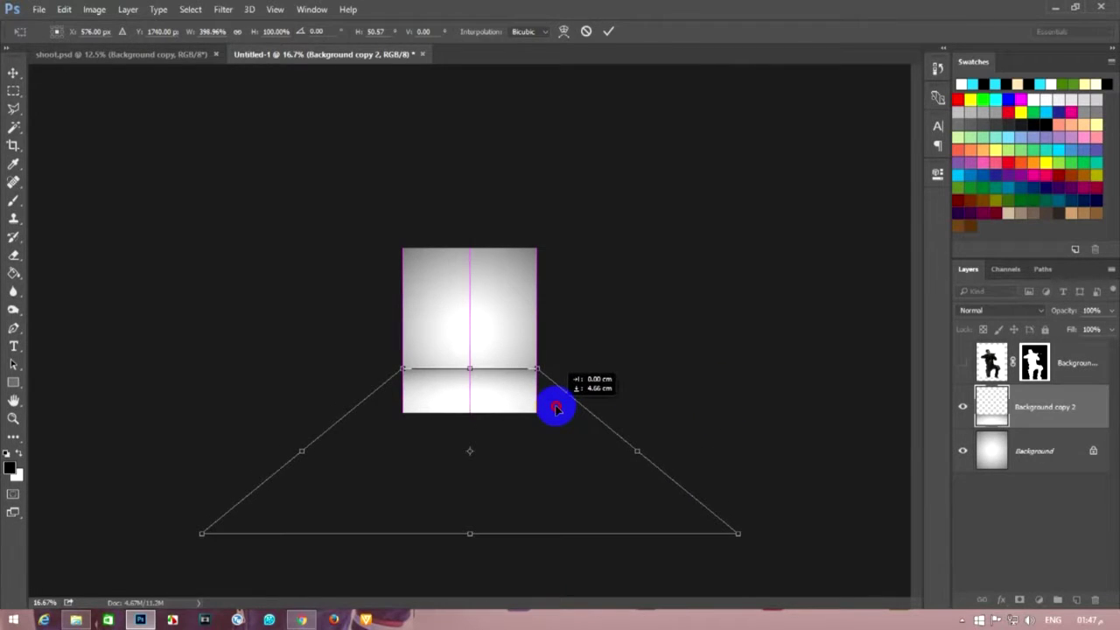
key(Return)
click(13, 90)
key(ctrl+plus)
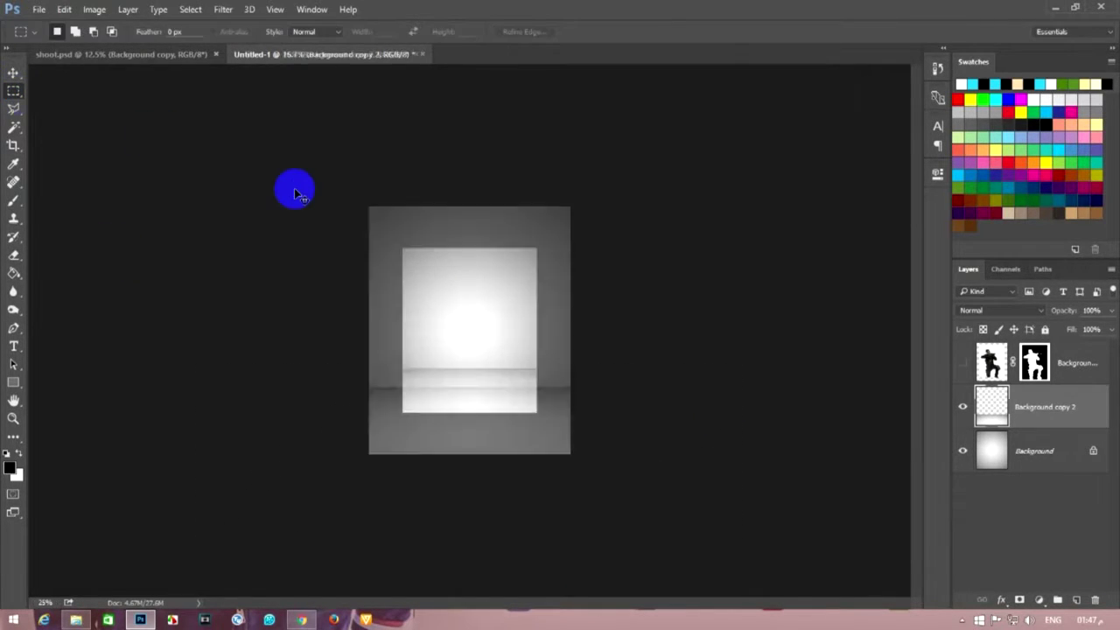
key(ctrl+plus)
key(ctrl+plus)
- Stretch the floor copy's top edge up and back down, and apply the transform
key(v)
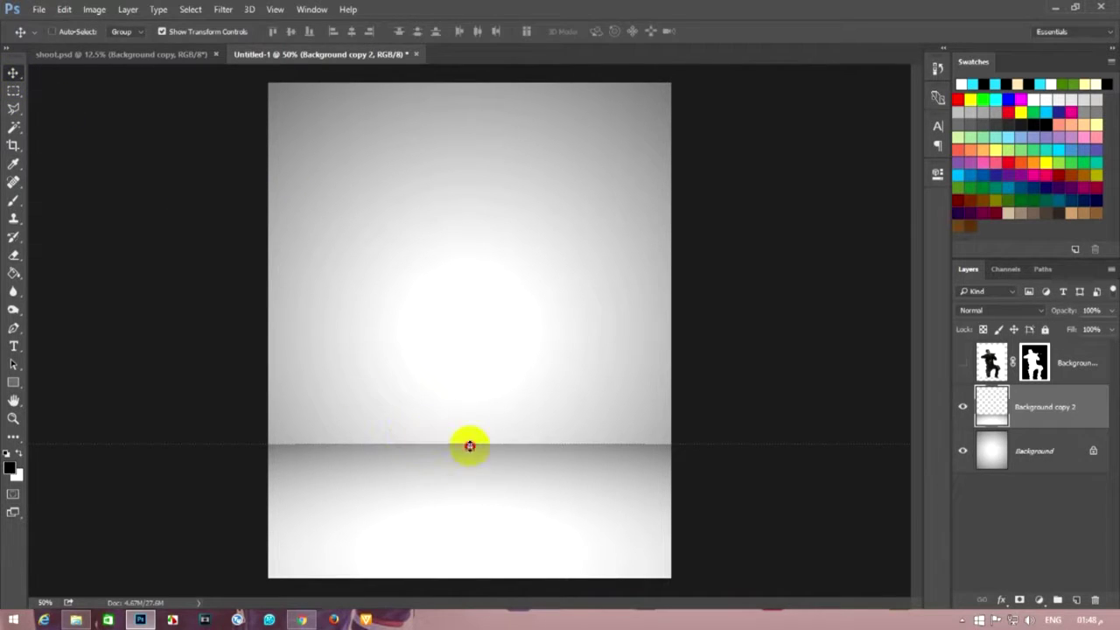
drag(469, 446, 462, 361)
drag(476, 417, 475, 442)
key(ctrl+minus)
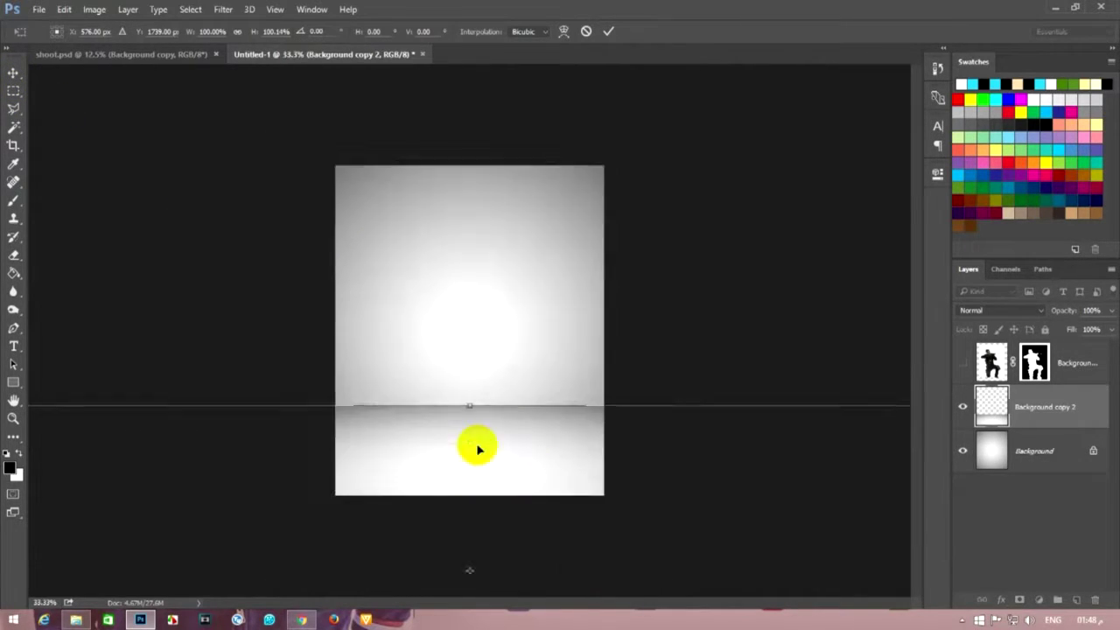
key(ctrl+minus)
key(ctrl+minus)
key(Return)
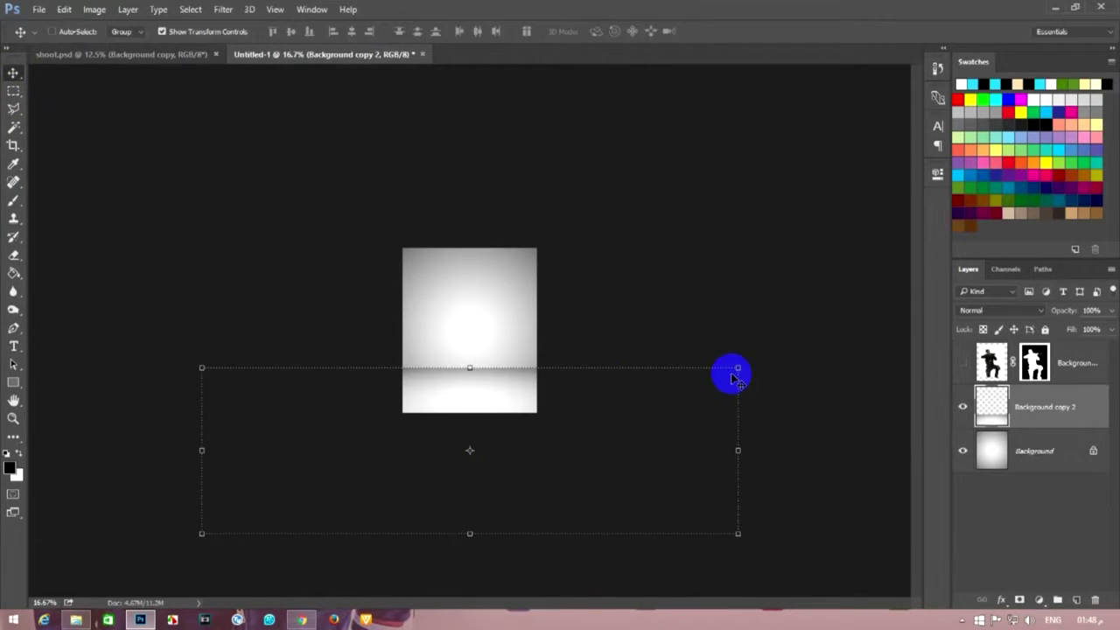
- Distort the floor strip into a skewed shape, then delete the Background copy 2 layer
click(736, 369)
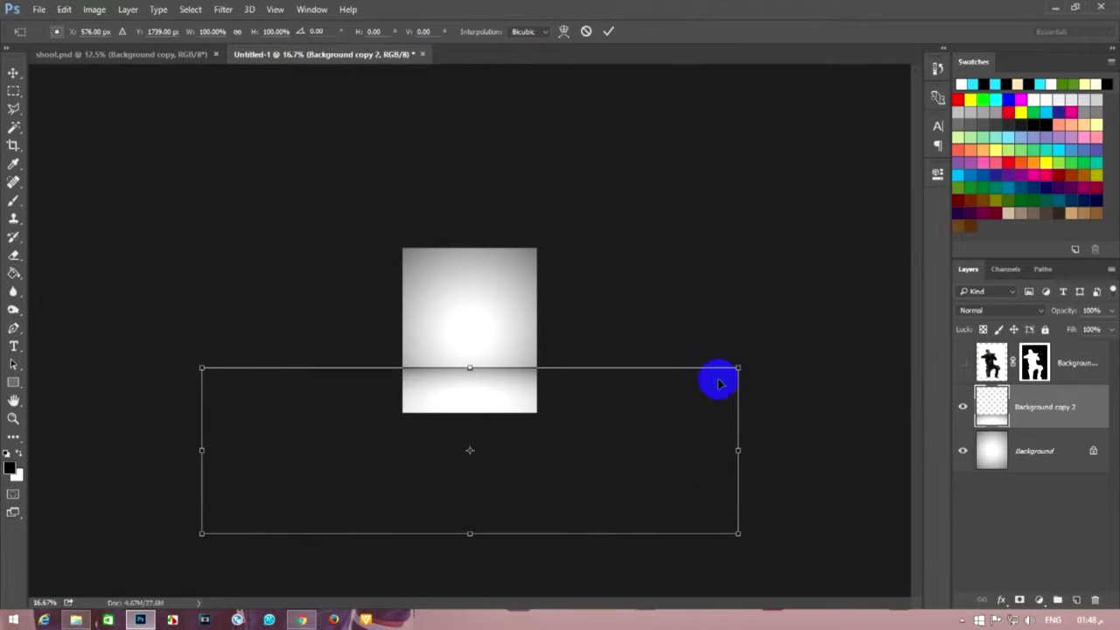
key(ctrl+plus)
key(ctrl+plus)
right_click(544, 444)
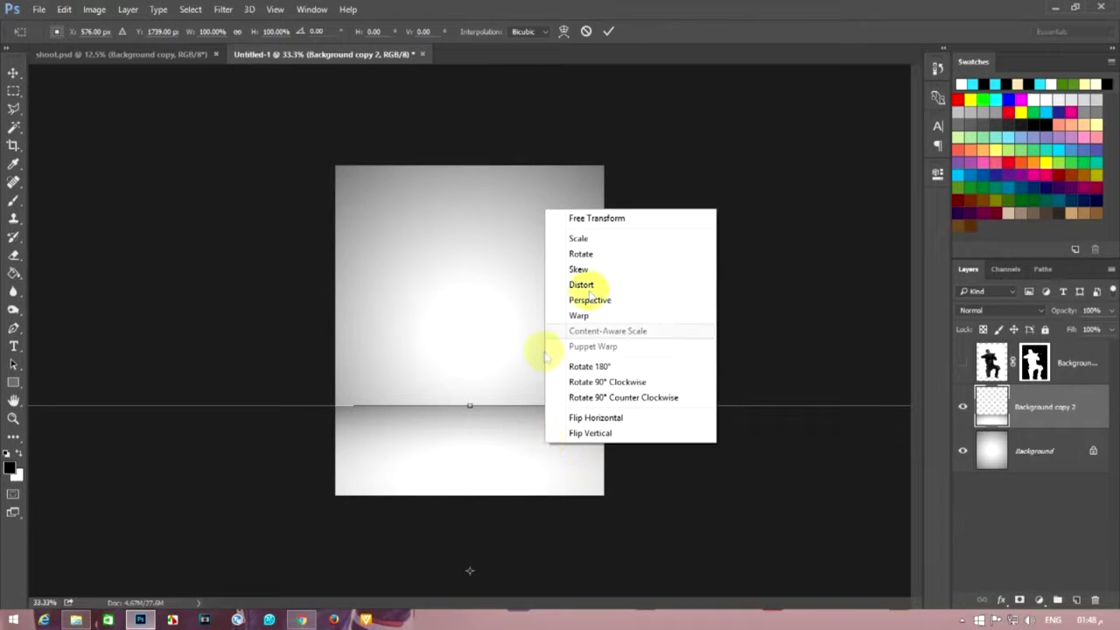
click(612, 289)
mouse_move(470, 408)
mouse_down()
mouse_move(582, 412)
mouse_move(612, 307)
mouse_up()
mouse_move(470, 432)
mouse_down()
mouse_move(527, 412)
mouse_move(414, 444)
mouse_move(482, 452)
mouse_move(443, 458)
mouse_move(497, 452)
mouse_move(495, 462)
mouse_up()
key(Return)
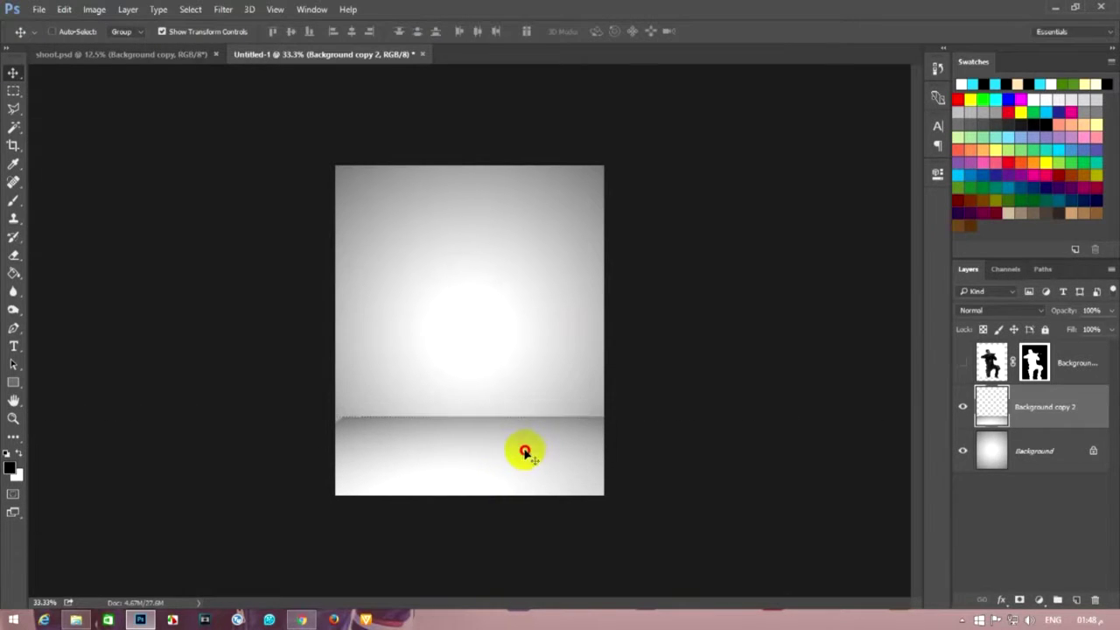
key(Delete)
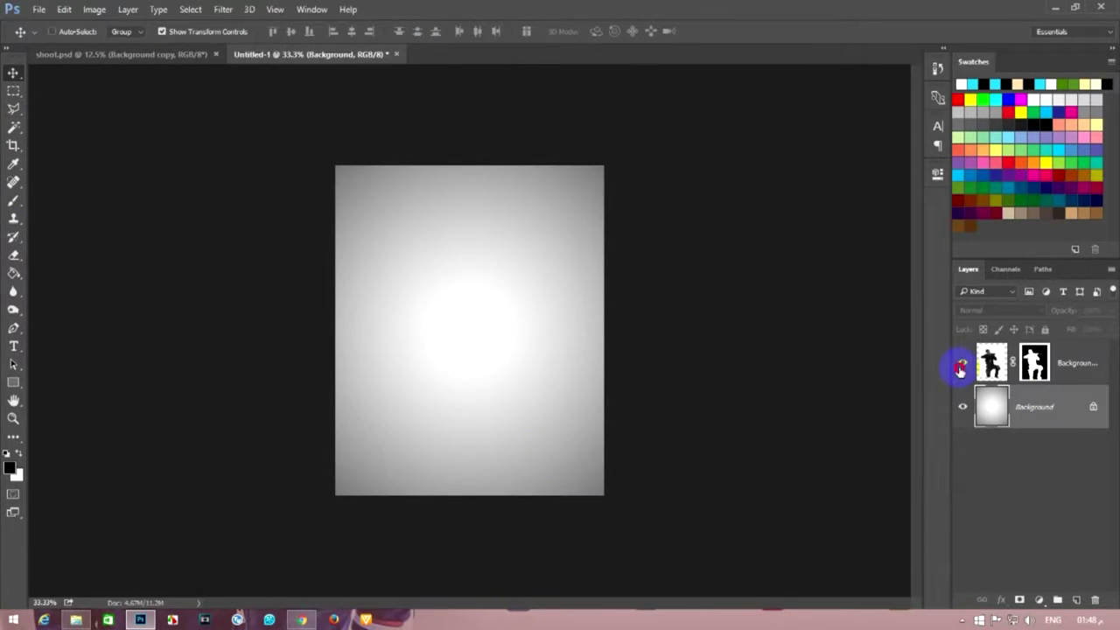
- Show the soldier layer again and zoom in to inspect his legs and head
click(960, 367)
ctrl+click(440, 338)
drag(494, 476, 460, 339)
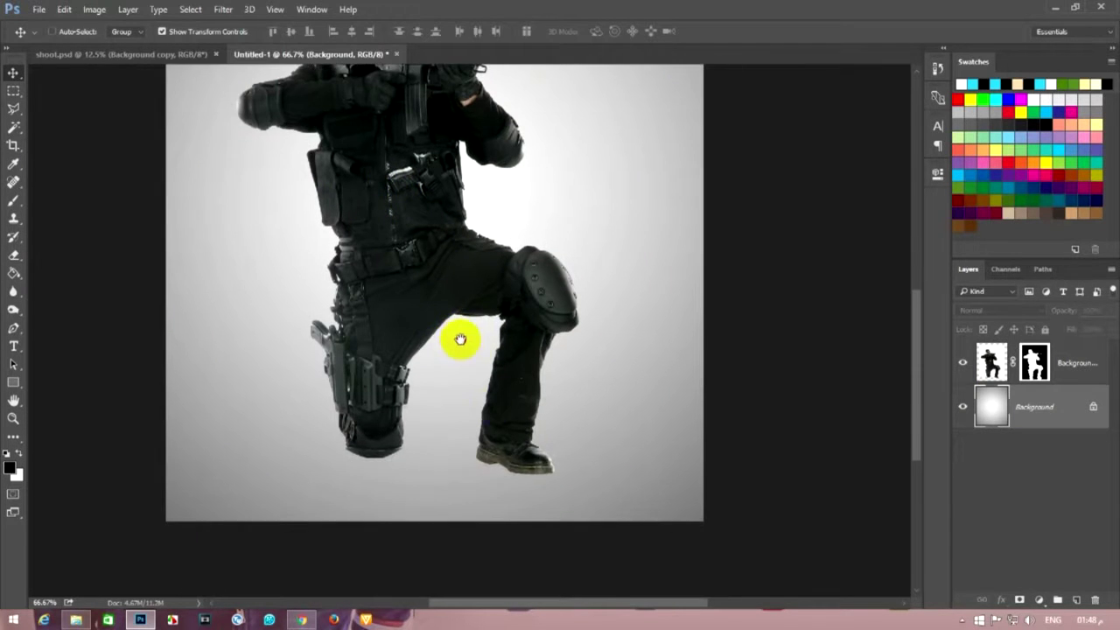
drag(624, 494, 650, 545)
ctrl+click(429, 425)
ctrl+click(350, 188)
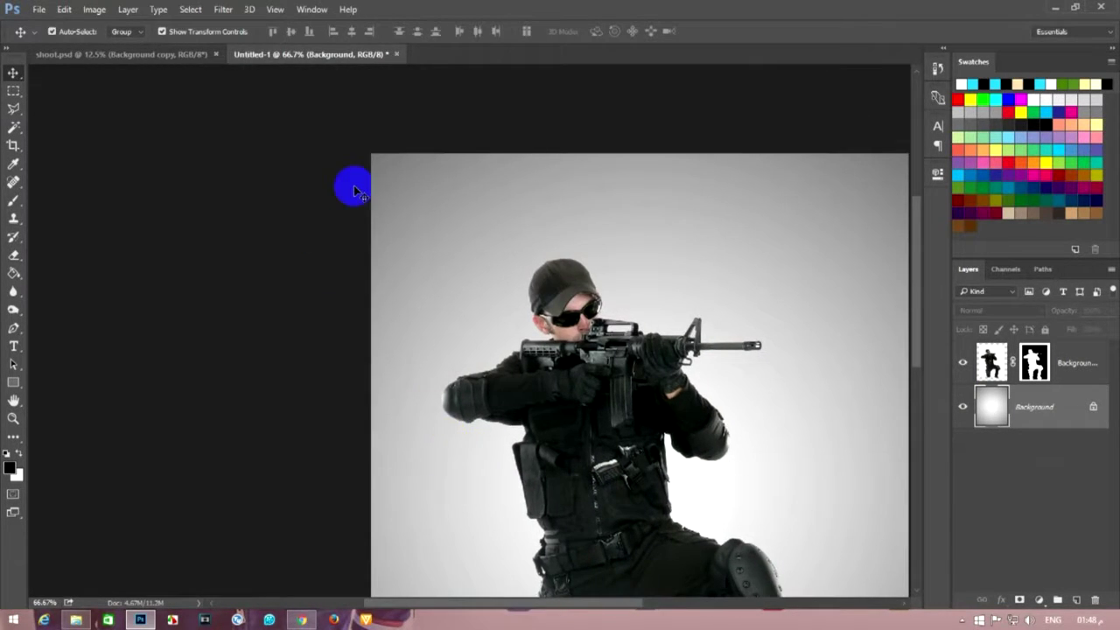
drag(354, 186, 415, 324)
- Test Eraser strokes on the backdrop and the soldier's mask, undoing each stray stroke
key(e)
drag(230, 337, 280, 600)
drag(417, 251, 406, 327)
key(ctrl+z)
click(987, 407)
click(1033, 362)
drag(560, 288, 425, 320)
key(ctrl+z)
- Set white as the painting colour and review the brush size and hardness
click(18, 456)
scroll(432, 267, down, 2)
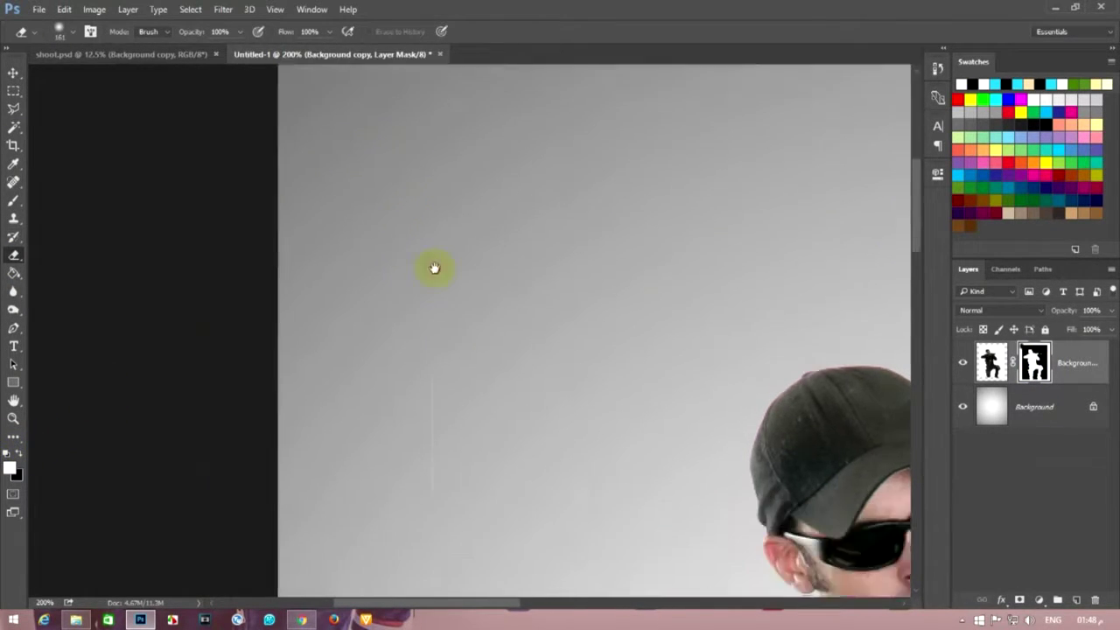
scroll(399, 430, down, 2)
scroll(409, 325, down, 4)
scroll(409, 325, down, 2)
scroll(410, 325, down, 2)
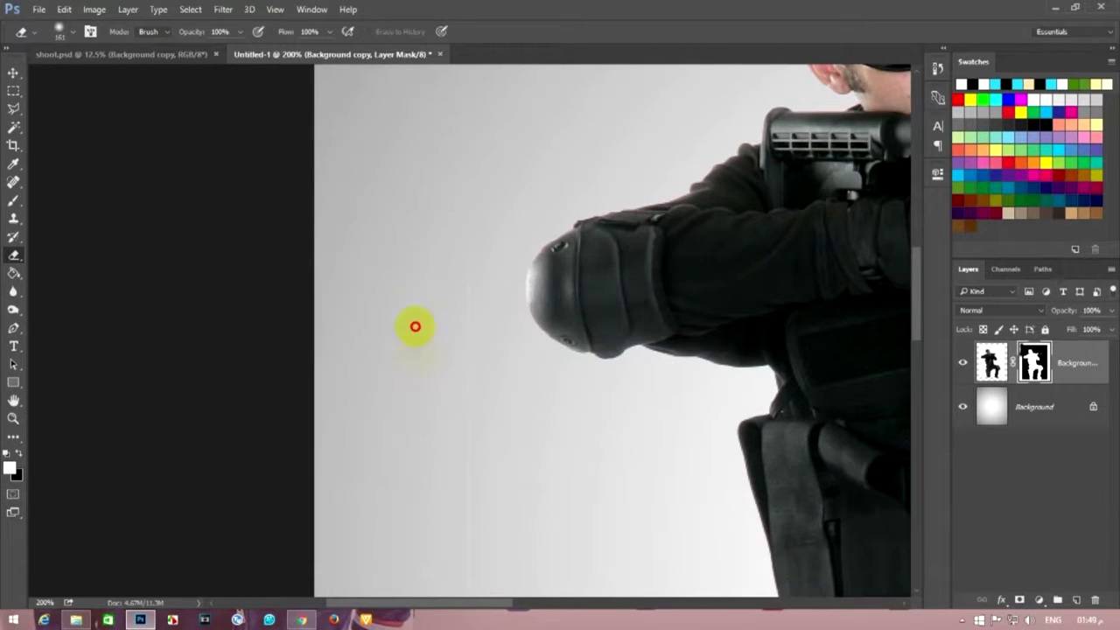
click(73, 31)
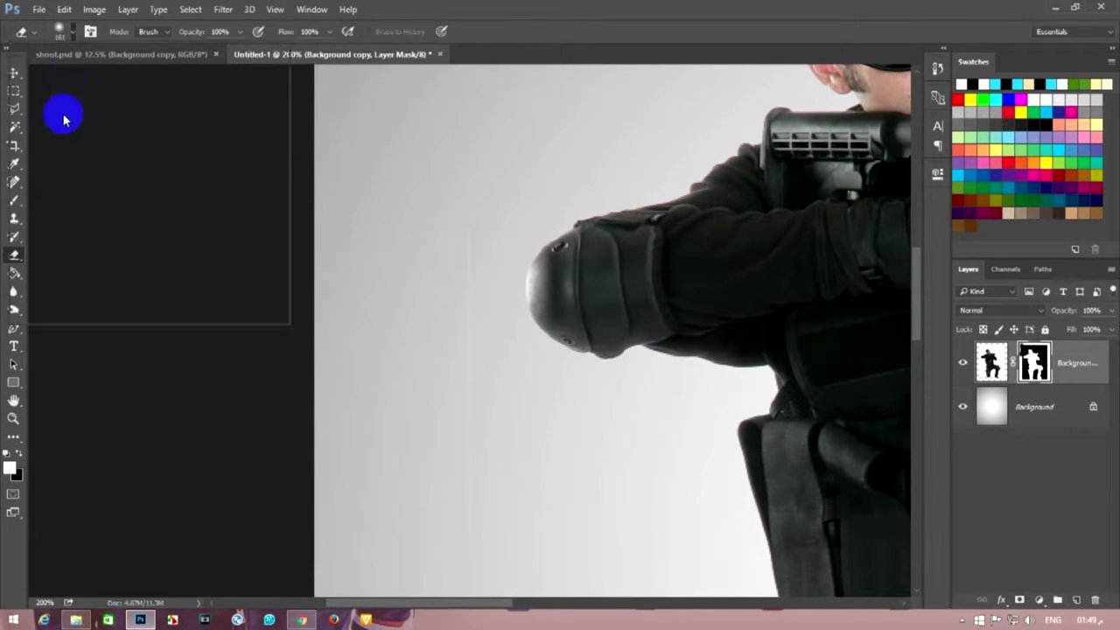
click(380, 183)
- Inspect the mask edges around the holster, boots and rifle barrel, then zoom out
drag(379, 369, 374, 154)
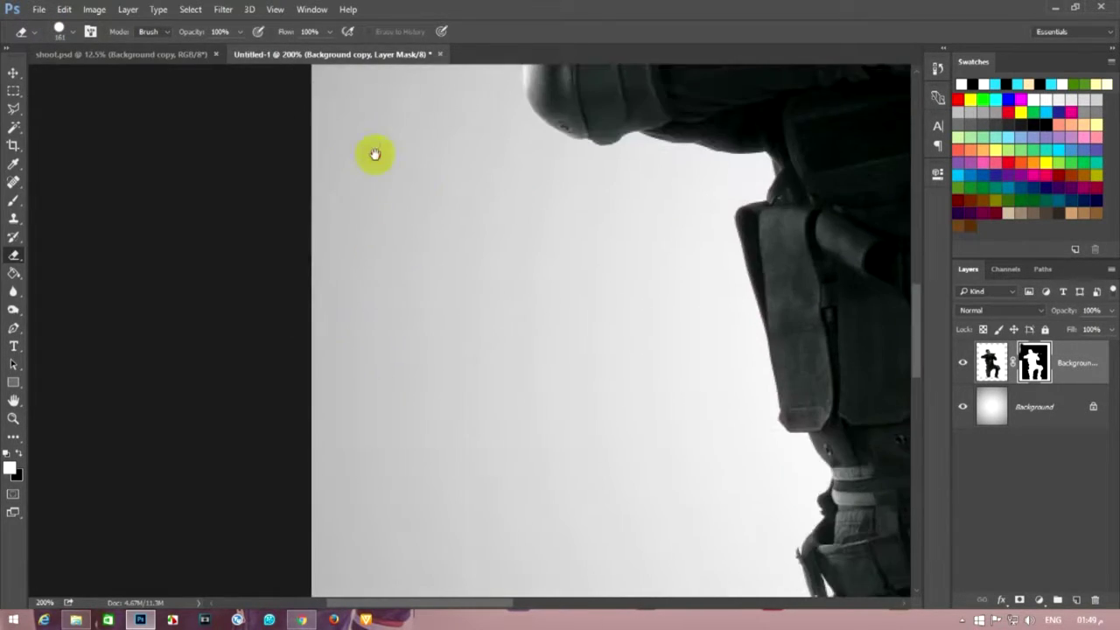
mouse_move(405, 374)
mouse_down()
mouse_move(442, 446)
mouse_move(370, 340)
mouse_move(342, 113)
mouse_move(147, 266)
mouse_move(425, 387)
mouse_move(412, 370)
mouse_move(580, 338)
mouse_move(499, 594)
mouse_up()
drag(506, 286, 517, 474)
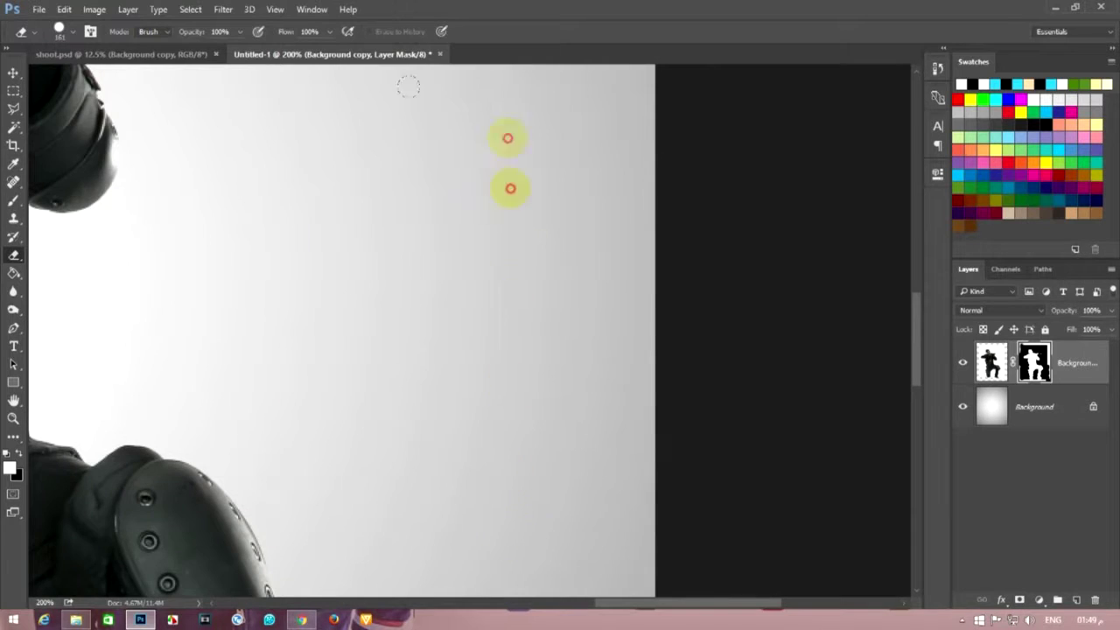
drag(508, 188, 512, 524)
mouse_move(526, 138)
mouse_down()
mouse_move(569, 537)
mouse_move(547, 467)
mouse_up()
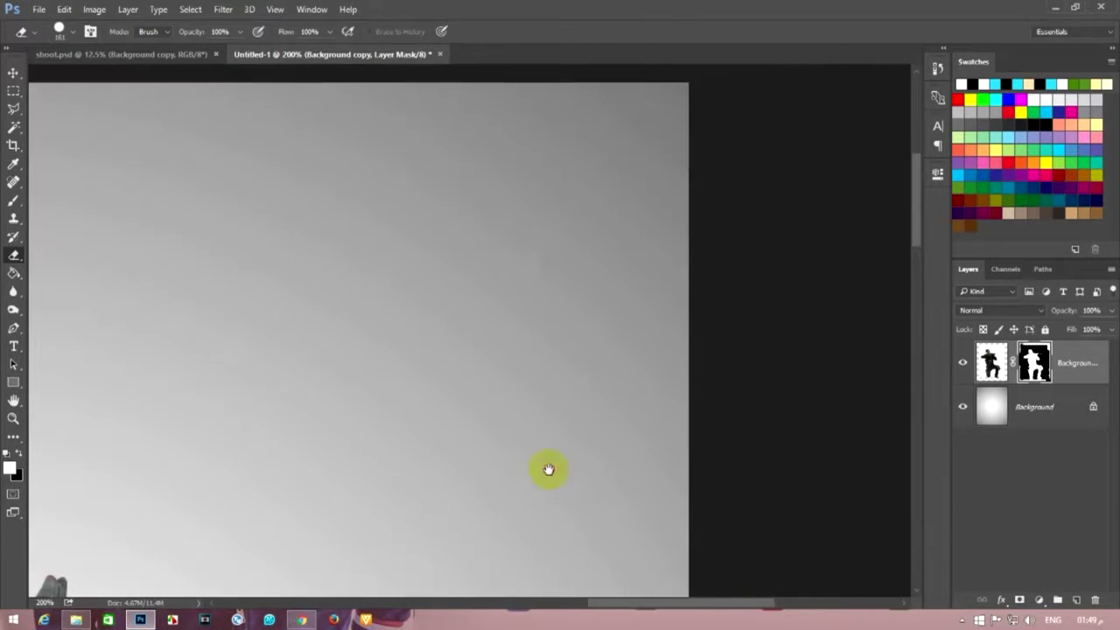
key(ctrl+minus)
key(ctrl+minus)
key(ctrl+minus)
key(ctrl+minus)
key(ctrl+plus)
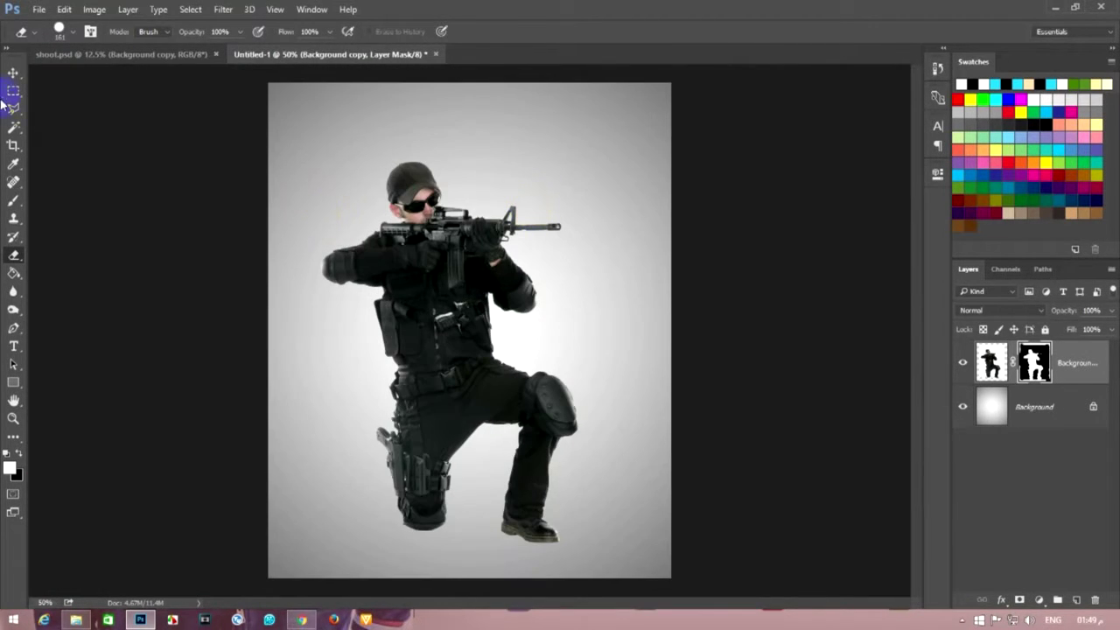
- Add a new empty layer above Background and zoom to the front boot
key(m)
drag(1037, 407, 1107, 603)
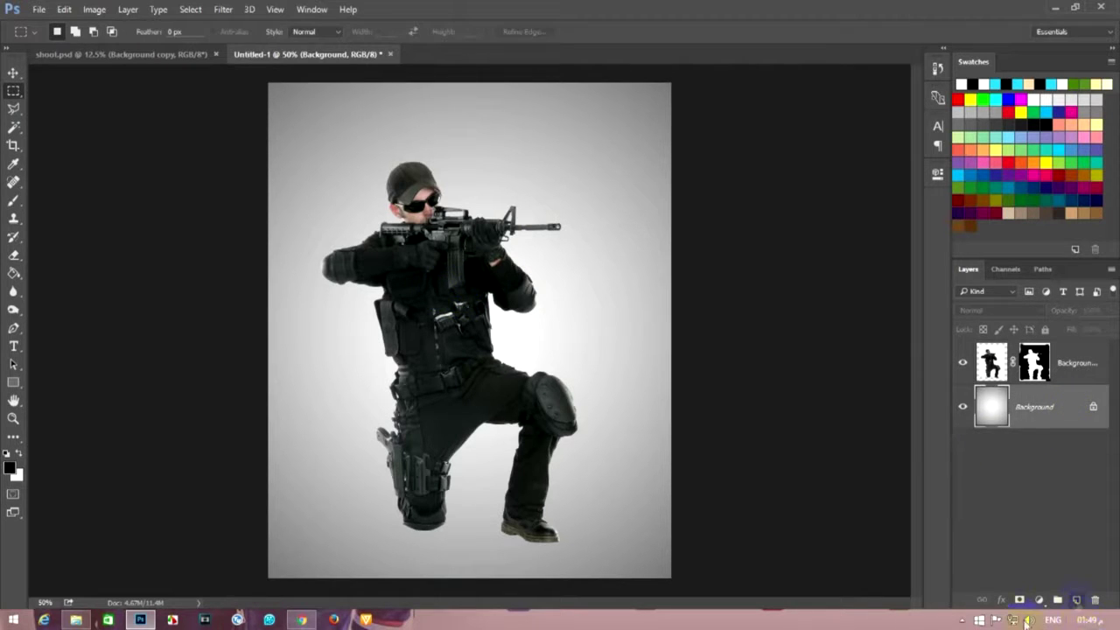
click(1077, 602)
key(ctrl+plus)
key(ctrl+plus)
key(ctrl+plus)
drag(487, 480, 460, 195)
mouse_move(392, 502)
mouse_down()
mouse_move(392, 340)
mouse_move(686, 219)
mouse_up()
- Paint a soft black blob under the front boot, squashed and tilted to follow the sole
click(14, 203)
right_click(21, 172)
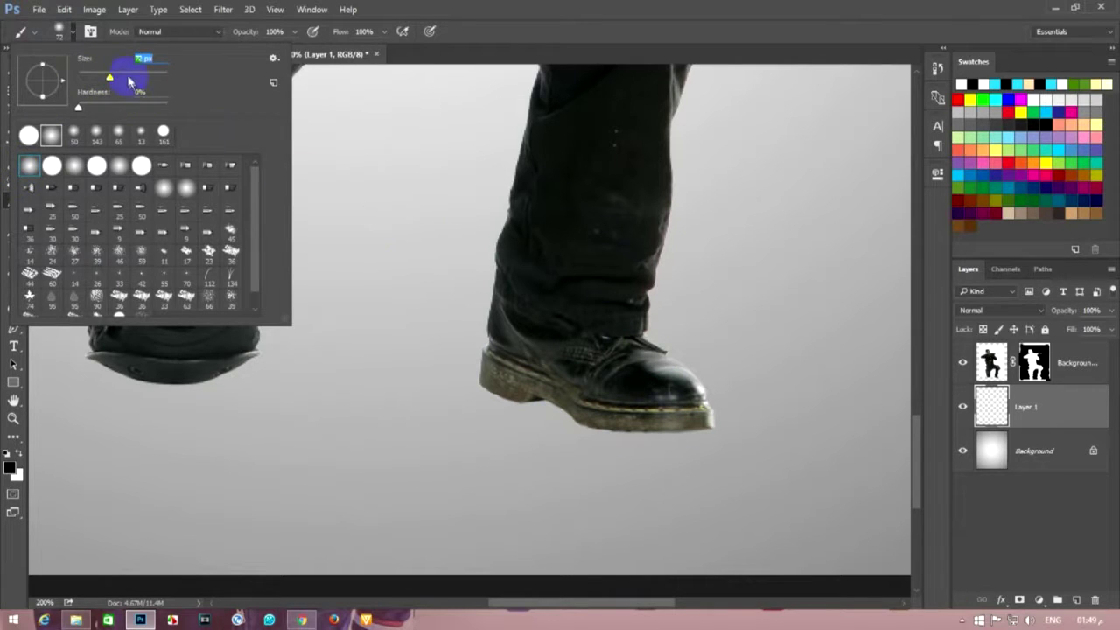
click(586, 455)
click(13, 75)
mouse_move(588, 300)
mouse_down()
mouse_move(589, 432)
mouse_move(613, 523)
mouse_move(681, 423)
mouse_up()
drag(791, 450, 824, 482)
drag(638, 417, 635, 392)
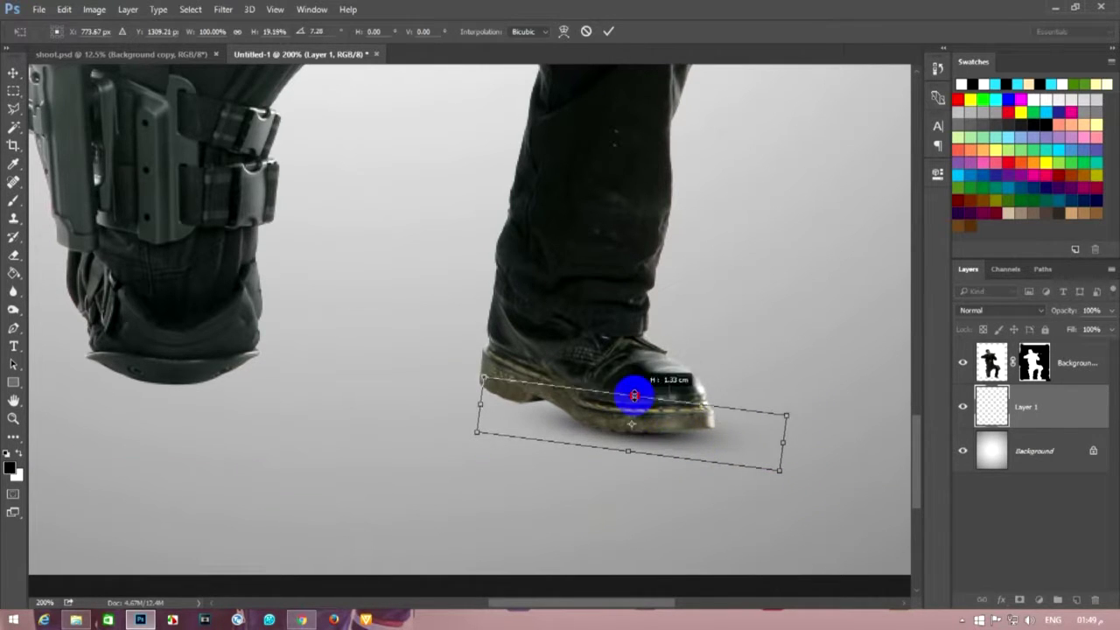
drag(645, 435, 681, 456)
mouse_move(813, 432)
mouse_down()
mouse_move(802, 467)
mouse_move(746, 460)
mouse_move(762, 490)
mouse_move(751, 486)
mouse_up()
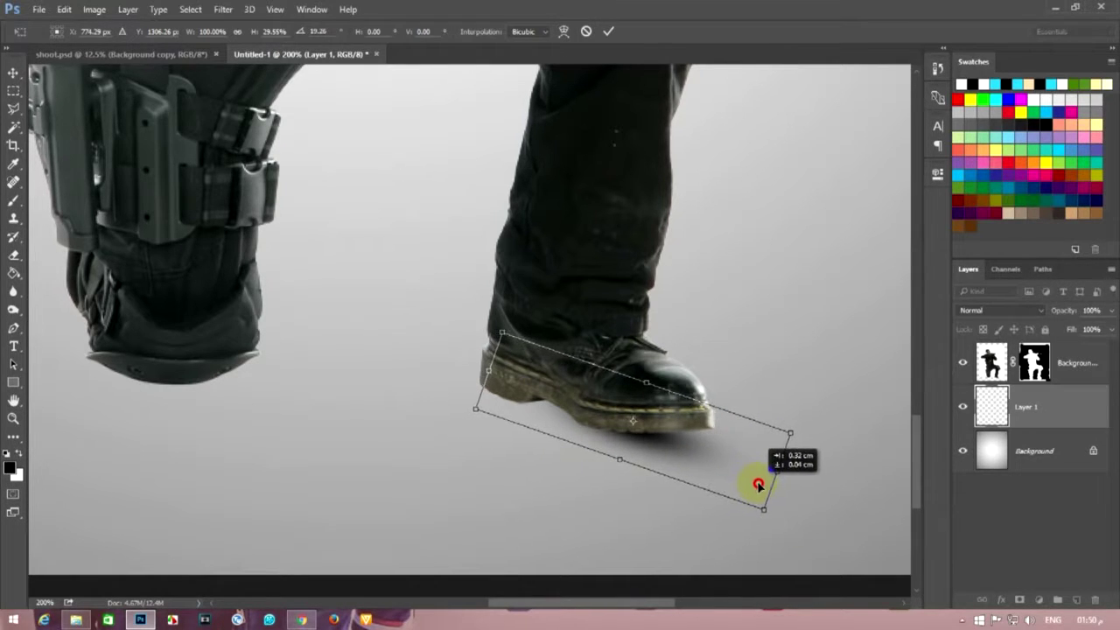
key(Return)
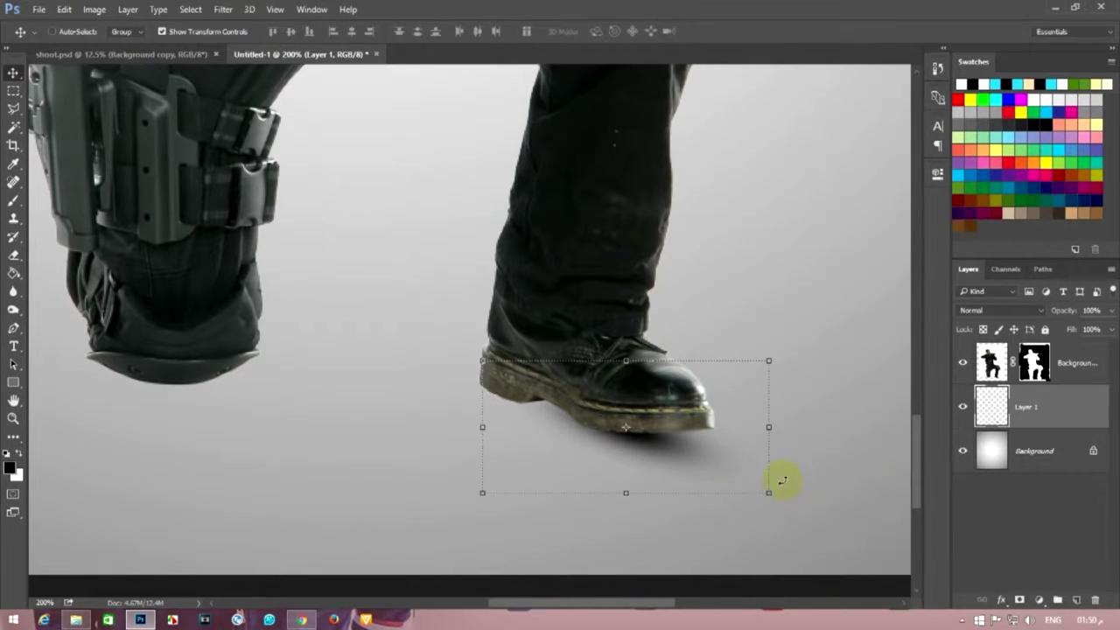
- Duplicate the shadow, scaled down, levelled and nudged into place beneath the heel
key(ctrl+j)
key(ctrl+t)
mouse_move(768, 360)
mouse_down()
mouse_move(721, 435)
mouse_move(400, 467)
mouse_up()
drag(559, 445, 477, 380)
drag(648, 402, 657, 458)
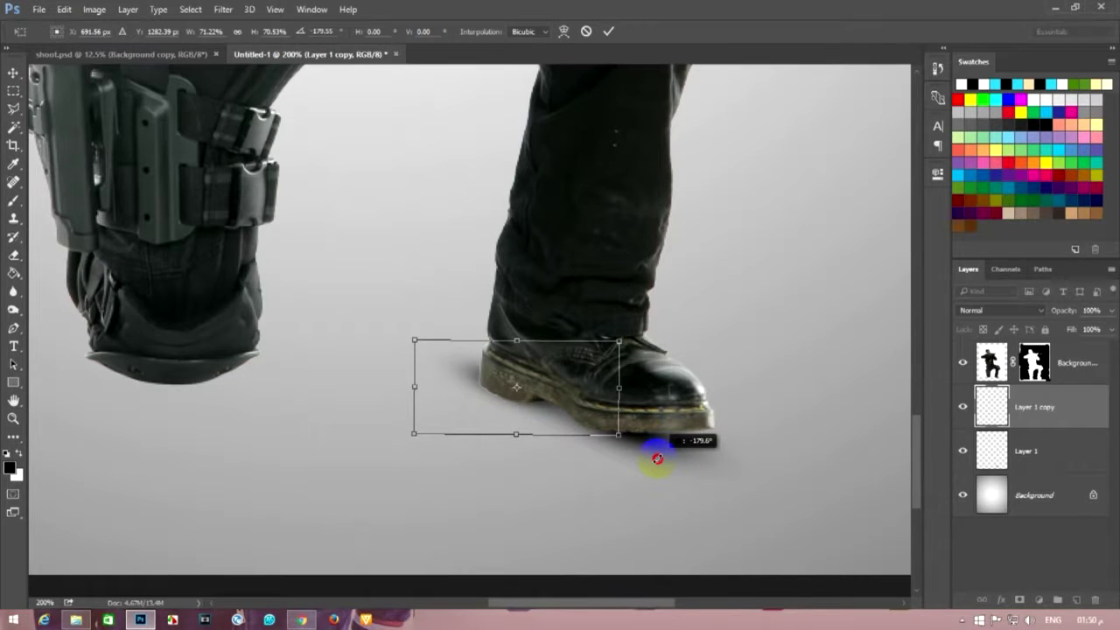
drag(574, 413, 581, 423)
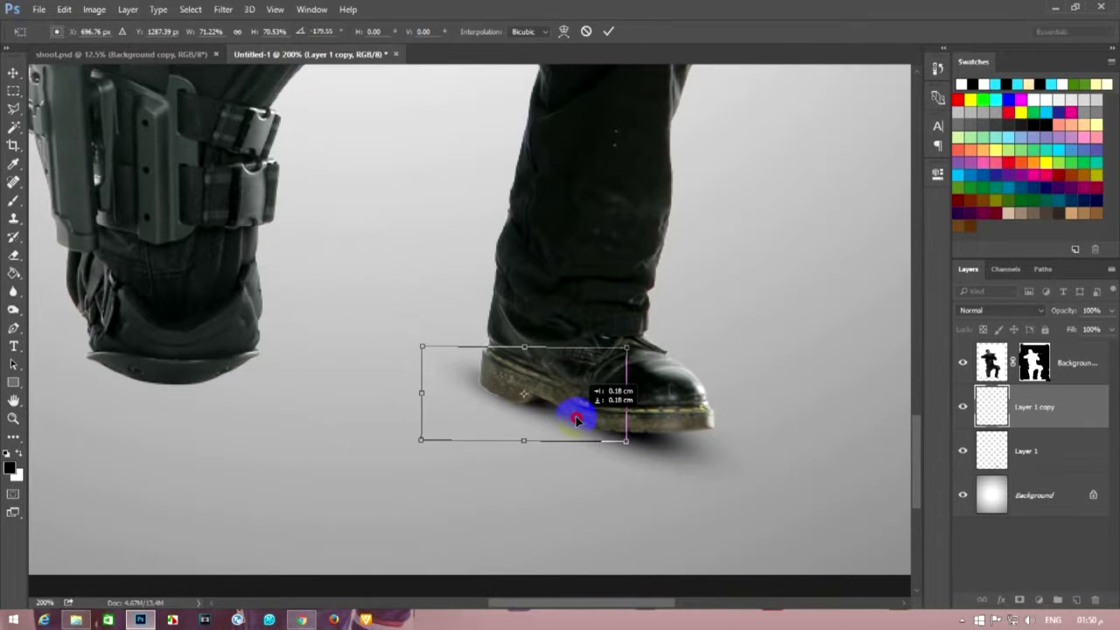
drag(581, 423, 636, 405)
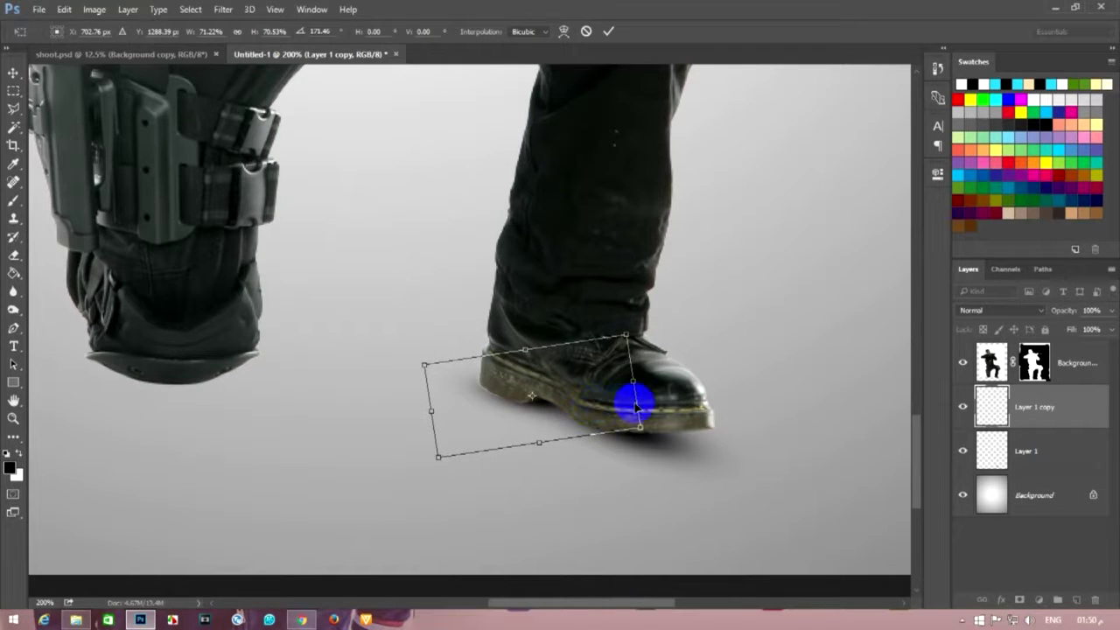
key(Return)
drag(76, 85, 73, 85)
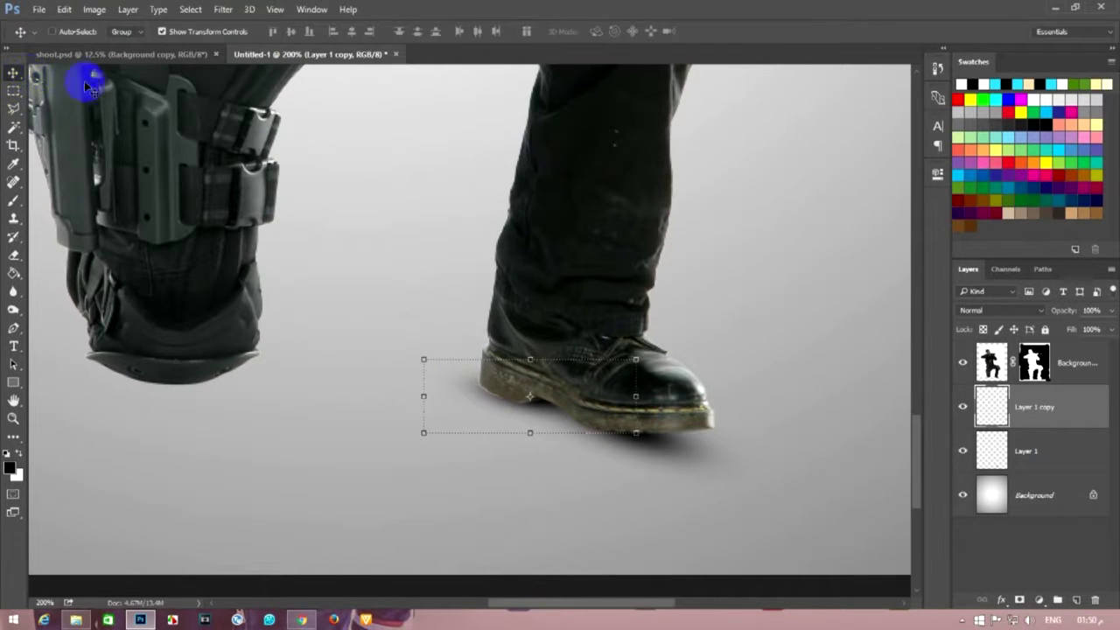
- Toggle between the Rectangular Marquee and Move tools while scrolling the view
click(11, 95)
scroll(524, 107, down, 2)
scroll(522, 112, down, 2)
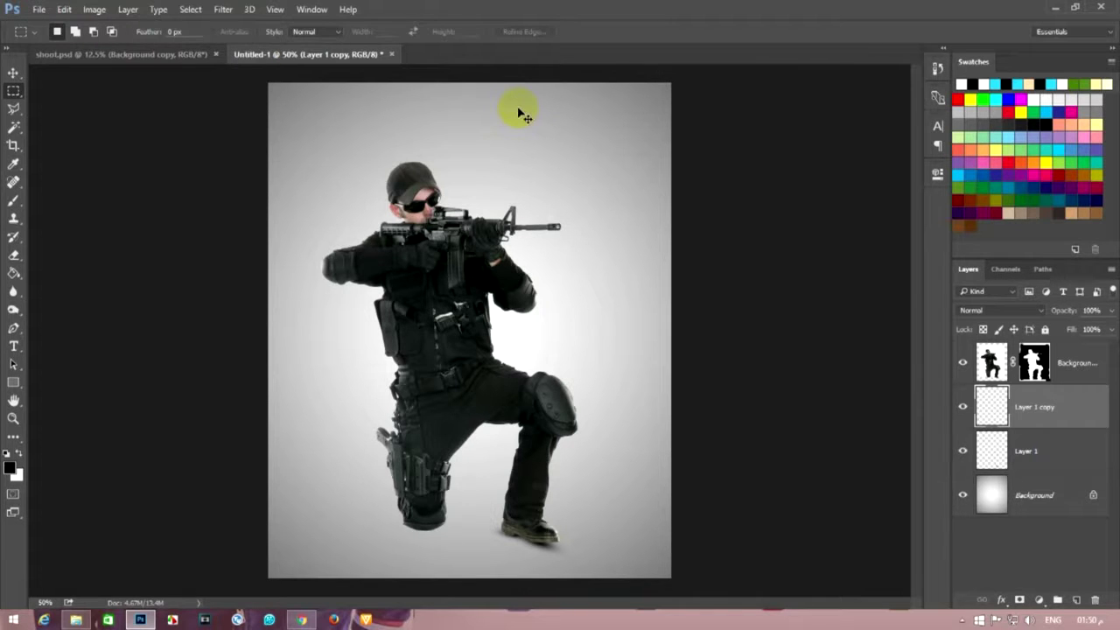
scroll(518, 113, up, 2)
scroll(503, 79, down, 3)
click(11, 74)
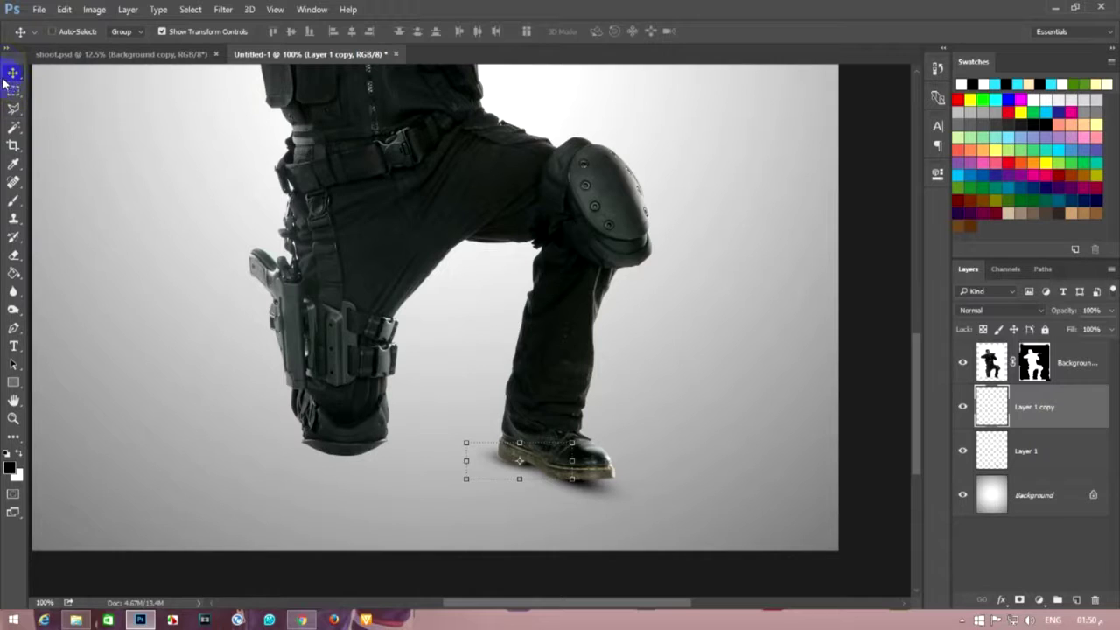
click(13, 90)
click(857, 341)
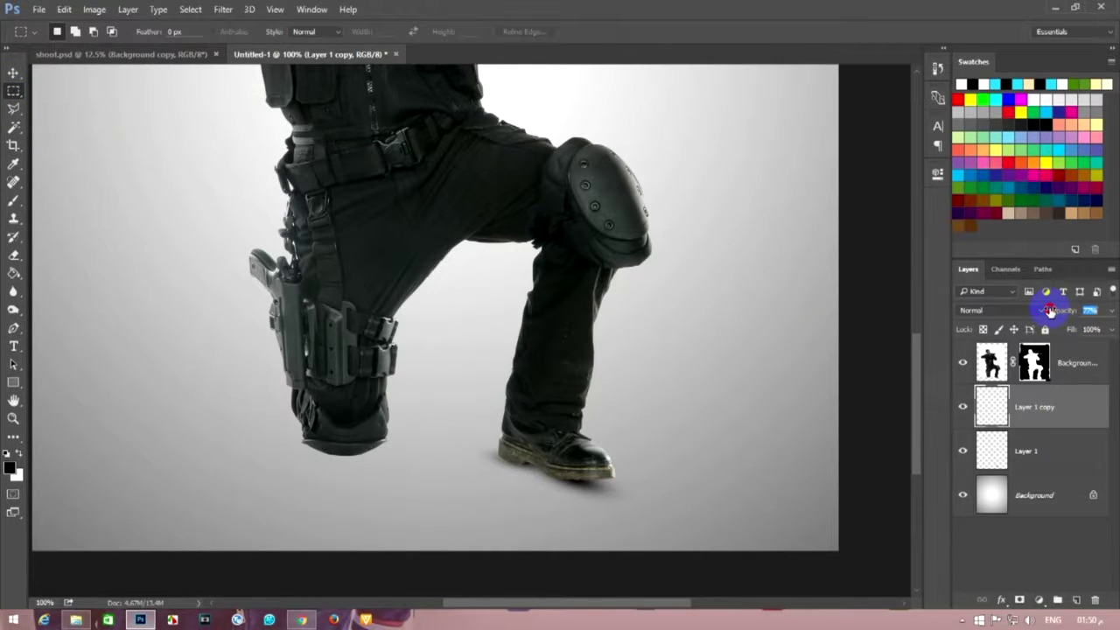
- Duplicate Layer 1 and place the copy under the left knee, enlarged and tilted
drag(1042, 407, 1062, 472)
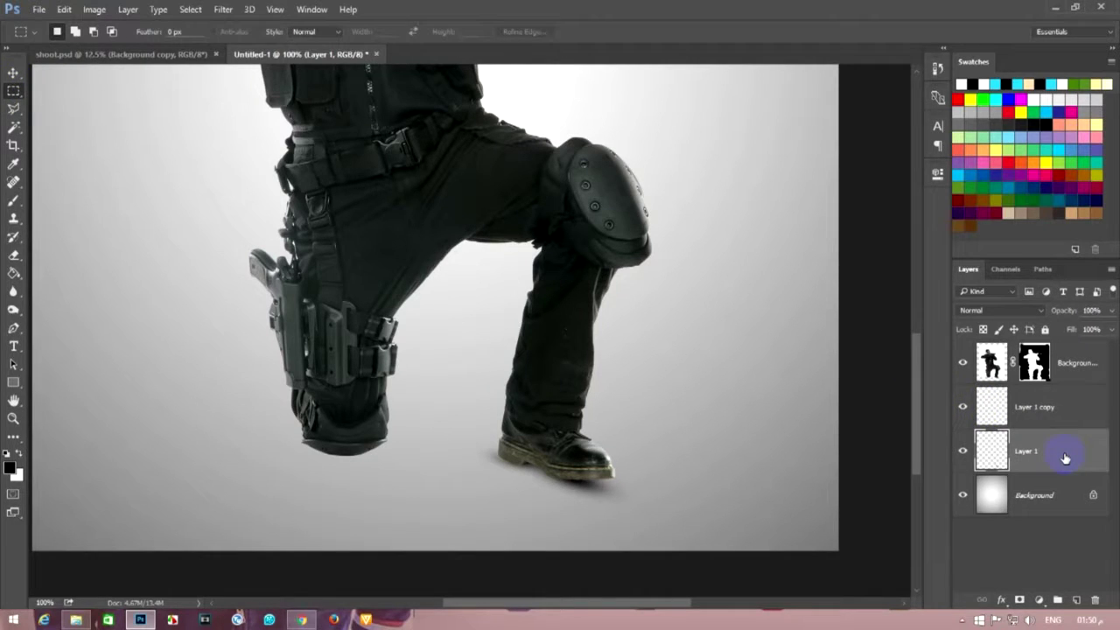
click(14, 73)
drag(573, 482, 356, 465)
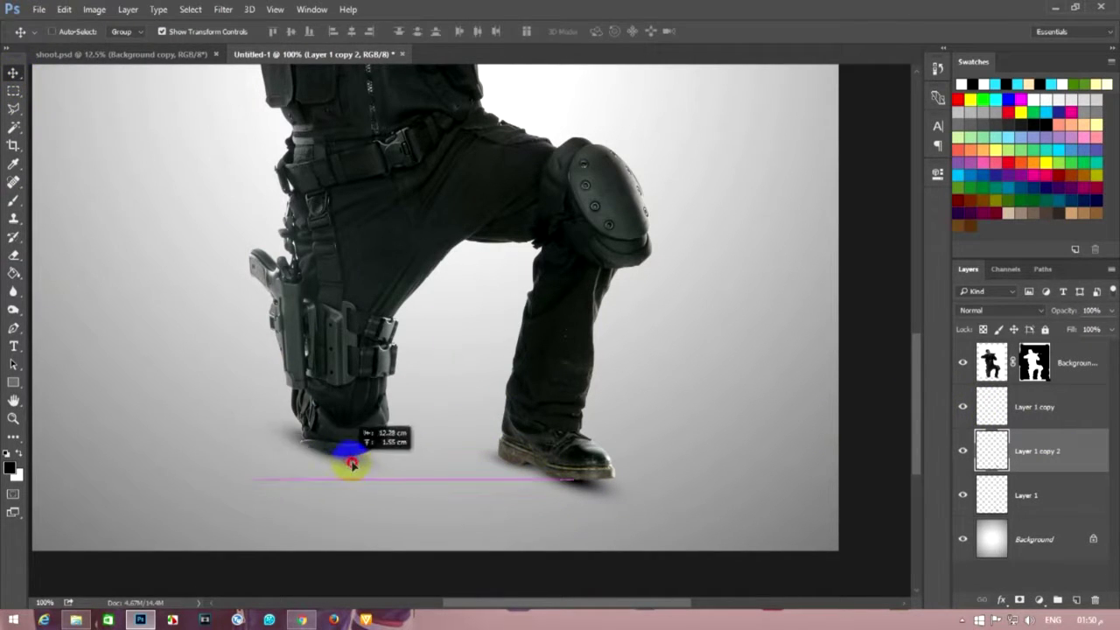
drag(356, 465, 340, 448)
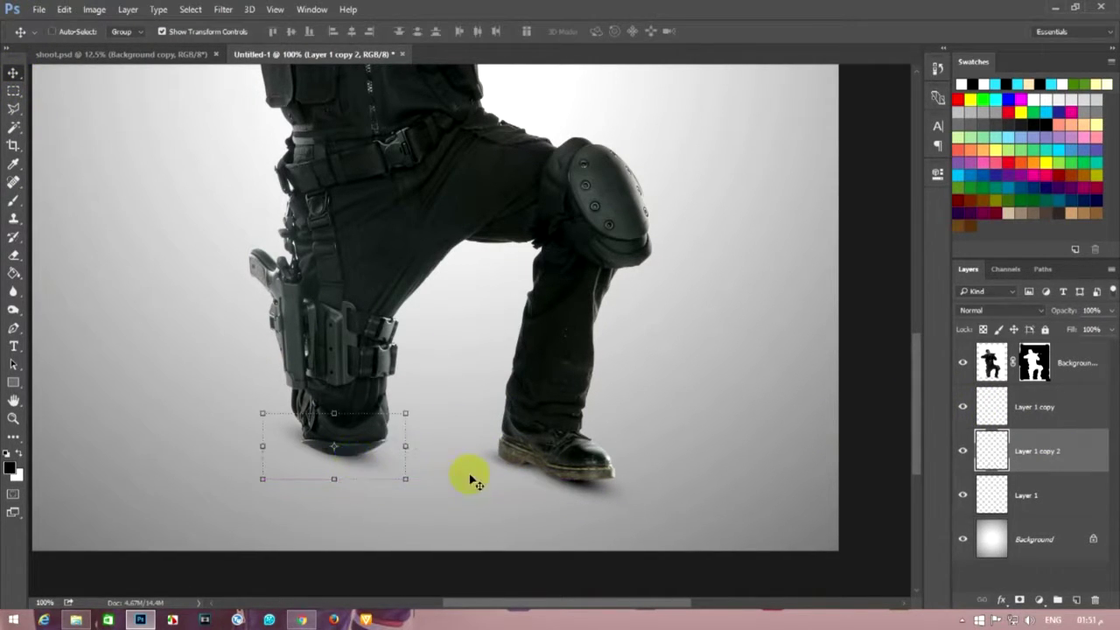
mouse_move(403, 414)
mouse_down()
mouse_move(430, 400)
mouse_move(446, 456)
mouse_move(374, 457)
mouse_up()
key(Return)
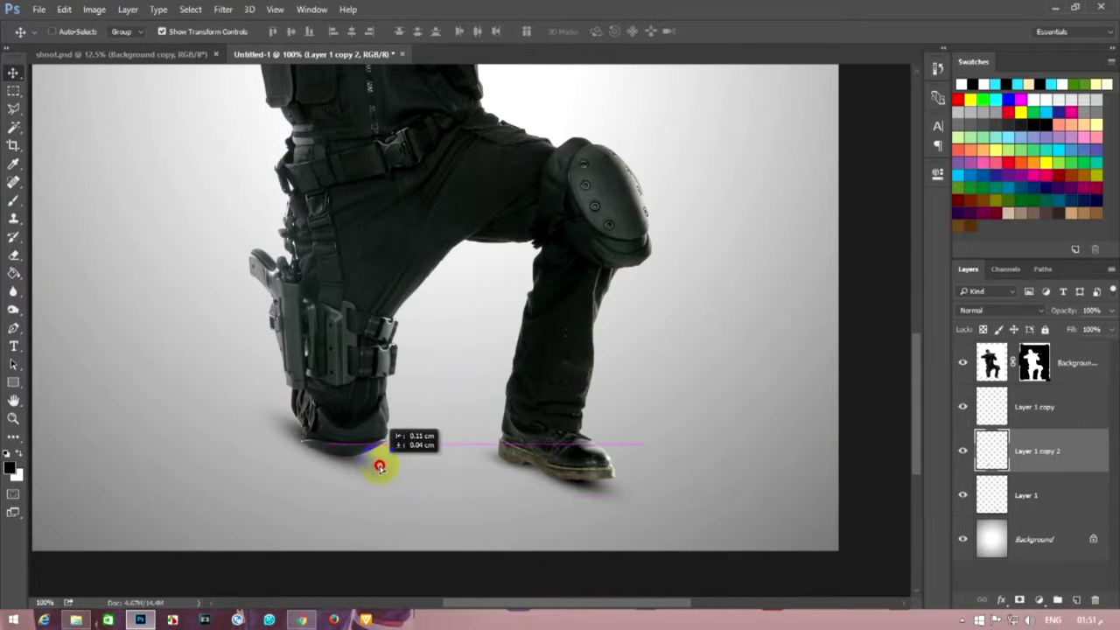
- Rotate the knee shadow about -20° and lower it slightly
key(ctrl+t)
drag(399, 480, 420, 437)
drag(358, 457, 365, 474)
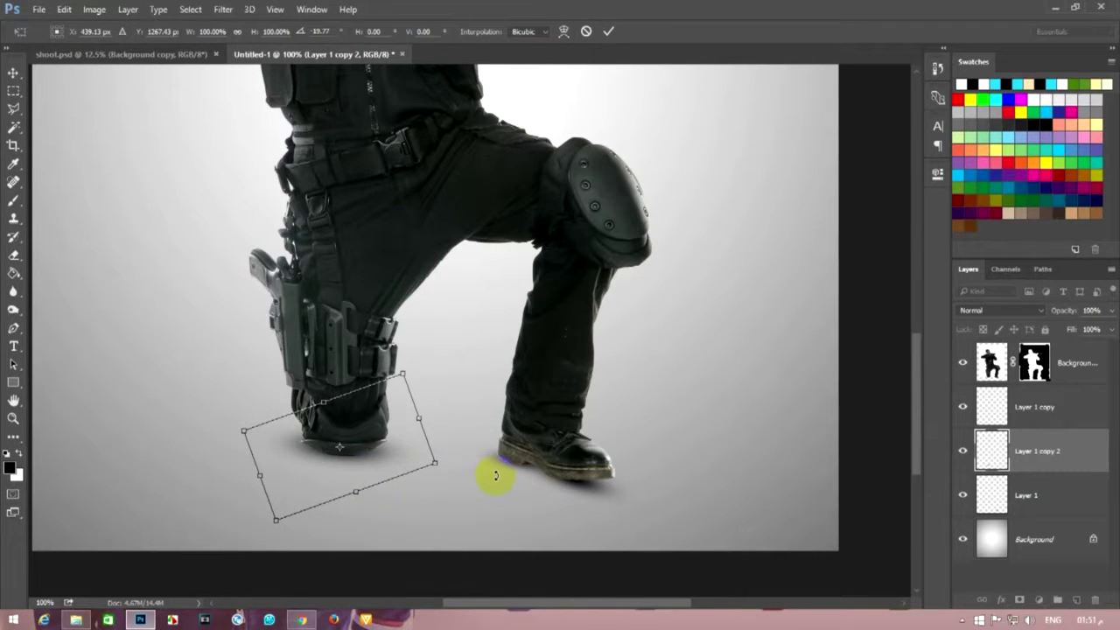
key(Return)
- Zoom in on the legs and boots to check the shadows, then zoom back out
click(13, 91)
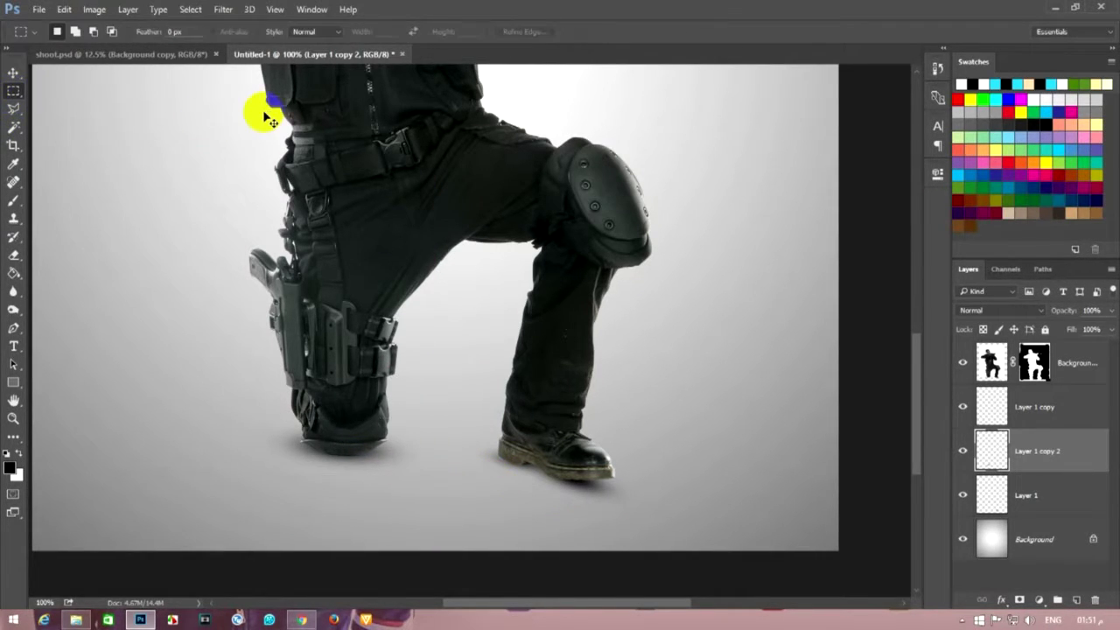
key(ctrl+minus)
key(ctrl+minus)
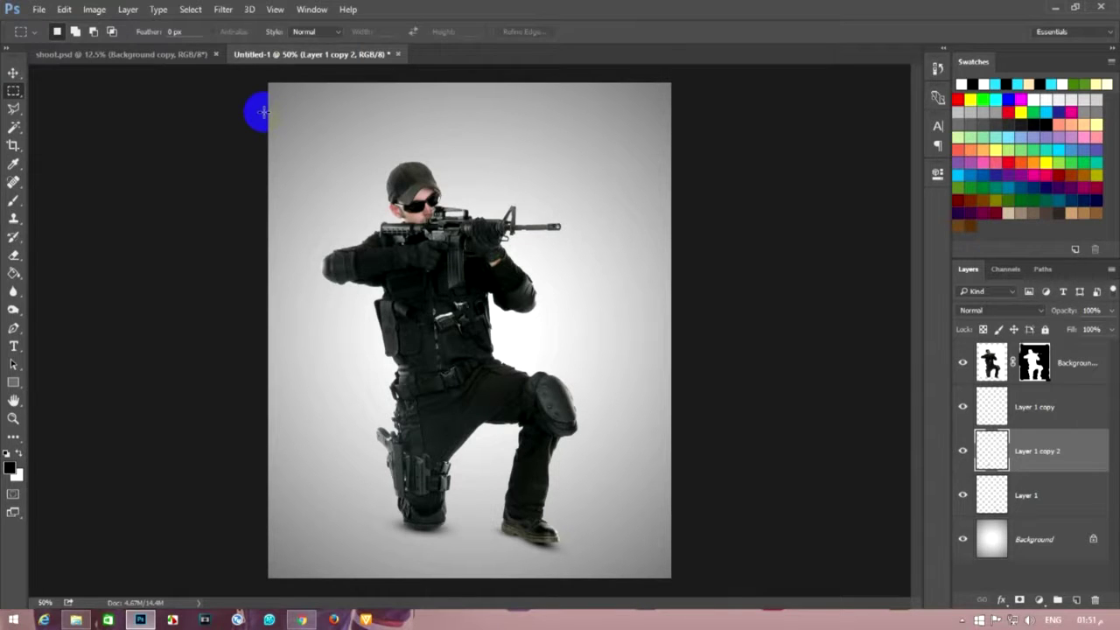
key(ctrl+plus)
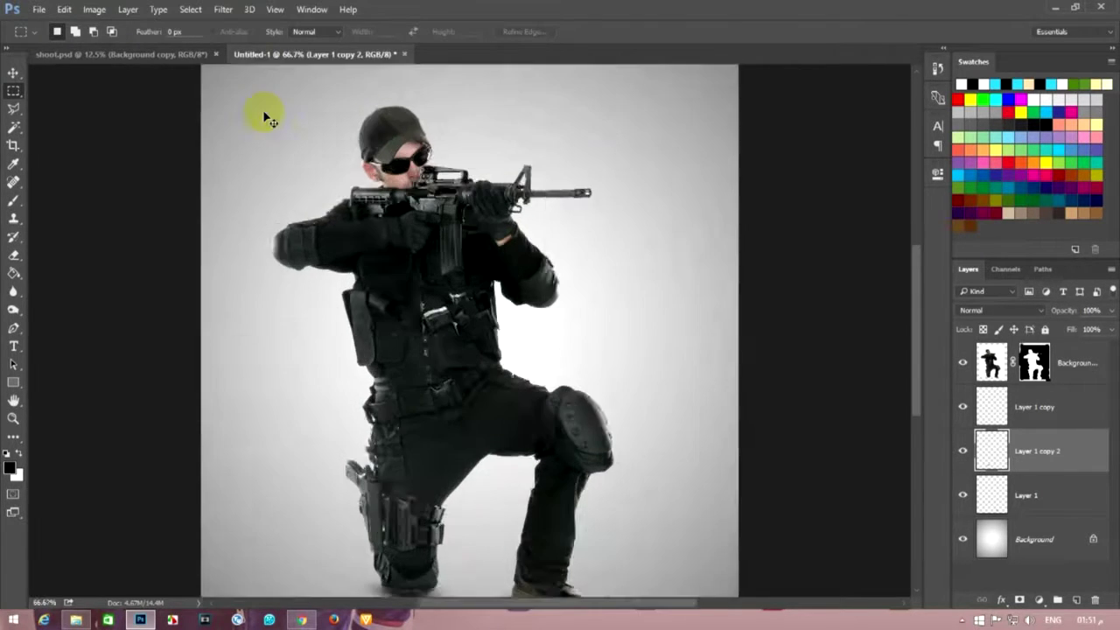
key(ctrl+plus)
scroll(444, 100, down, 3)
scroll(443, 92, down, 1)
scroll(362, 267, up, 2)
scroll(376, 358, up, 3)
key(ctrl+minus)
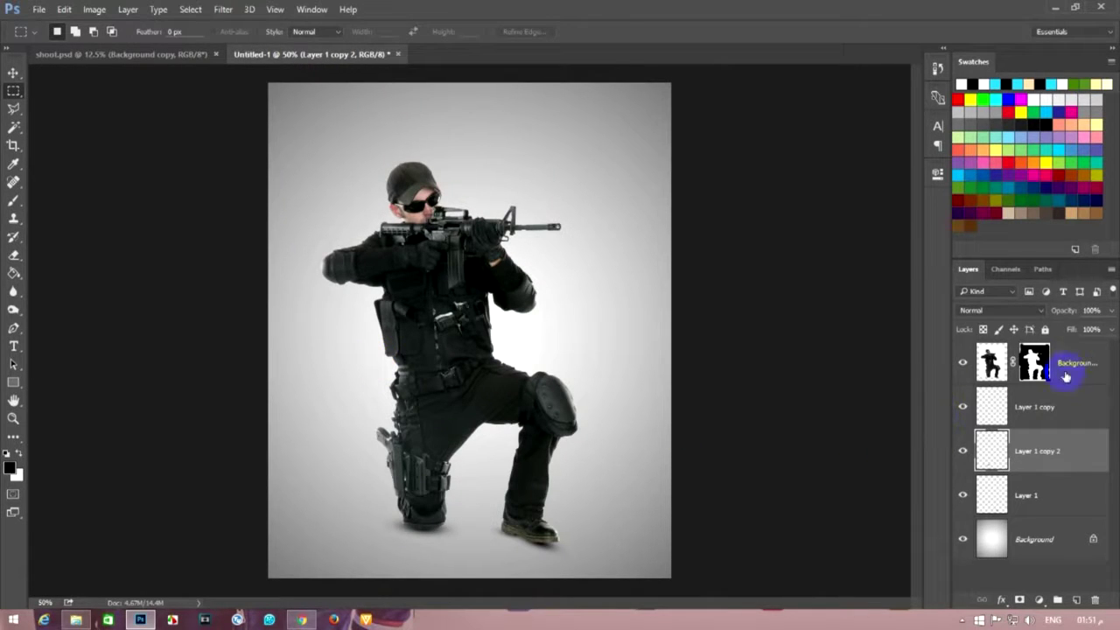
- Duplicate the soldier layer, flipped vertically and tilted about 8° below his feet
click(1072, 361)
key(ctrl+j)
key(ctrl+t)
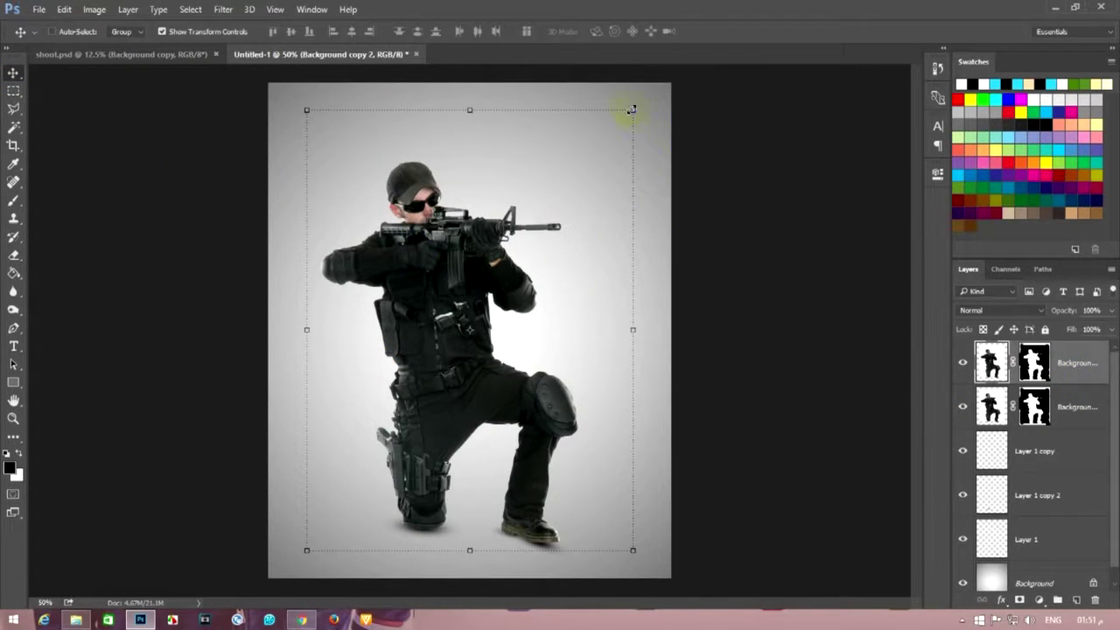
right_click(514, 211)
click(564, 434)
drag(518, 136, 516, 551)
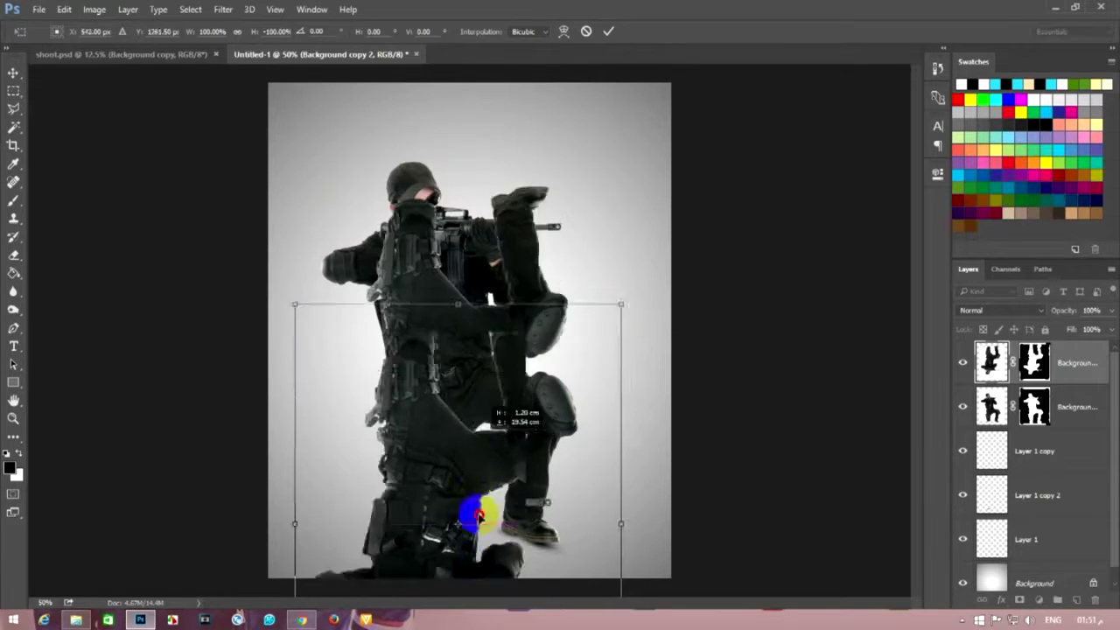
mouse_move(647, 560)
mouse_down()
mouse_move(599, 571)
mouse_move(581, 557)
mouse_up()
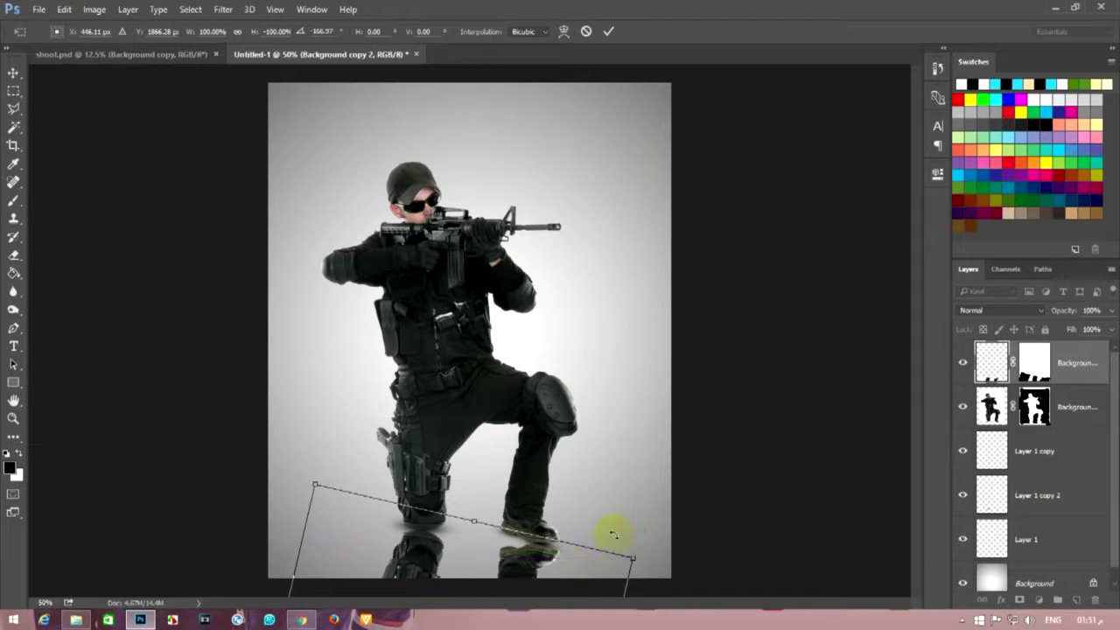
key(Return)
- Move Background copy 2 beneath the soldier, delete its mask, and add a black Color Overlay
drag(1071, 373, 1082, 427)
right_click(1032, 431)
click(953, 435)
click(1001, 600)
click(835, 273)
click(618, 148)
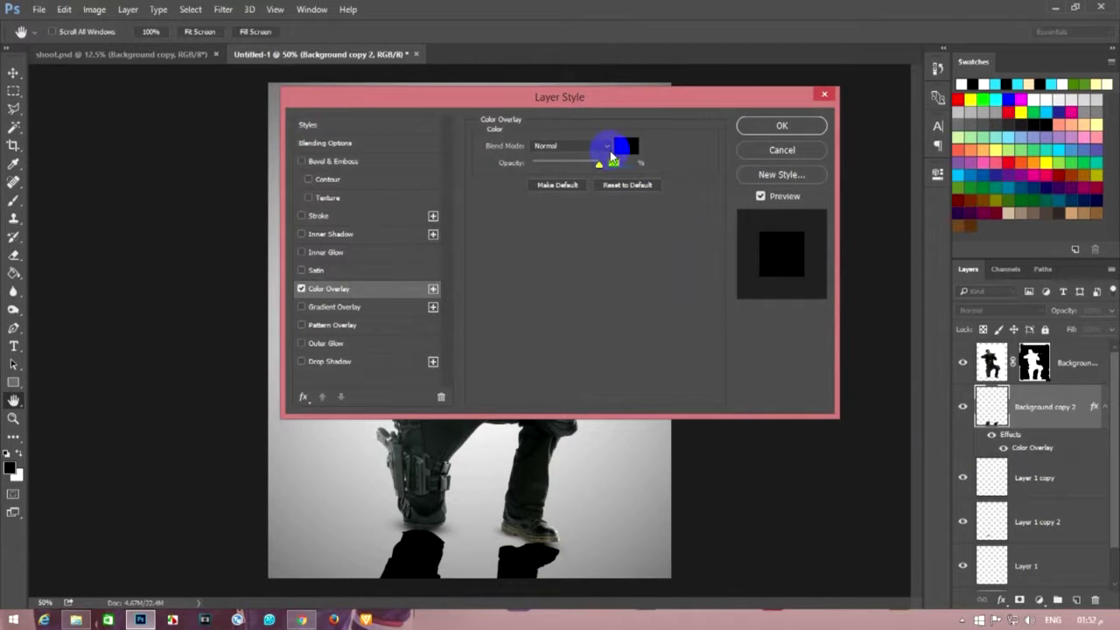
- Bake the black overlay into the reflection layer and nudge the silhouette up-left
click(781, 126)
right_click(1045, 407)
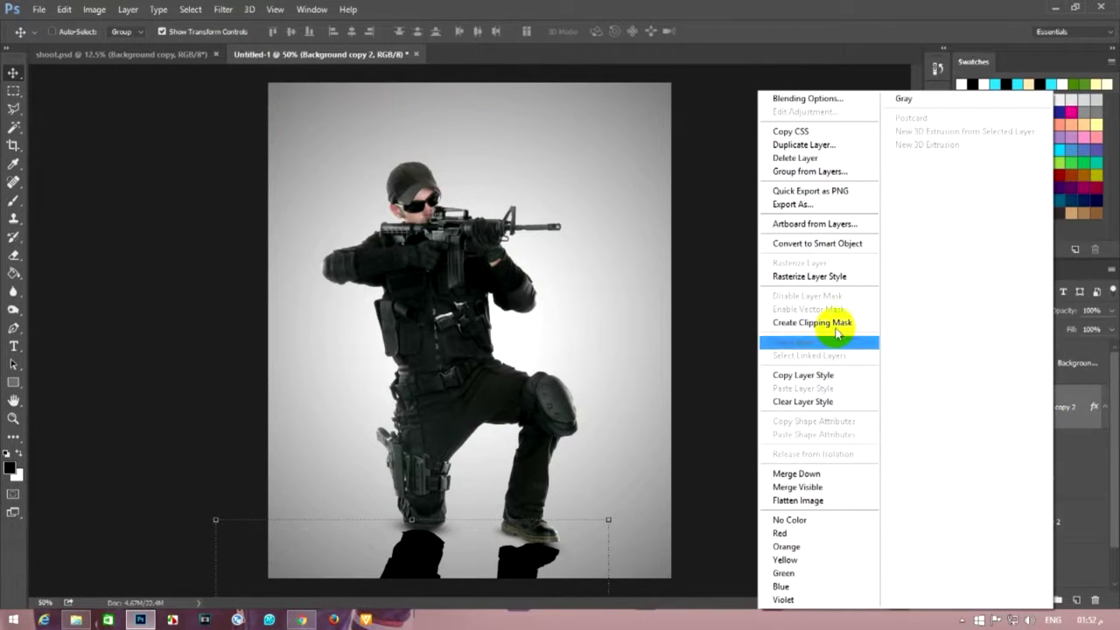
click(837, 275)
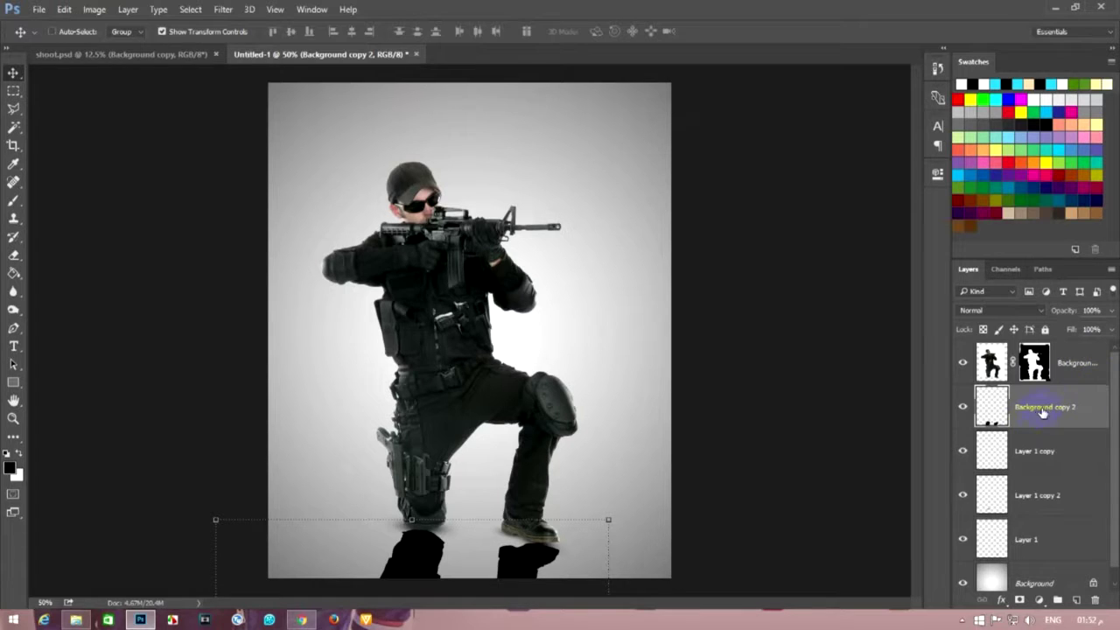
drag(552, 567, 565, 560)
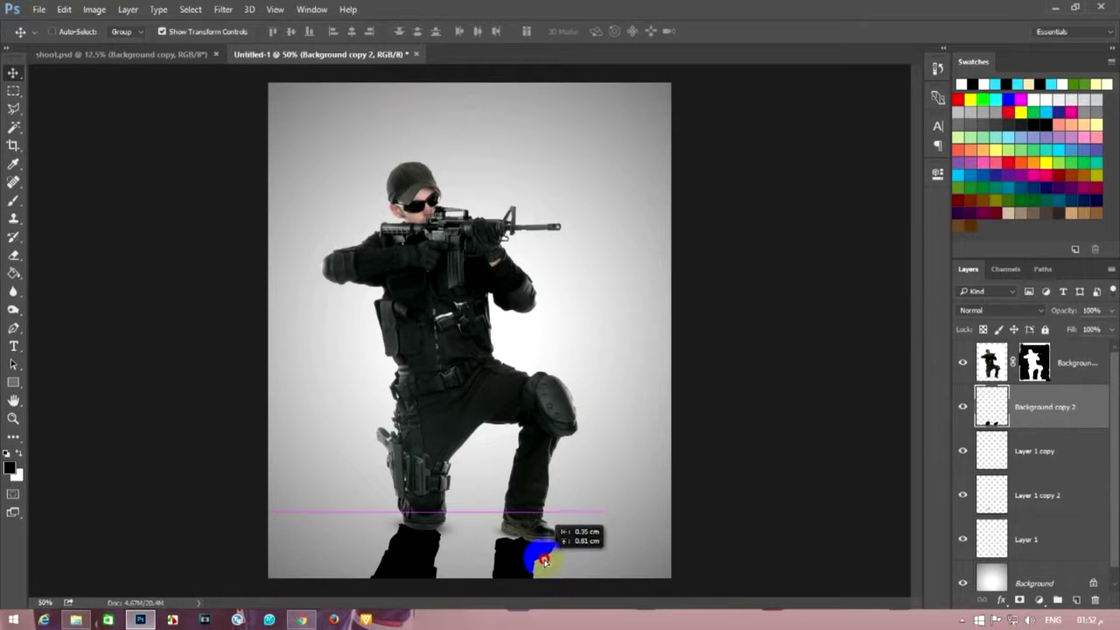
click(832, 328)
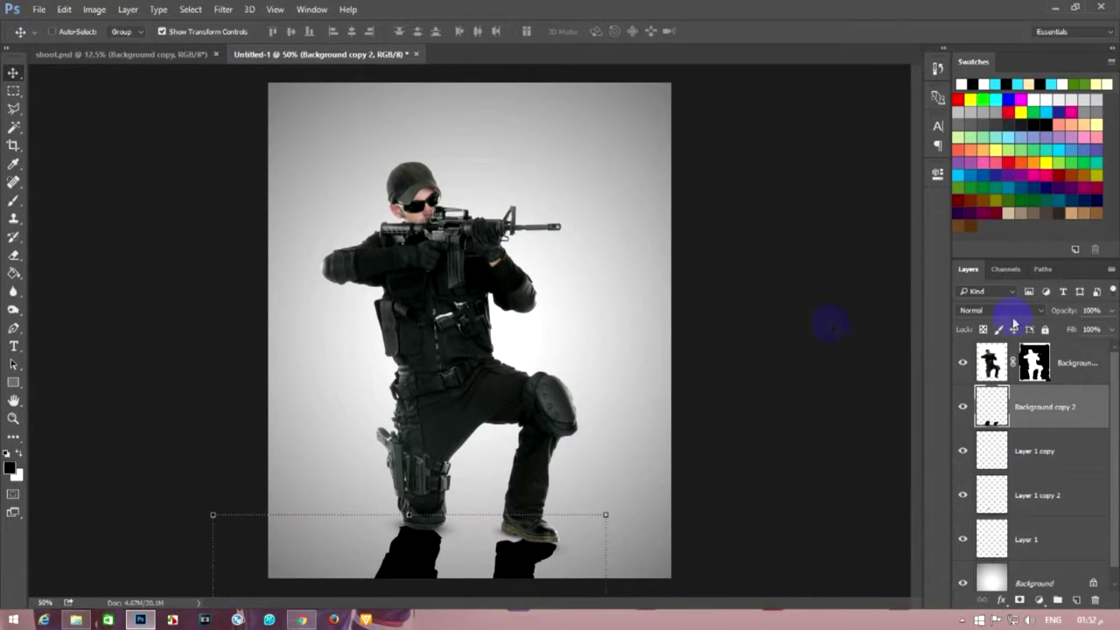
- Add a layer mask and drag a gradient across it to fade the foot reflections
click(13, 272)
right_click(13, 272)
click(70, 272)
mouse_move(477, 536)
mouse_down()
mouse_move(463, 577)
mouse_move(483, 481)
mouse_move(482, 496)
mouse_up()
click(515, 464)
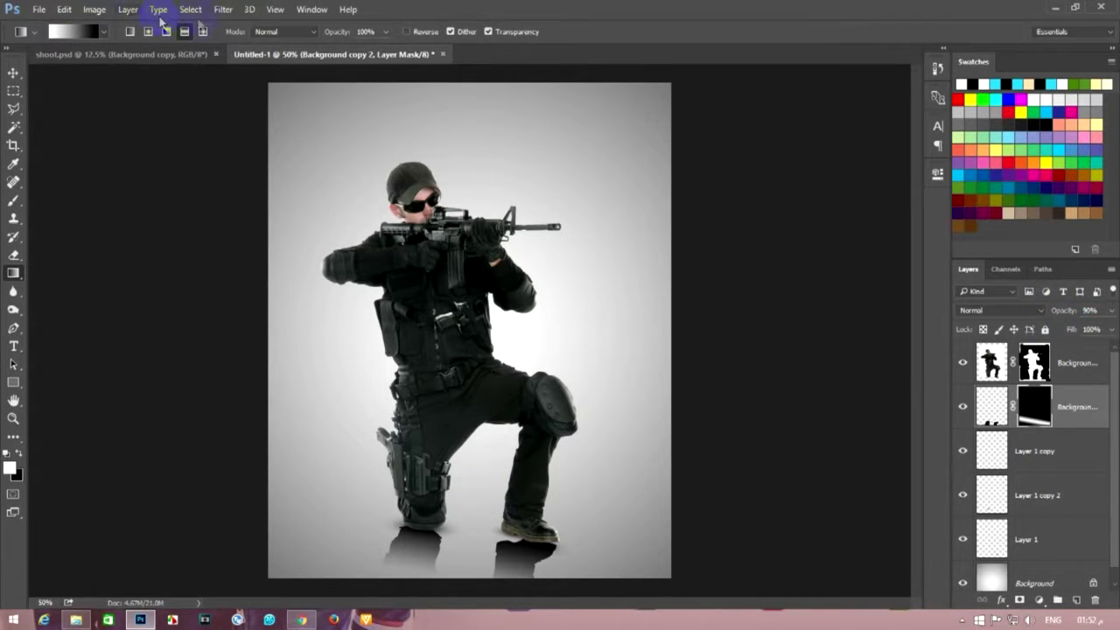
click(223, 9)
- Target the reflection layer's pixels and review its layer style options
click(989, 407)
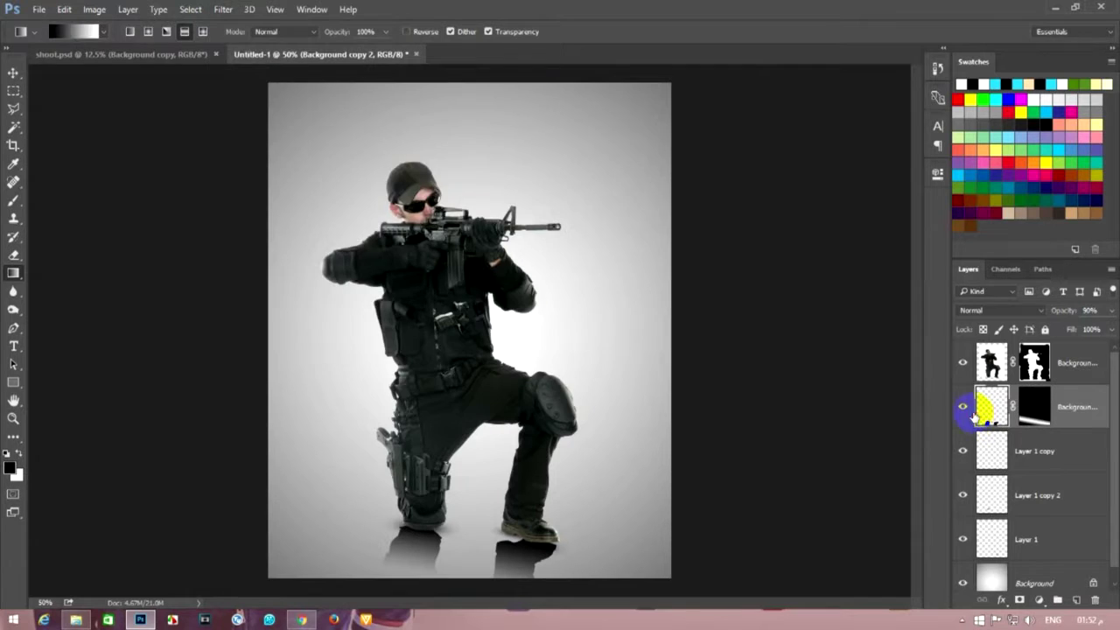
double_click(973, 417)
click(759, 162)
click(223, 8)
- Apply a Gaussian Blur to the reflections and drop the layer opacity to 23%
click(499, 213)
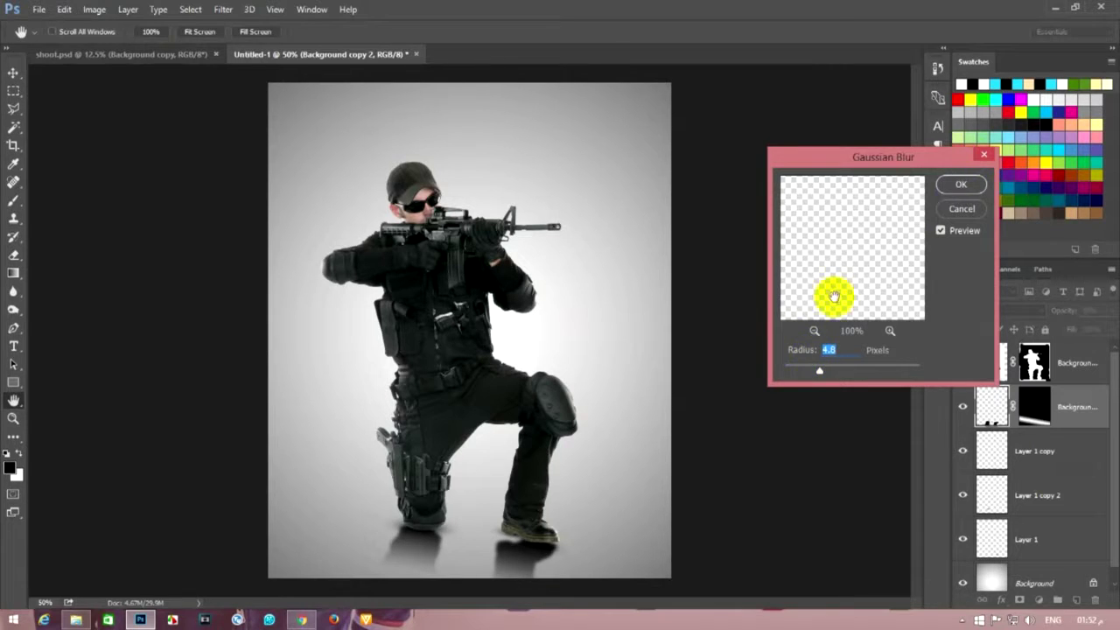
click(960, 184)
key(g)
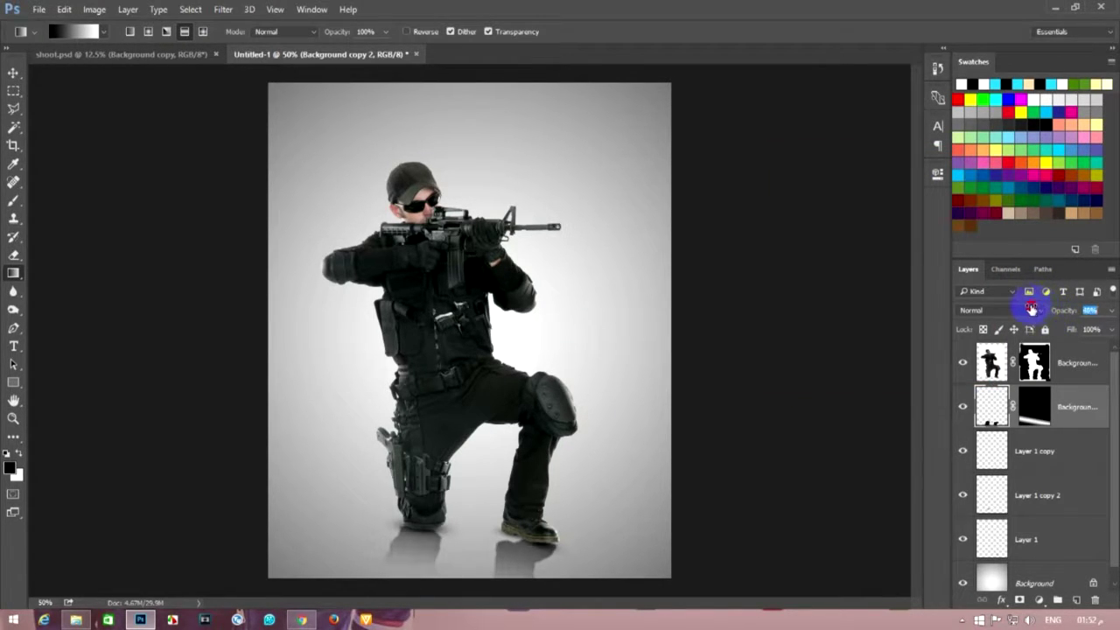
drag(1023, 306, 1018, 306)
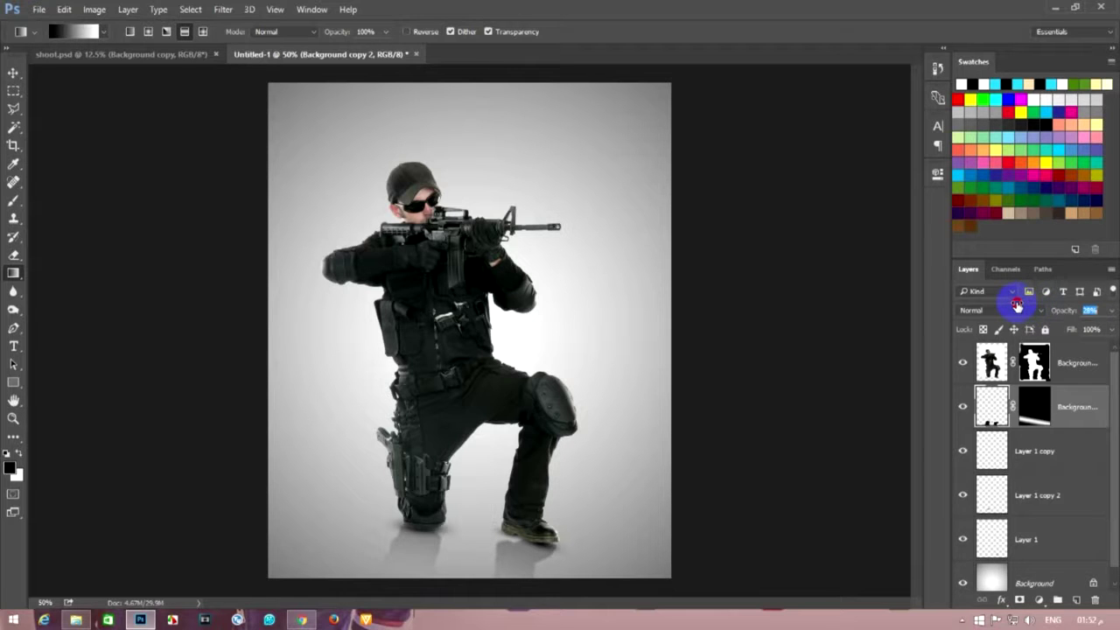
- Zoom in on the boots and shift the reflection layer slightly
drag(507, 332, 547, 332)
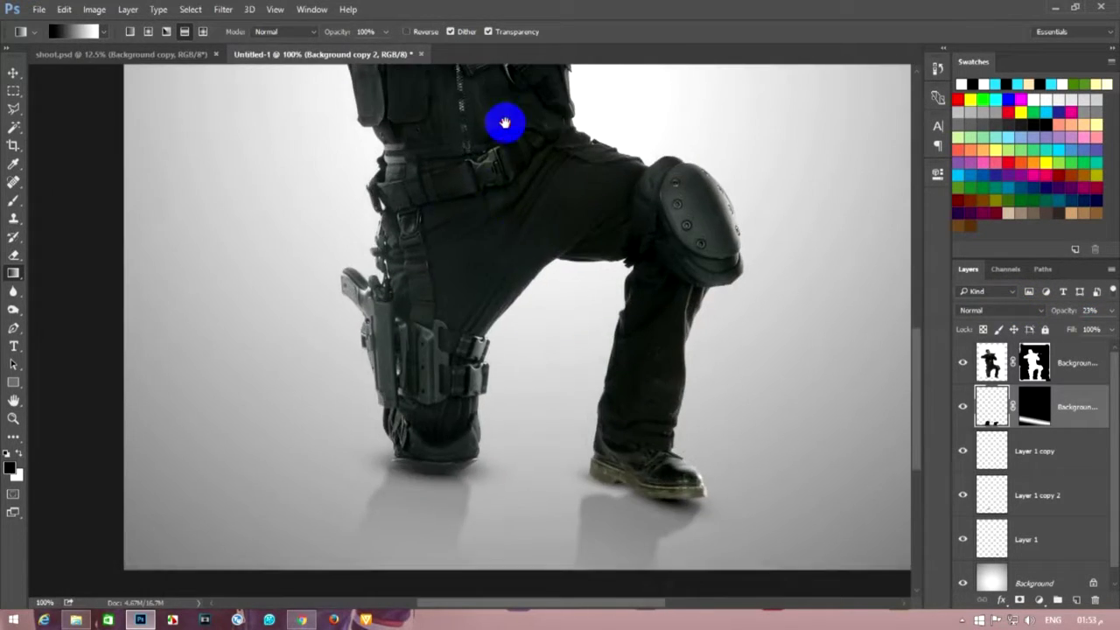
drag(505, 122, 189, 196)
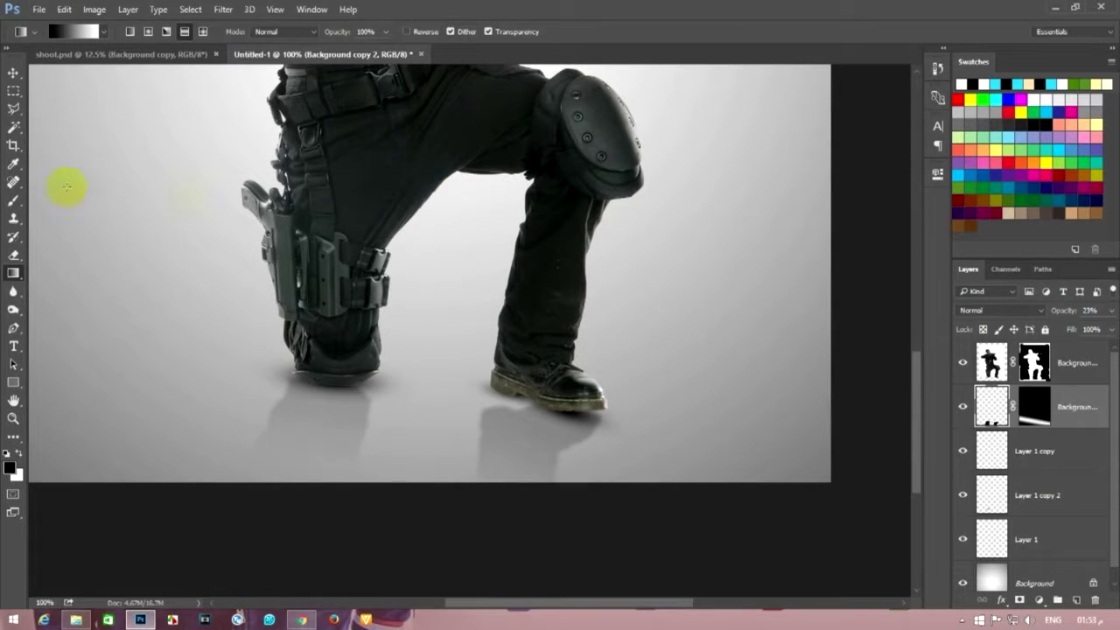
click(13, 79)
drag(280, 426, 292, 432)
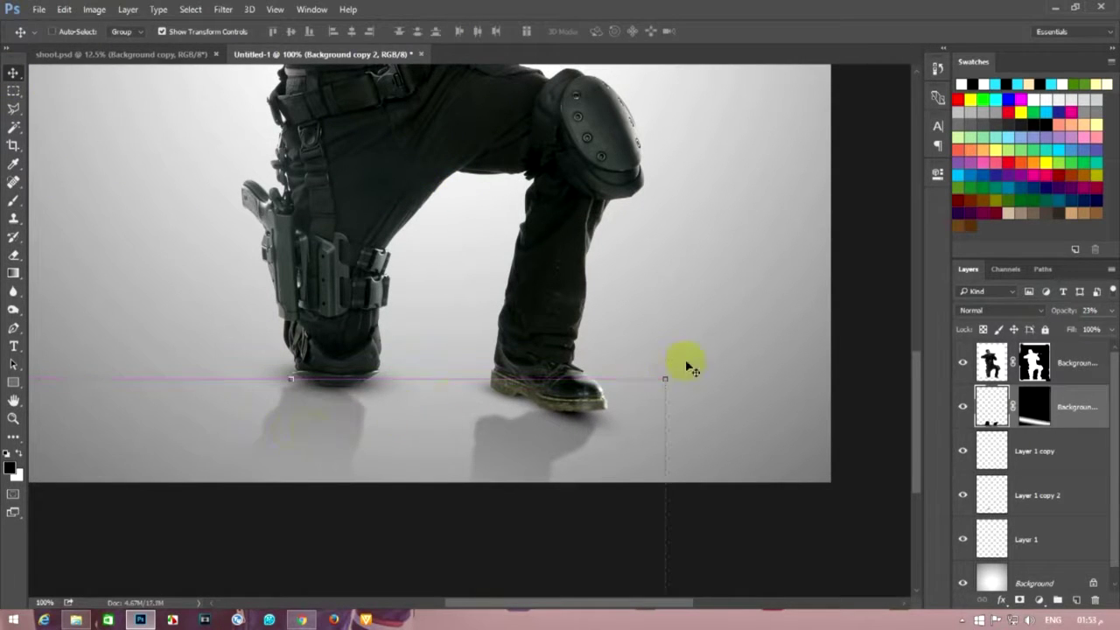
- Free-transform the boot reflections, tilting them and narrowing them slightly under the soles
key(ctrl+t)
drag(720, 386, 687, 426)
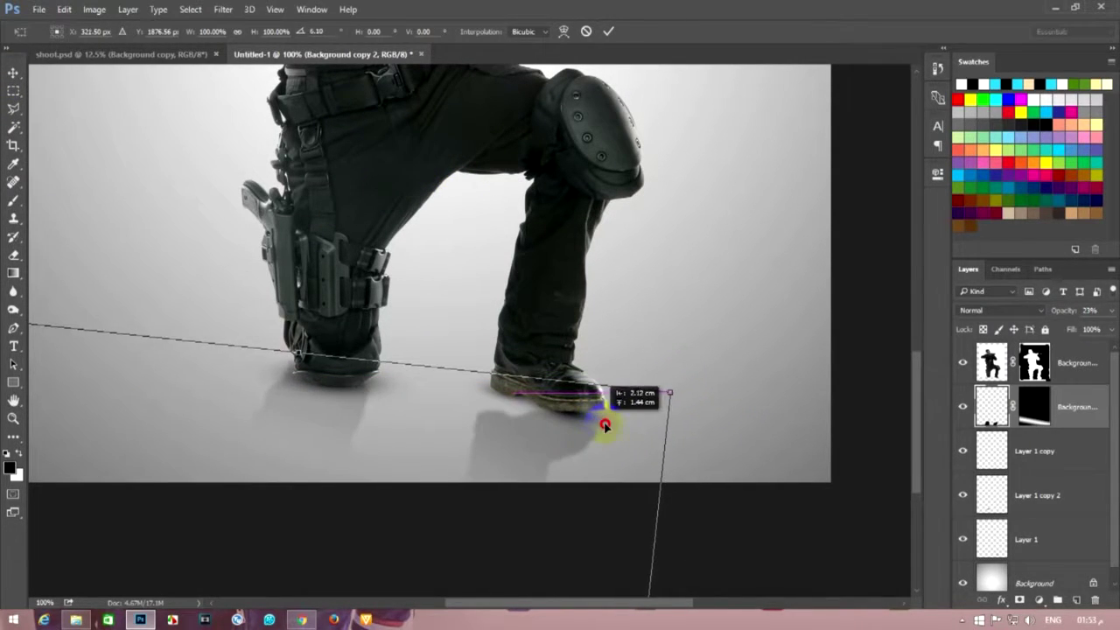
drag(687, 426, 651, 464)
drag(671, 409, 595, 450)
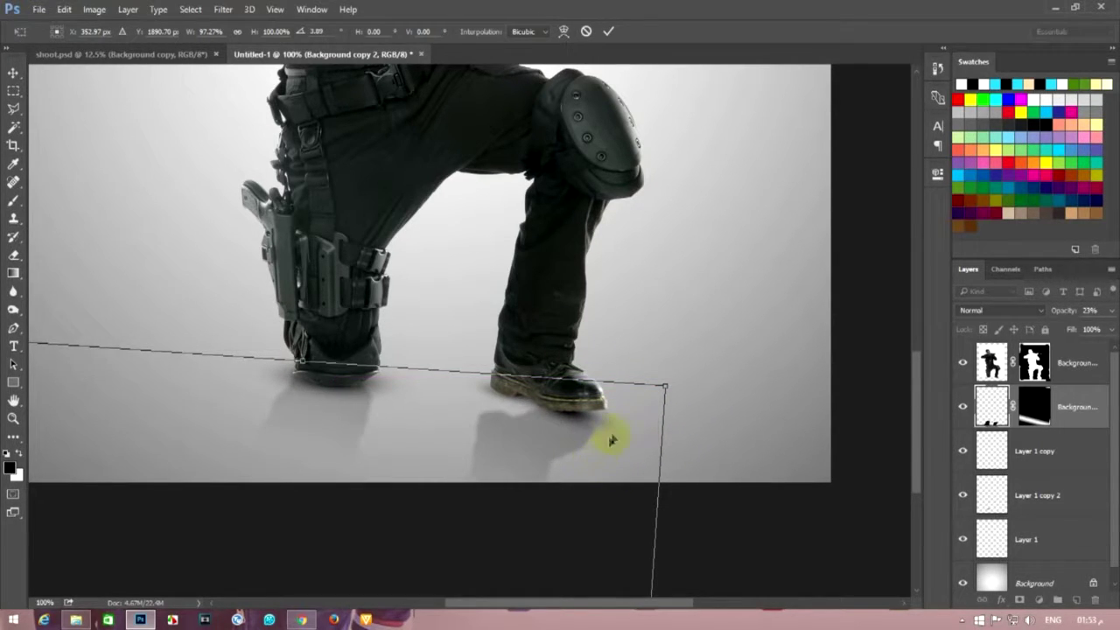
double_click(578, 449)
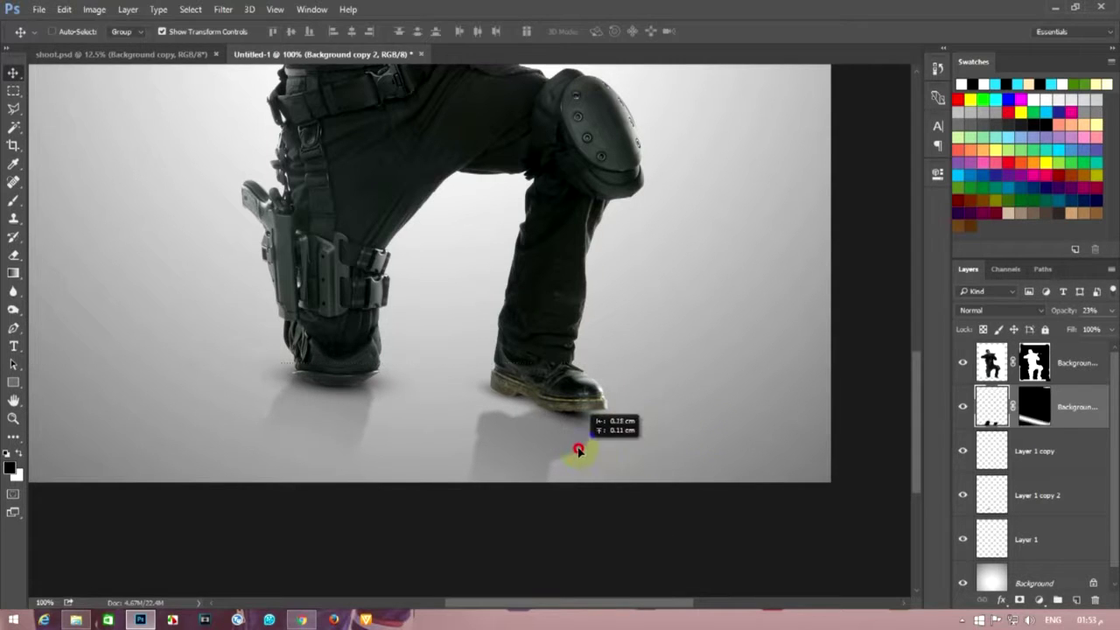
- Nudge, re-tilt and widen the reflections to about -1.2° rotation and 97.6% width
drag(580, 452, 584, 449)
drag(675, 424, 670, 407)
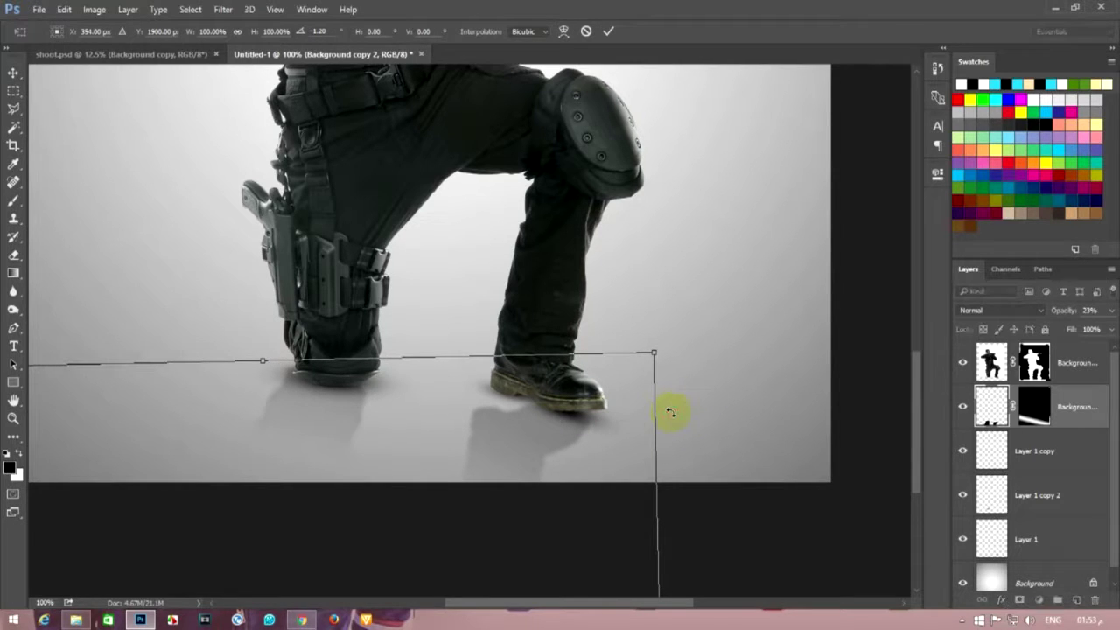
scroll(429, 380, left, 5)
drag(121, 438, 137, 437)
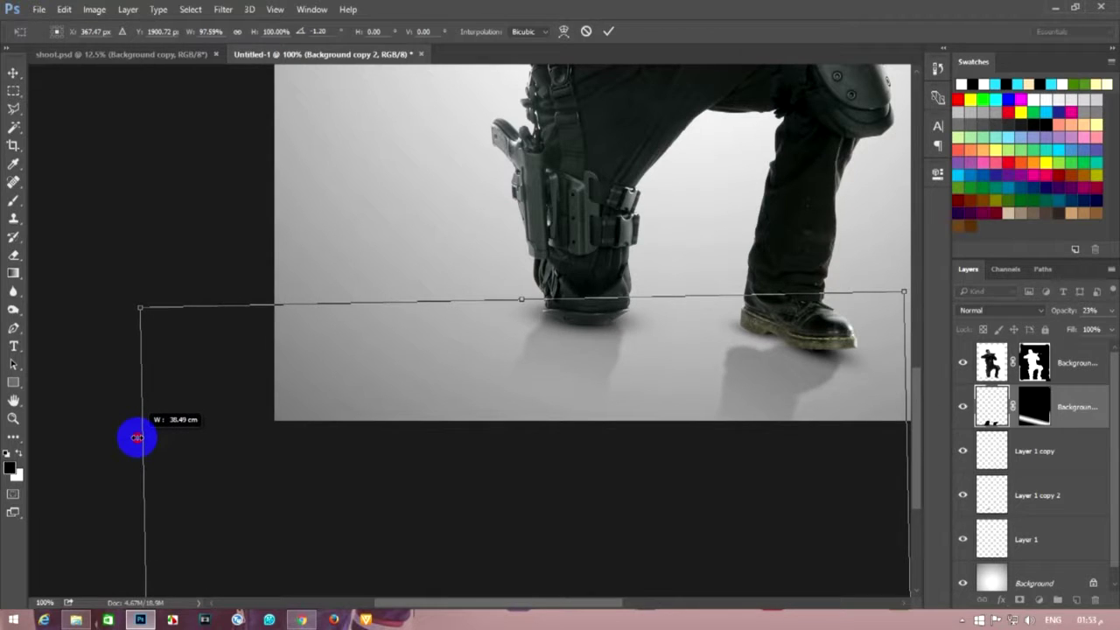
key(Return)
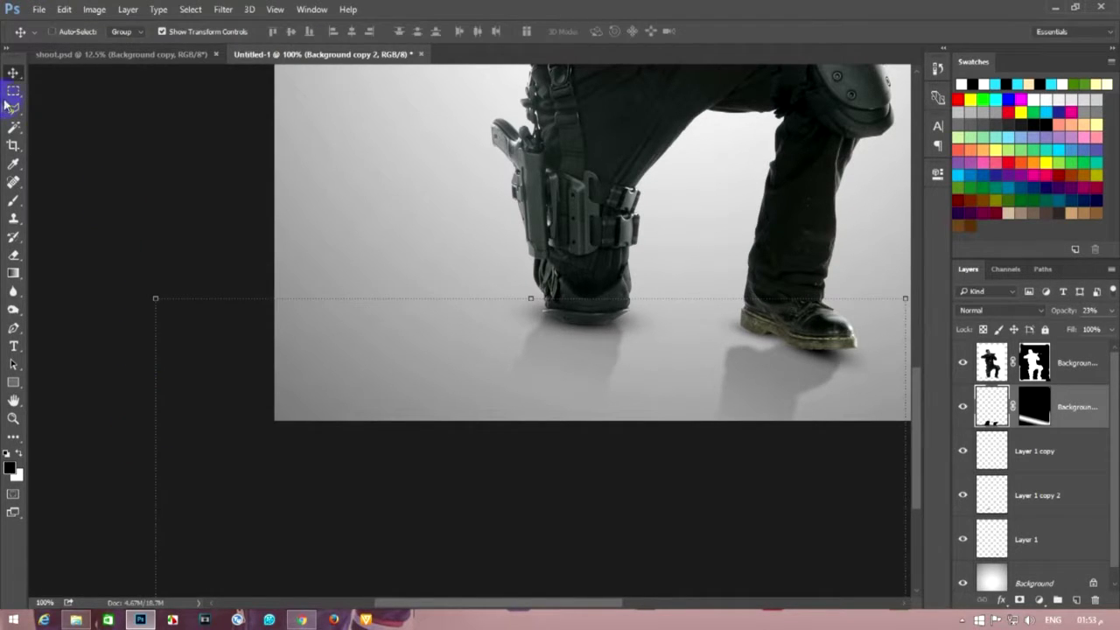
click(13, 90)
key(ctrl+minus)
key(ctrl+minus)
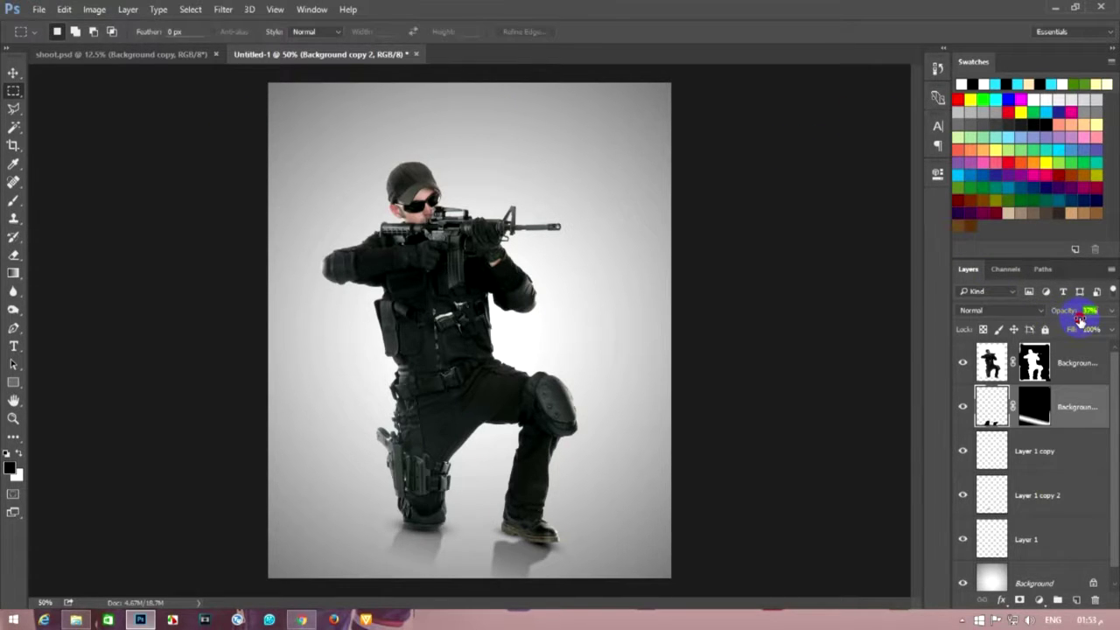
- Gather Layer 1 copy, Layer 1 copy 2 and Layer 1 into a group named shadow
key(ctrl+minus)
key(ctrl+plus)
ctrl+click(1032, 456)
ctrl+click(1038, 499)
ctrl+click(1030, 544)
click(1056, 600)
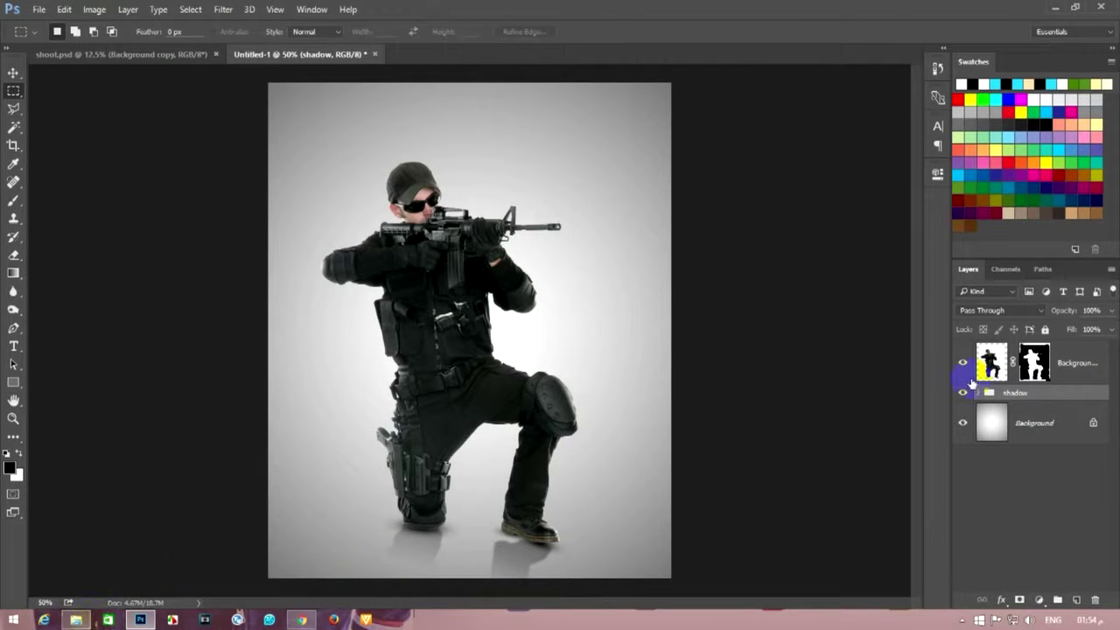
- Add a new layer, set foreground to pale yellow #ffee7b, and hide the soldier and shadow group
click(1076, 600)
click(10, 468)
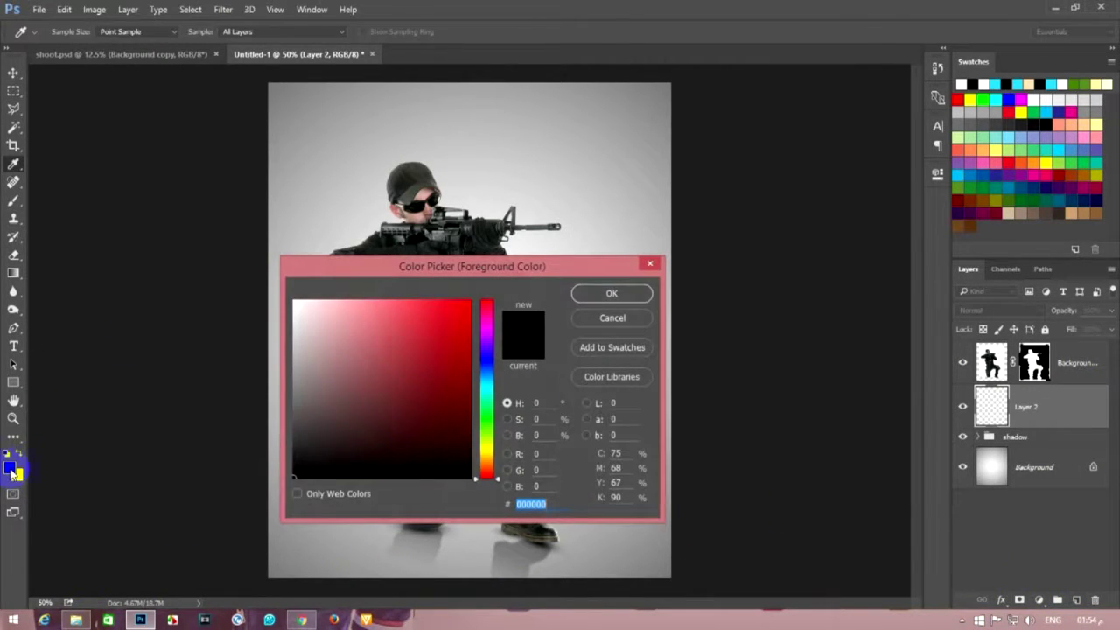
drag(488, 464, 488, 453)
click(385, 299)
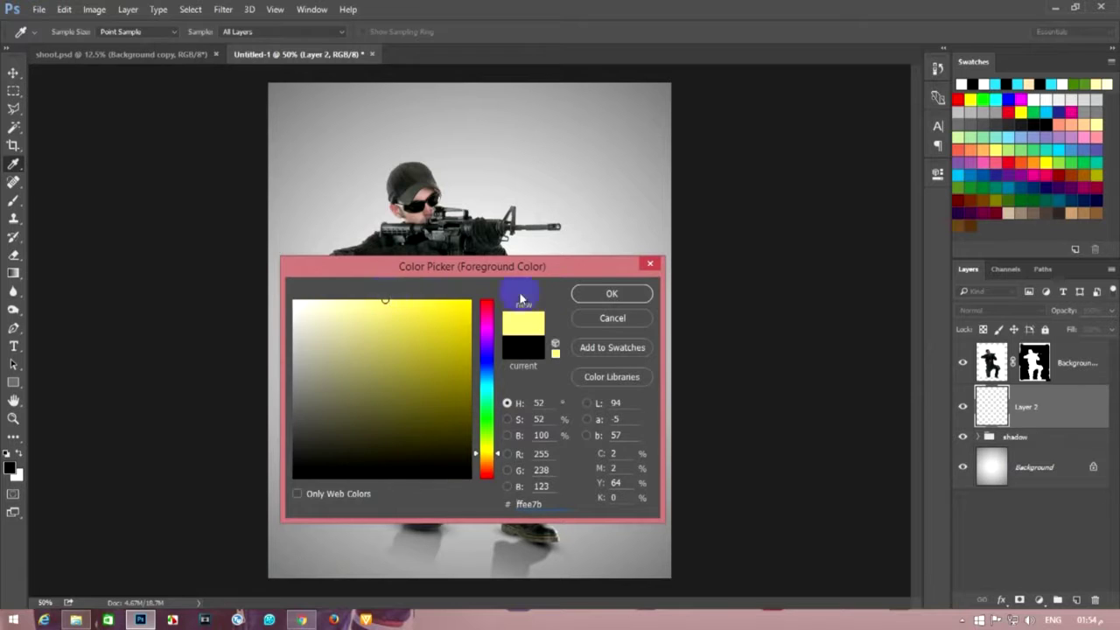
click(611, 292)
click(13, 199)
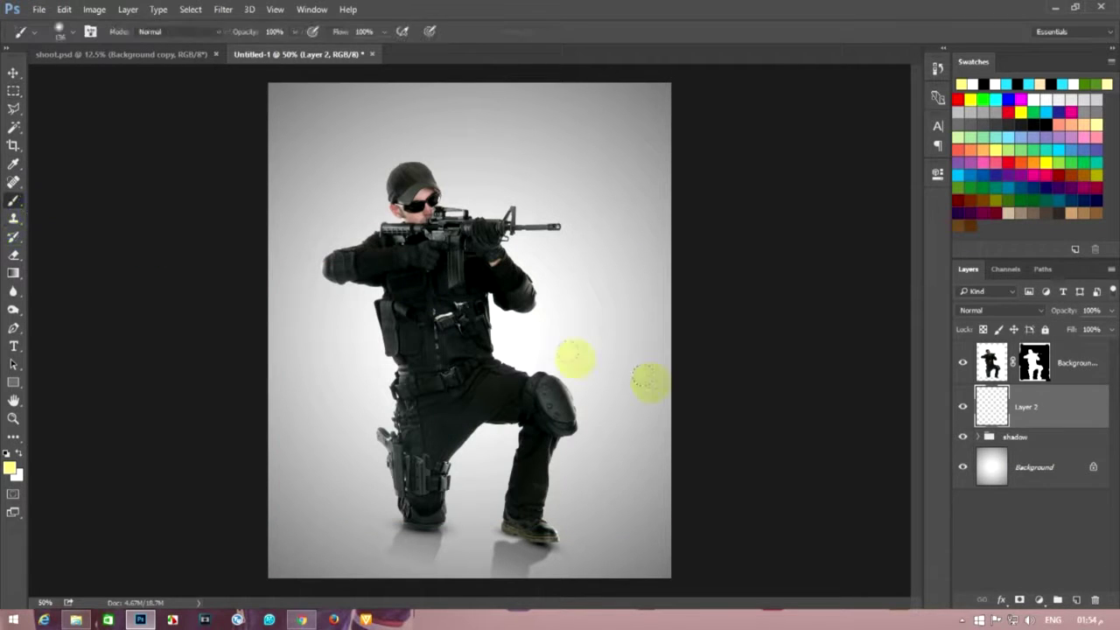
click(963, 365)
click(962, 436)
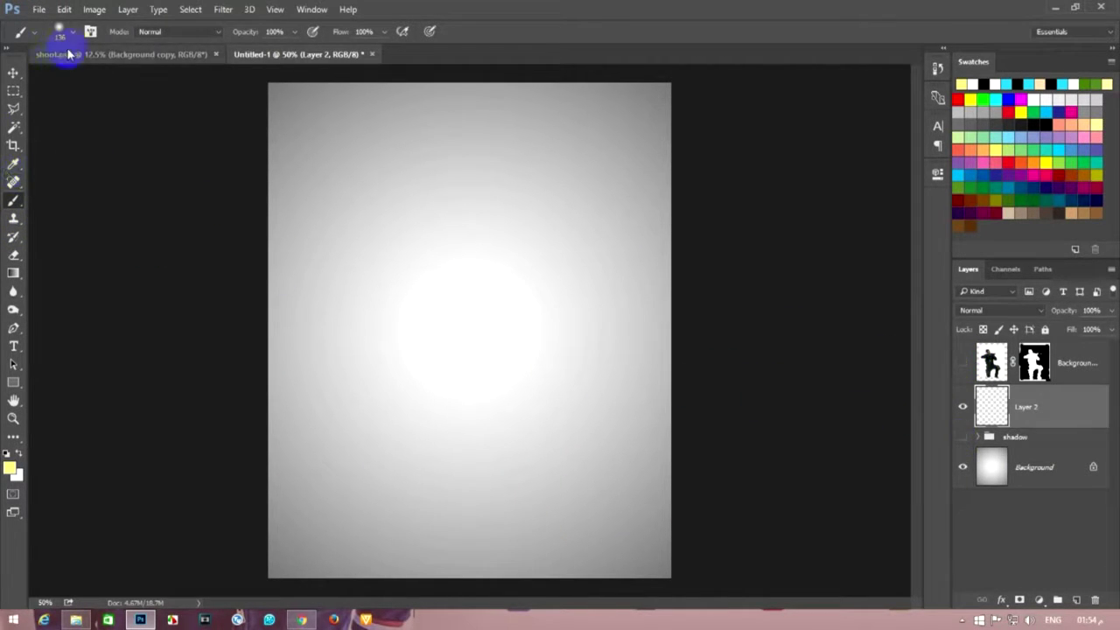
- Enlarge the soft brush to about 2520 px and paint a huge yellow glow at the centre
click(65, 34)
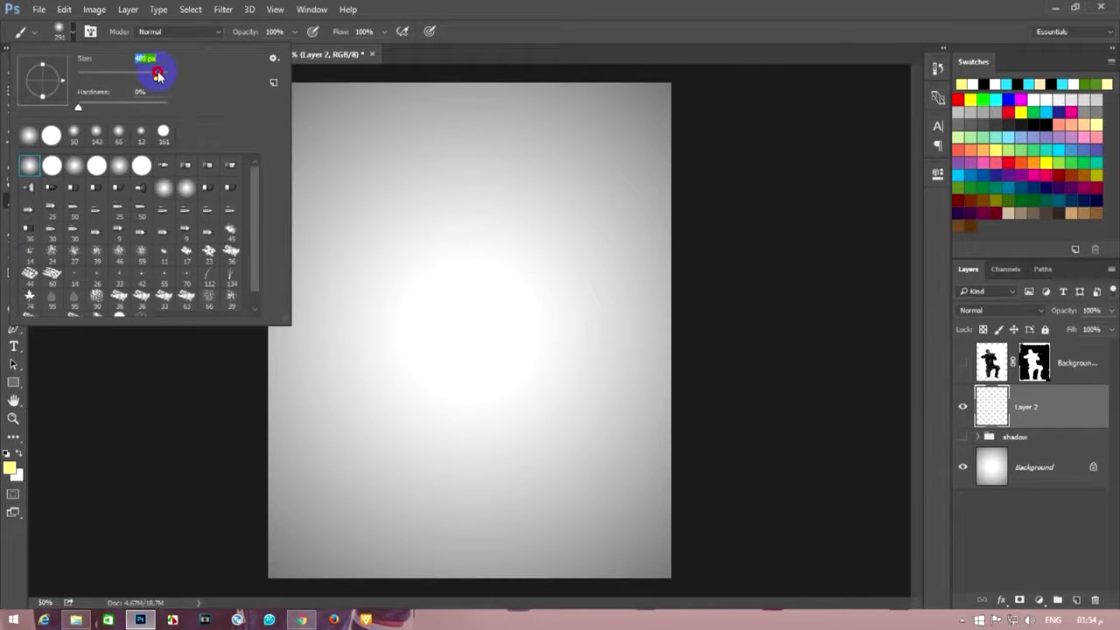
click(472, 324)
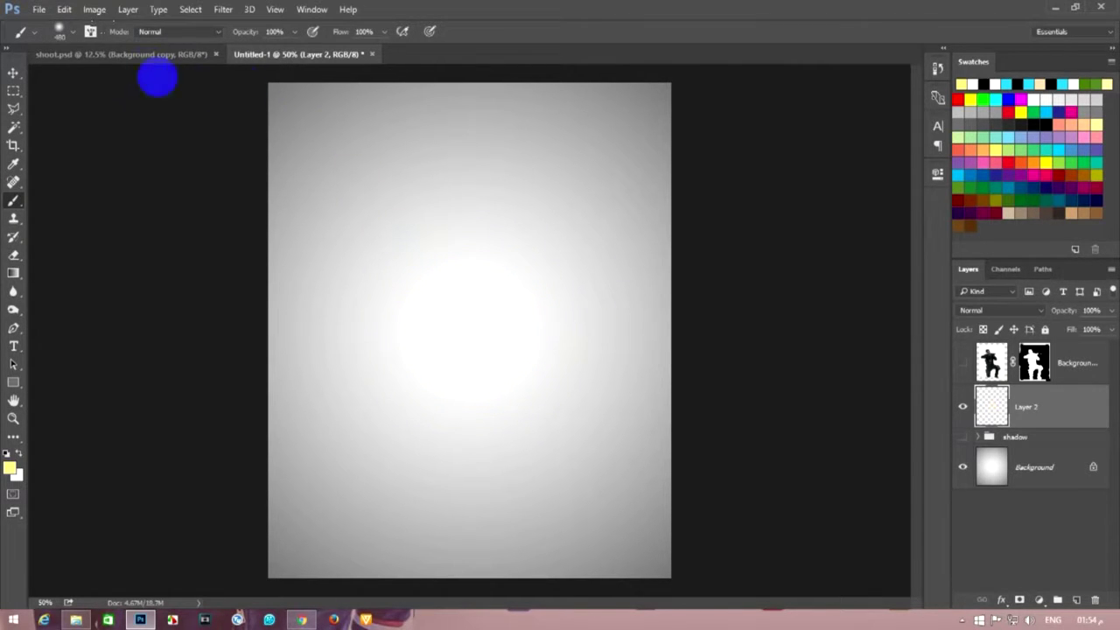
click(71, 37)
drag(161, 78, 162, 77)
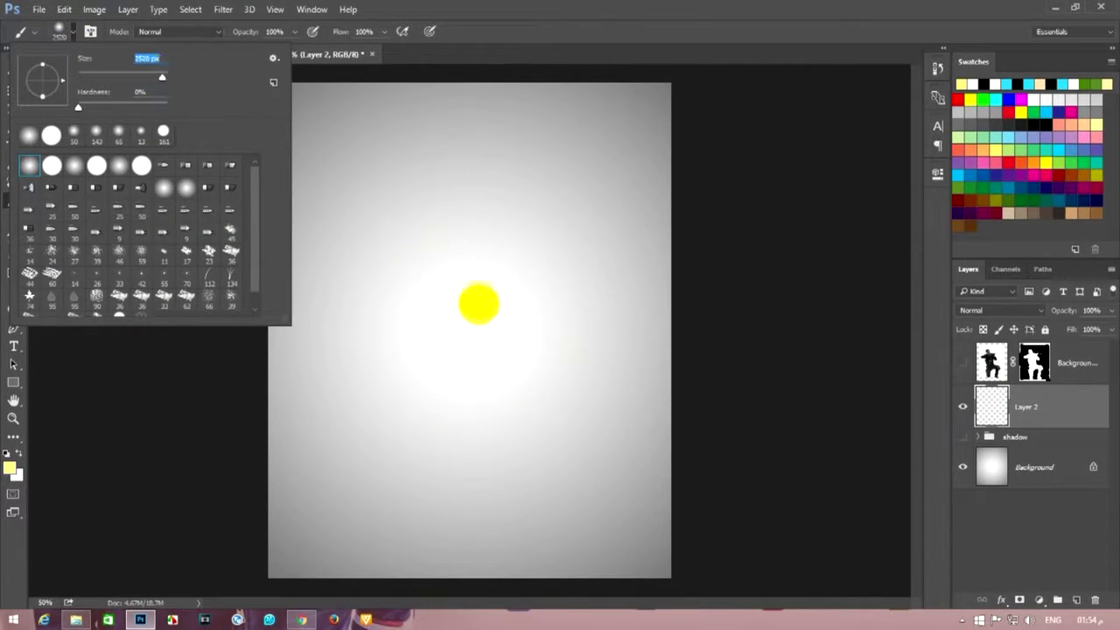
click(472, 323)
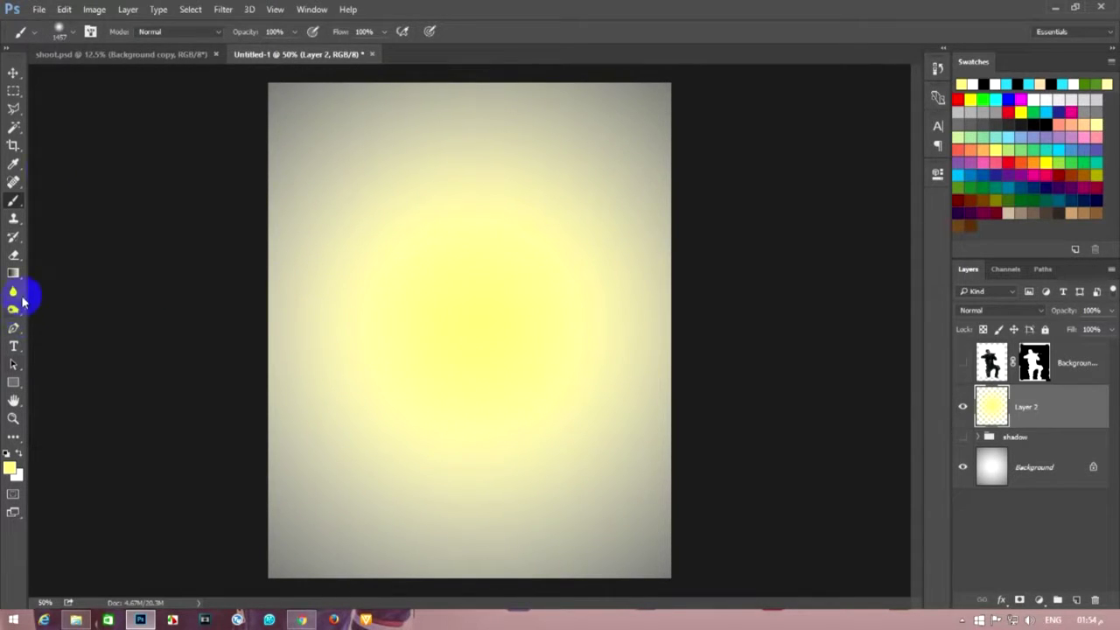
click(75, 39)
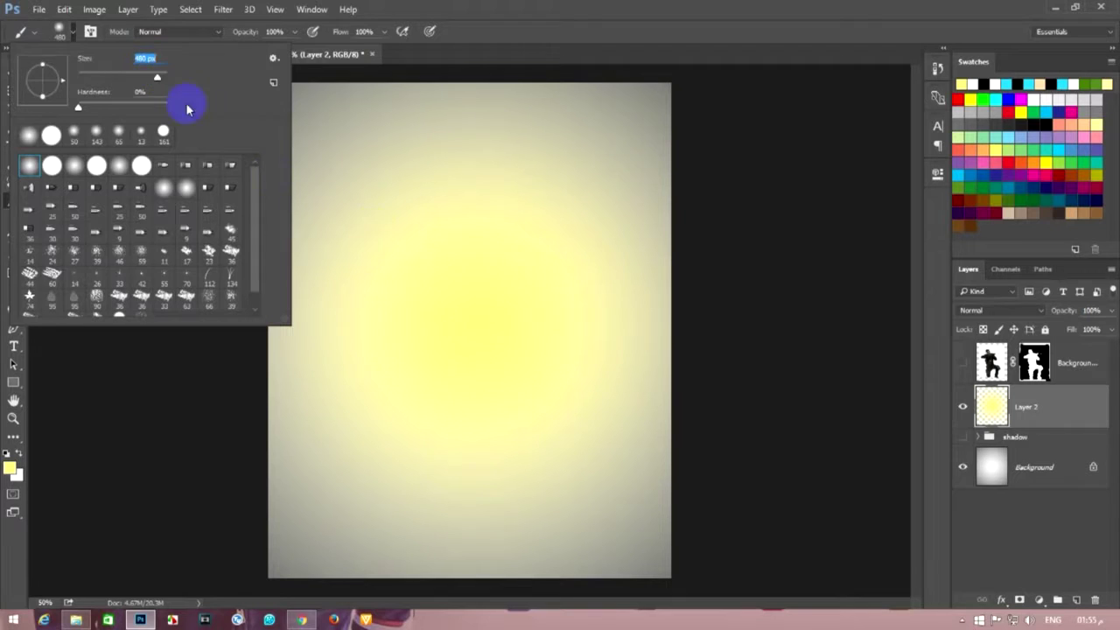
key(Return)
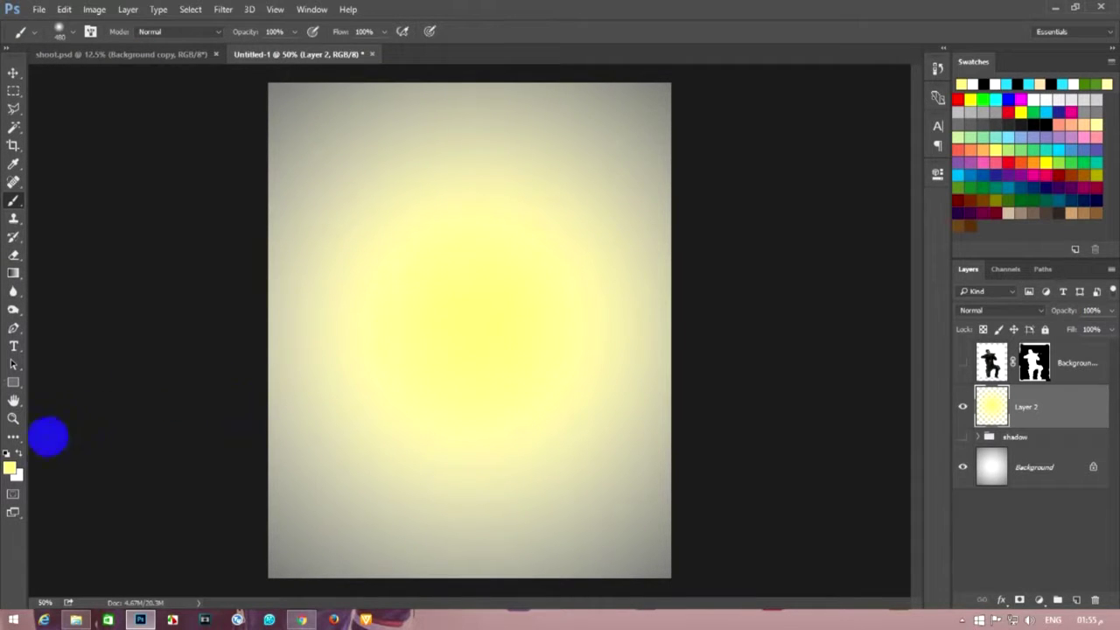
- Paint a white hot spot in the glow's centre and set the glow layer to Screen
click(19, 452)
click(464, 325)
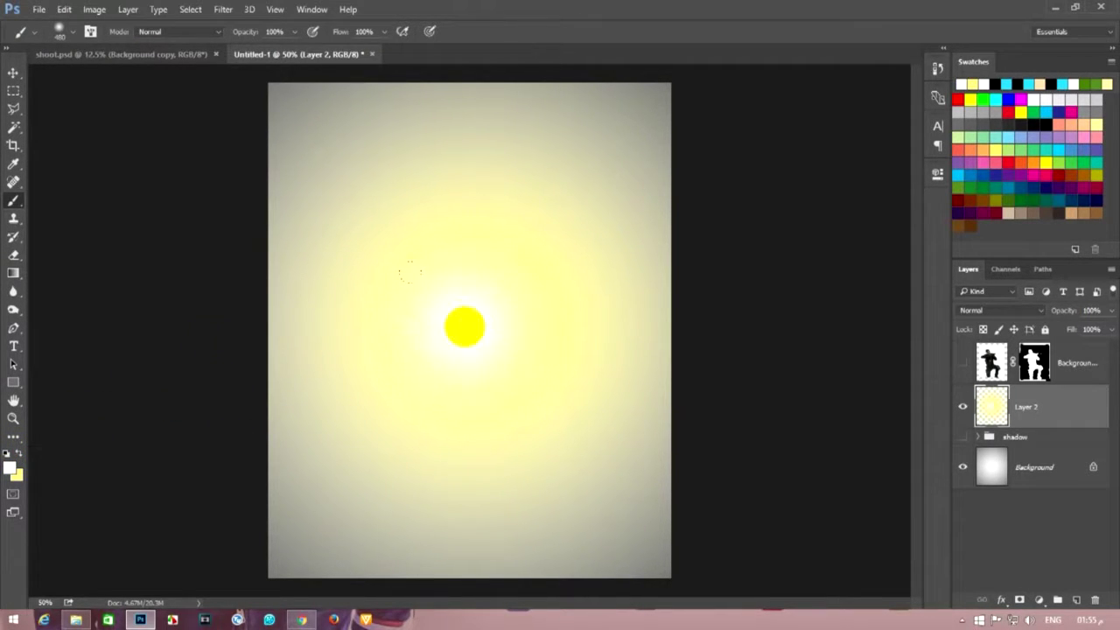
click(10, 93)
click(1000, 309)
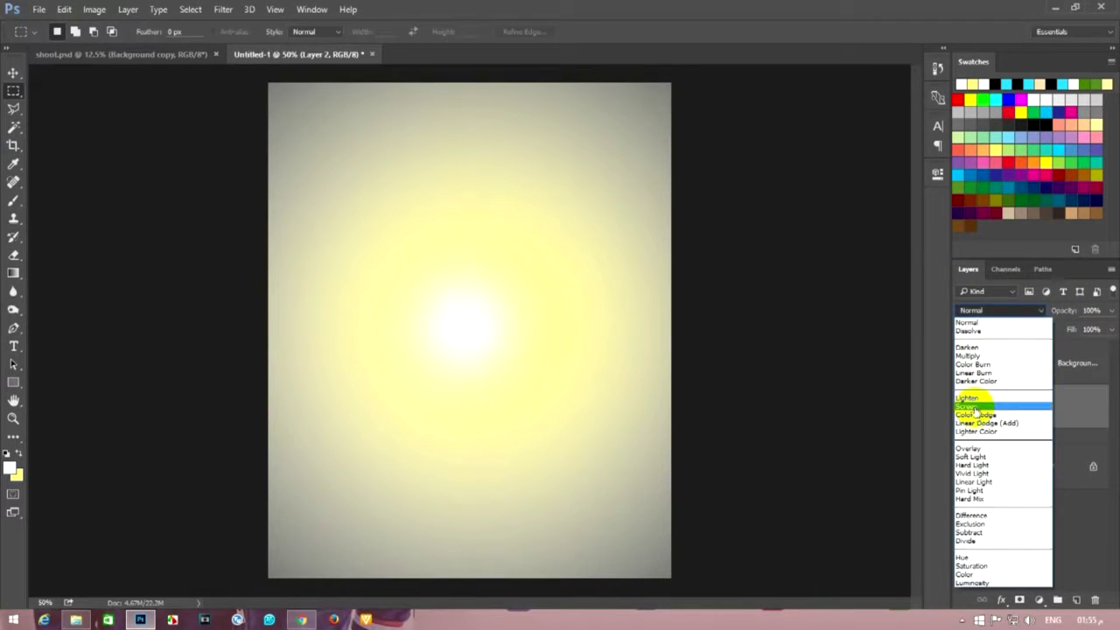
click(975, 408)
- Shrink the glow to about half size, centre it, and stack it above the visible soldier
click(14, 72)
drag(670, 80, 487, 307)
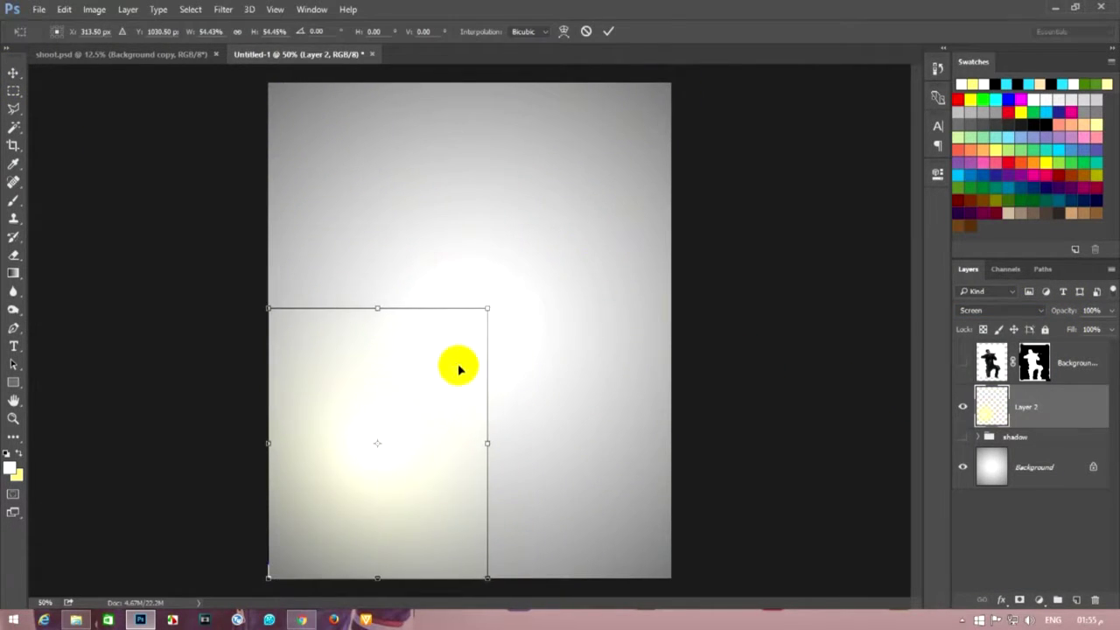
drag(463, 367, 558, 246)
click(961, 368)
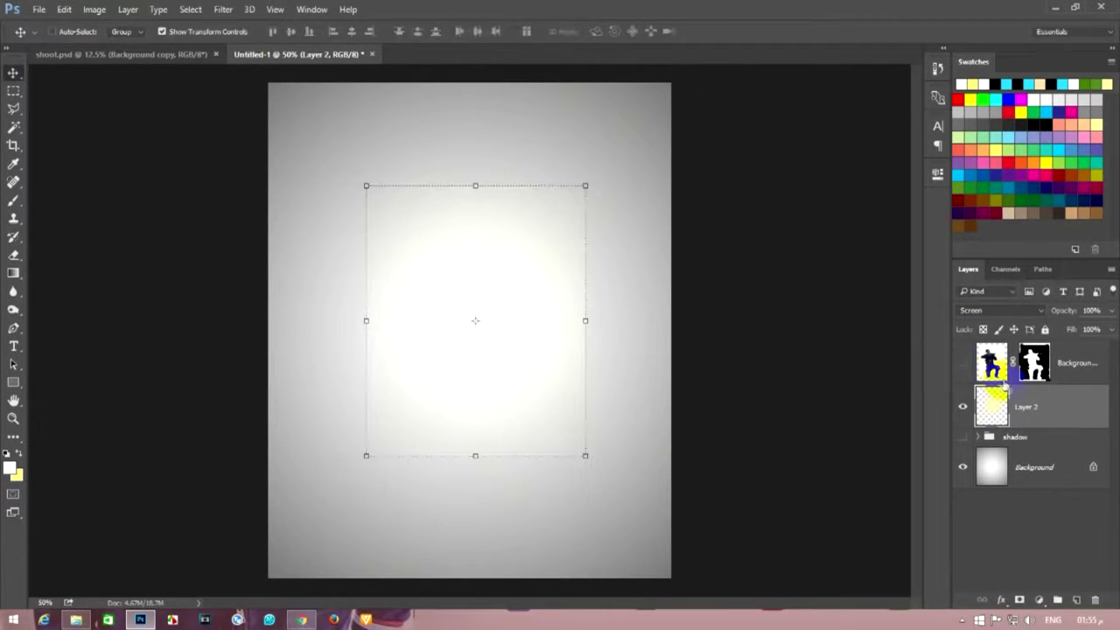
click(963, 366)
drag(1023, 407, 1050, 363)
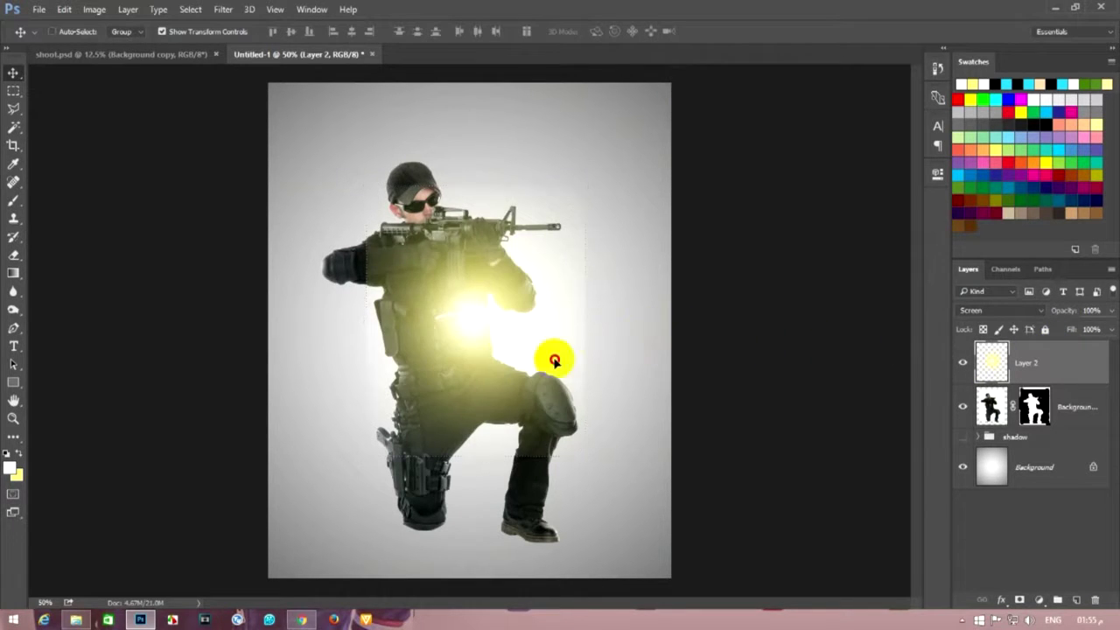
- Scale the glow down over the soldier's knee, then delete the glow layer
drag(513, 342, 579, 364)
key(ctrl+t)
drag(645, 237, 542, 296)
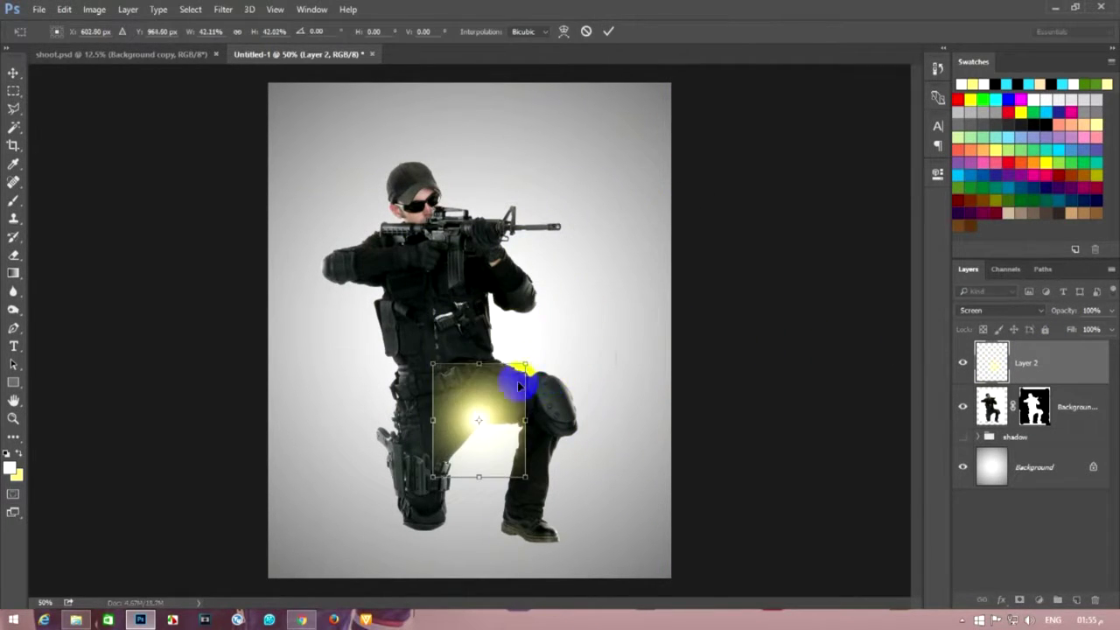
key(Return)
key(Delete)
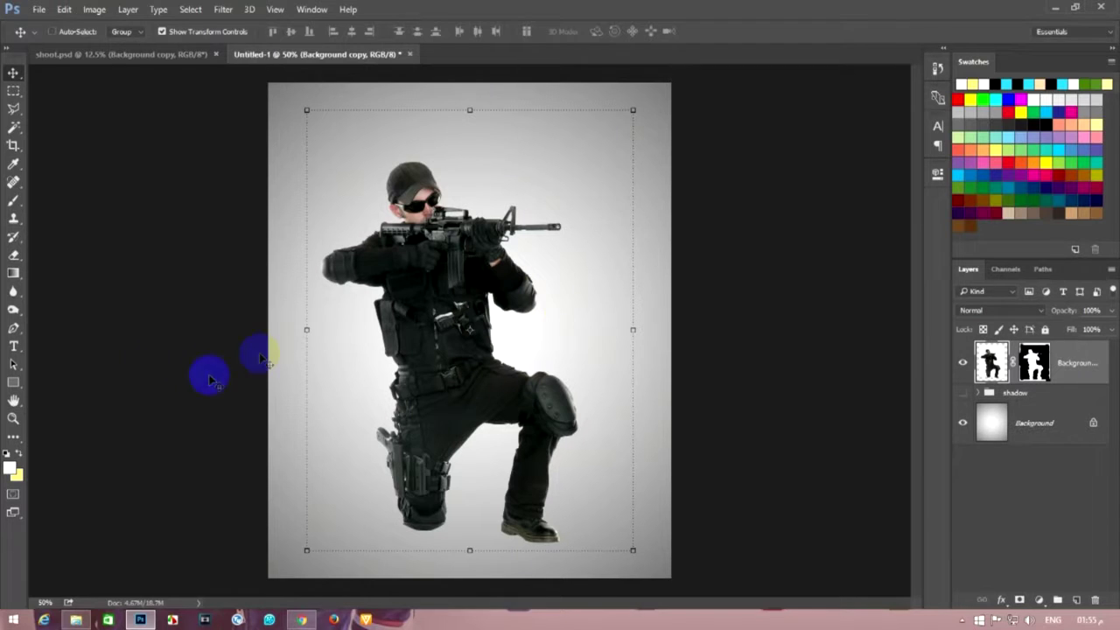
click(14, 91)
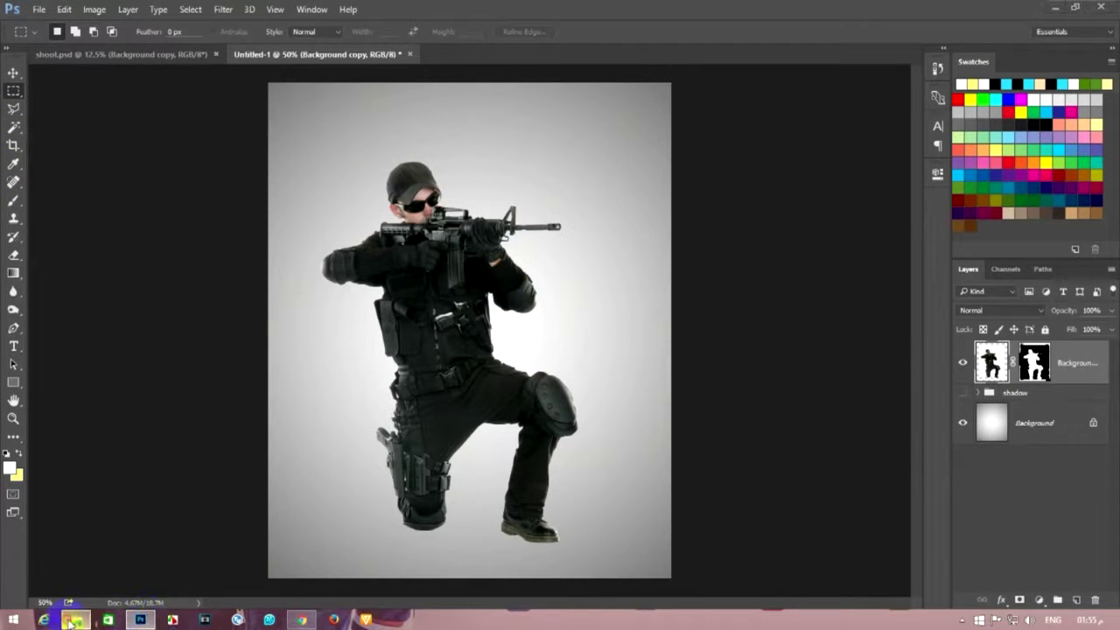
- Browse the subfolders of E:\best in File Explorer and open the خامات folder
click(67, 621)
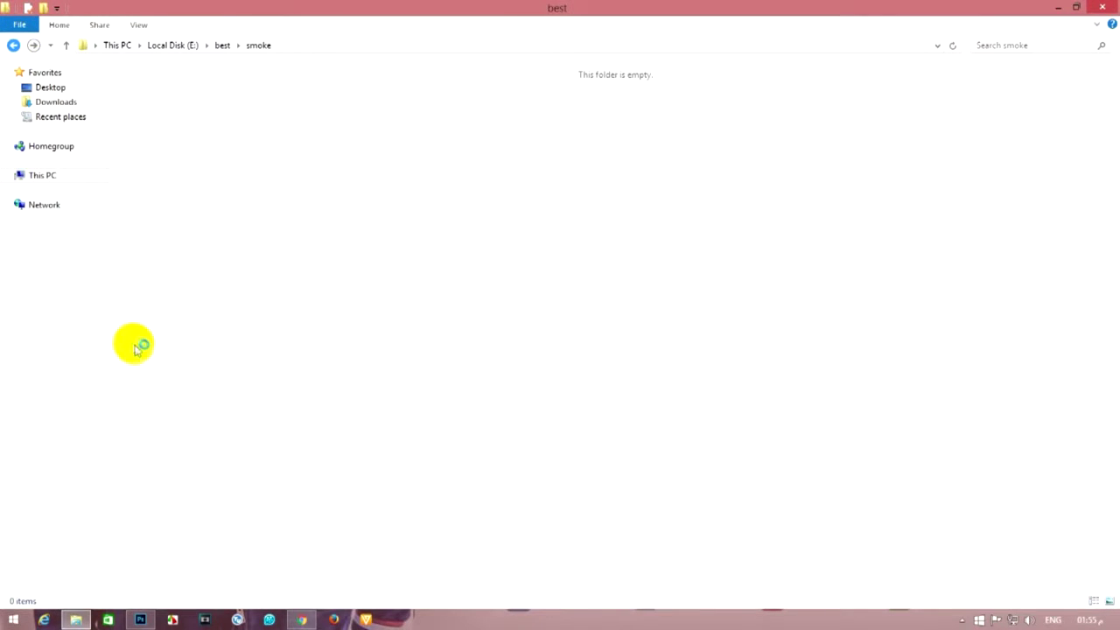
click(140, 620)
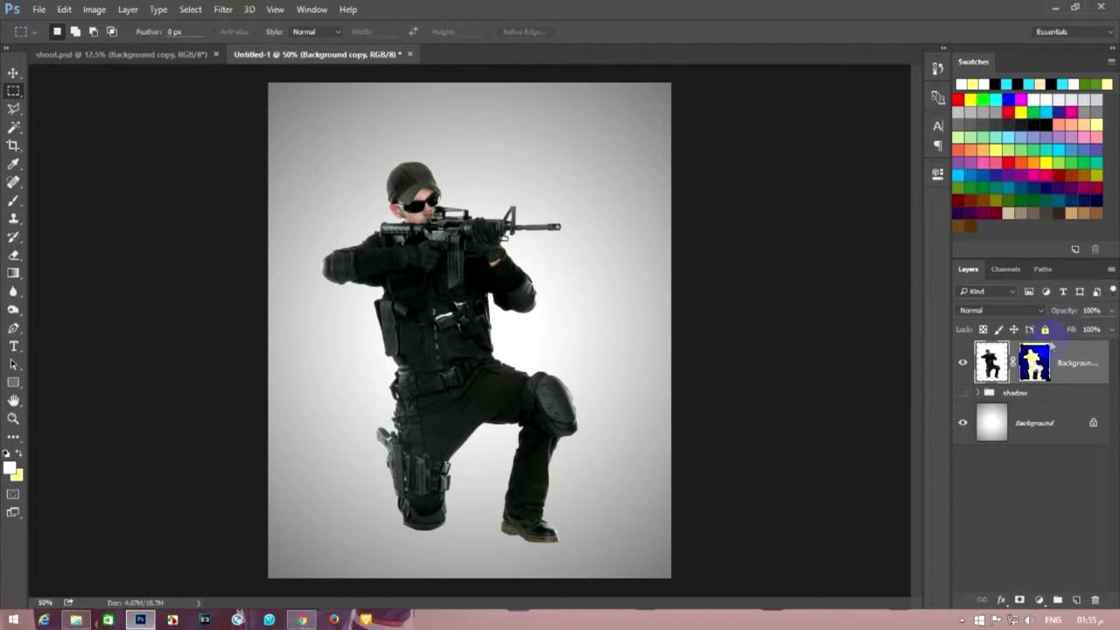
click(961, 396)
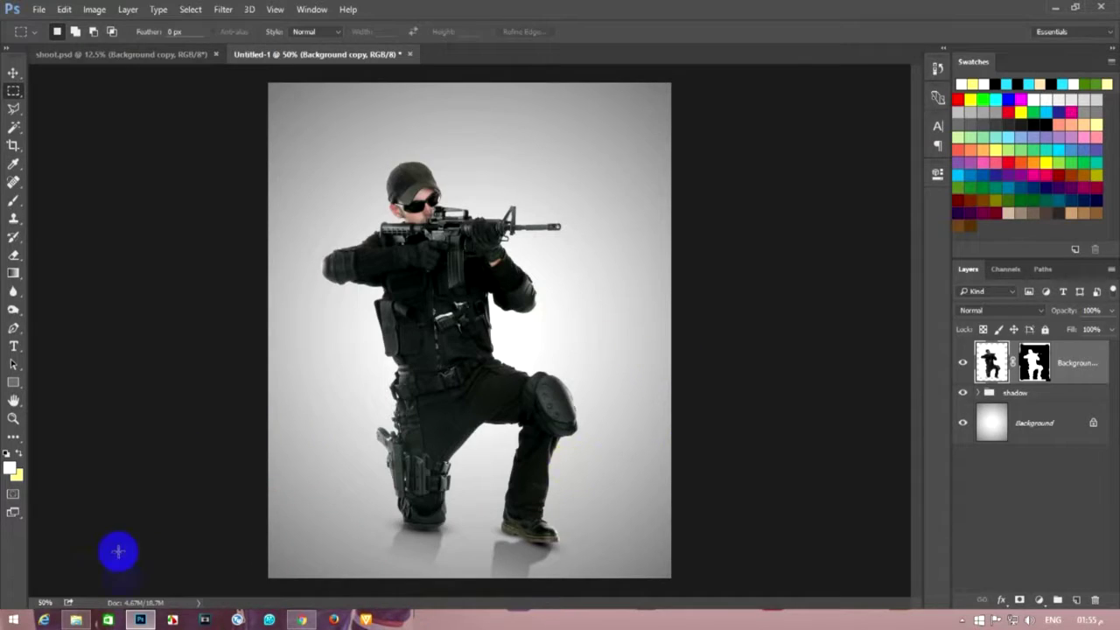
click(76, 619)
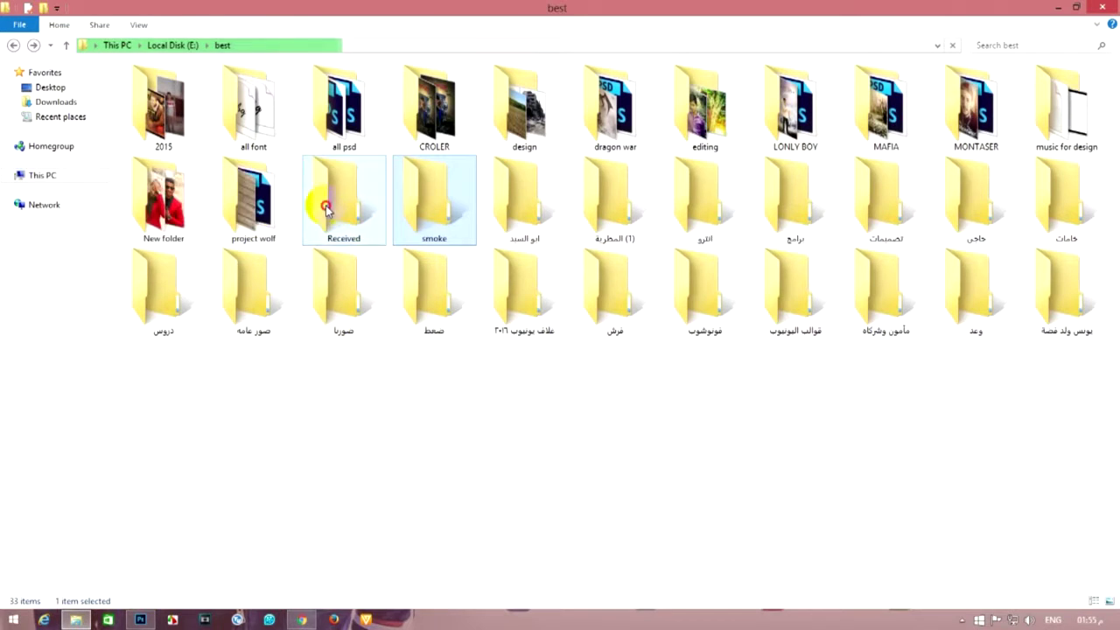
click(331, 215)
click(349, 291)
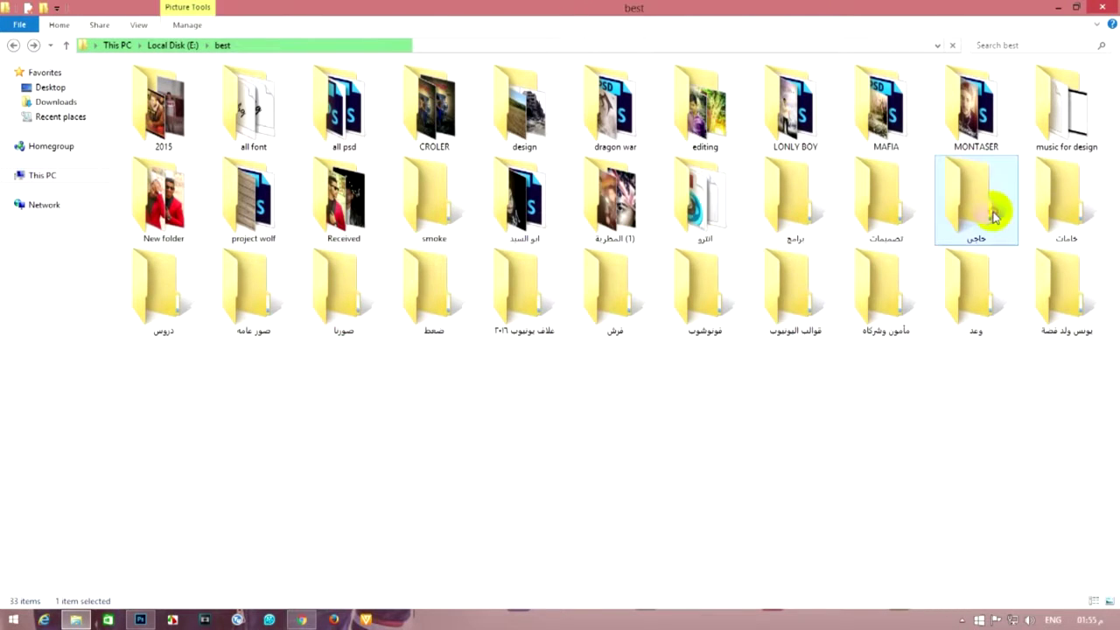
double_click(1082, 195)
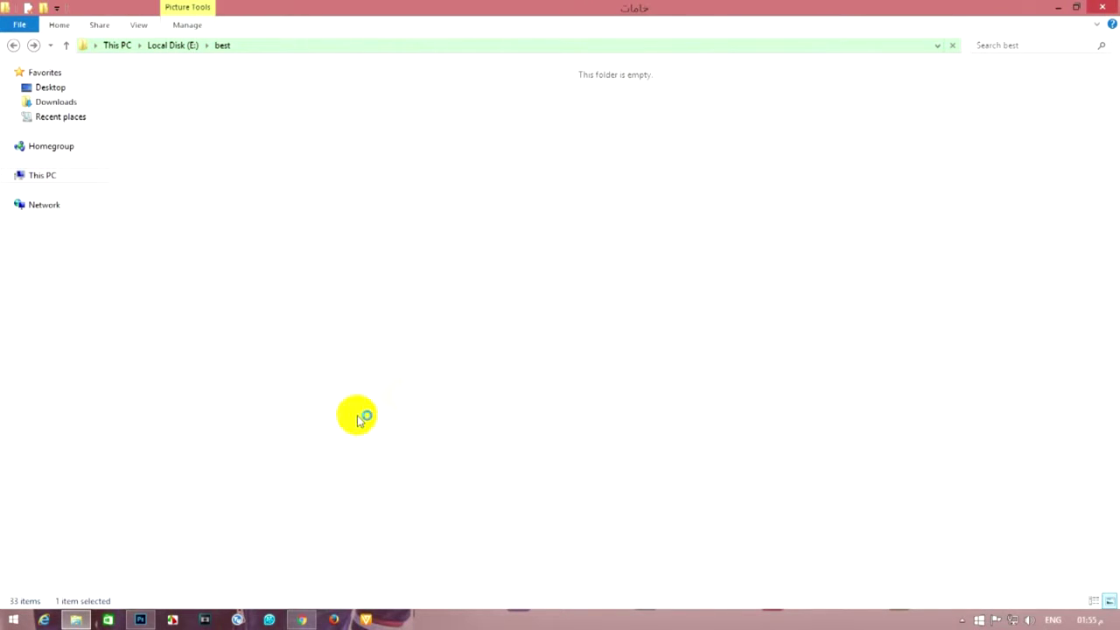
- Back in Photoshop, hide the soldier and shadow layers and add a new empty layer
click(140, 619)
click(962, 362)
drag(962, 362, 962, 393)
click(1076, 600)
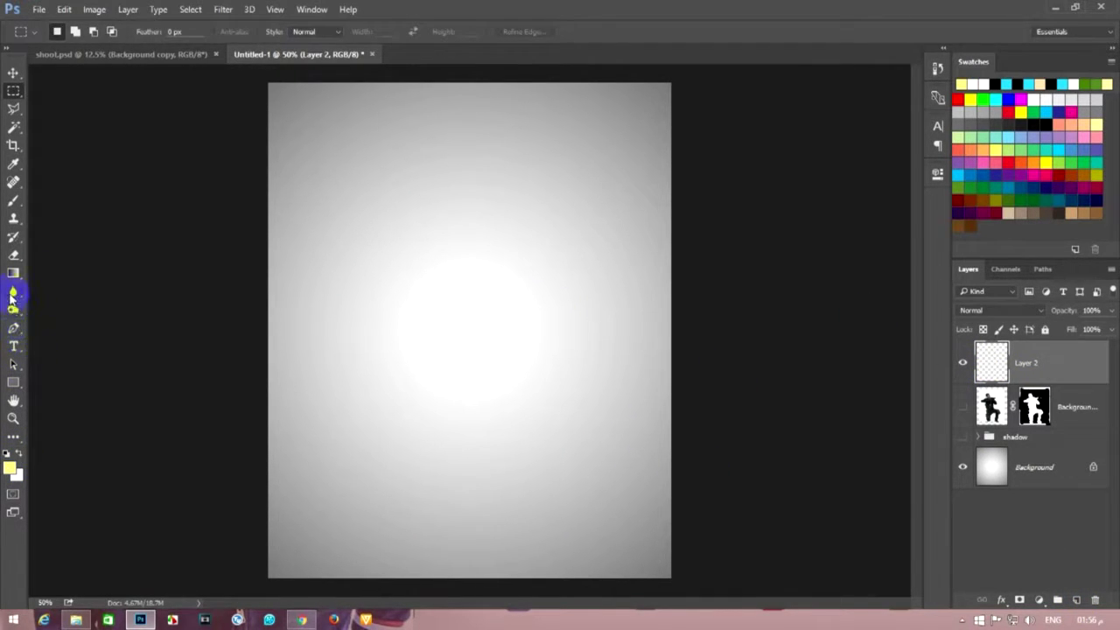
- Paint soft yellow and white glow dabs, set the layer to Screen, and show the soldier
click(13, 201)
click(465, 306)
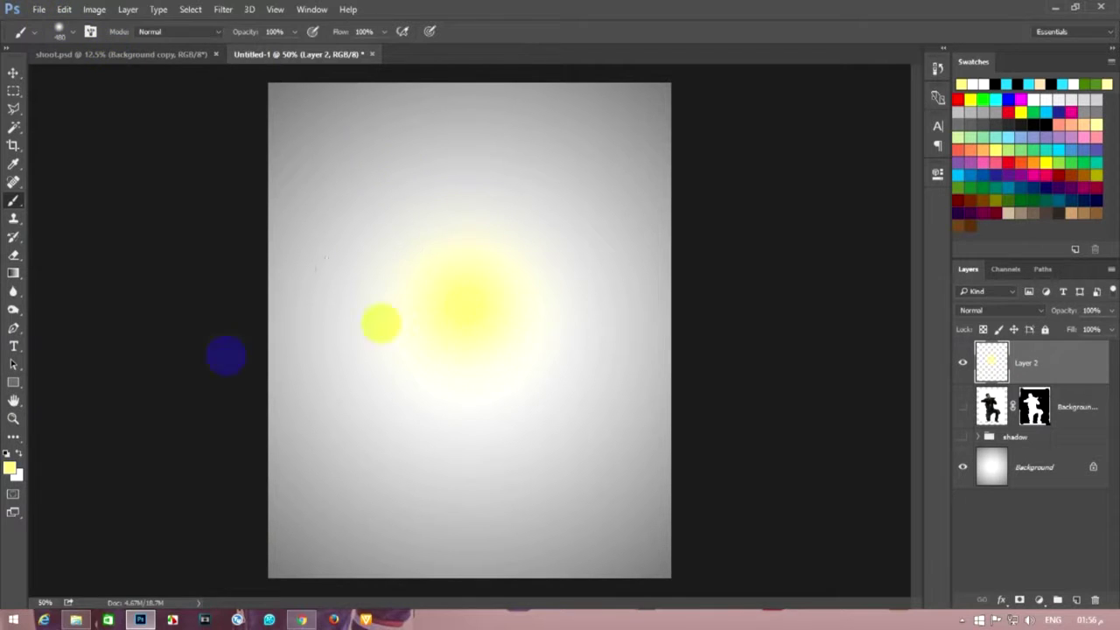
click(70, 31)
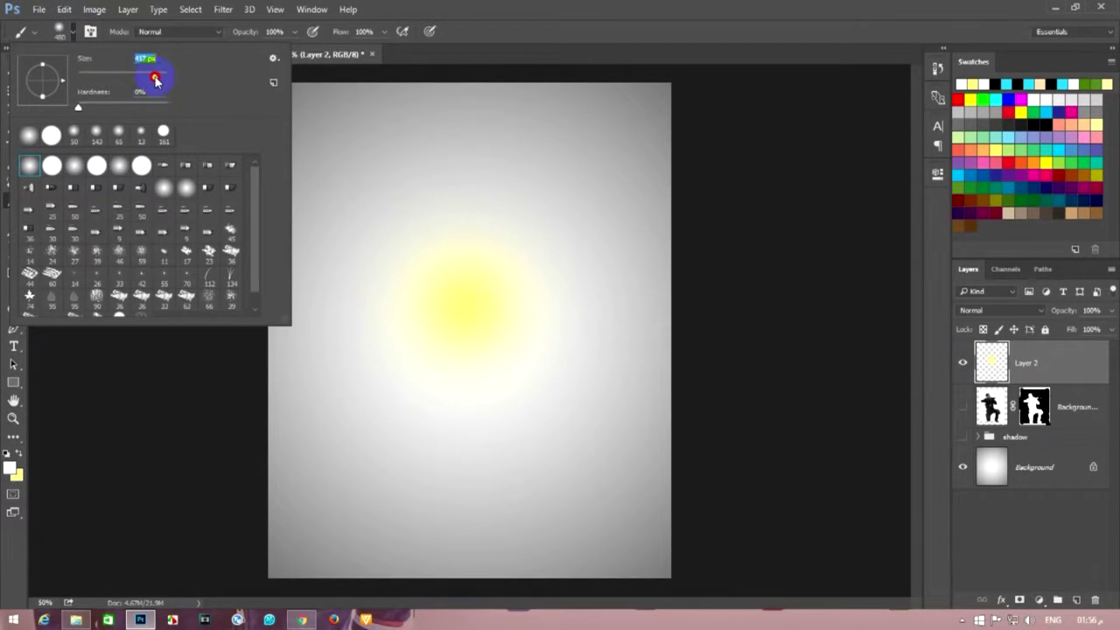
click(468, 300)
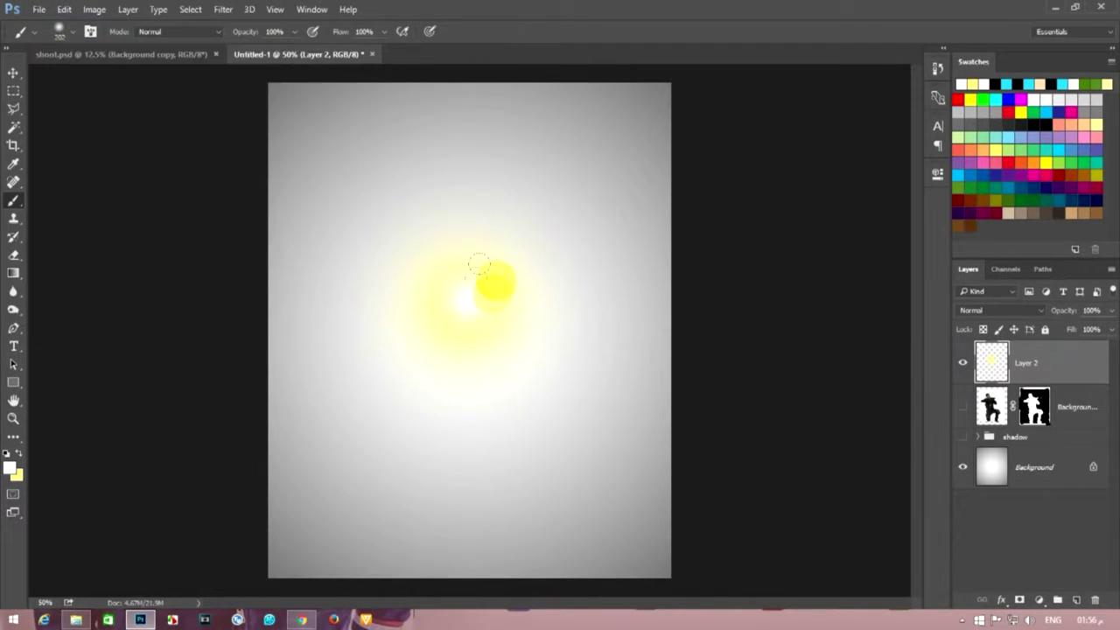
click(13, 90)
click(997, 311)
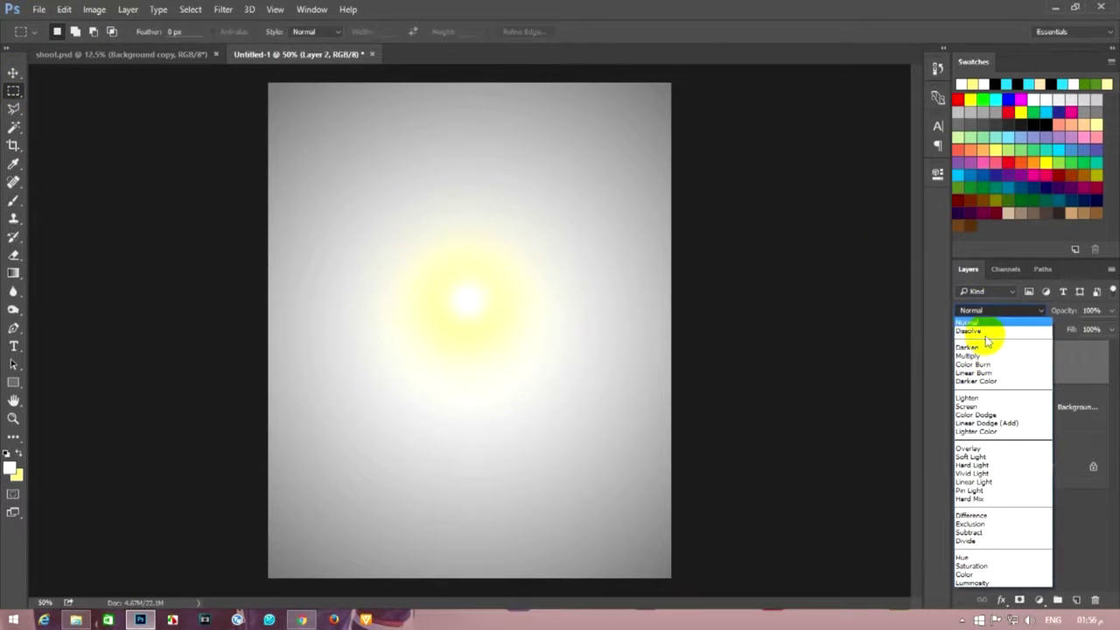
click(978, 405)
click(962, 406)
- Move, shrink, stretch and rotate the glow about 43° over the soldier's knee
click(13, 71)
drag(388, 332, 617, 293)
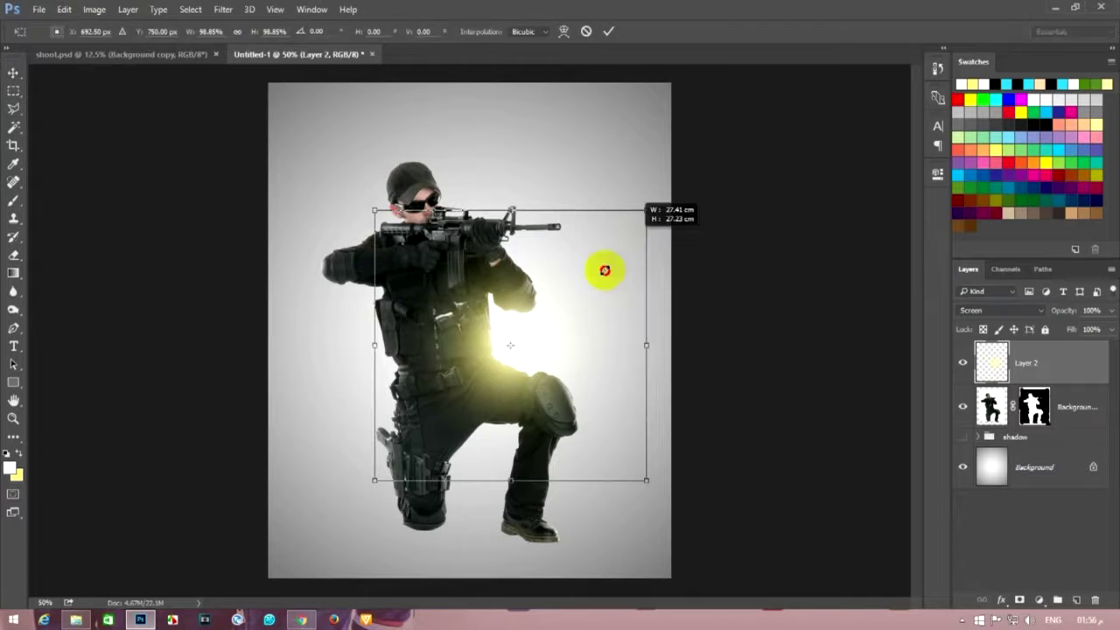
drag(649, 207, 535, 324)
drag(534, 401, 569, 395)
drag(545, 358, 589, 274)
mouse_move(642, 342)
mouse_down()
mouse_move(583, 382)
mouse_move(575, 374)
mouse_move(647, 409)
mouse_up()
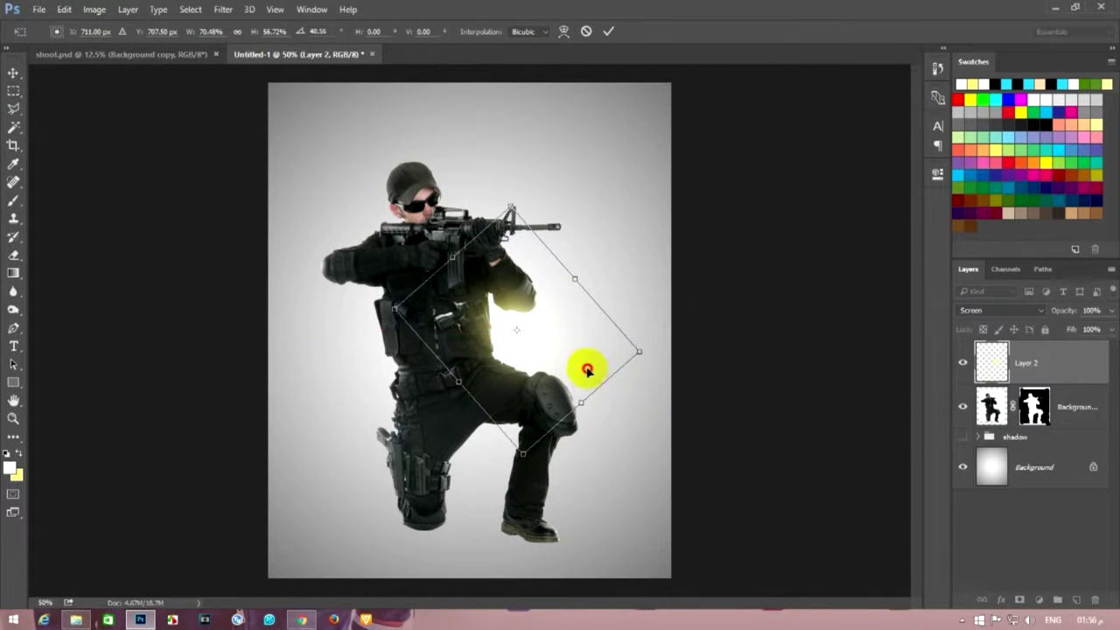
drag(587, 370, 590, 377)
key(Return)
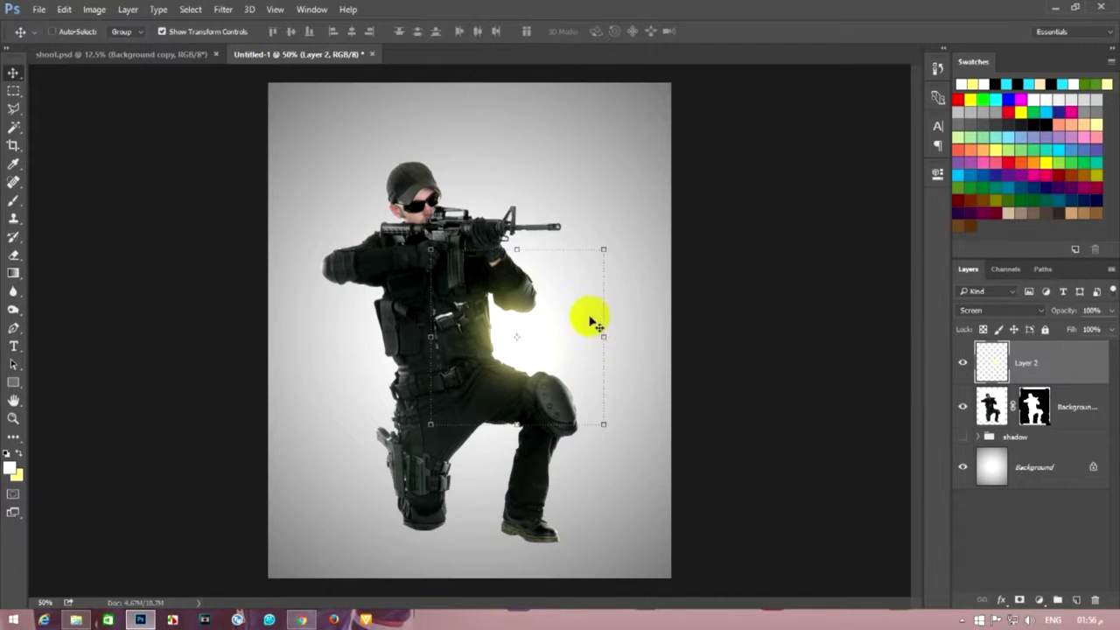
- Shift the glow beside the soldier's head, then delete the glow layer
drag(562, 303, 505, 171)
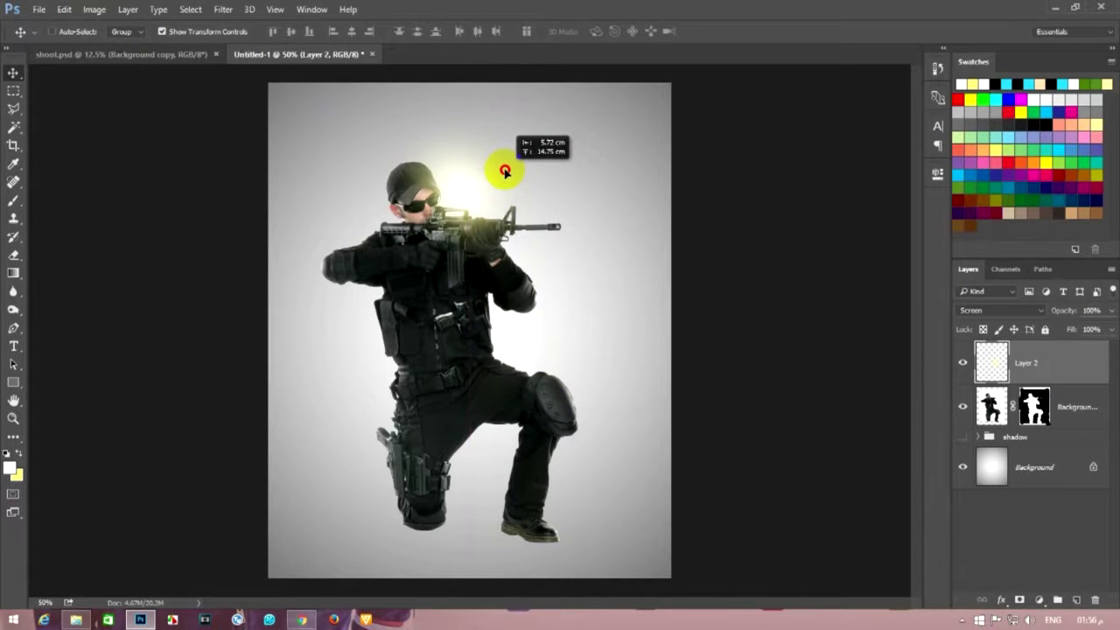
key(Delete)
click(13, 90)
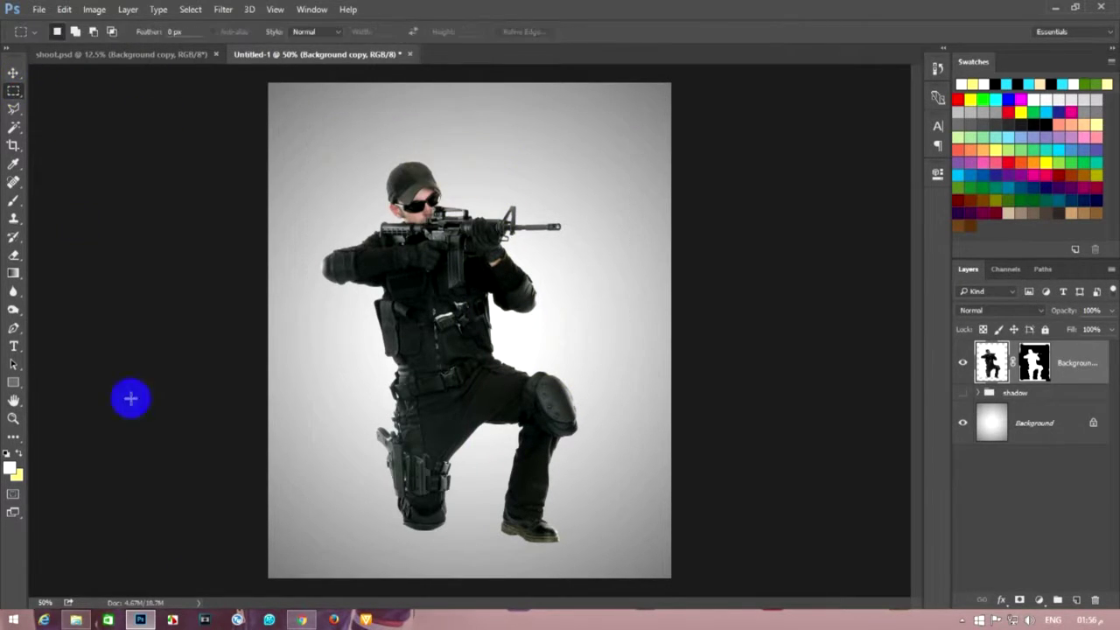
click(77, 619)
- Place image 4 from Explorer onto the canvas near the knee, blended with Screen
drag(460, 167, 141, 621)
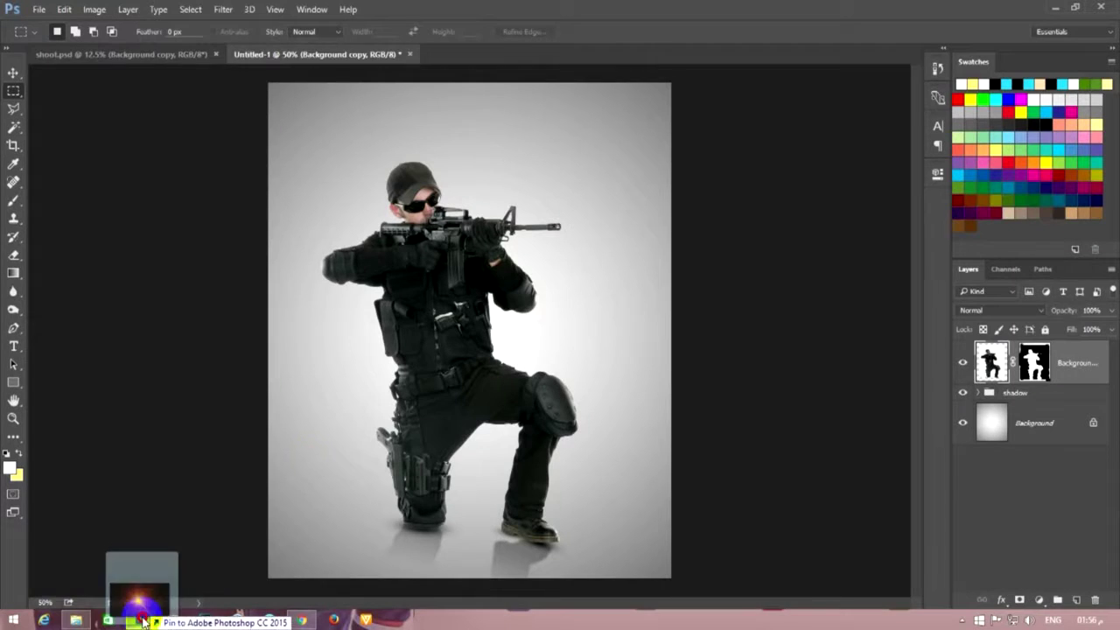
drag(141, 621, 529, 360)
key(Return)
click(976, 309)
click(972, 377)
- Soften the flare with Gaussian Blur and Levels smart filters
click(223, 8)
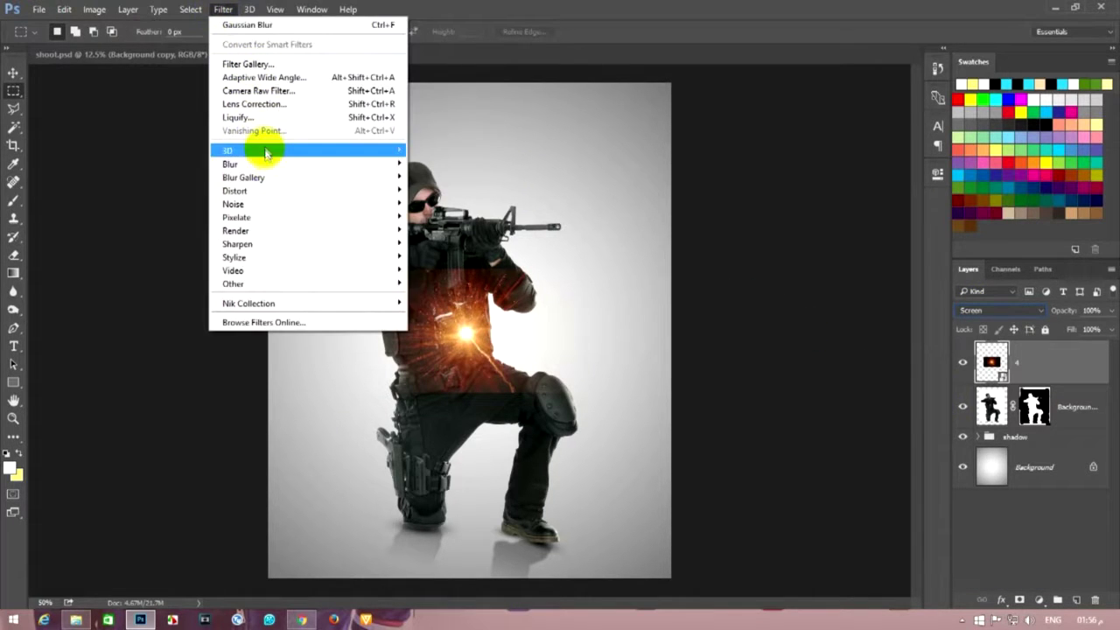
click(463, 218)
mouse_move(810, 365)
mouse_down()
mouse_move(802, 371)
mouse_move(850, 379)
mouse_up()
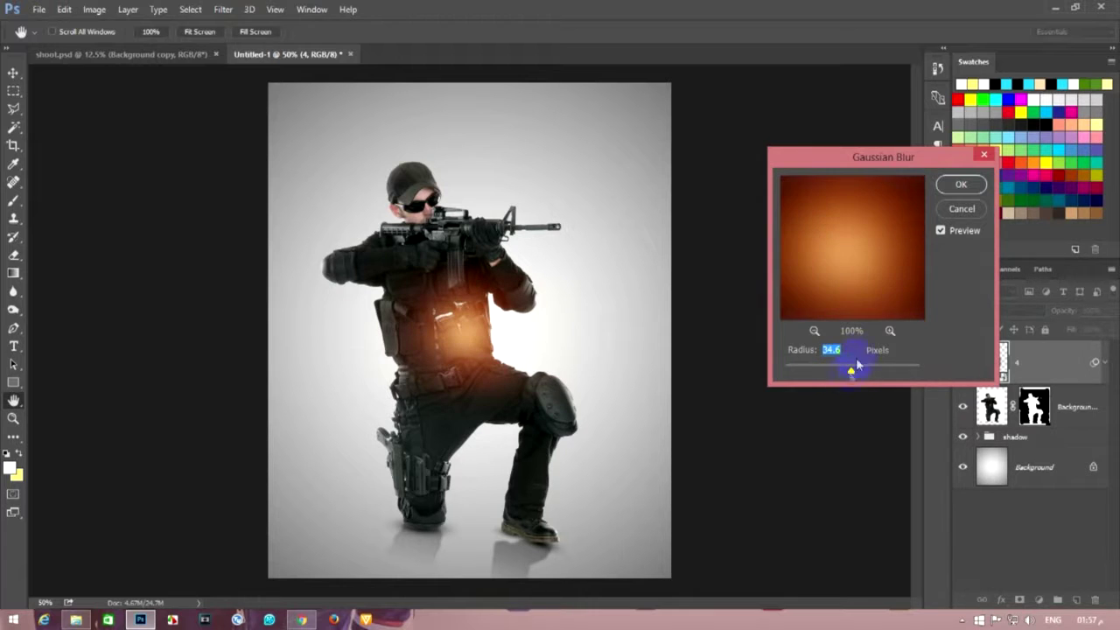
click(960, 184)
click(91, 13)
click(289, 58)
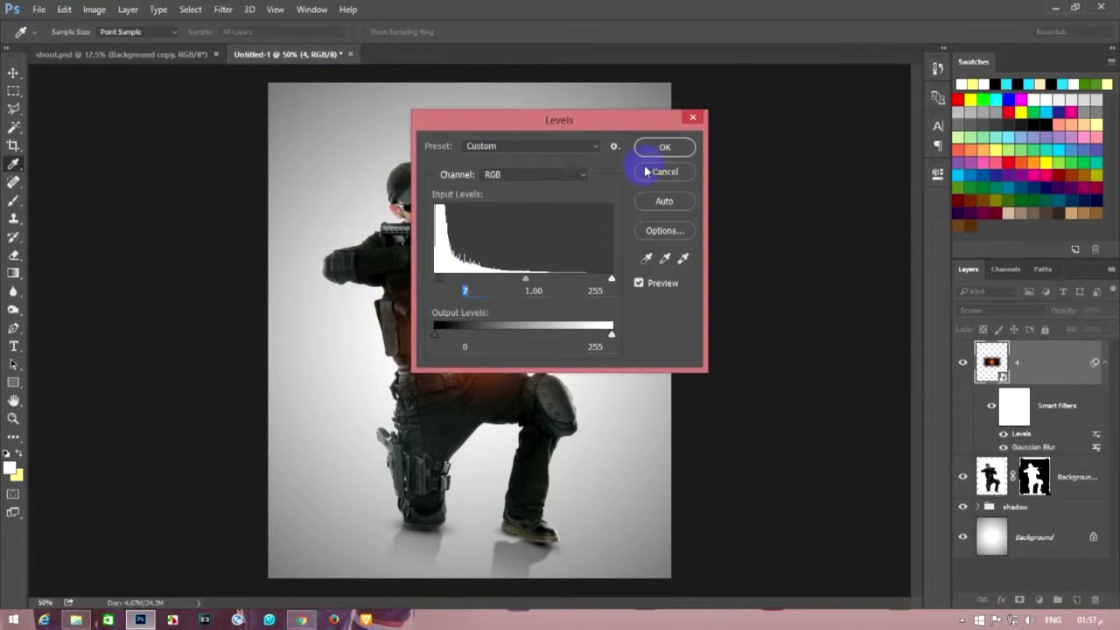
click(656, 146)
- Try the orange flare near the rifle and head, then settle it back on the chest
key(v)
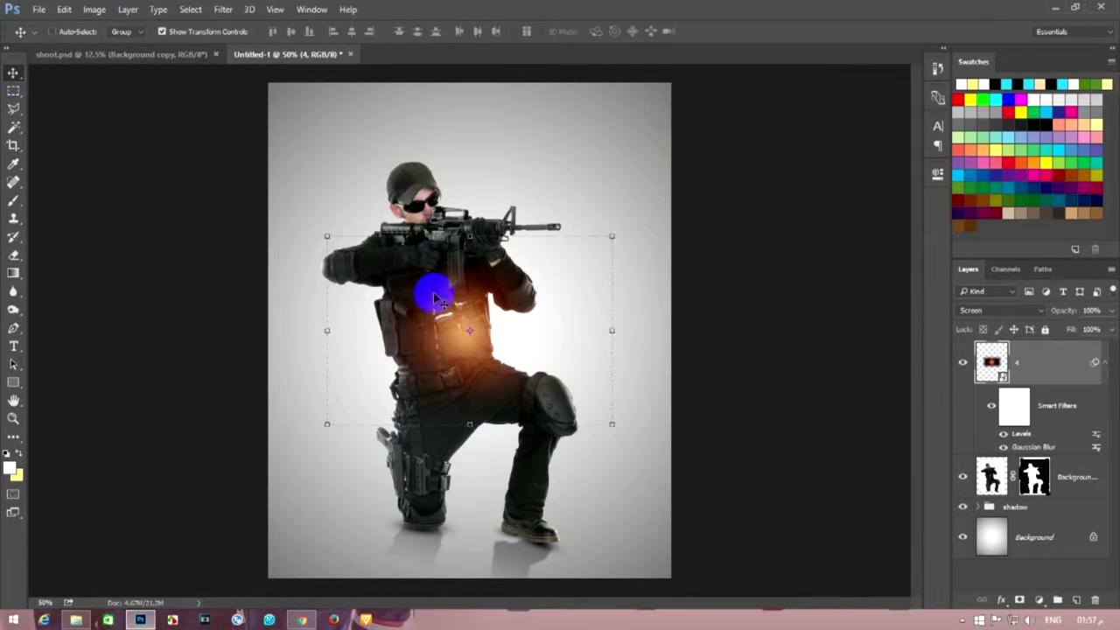
drag(400, 280, 560, 219)
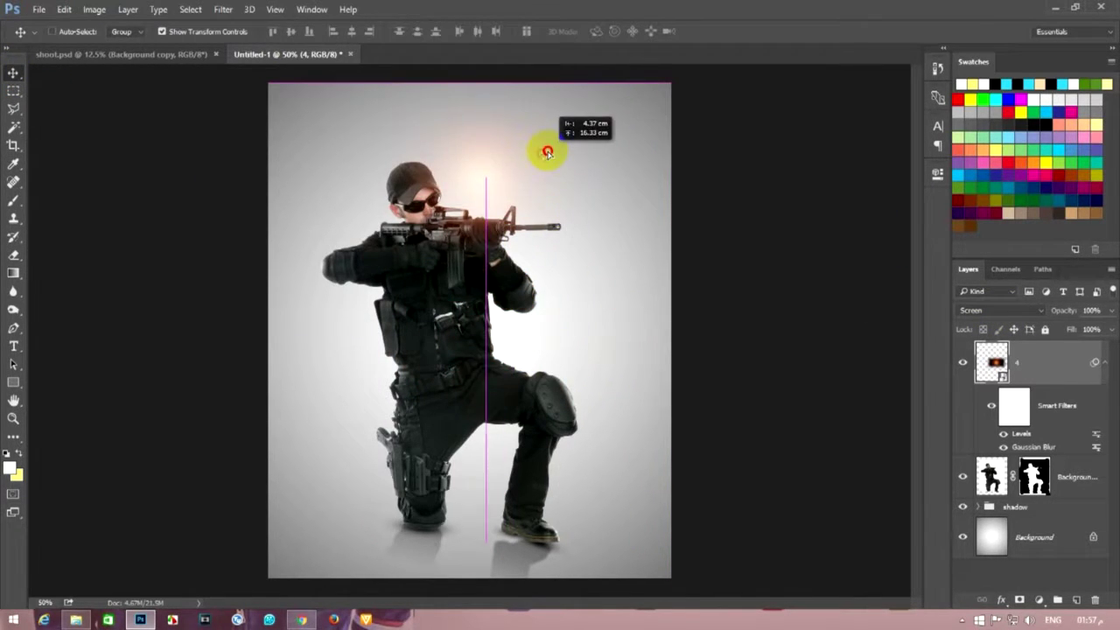
mouse_move(561, 220)
mouse_down()
mouse_move(497, 214)
mouse_move(600, 304)
mouse_up()
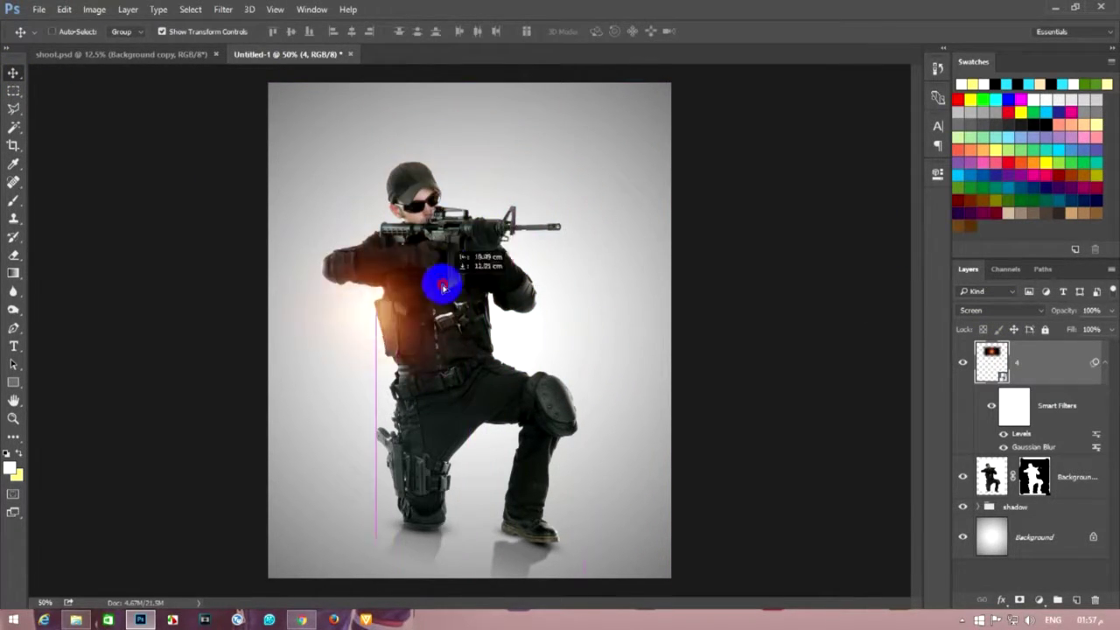
drag(600, 304, 546, 437)
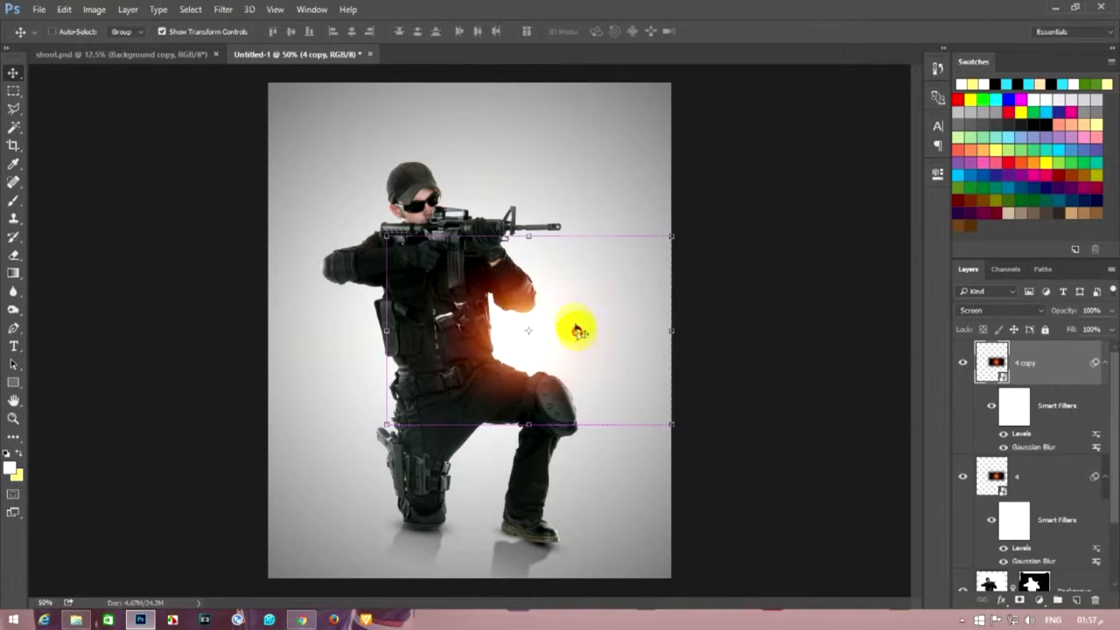
- Make a 30°-rotated copy of the flare, rasterize it, and scale it to about 61%
key(ctrl+t)
drag(630, 350, 566, 446)
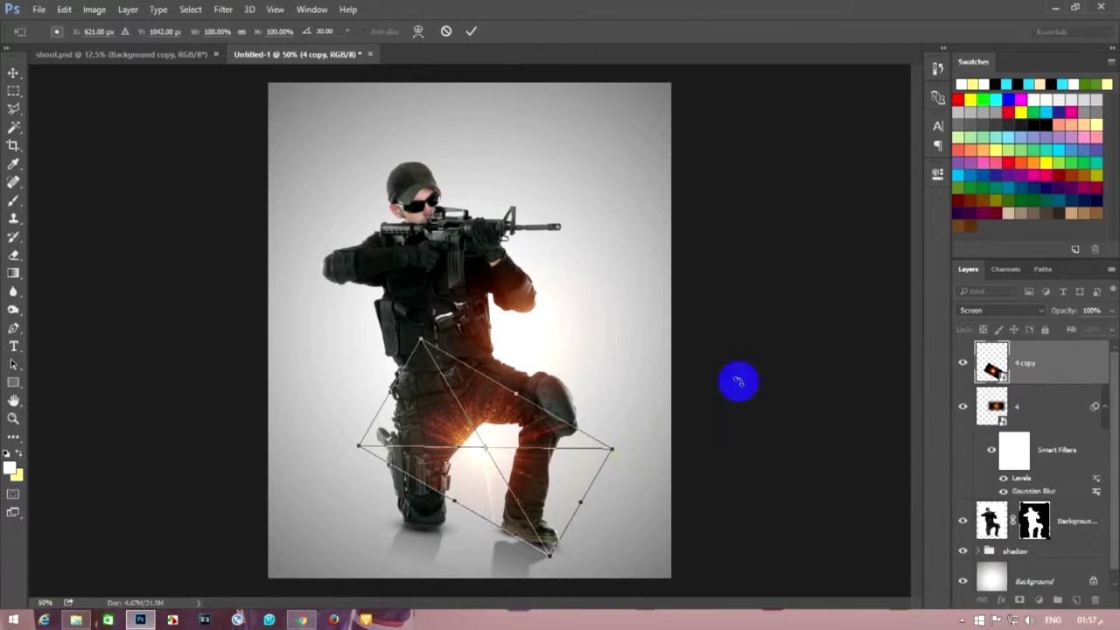
key(Return)
right_click(1027, 359)
click(814, 354)
mouse_move(638, 310)
mouse_down()
mouse_move(570, 393)
mouse_move(516, 140)
mouse_move(530, 138)
mouse_move(526, 166)
mouse_up()
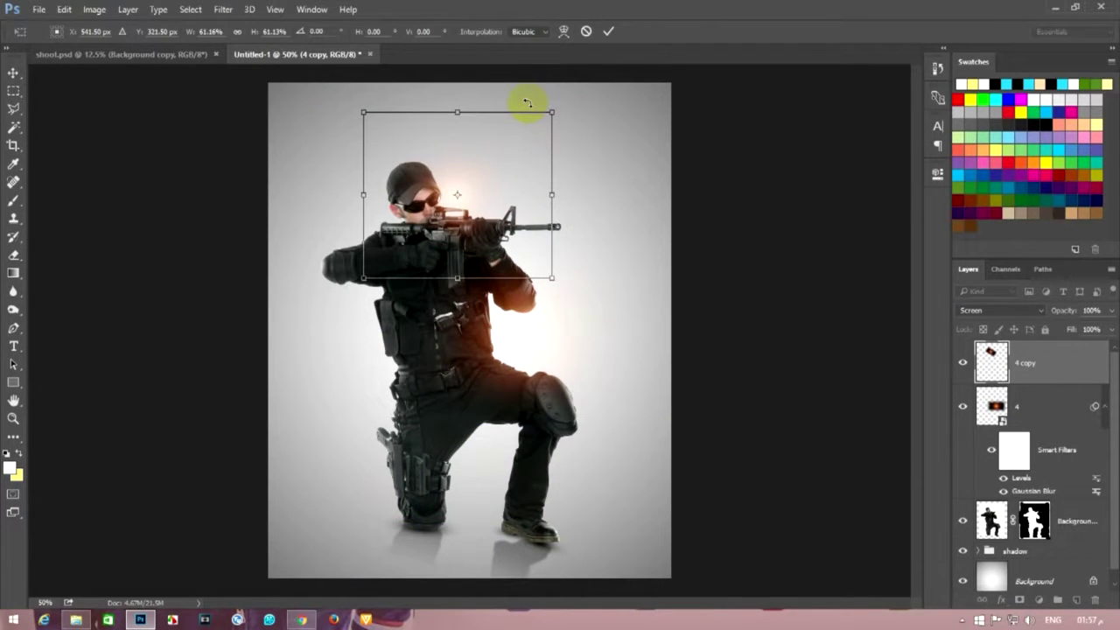
key(Return)
click(13, 91)
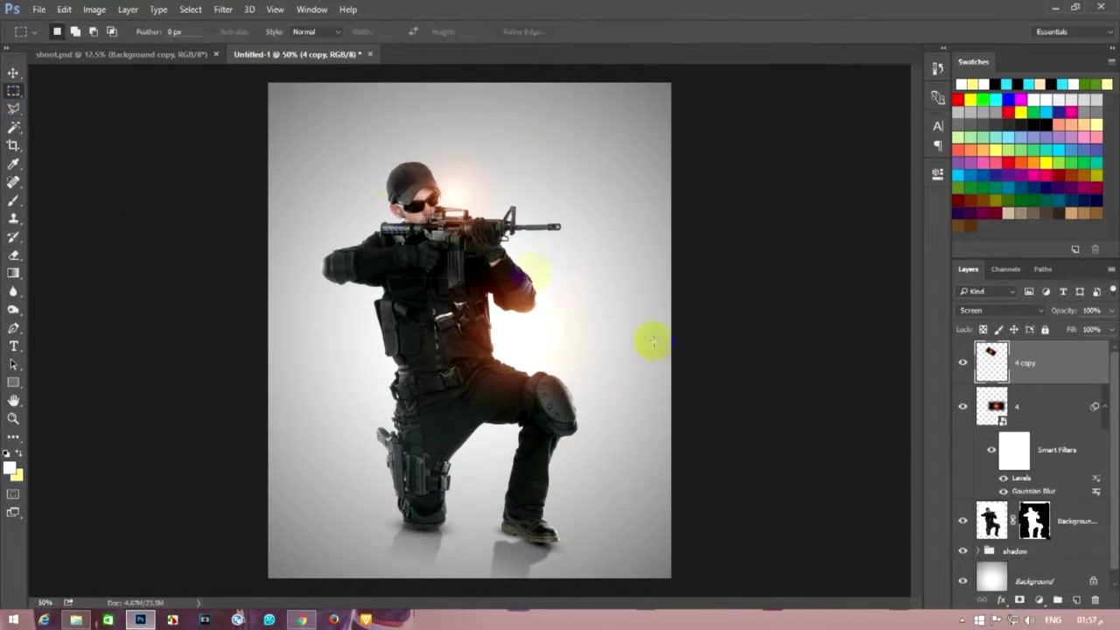
- Give the soldier layer a red-orange Outer Glow using the Softer technique
drag(1024, 525, 1092, 600)
click(1003, 601)
click(995, 545)
mouse_move(525, 99)
mouse_down()
mouse_move(906, 173)
mouse_move(794, 160)
mouse_up()
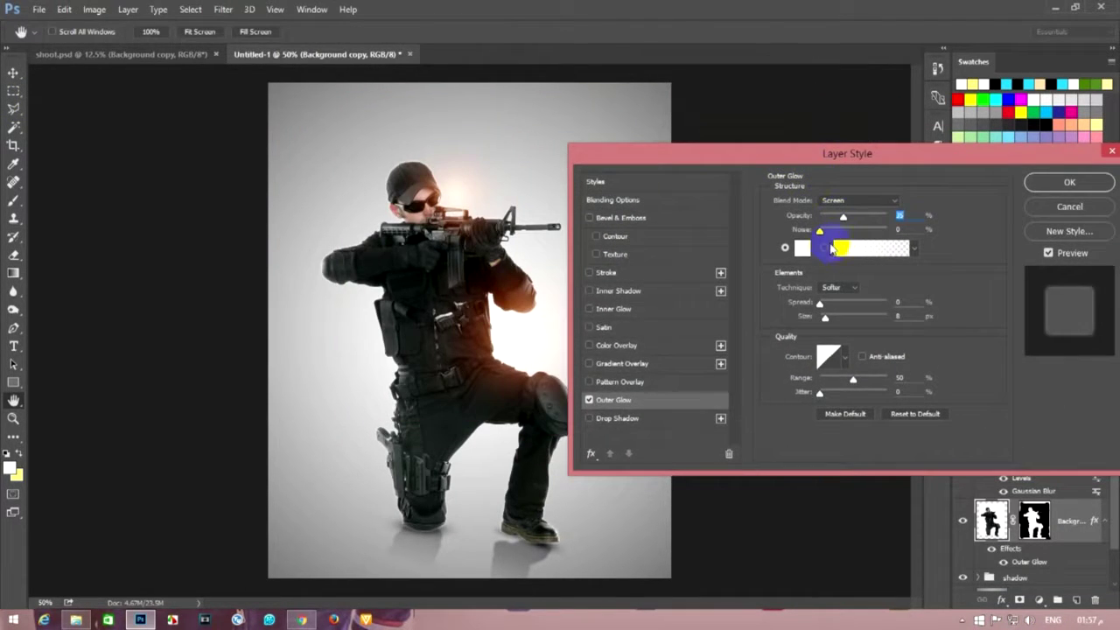
click(802, 247)
click(479, 176)
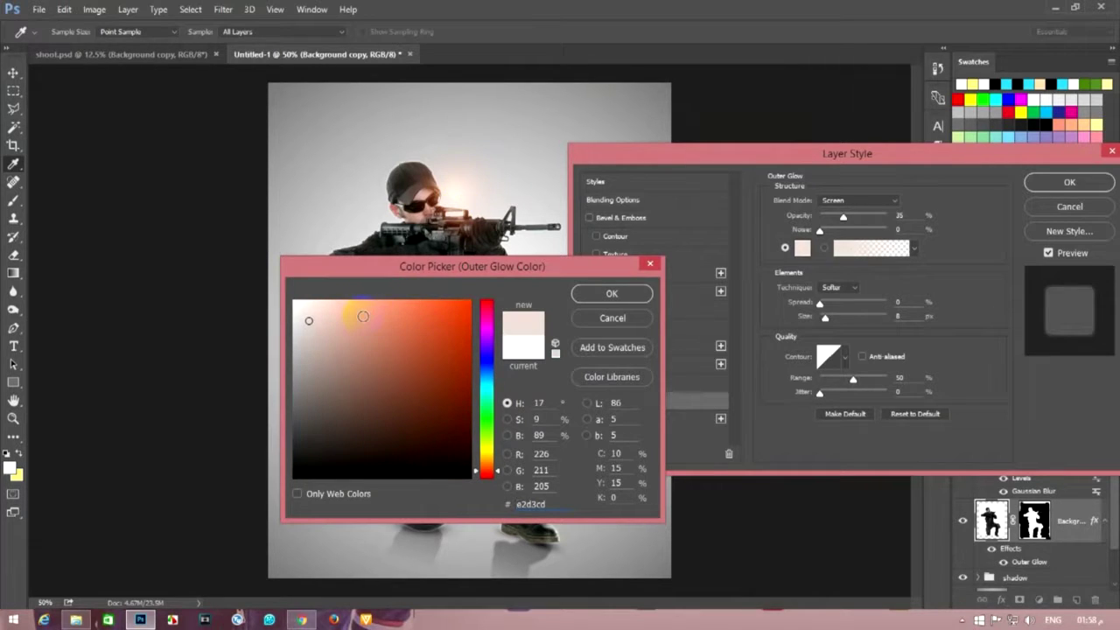
drag(363, 316, 462, 331)
click(611, 293)
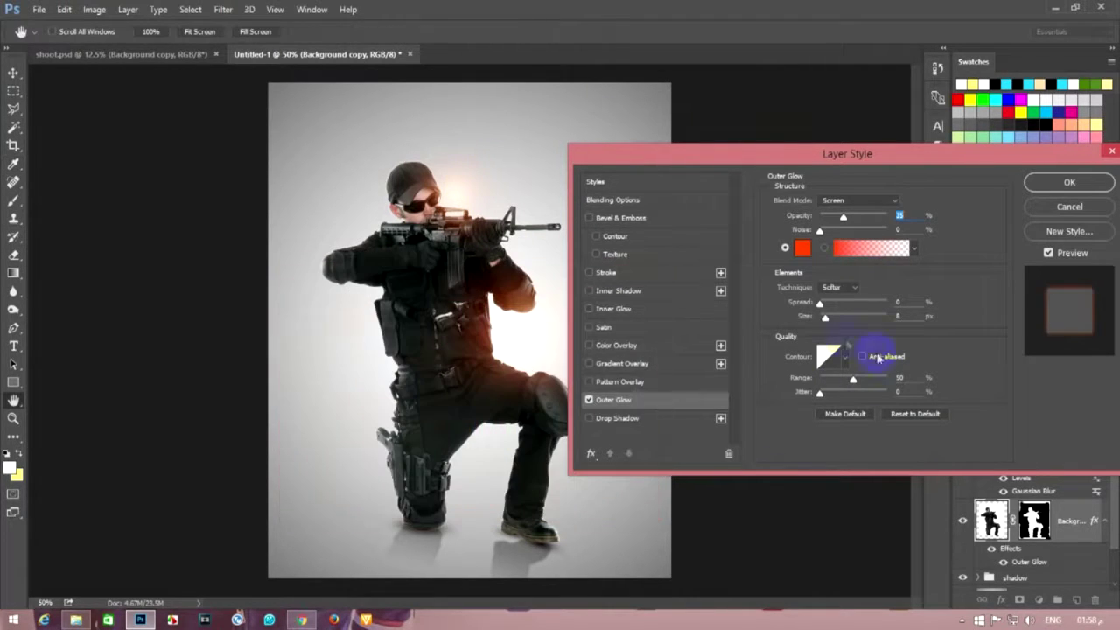
click(829, 299)
click(831, 299)
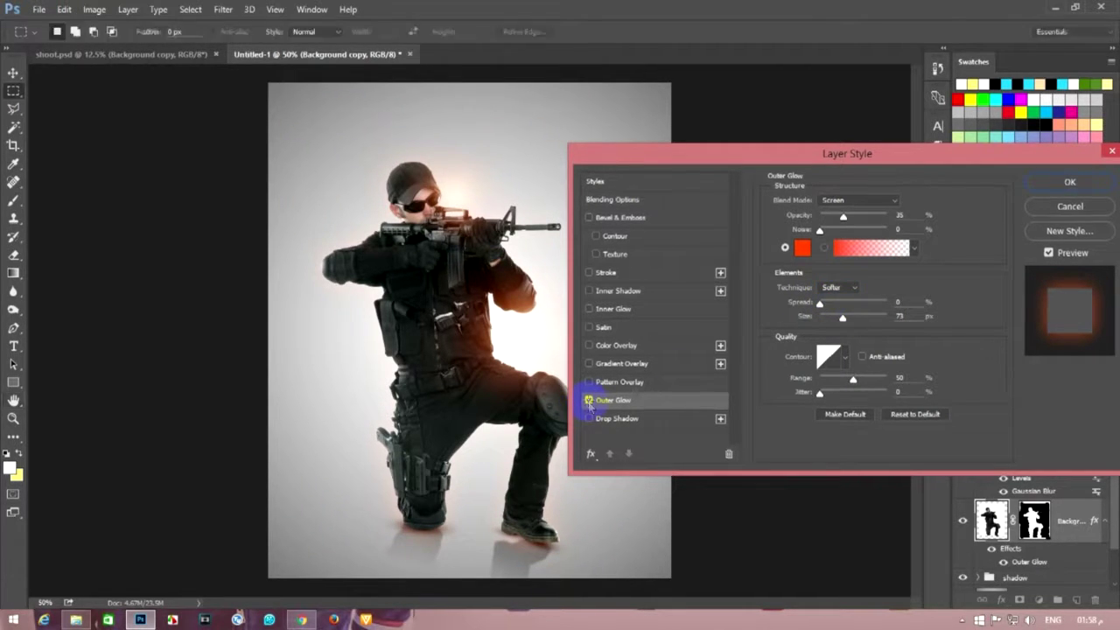
- Try colour overlay, satin and inner glow, then keep only the Outer Glow and return to the best folder
double_click(1094, 523)
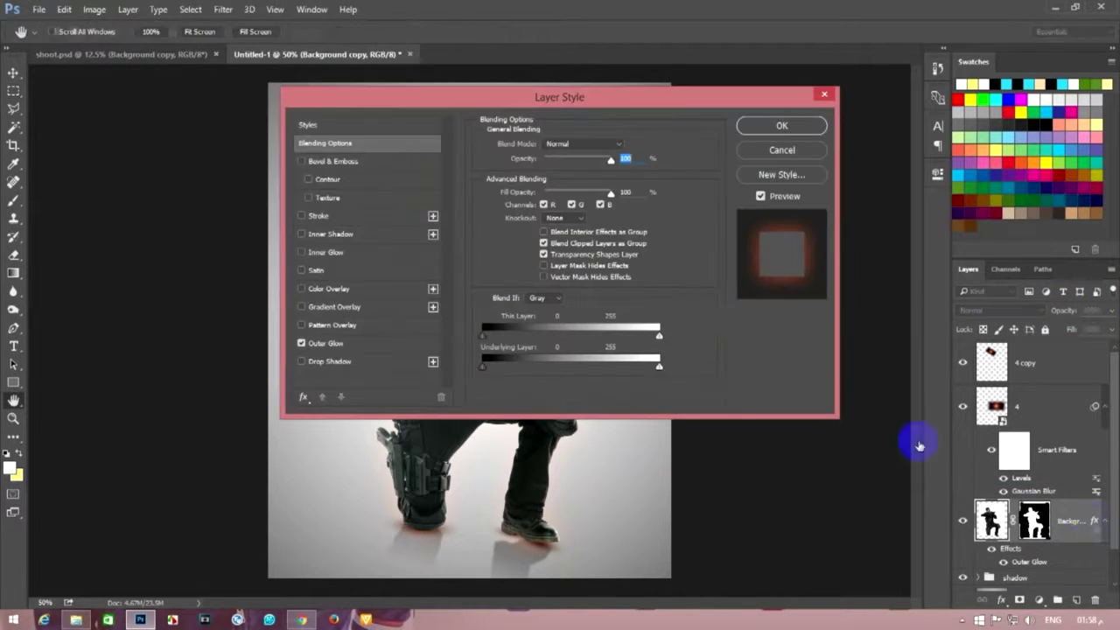
click(296, 344)
drag(418, 110, 865, 199)
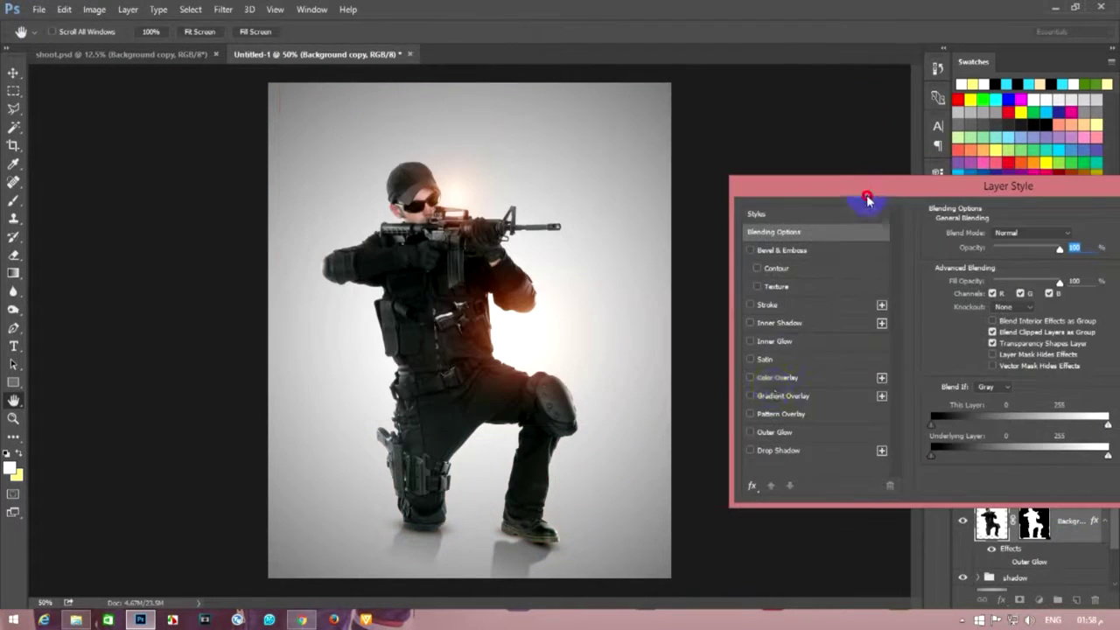
click(772, 379)
click(750, 360)
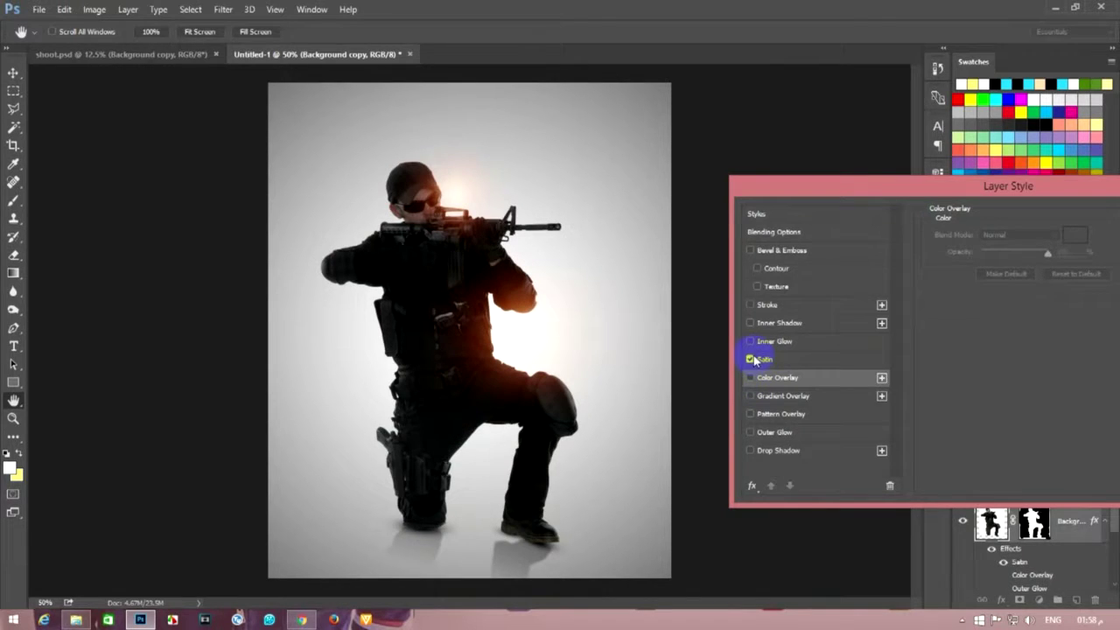
click(751, 360)
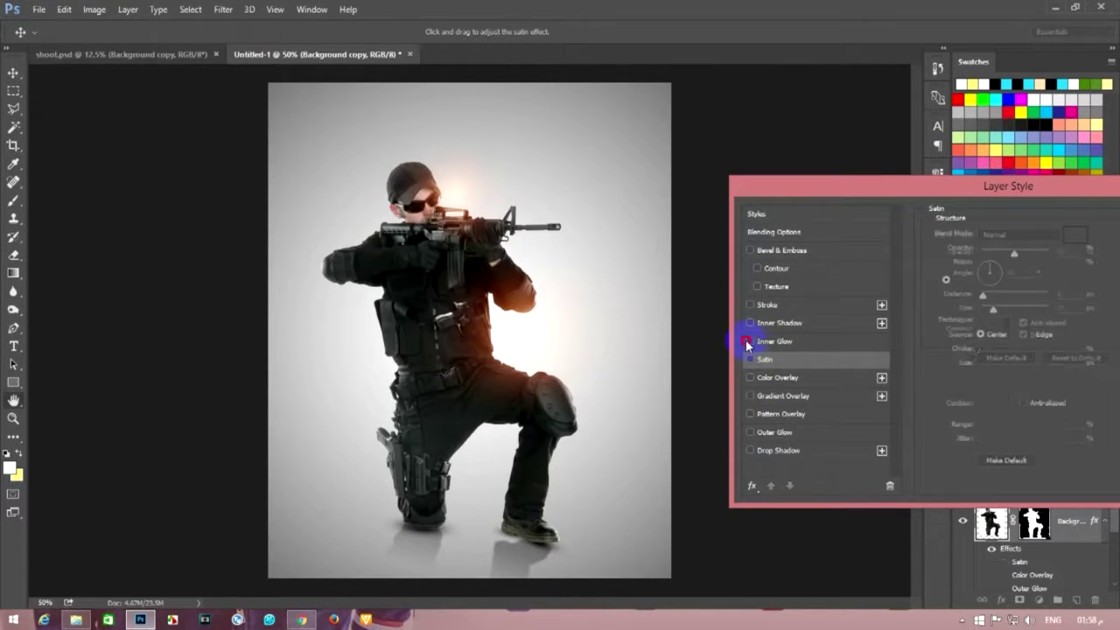
click(751, 341)
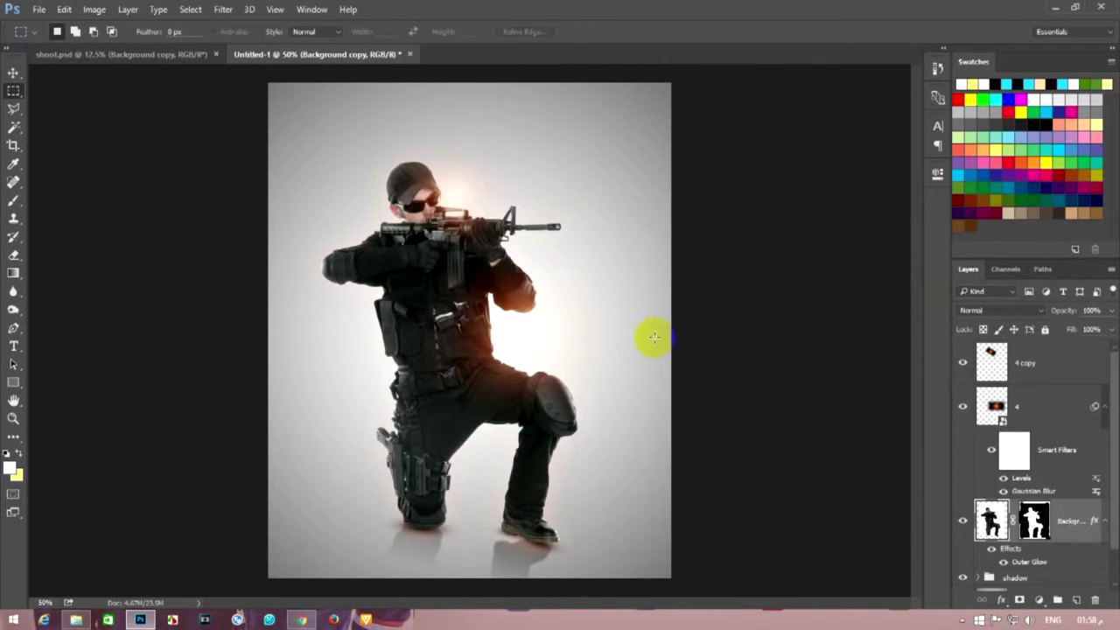
double_click(1093, 524)
click(403, 433)
click(848, 217)
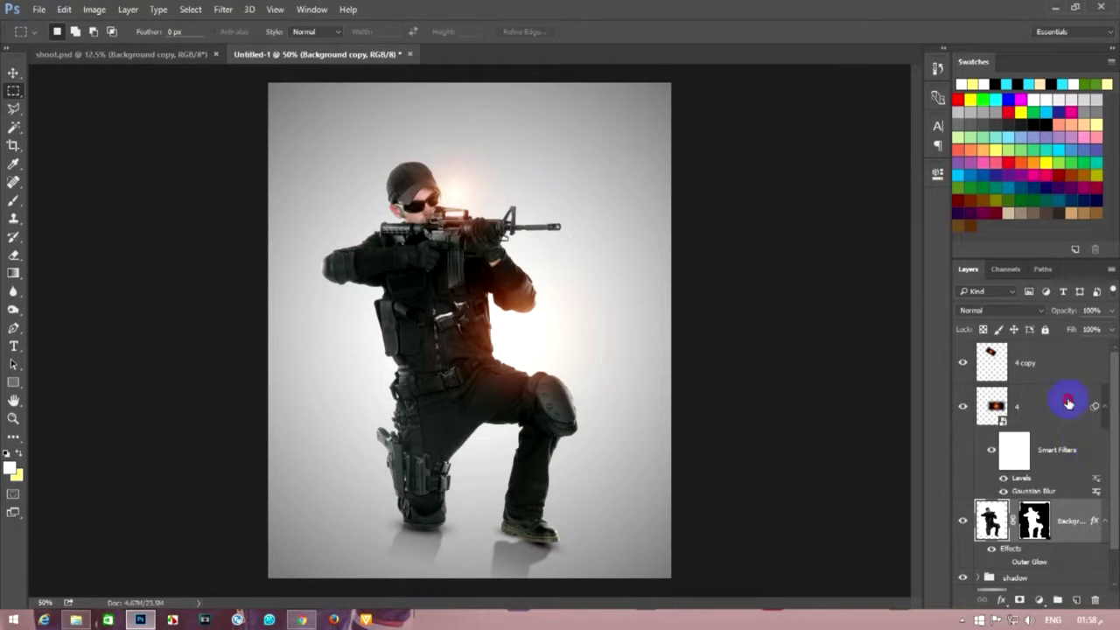
click(76, 619)
click(13, 44)
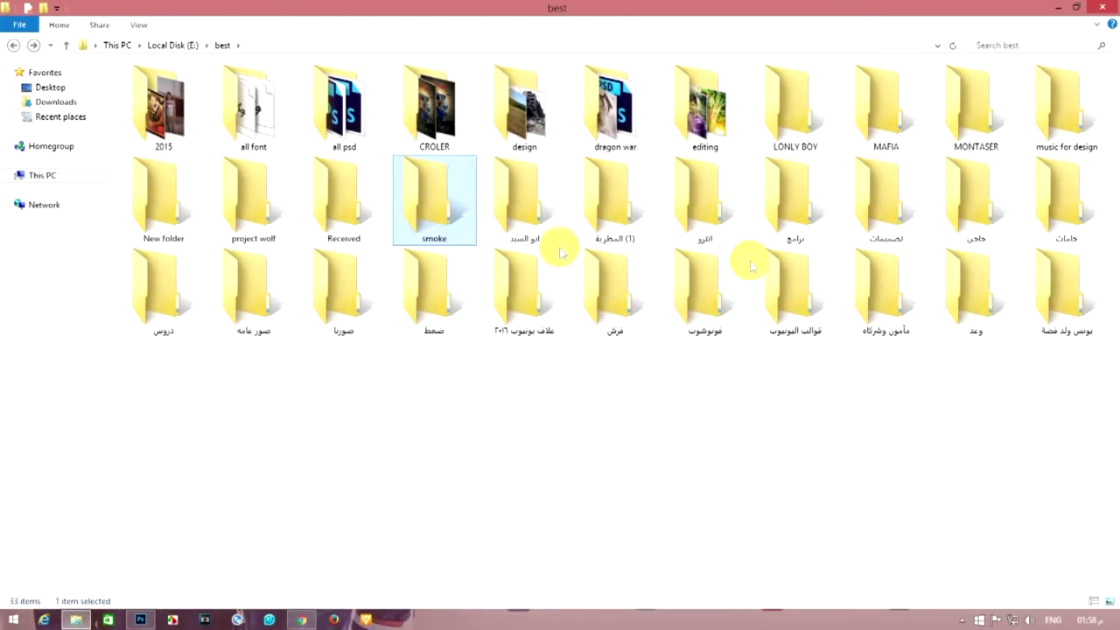
- Browse خامات > 023_BulletRendersPack > Bullet 2 and preview the bullet 2 image
double_click(1089, 184)
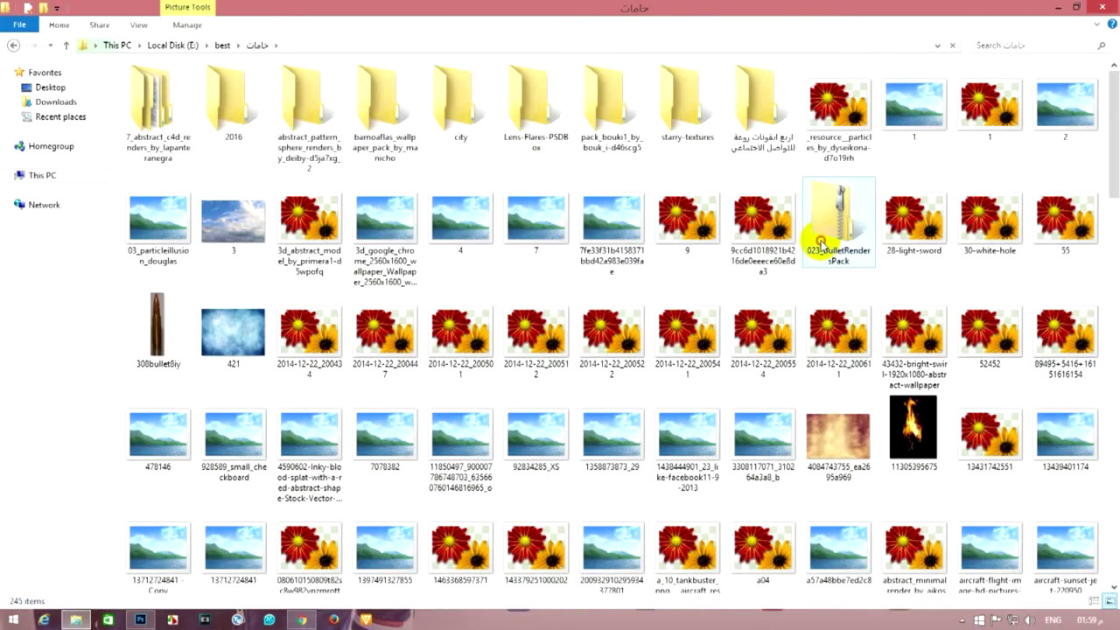
double_click(837, 236)
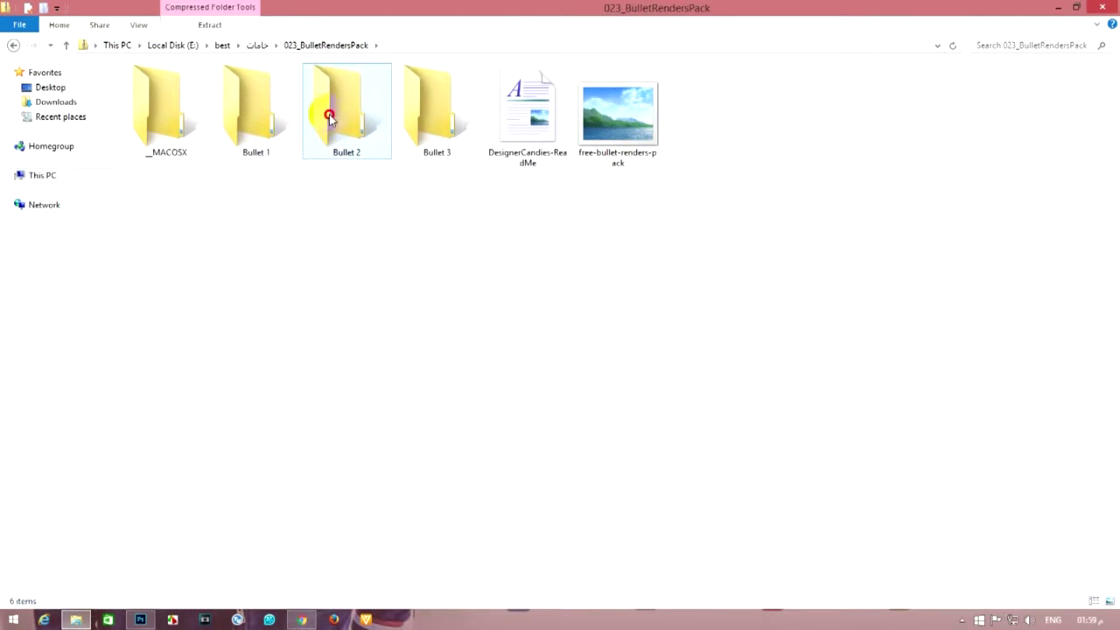
double_click(332, 120)
ctrl+scroll(347, 265, up, 3)
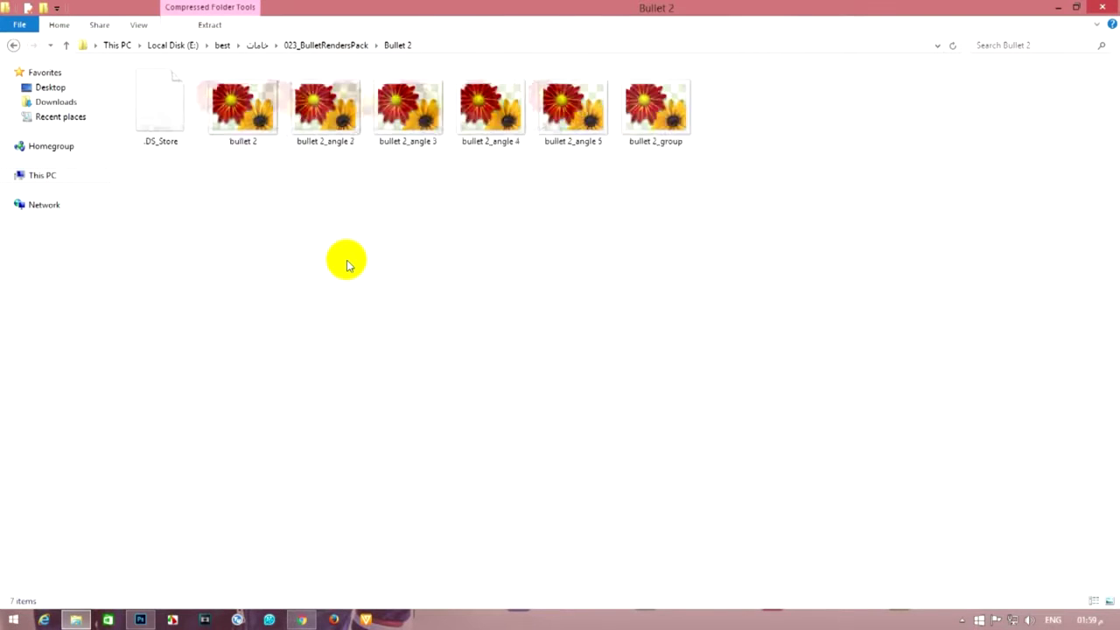
drag(320, 270, 259, 130)
double_click(260, 125)
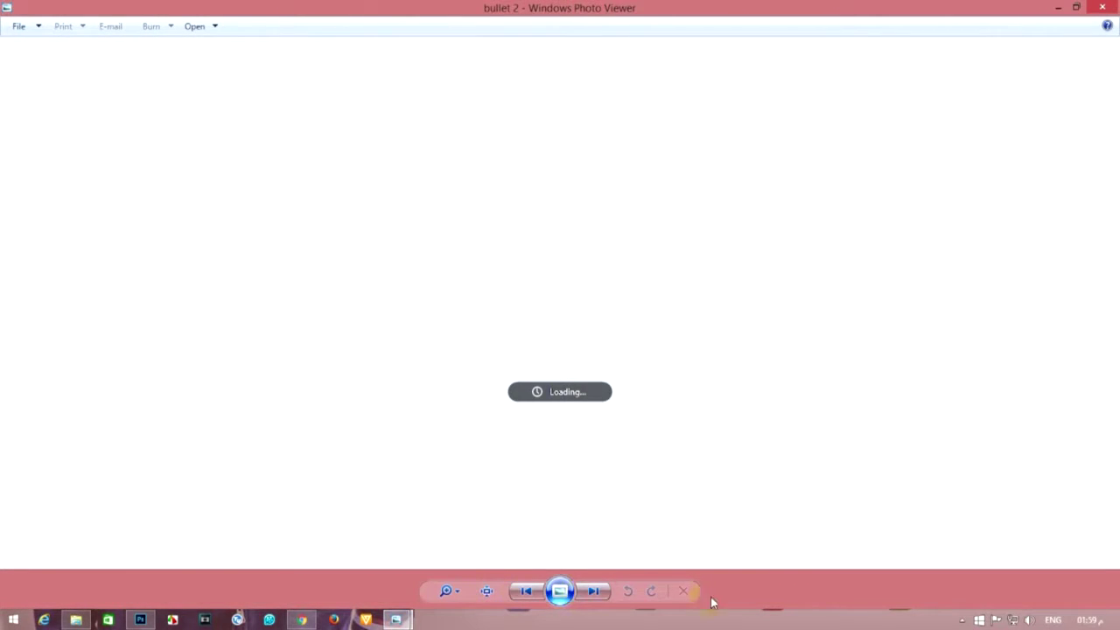
- Step through the bullet renders, settle on bullet 2_angle 3, and drag it toward Photoshop
click(586, 597)
key(Right)
key(Right)
key(Left)
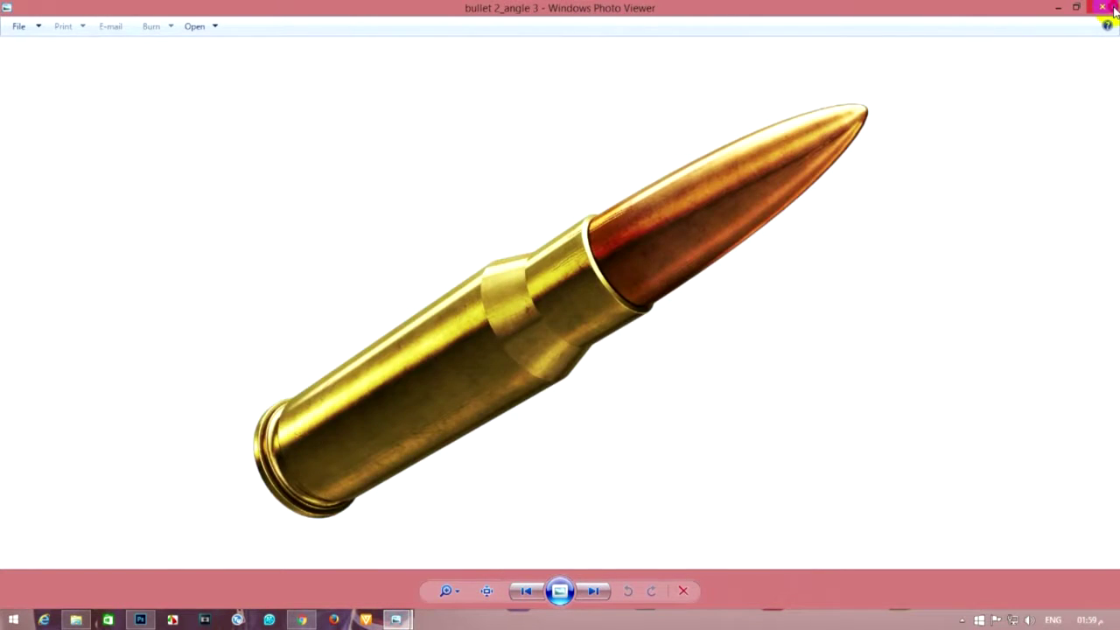
click(1112, 8)
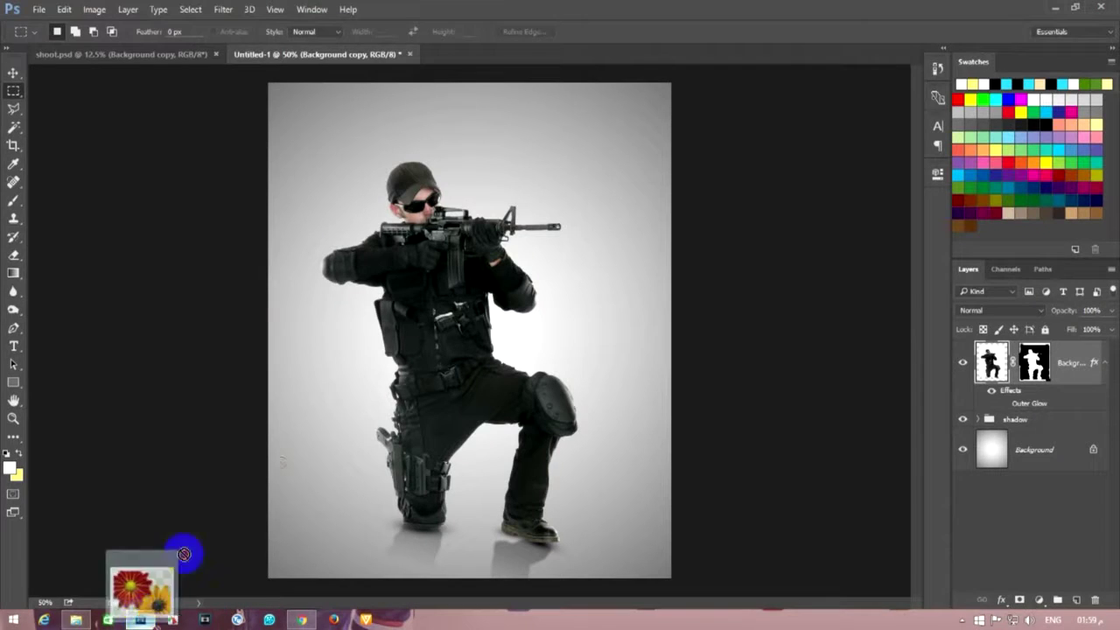
drag(106, 623, 354, 407)
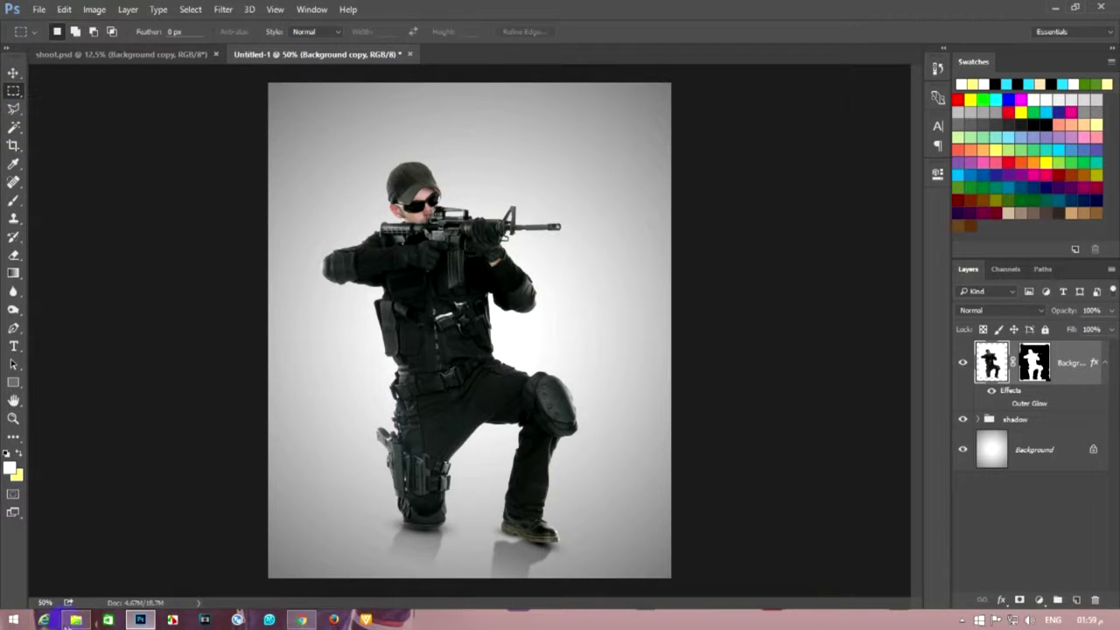
- Place bullet 2_angle 3 beside the rifle muzzle, rotated 21.43° and scaled to 22.31%
click(75, 620)
drag(432, 112, 385, 435)
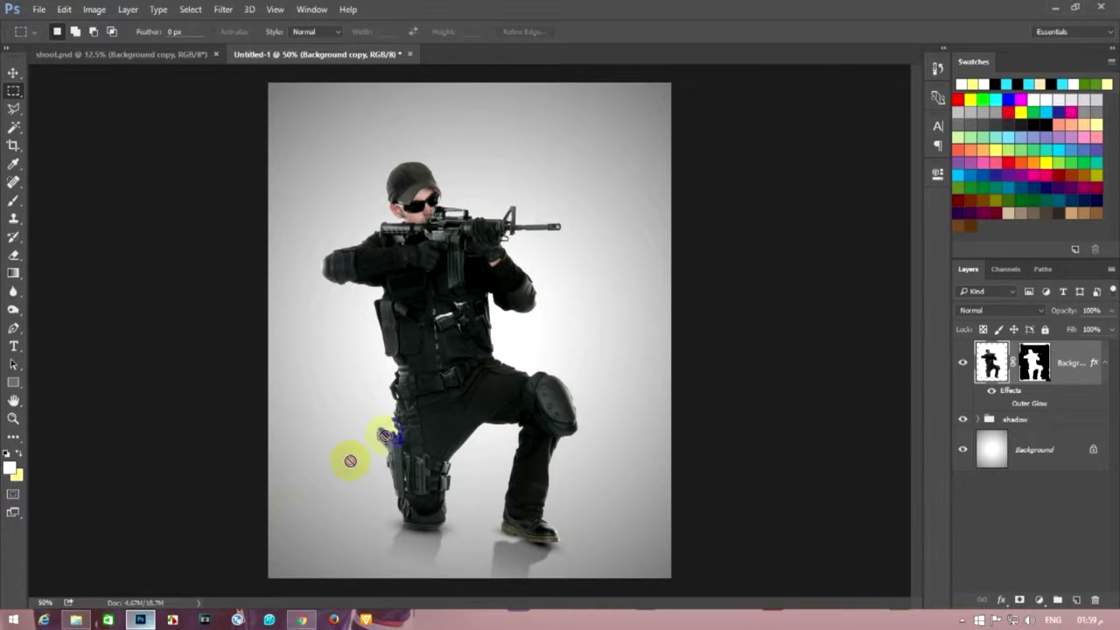
drag(499, 135, 524, 65)
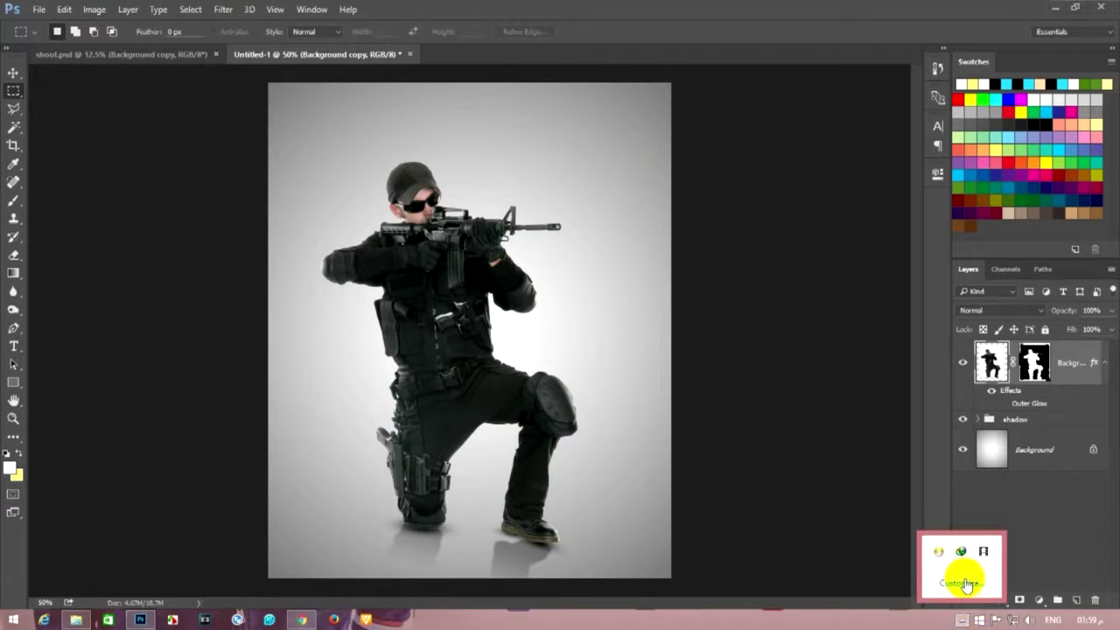
click(75, 620)
drag(382, 222, 384, 306)
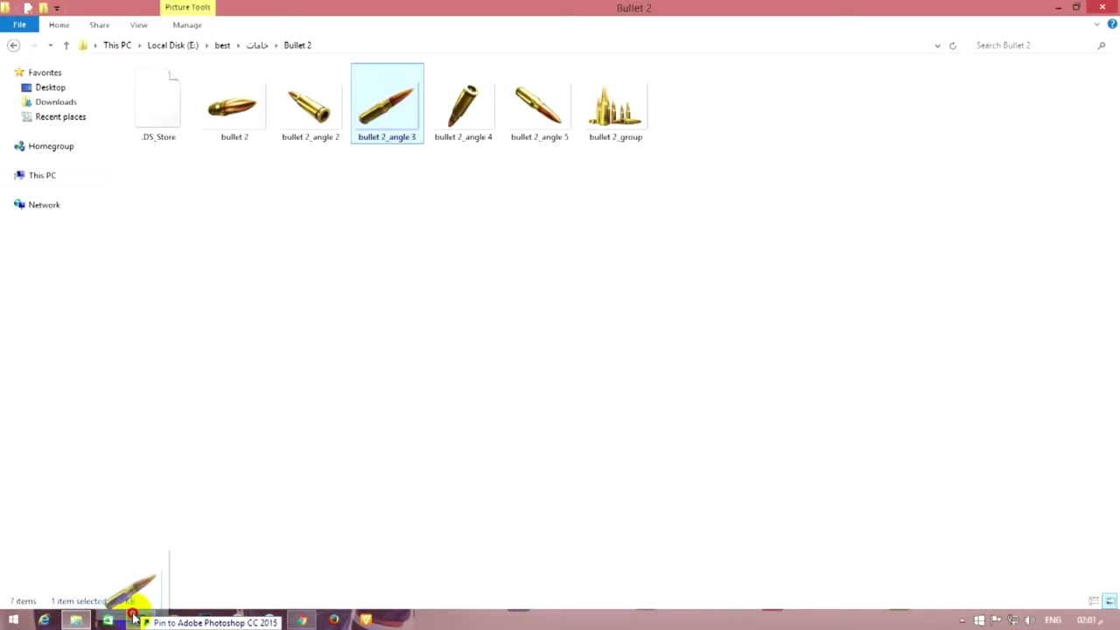
mouse_move(480, 263)
mouse_down()
mouse_move(487, 338)
mouse_move(577, 236)
mouse_up()
drag(612, 193, 501, 267)
- At 300% zoom, level the bullet and scale it to about 16% just ahead of the muzzle
key(ctrl+plus)
key(ctrl+plus)
key(ctrl+plus)
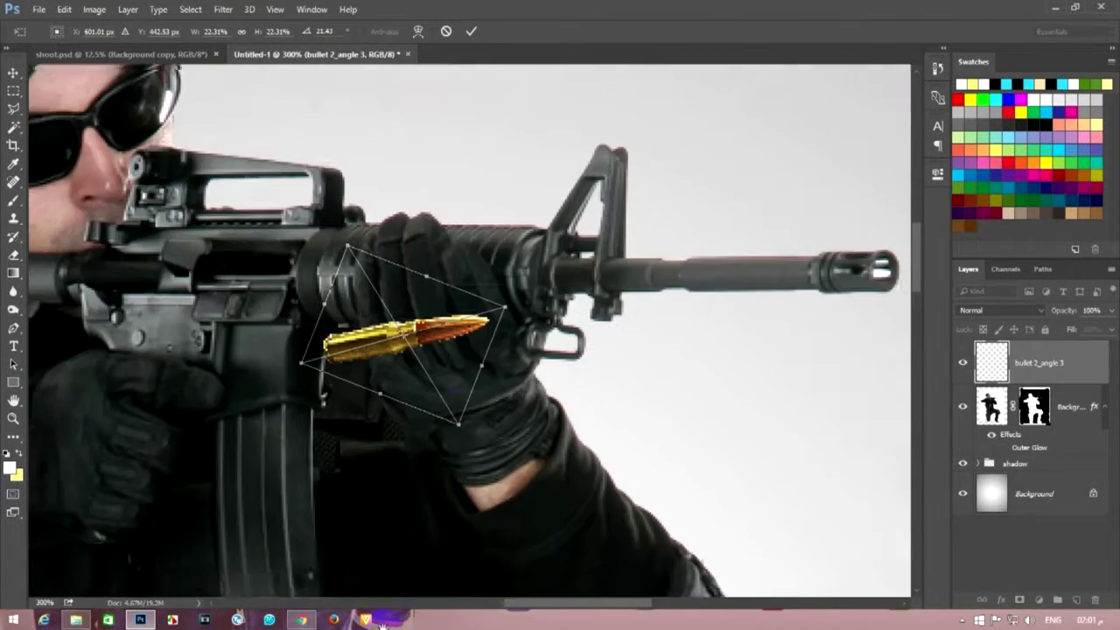
mouse_move(463, 342)
mouse_down()
mouse_move(456, 366)
mouse_move(213, 362)
mouse_move(781, 265)
mouse_move(825, 344)
mouse_move(825, 323)
mouse_up()
mouse_move(800, 279)
mouse_down()
mouse_move(742, 292)
mouse_move(809, 318)
mouse_move(845, 309)
mouse_move(849, 335)
mouse_move(825, 300)
mouse_move(845, 318)
mouse_up()
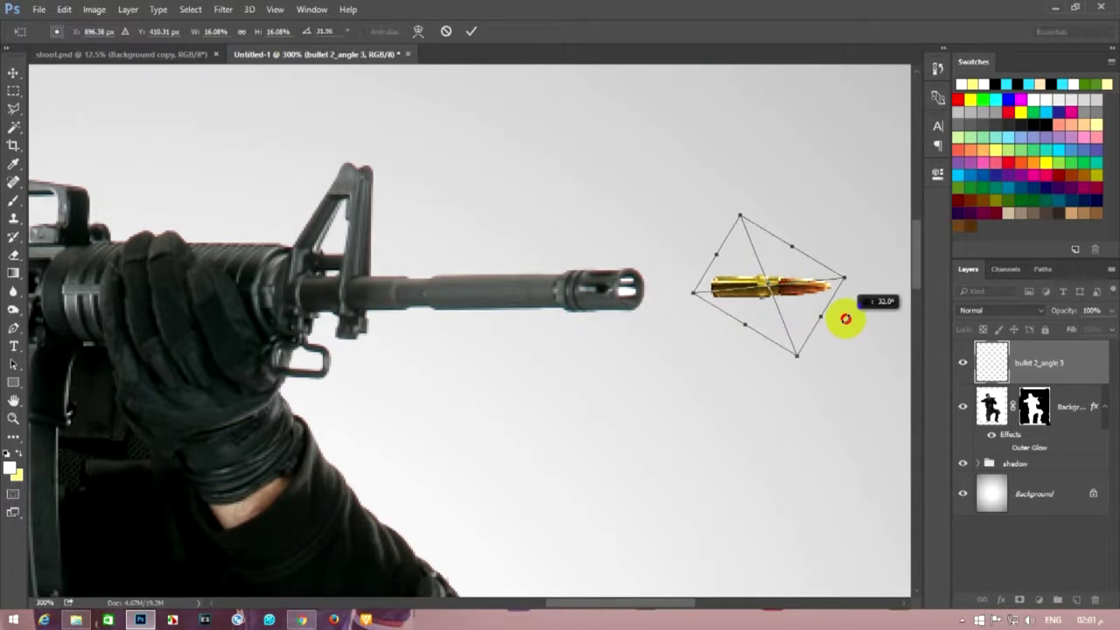
key(Return)
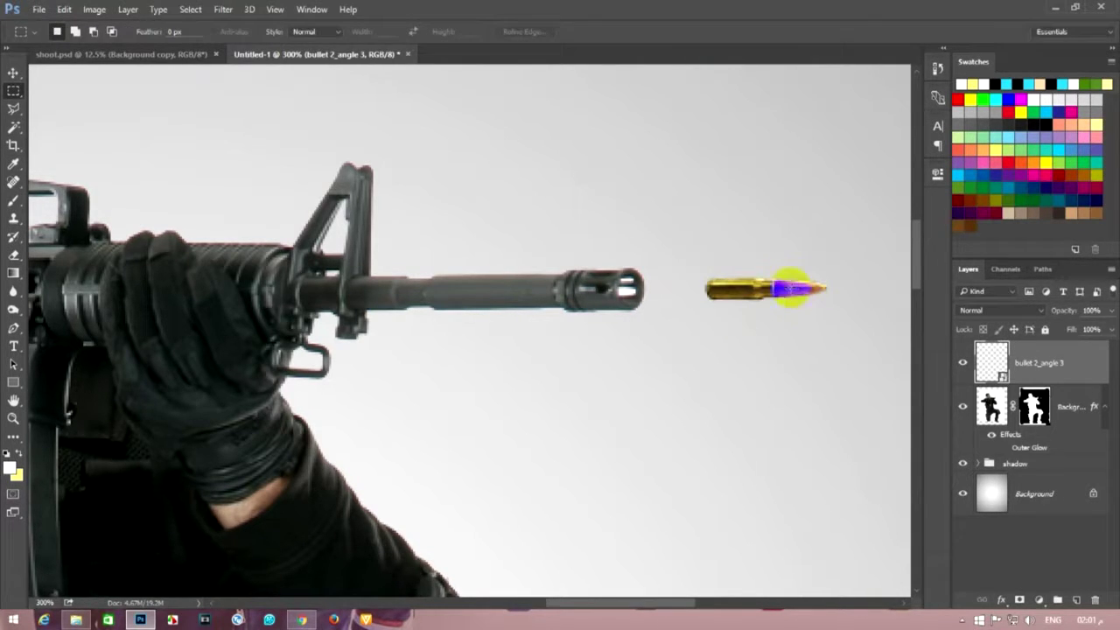
- Select the bullet layer and duplicate it
click(1043, 413)
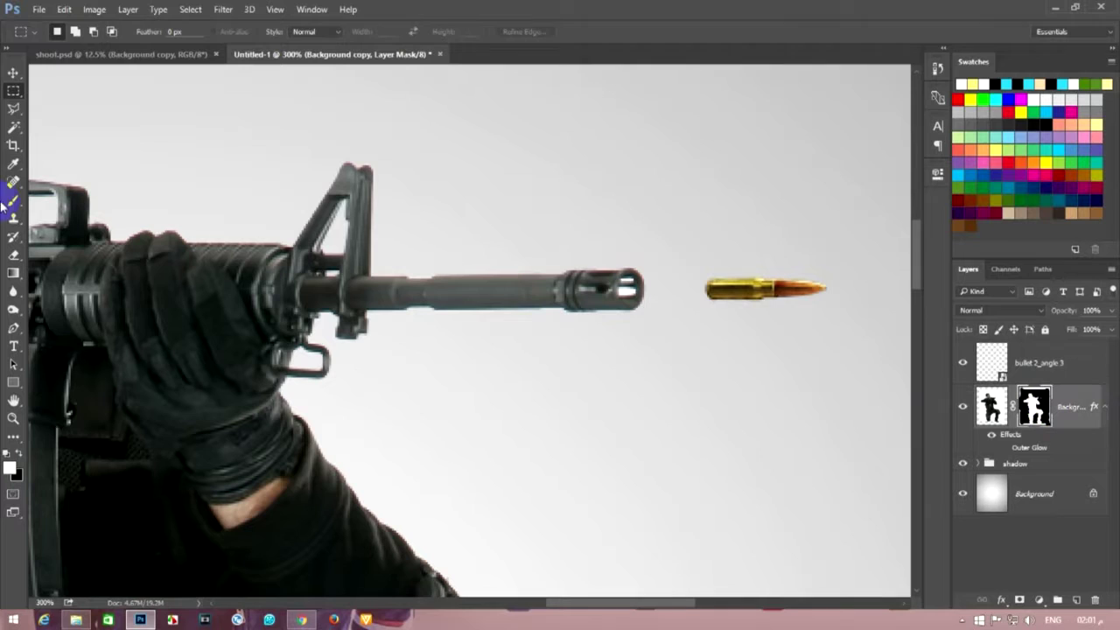
click(13, 128)
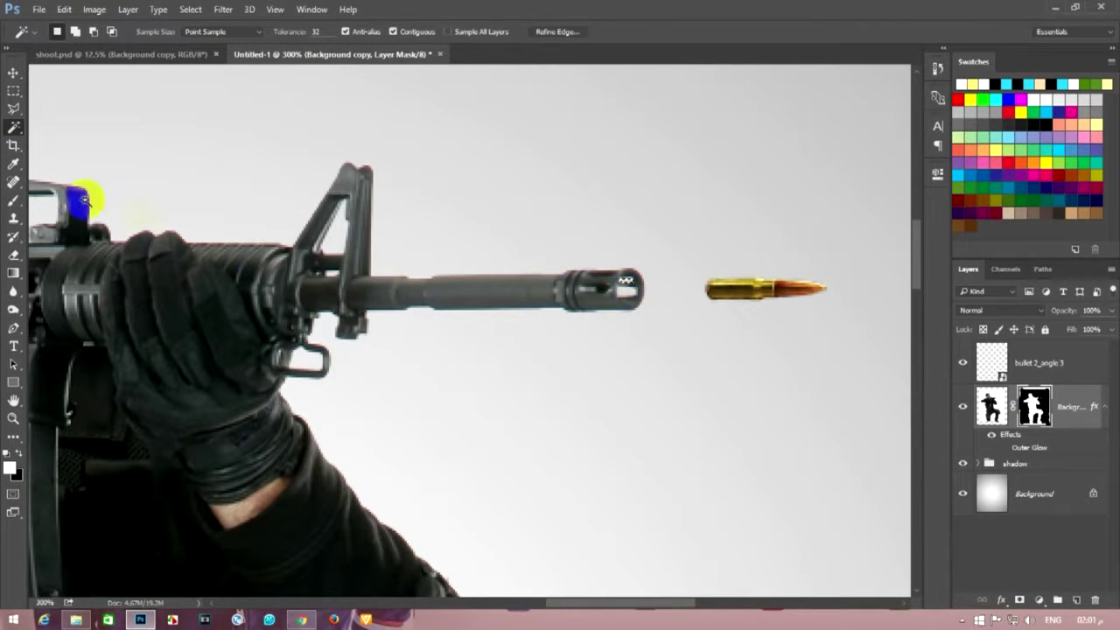
click(1061, 364)
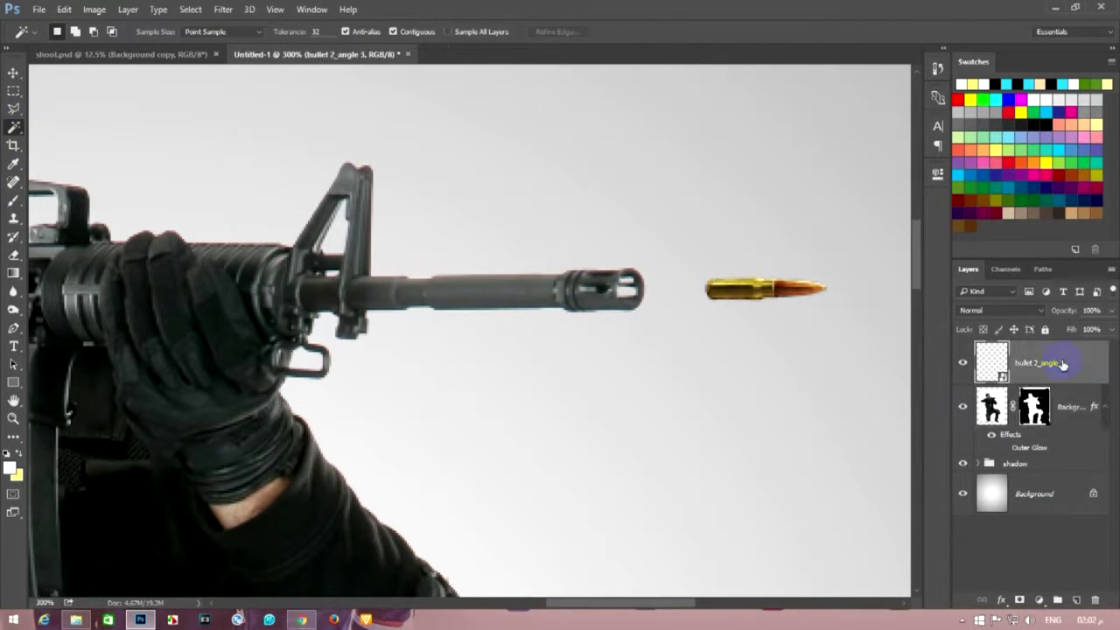
key(ctrl+j)
- Apply a Motion Blur with distance 27 to the bullet copy
click(1050, 407)
click(221, 9)
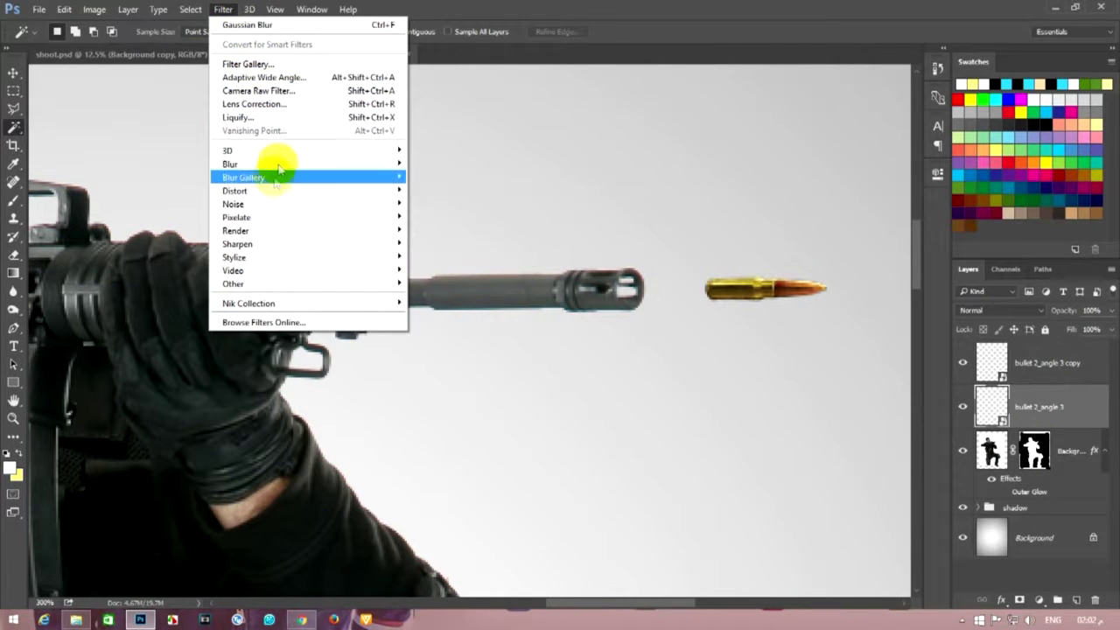
click(444, 217)
click(961, 216)
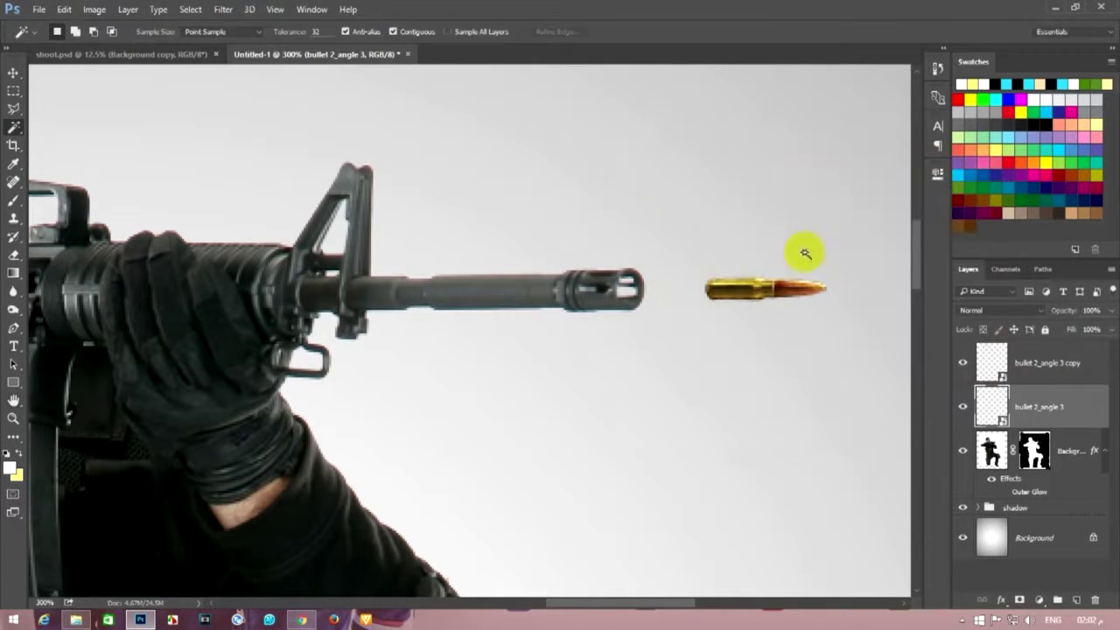
click(224, 10)
click(431, 242)
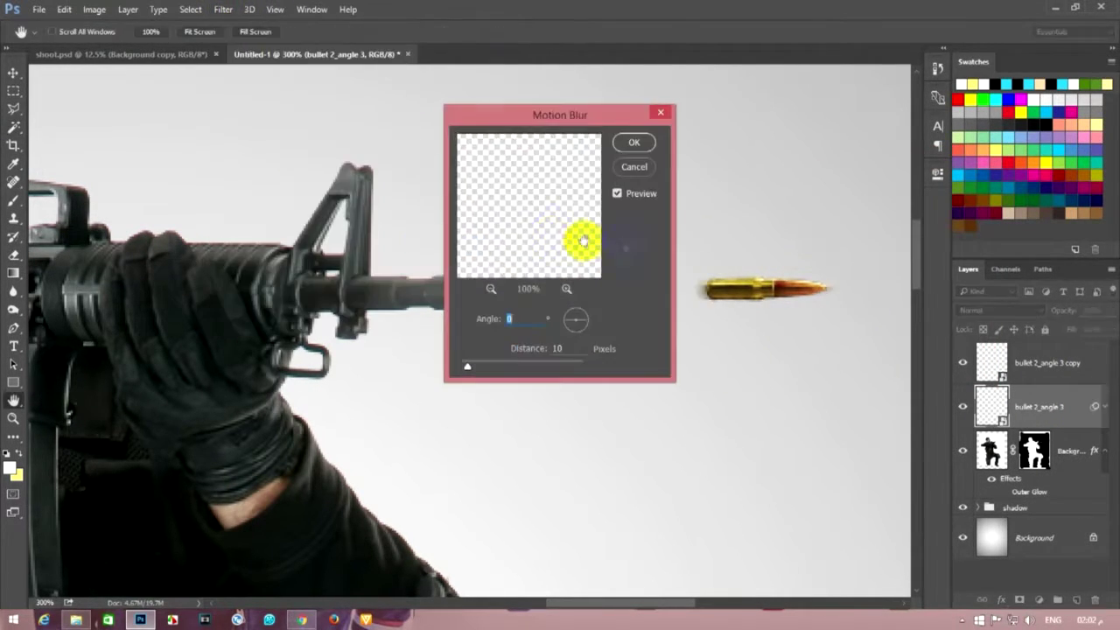
drag(542, 120, 446, 130)
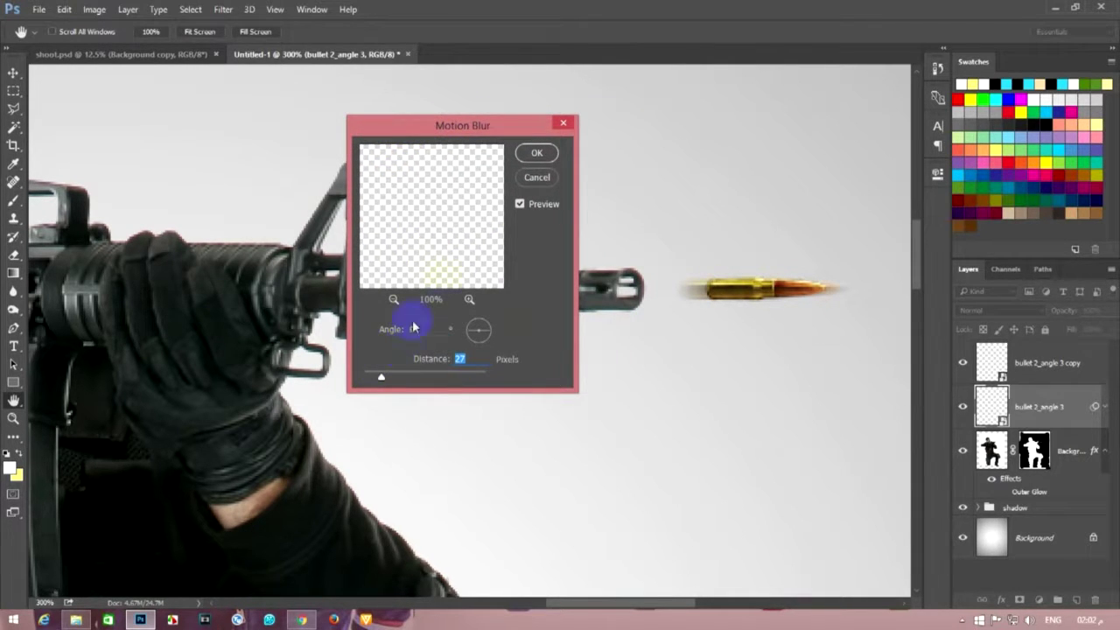
click(542, 153)
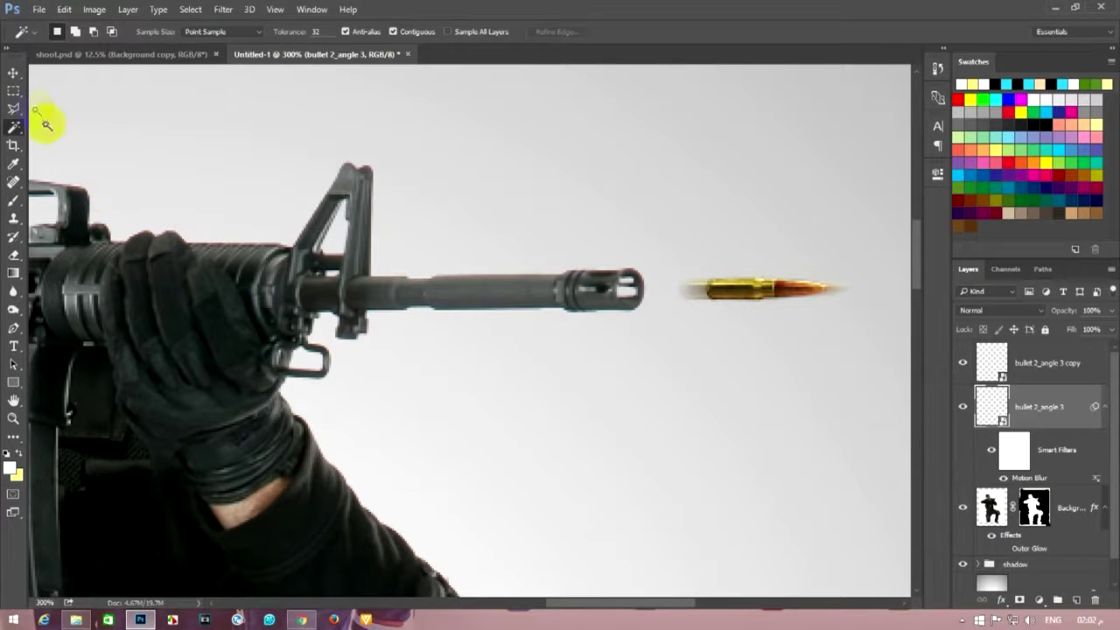
- Merge the two bullet layers and move the bullet left toward the barrel
key(v)
ctrl+click(969, 354)
right_click(1032, 362)
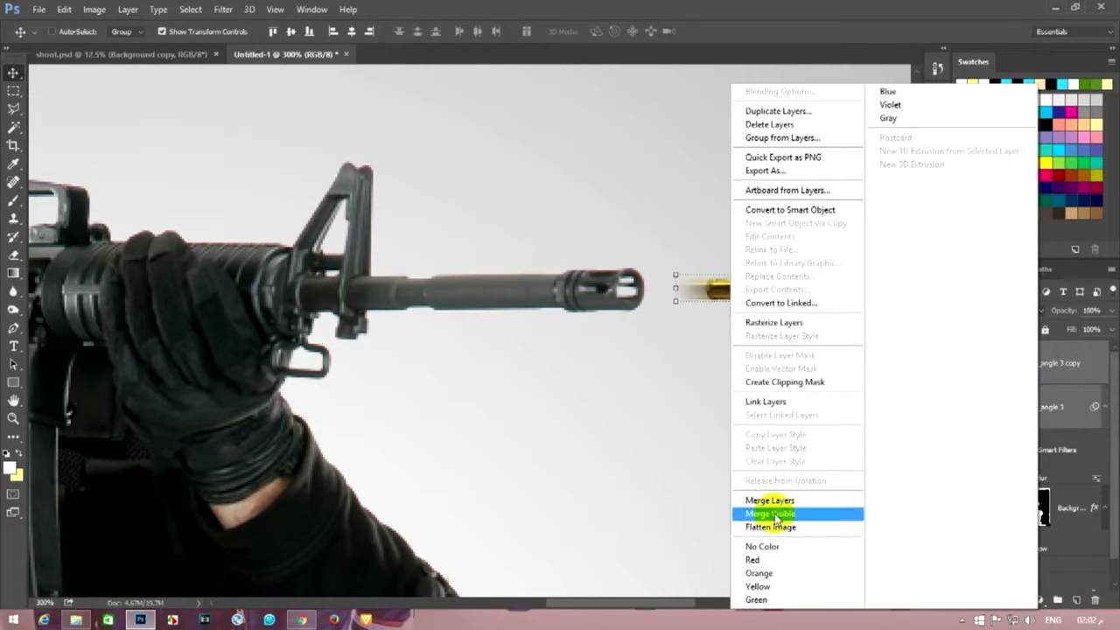
click(749, 512)
mouse_move(781, 305)
mouse_down()
mouse_move(728, 295)
mouse_move(746, 293)
mouse_up()
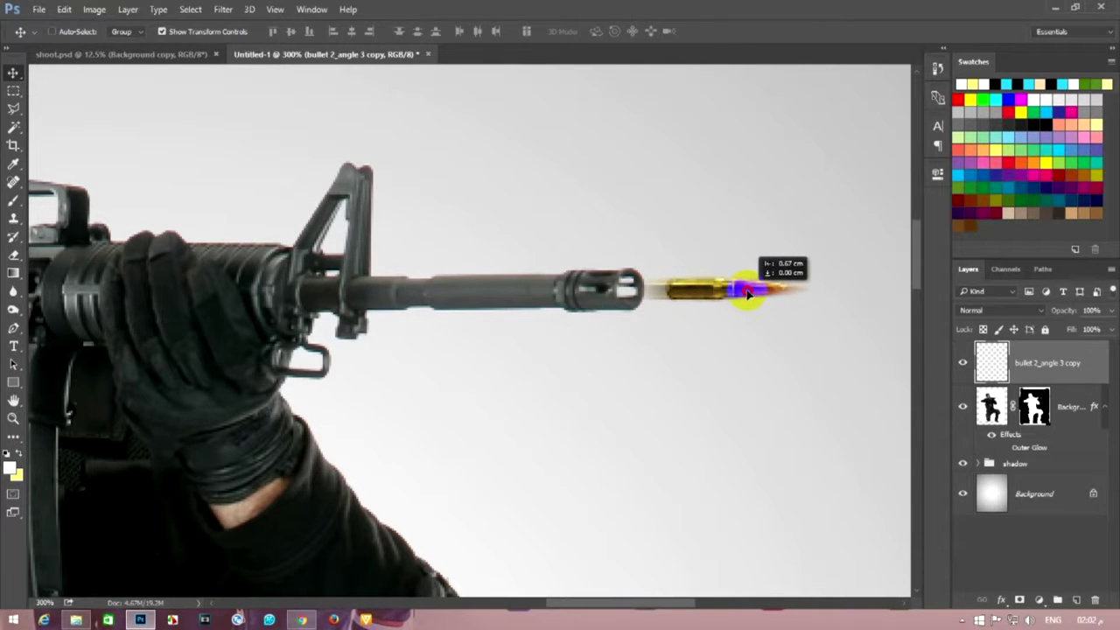
- Add an enlarged bullet copy lower down and a smaller copy scaled to about 36%
mouse_move(754, 281)
alt+mouse_down()
mouse_move(724, 324)
mouse_move(552, 354)
mouse_move(427, 342)
mouse_move(728, 335)
mouse_move(632, 288)
mouse_move(686, 298)
alt+mouse_up()
key(ctrl+t)
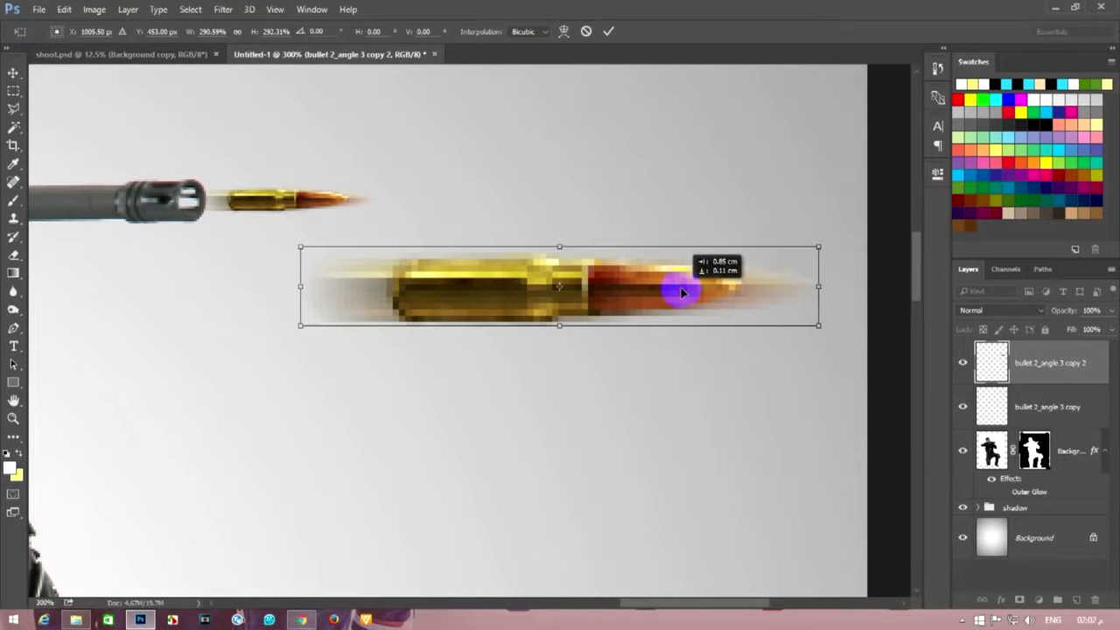
key(Return)
key(ctrl+minus)
key(ctrl+minus)
key(ctrl+minus)
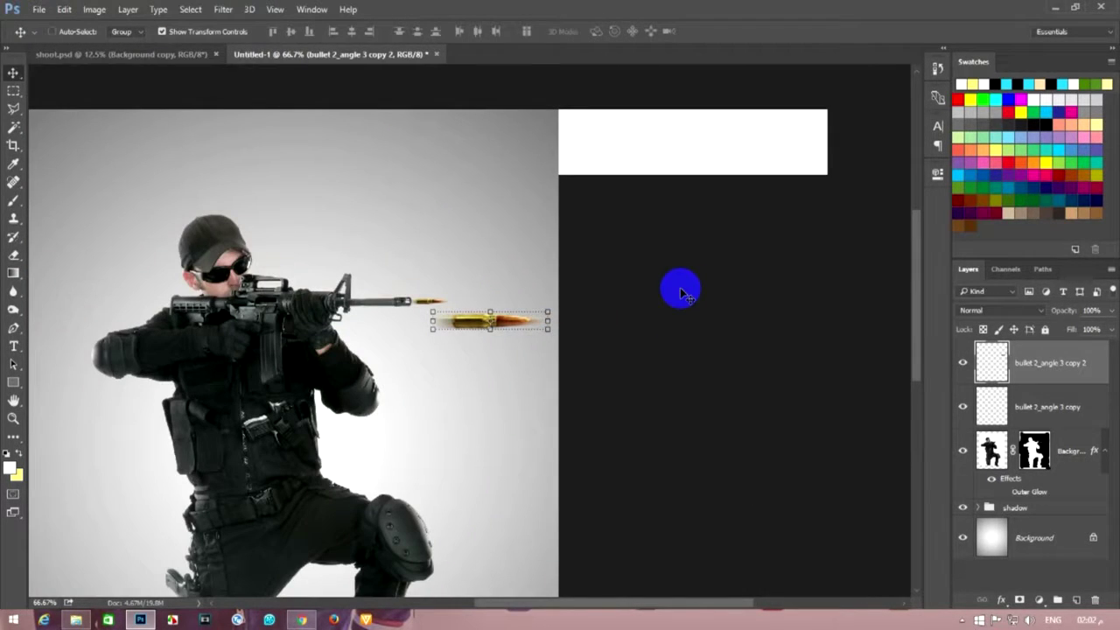
click(14, 90)
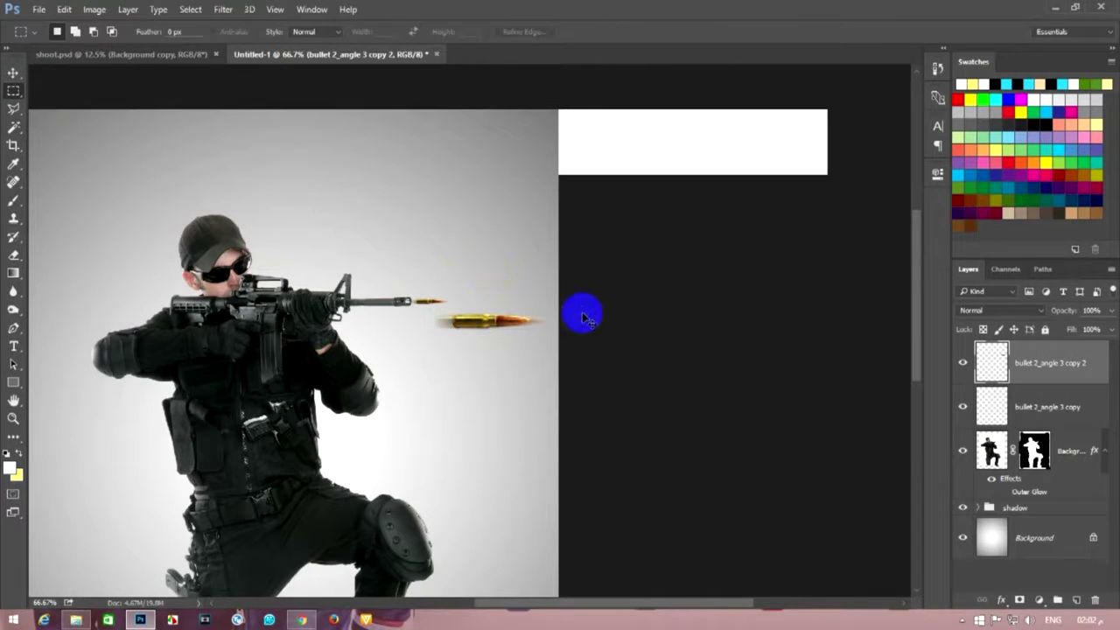
key(ctrl+j)
key(ctrl+t)
mouse_move(538, 327)
mouse_down()
mouse_move(481, 336)
mouse_move(525, 299)
mouse_move(515, 286)
mouse_up()
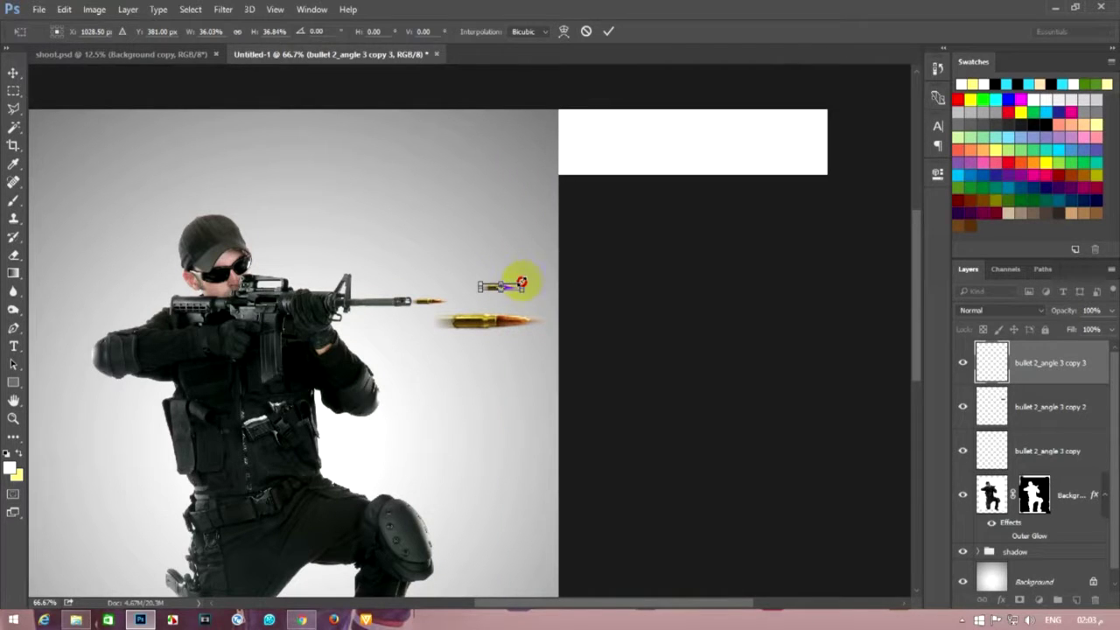
key(Return)
- Bring the bullet 2 image from the Bullet 2 folder onto the canvas
click(21, 91)
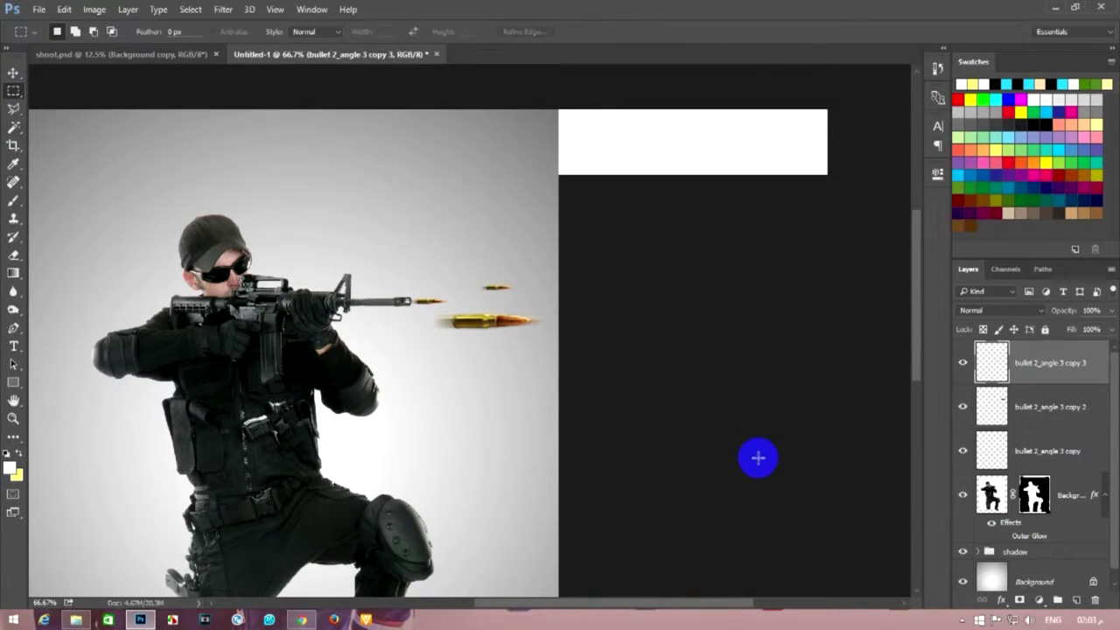
scroll(542, 406, up, 2)
scroll(543, 407, up, 2)
click(75, 620)
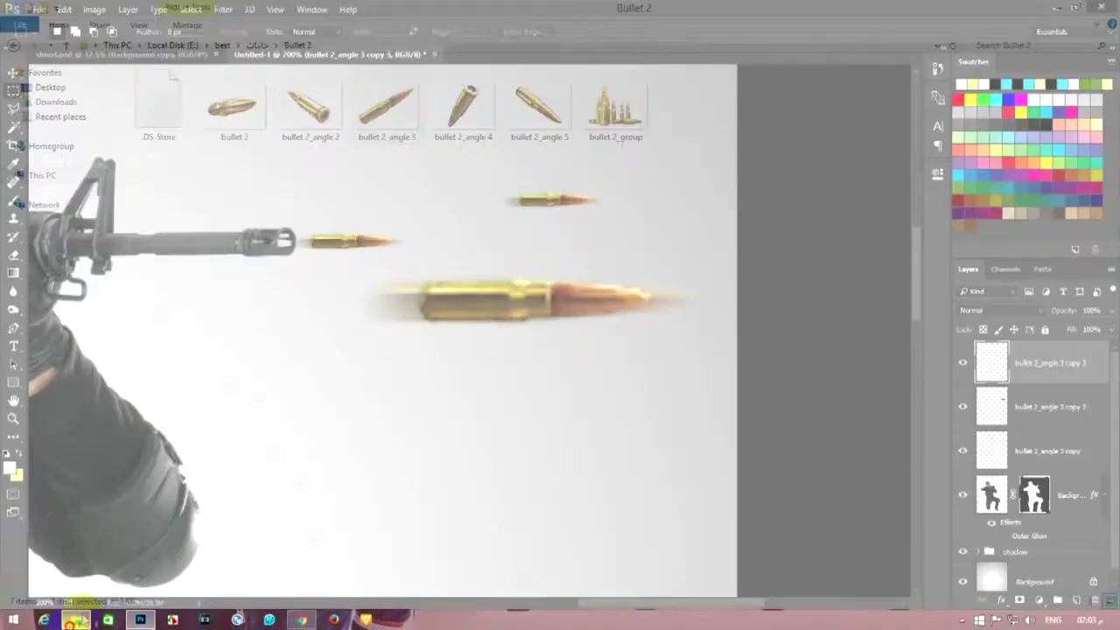
click(234, 110)
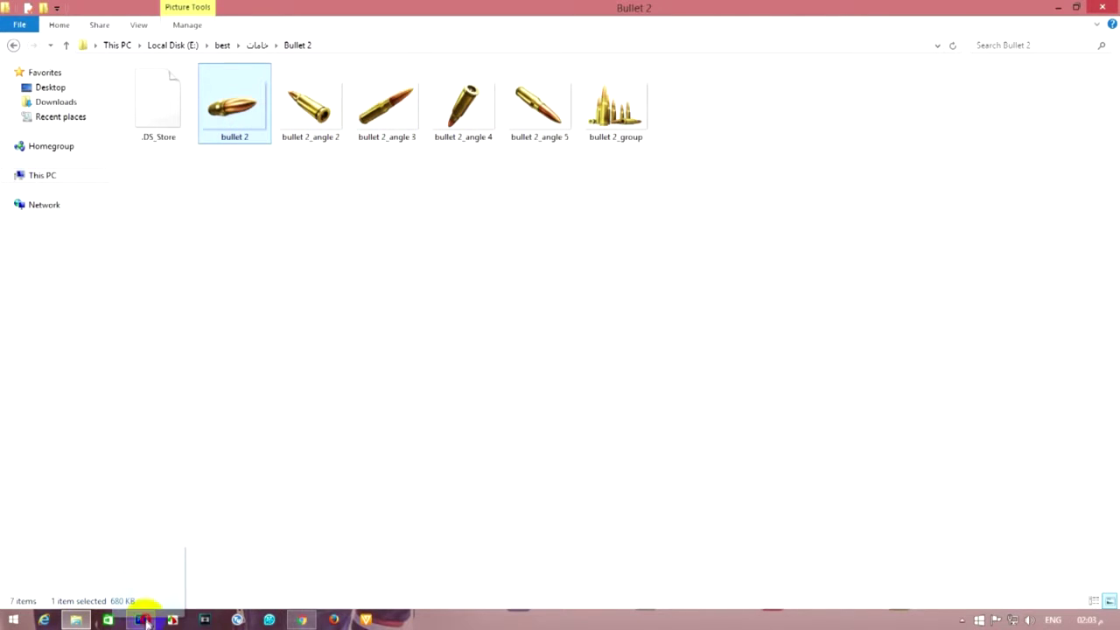
click(140, 619)
mouse_move(406, 418)
mouse_down()
mouse_move(429, 399)
mouse_move(532, 449)
mouse_move(741, 309)
mouse_up()
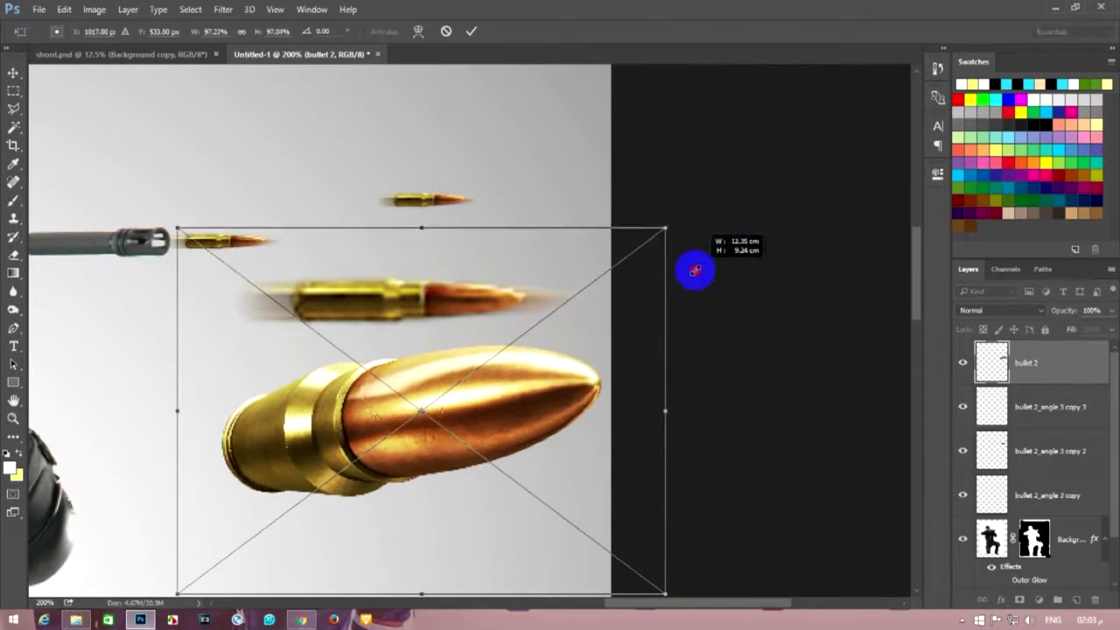
- Scale and position the bullet 2 render ahead of the rifle, then commit it
drag(807, 217, 673, 254)
drag(590, 359, 612, 376)
key(ctrl+minus)
key(ctrl+minus)
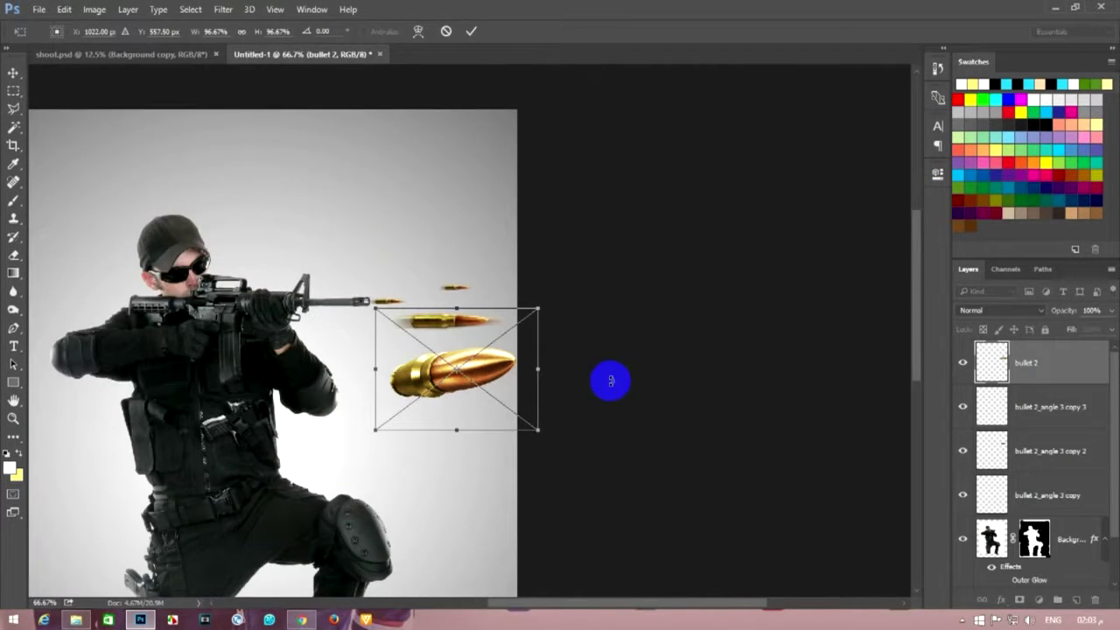
scroll(511, 378, down, 3)
mouse_move(501, 245)
mouse_down()
mouse_move(488, 265)
mouse_move(495, 271)
mouse_up()
key(Return)
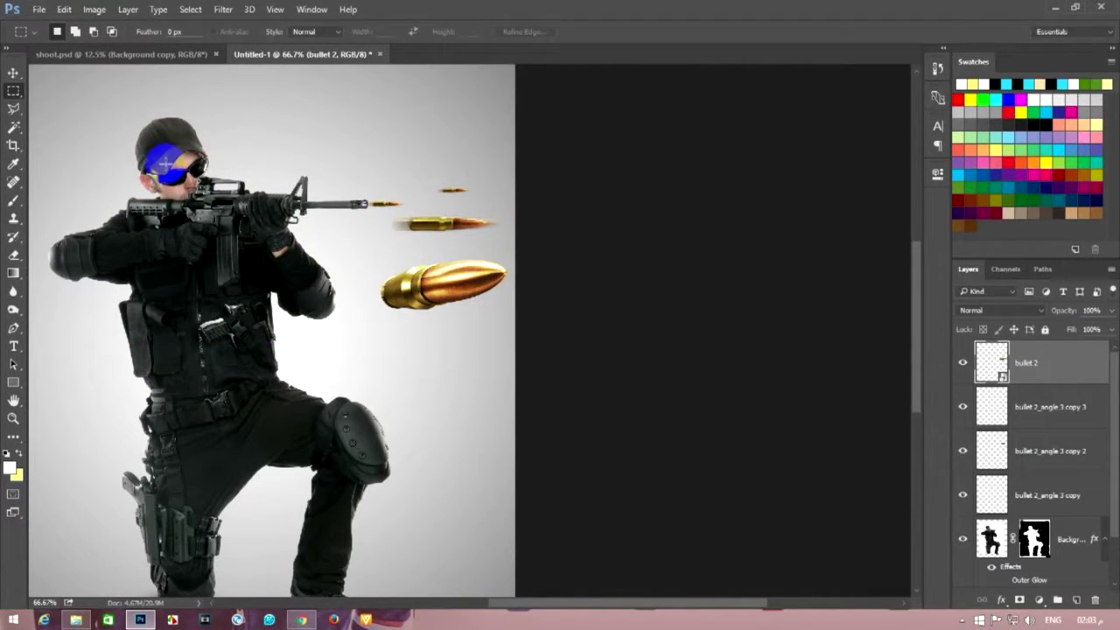
- Duplicate the large bullet layer and apply Motion Blur to the copy
click(223, 10)
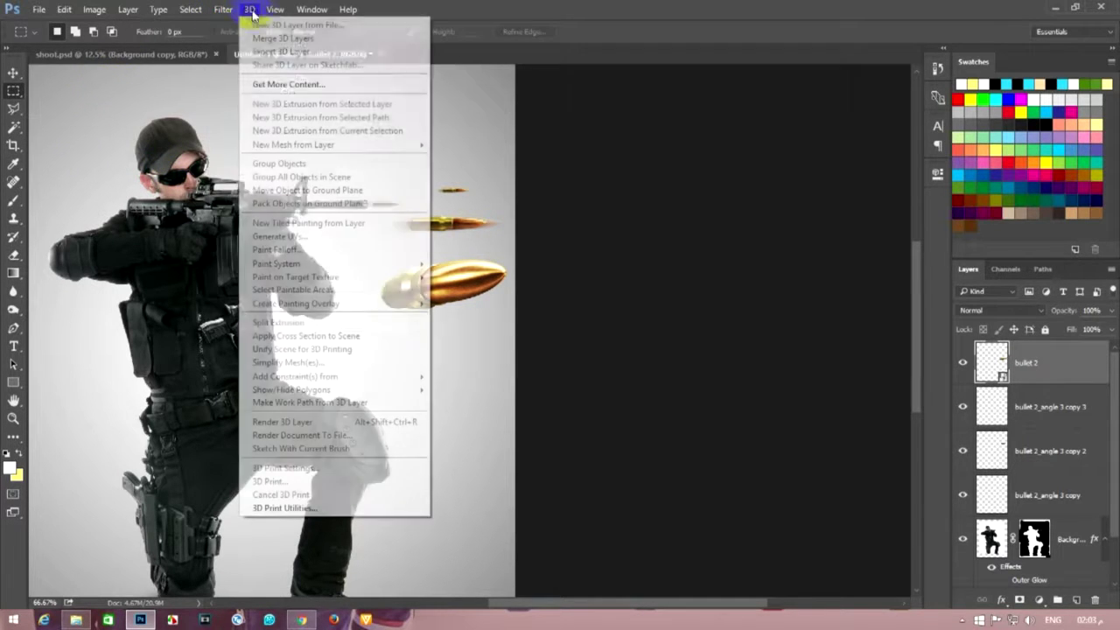
click(1062, 383)
key(ctrl+j)
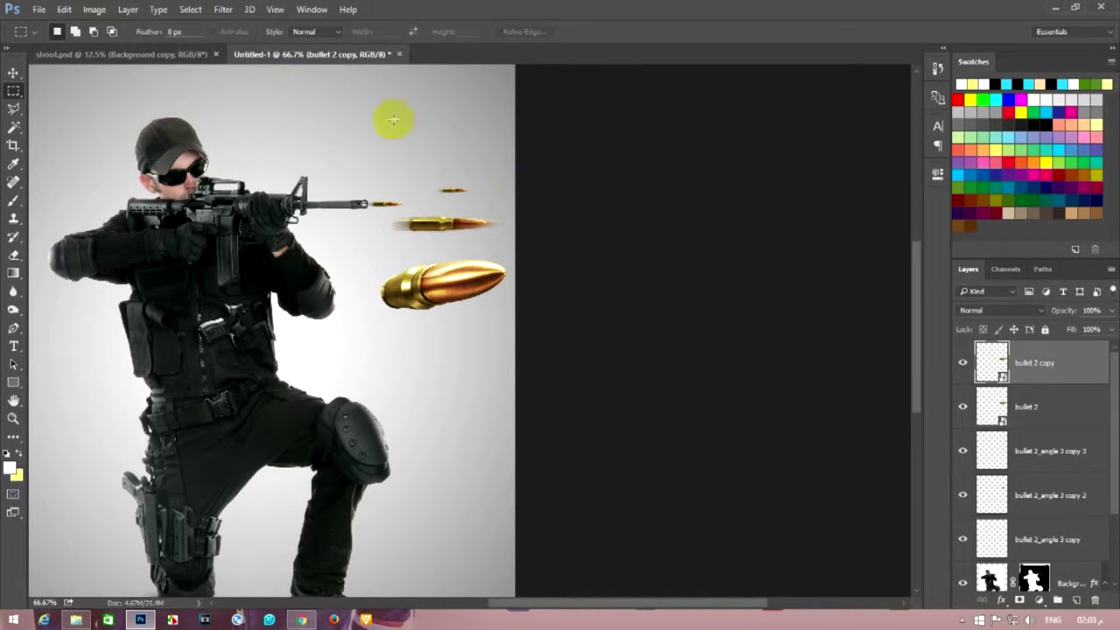
click(223, 10)
click(442, 243)
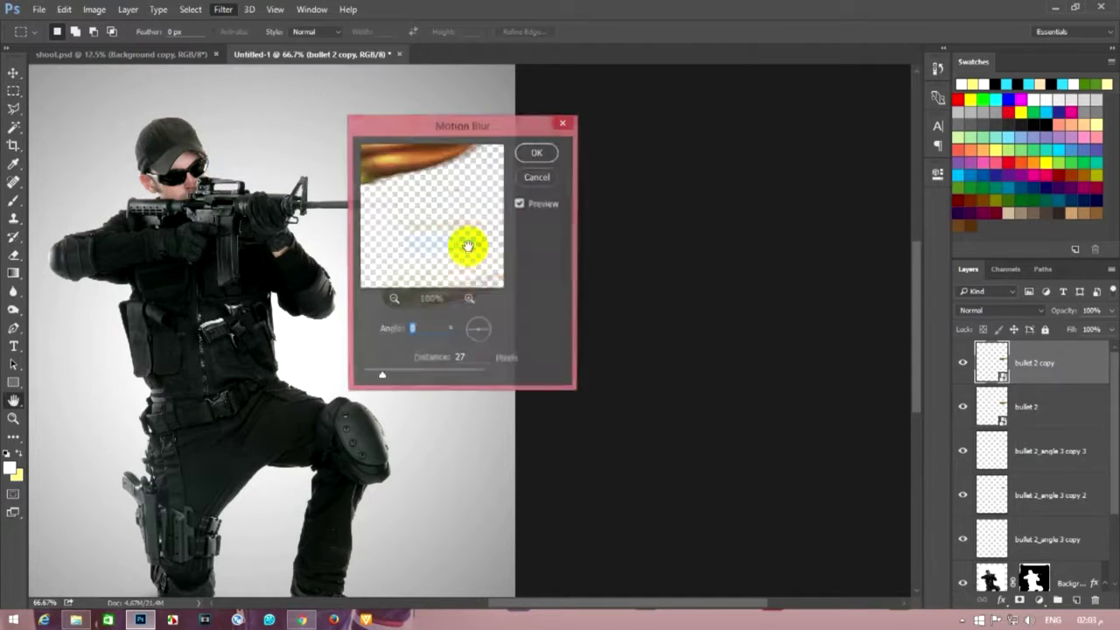
click(531, 155)
- Try Motion Blur on the original bullet 2 layer, then cancel it
click(1032, 405)
click(223, 9)
mouse_move(229, 163)
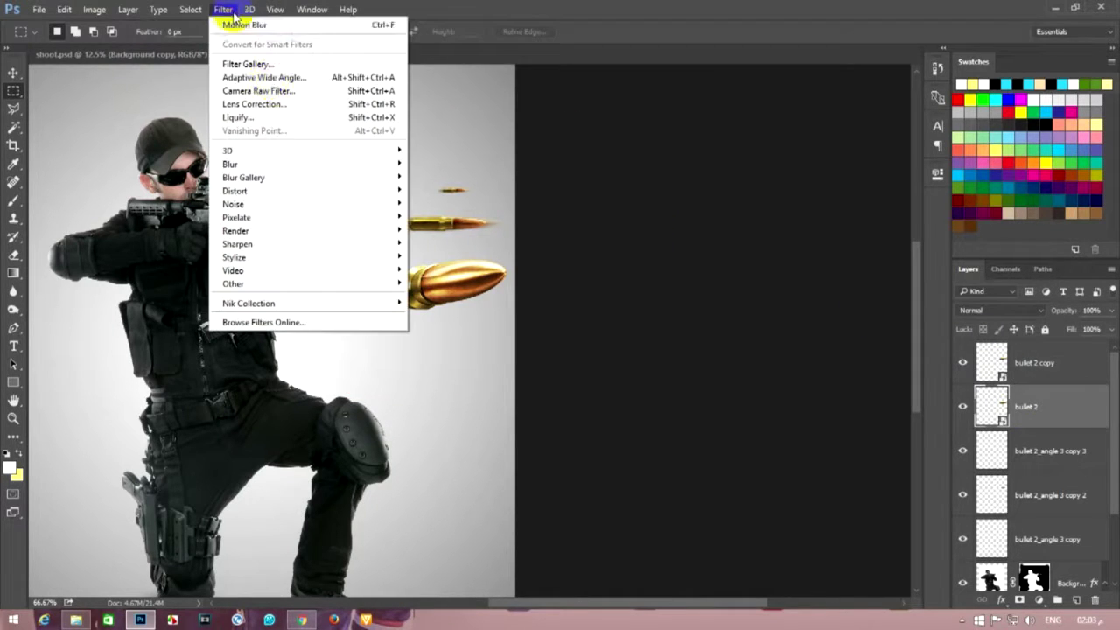
click(441, 243)
drag(438, 134, 797, 107)
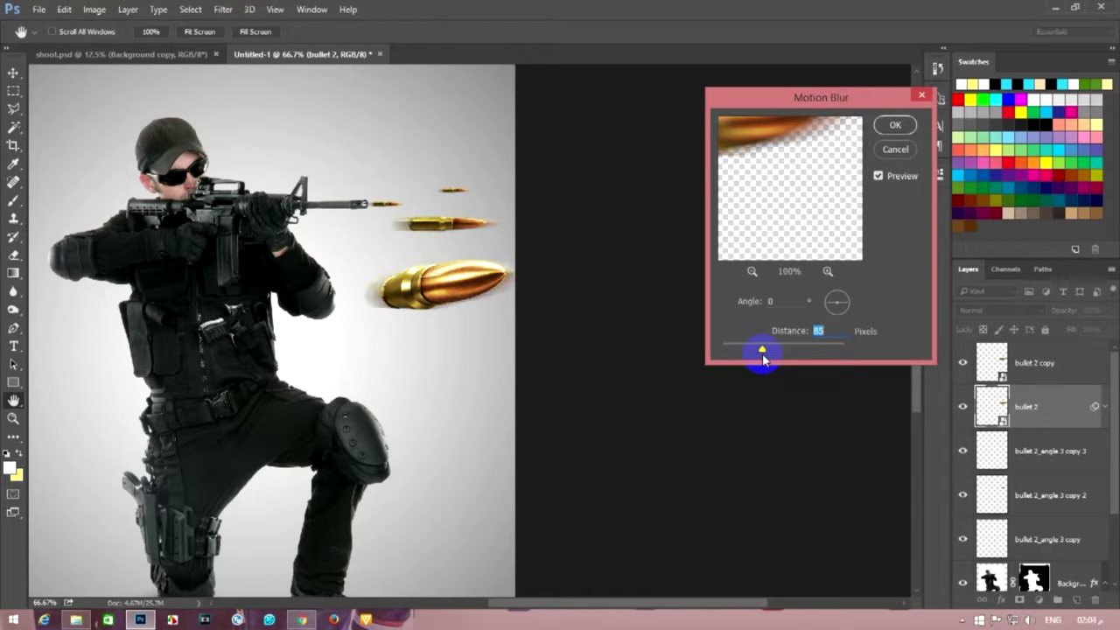
click(894, 148)
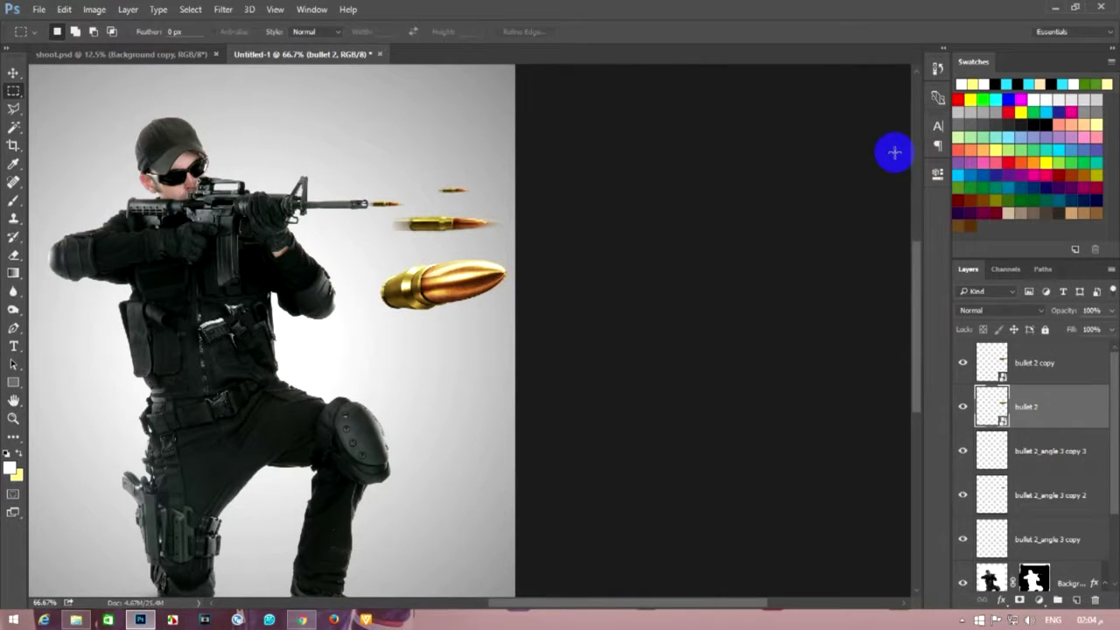
- Apply a 5.0 radius Gaussian Blur, then delete the bullet 2 layer
click(227, 10)
mouse_move(308, 163)
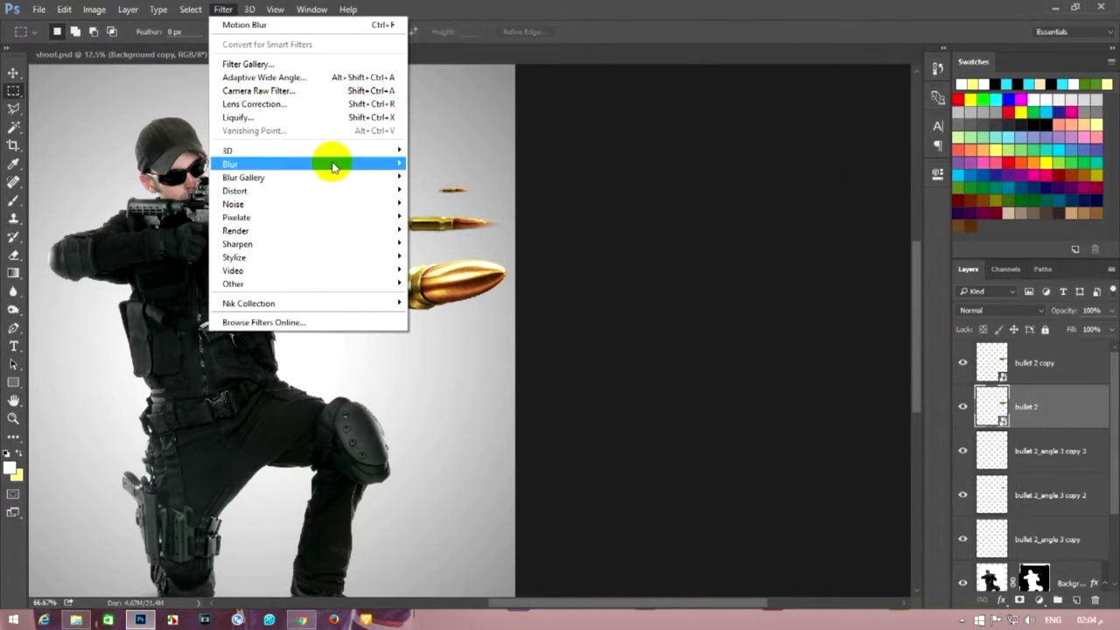
click(444, 213)
drag(814, 373, 822, 372)
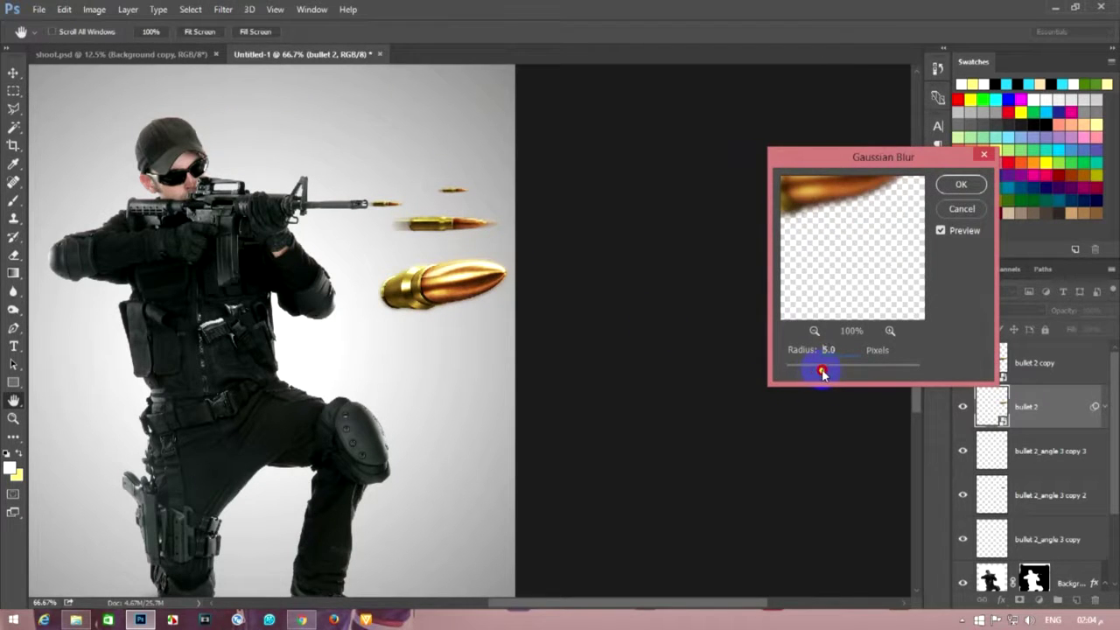
click(961, 208)
key(Delete)
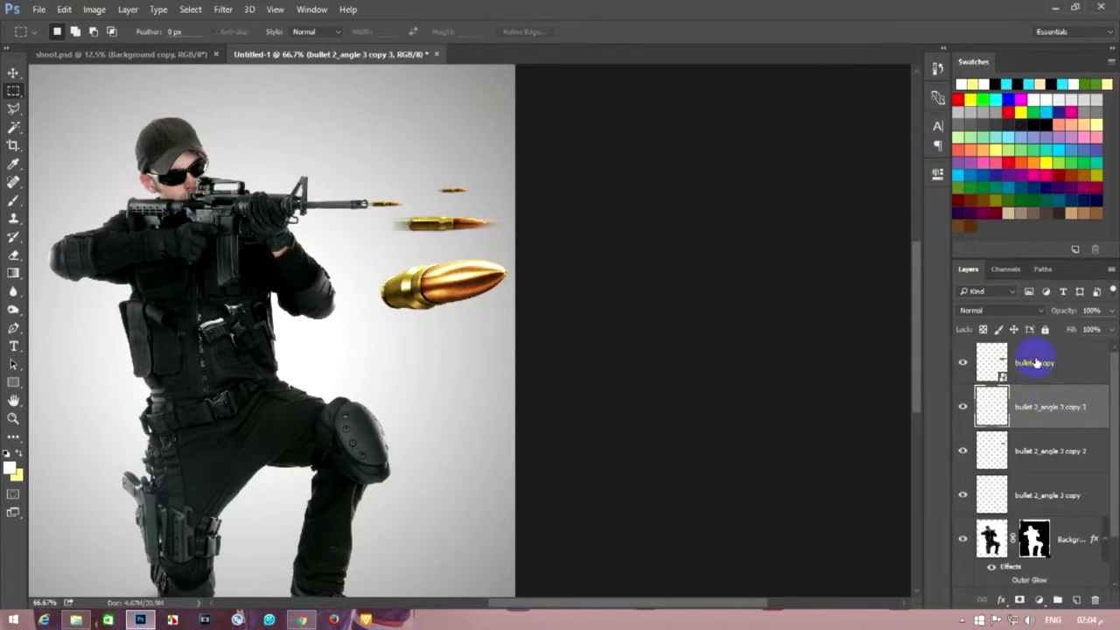
- Try enlarging and rotating the large bullet copy, then cancel and delete that layer
click(1032, 359)
click(13, 72)
drag(452, 271, 452, 446)
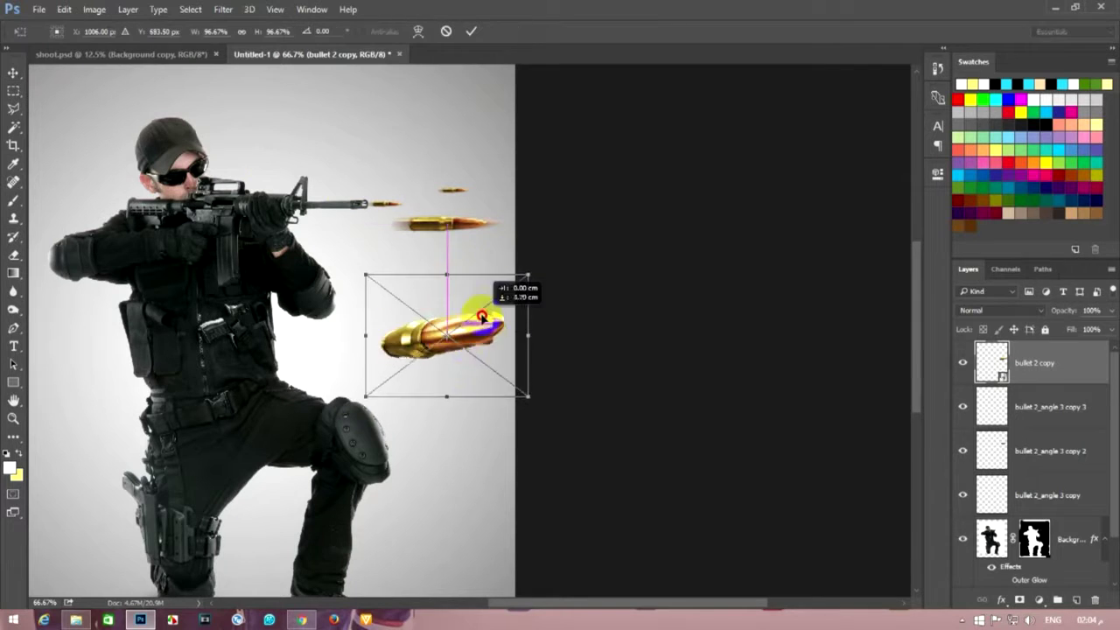
drag(528, 403, 726, 187)
mouse_move(666, 381)
mouse_down()
mouse_move(590, 273)
mouse_move(378, 226)
mouse_up()
drag(418, 109, 363, 83)
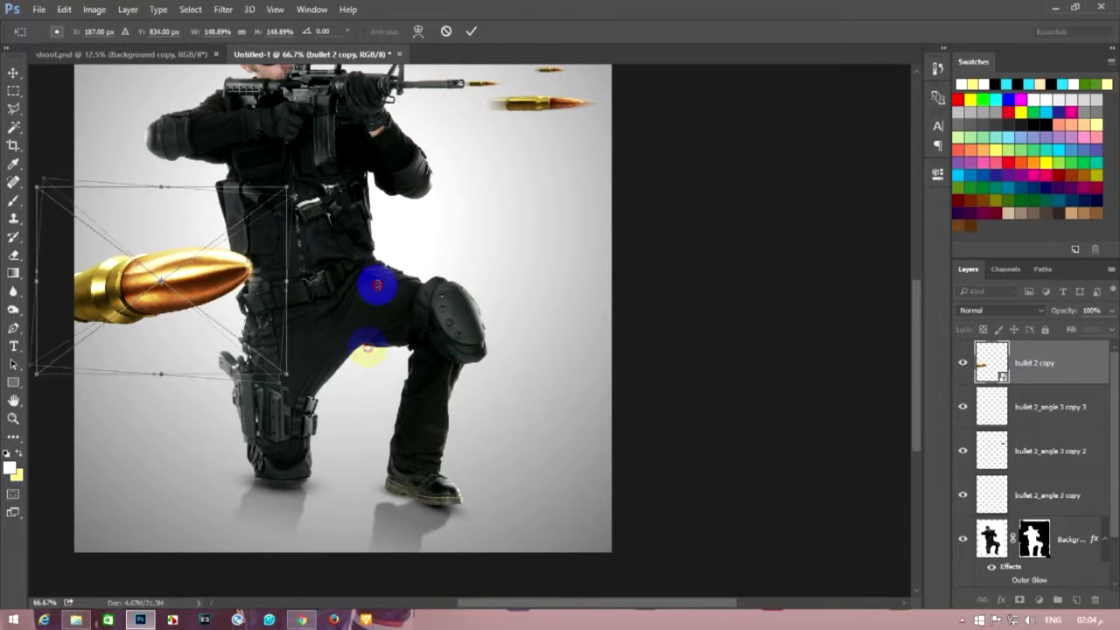
mouse_move(363, 83)
mouse_down()
mouse_move(283, 242)
mouse_move(632, 130)
mouse_up()
key(Escape)
key(Delete)
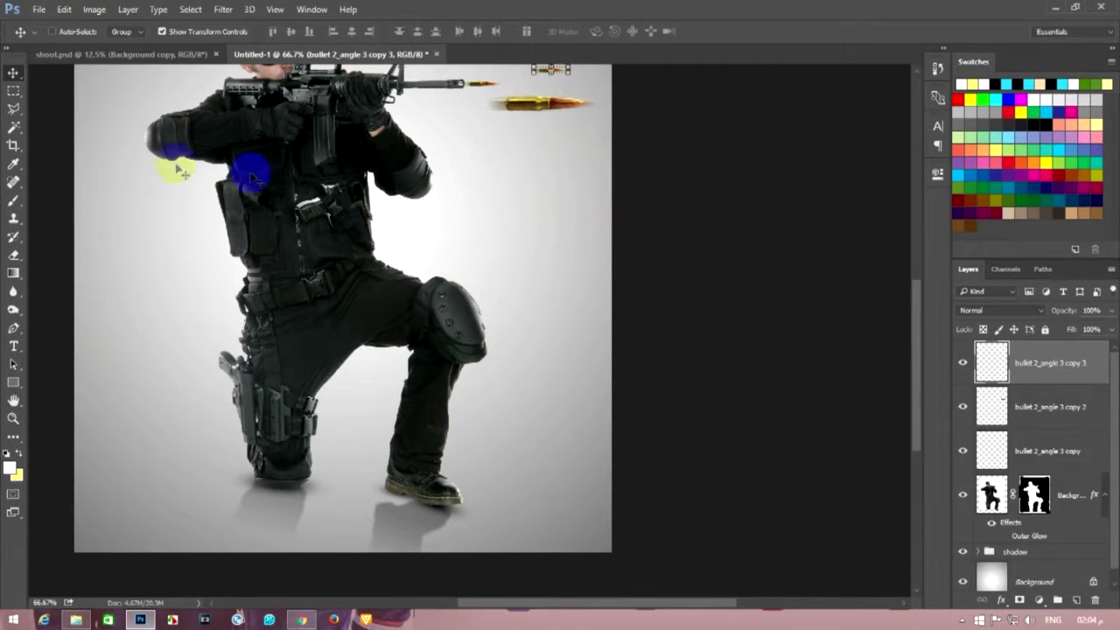
- Duplicate the small bullet and nudge the copy slightly to the right
drag(360, 149, 377, 293)
key(m)
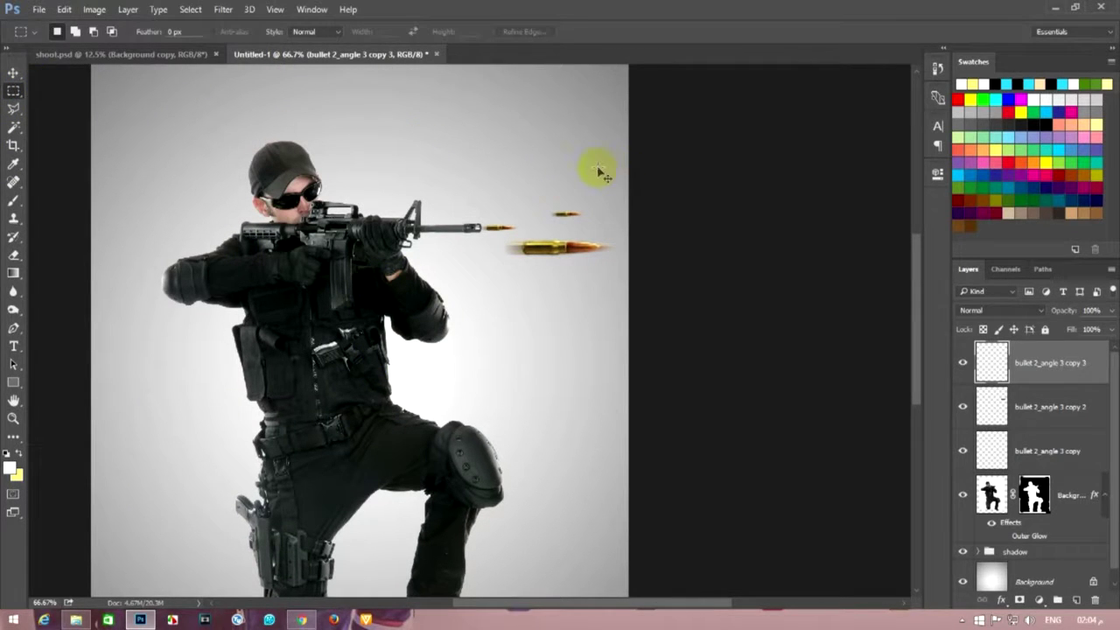
key(ctrl+j)
click(14, 73)
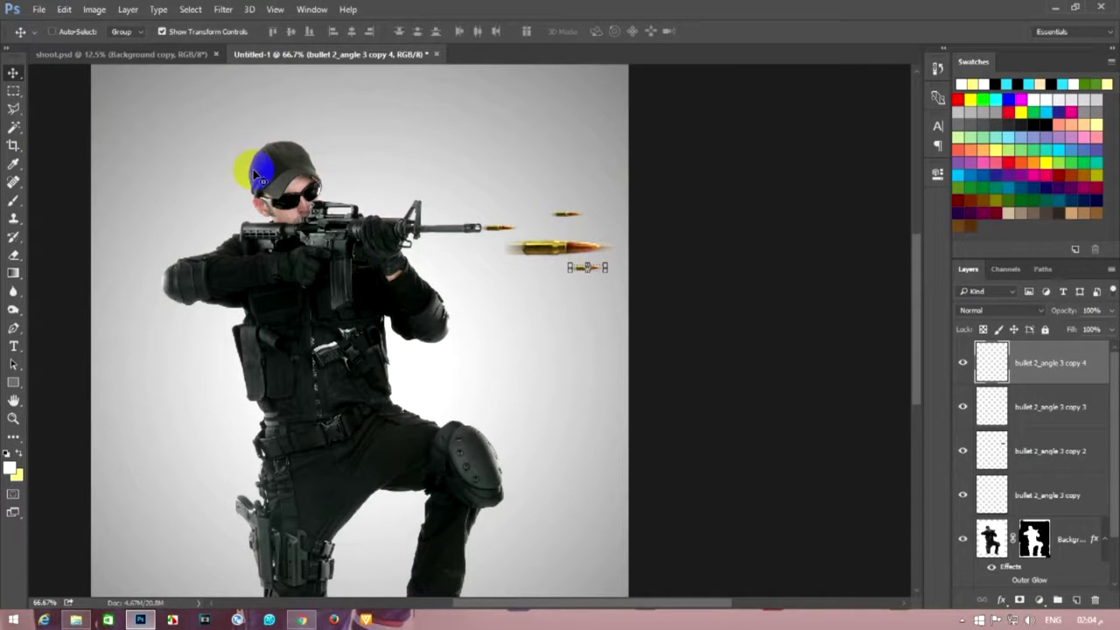
key(shift+Right)
key(shift+Right)
key(shift+Right)
click(8, 94)
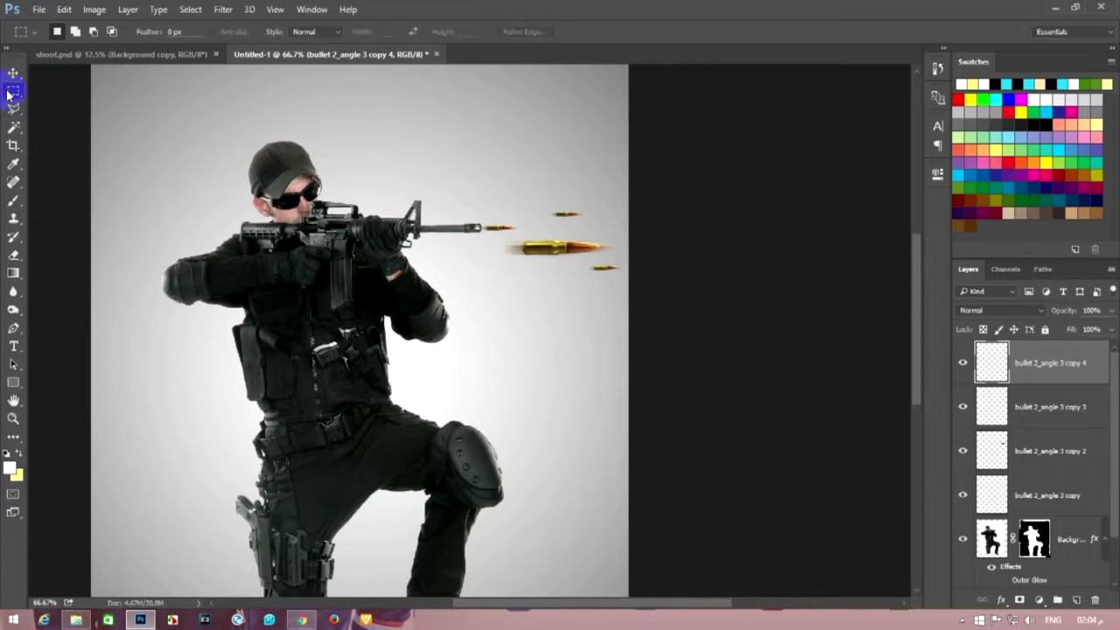
click(233, 281)
click(81, 621)
click(13, 45)
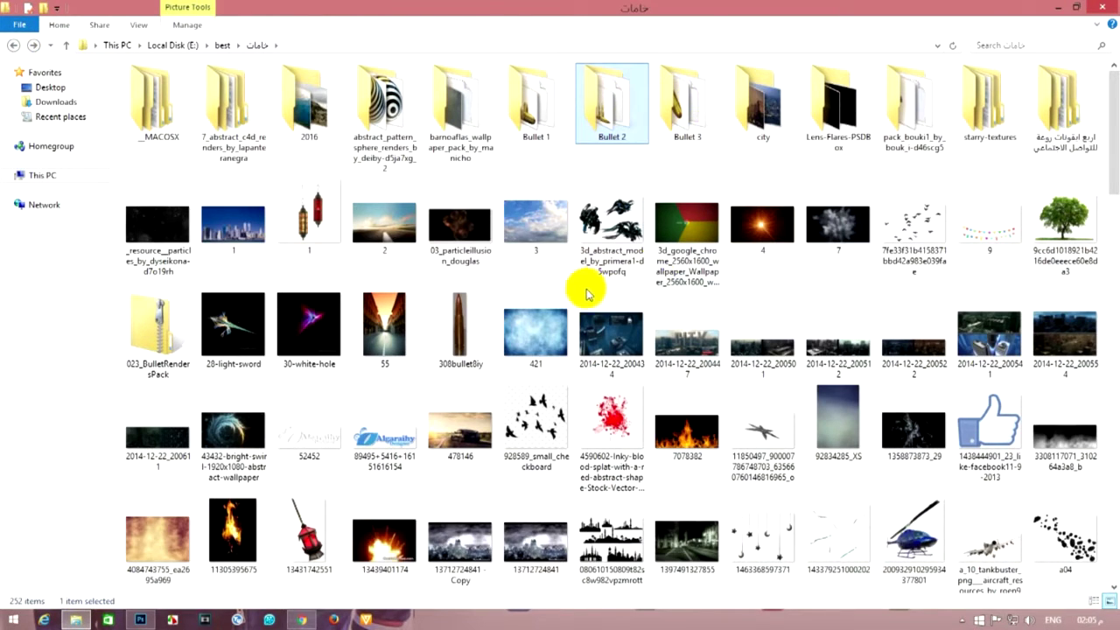
scroll(543, 341, down, 3)
drag(249, 320, 508, 333)
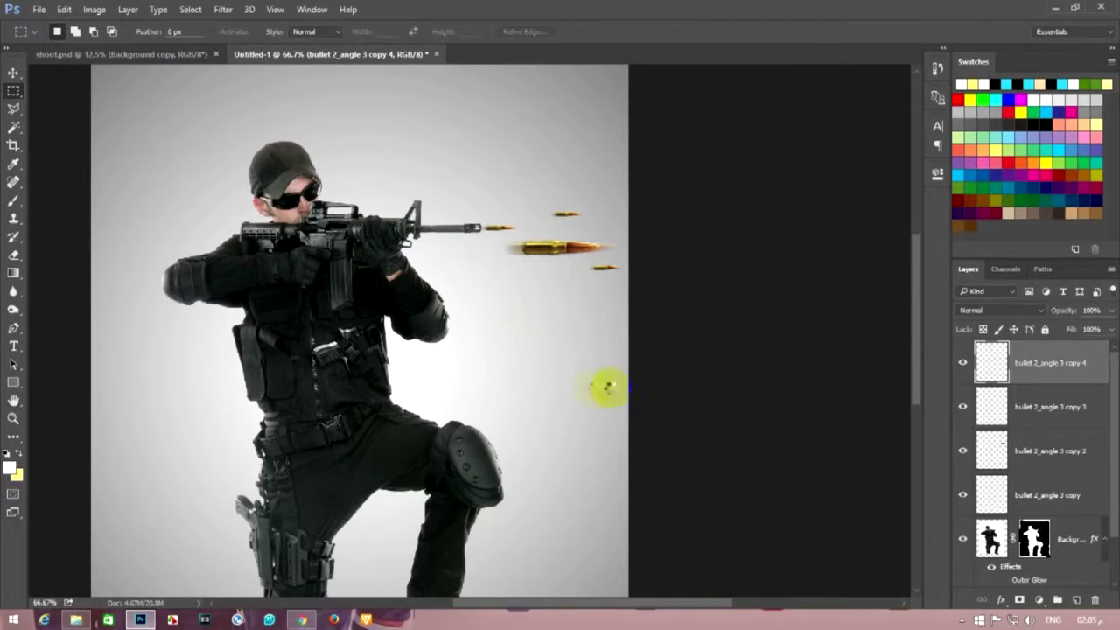
drag(608, 387, 550, 375)
click(996, 311)
- Set the fire layer to Screen blending, trying and cancelling a Motion Blur
click(978, 379)
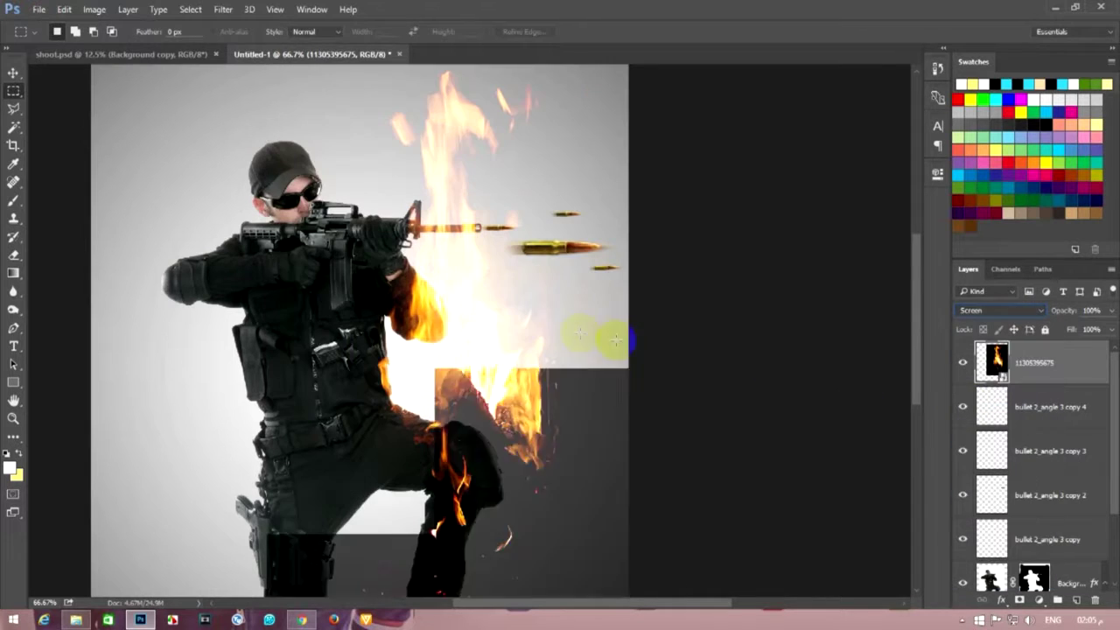
click(223, 10)
mouse_move(262, 164)
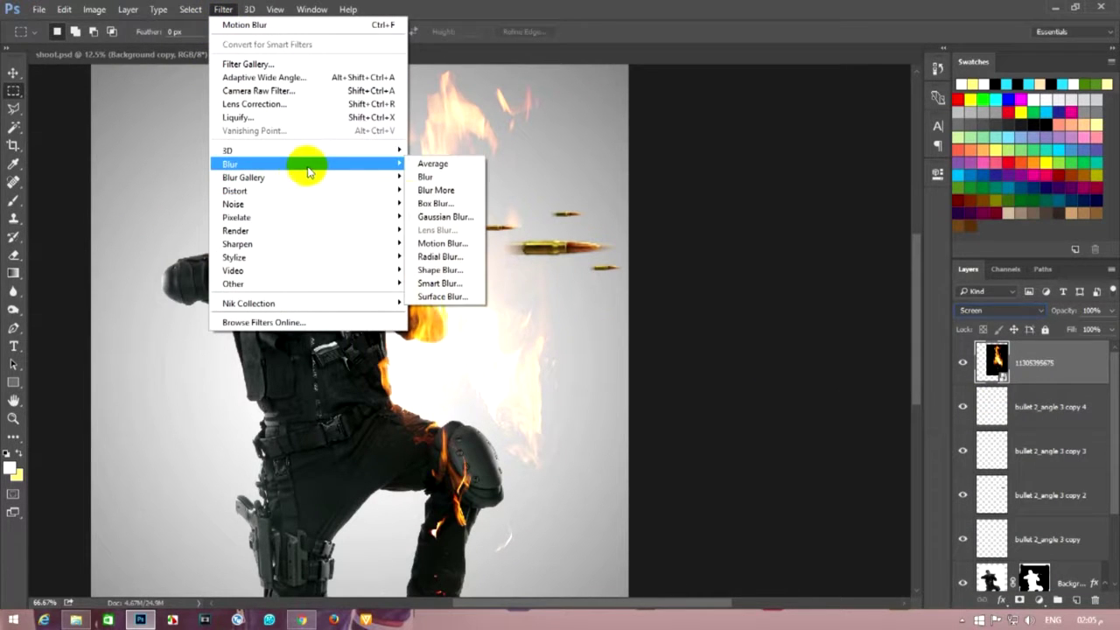
click(429, 244)
drag(740, 350, 769, 349)
click(902, 158)
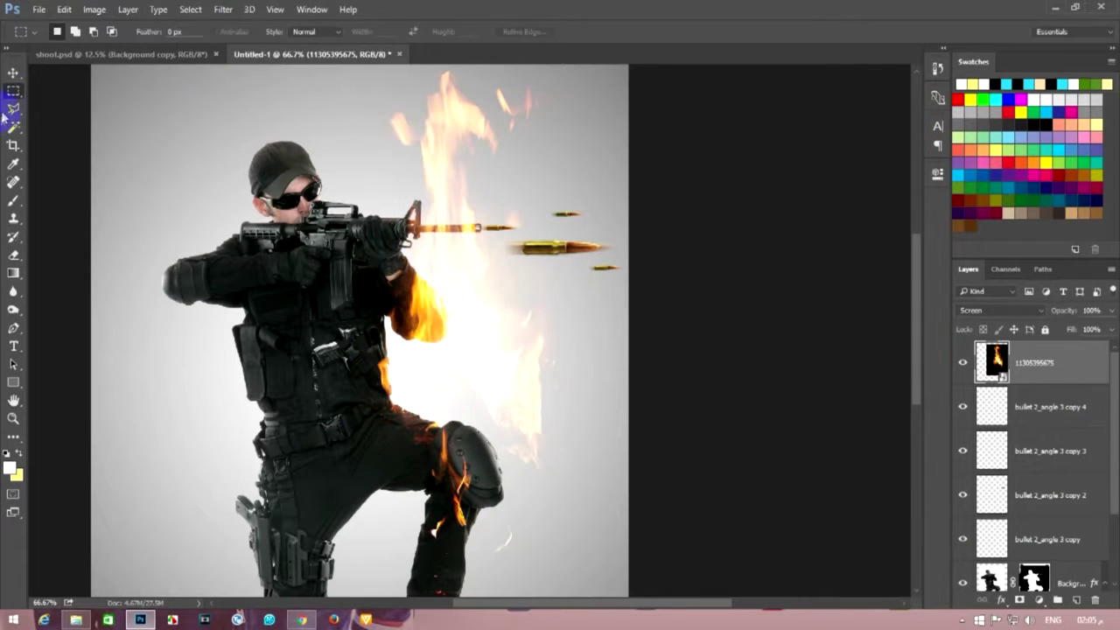
- Shrink and rotate the fire into a horizontal streak, then rasterize the layer
scroll(681, 253, down, 2)
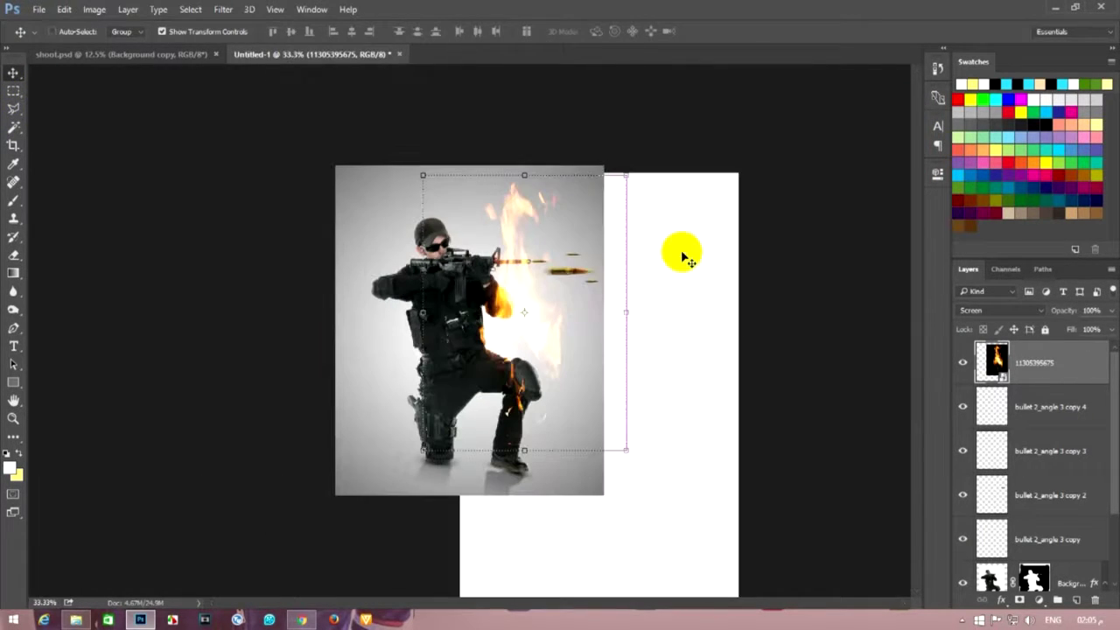
drag(626, 175, 513, 375)
mouse_move(473, 446)
mouse_down()
mouse_move(460, 402)
mouse_move(551, 295)
mouse_up()
scroll(553, 297, up, 3)
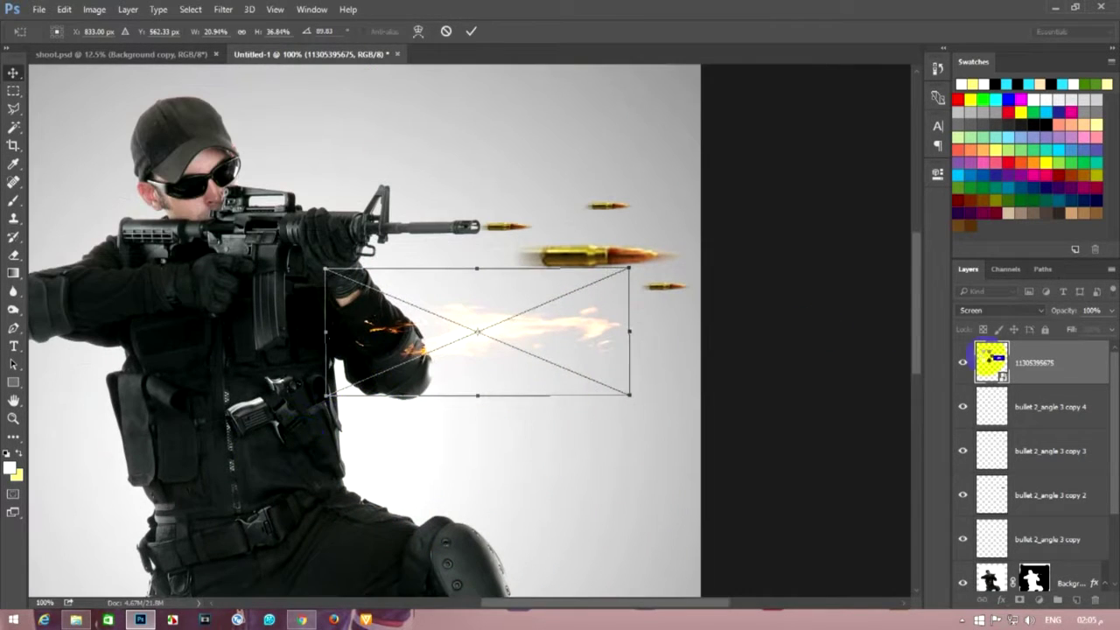
key(Return)
right_click(1024, 360)
click(761, 323)
click(223, 8)
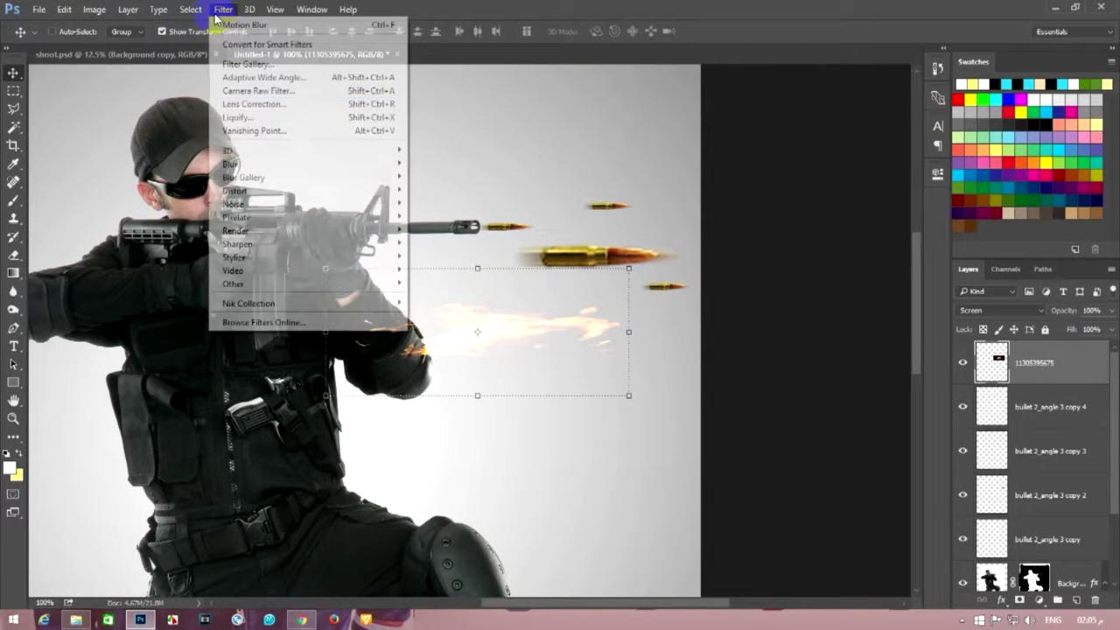
- Apply a Motion Blur with distance 85 to the flame layer
click(442, 244)
mouse_move(749, 363)
mouse_down()
mouse_move(750, 350)
mouse_move(763, 350)
mouse_up()
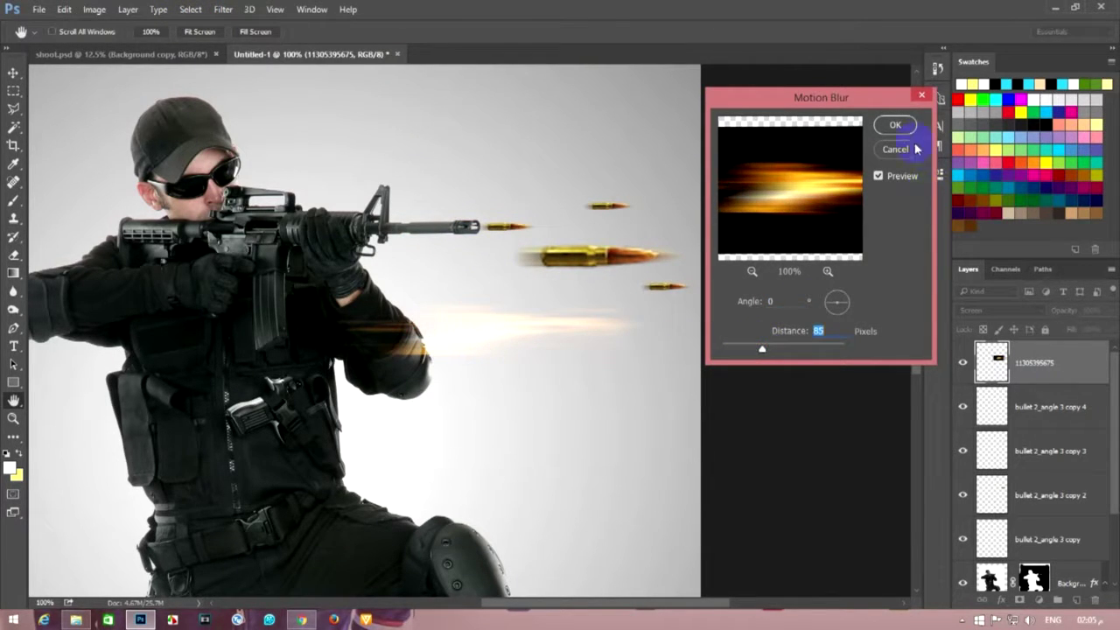
click(895, 124)
key(v)
- Squash and scale the flame streak into a muzzle flash at the barrel tip
drag(472, 396, 482, 327)
mouse_move(538, 288)
mouse_down()
mouse_move(626, 226)
mouse_move(568, 190)
mouse_up()
ctrl+click(687, 174)
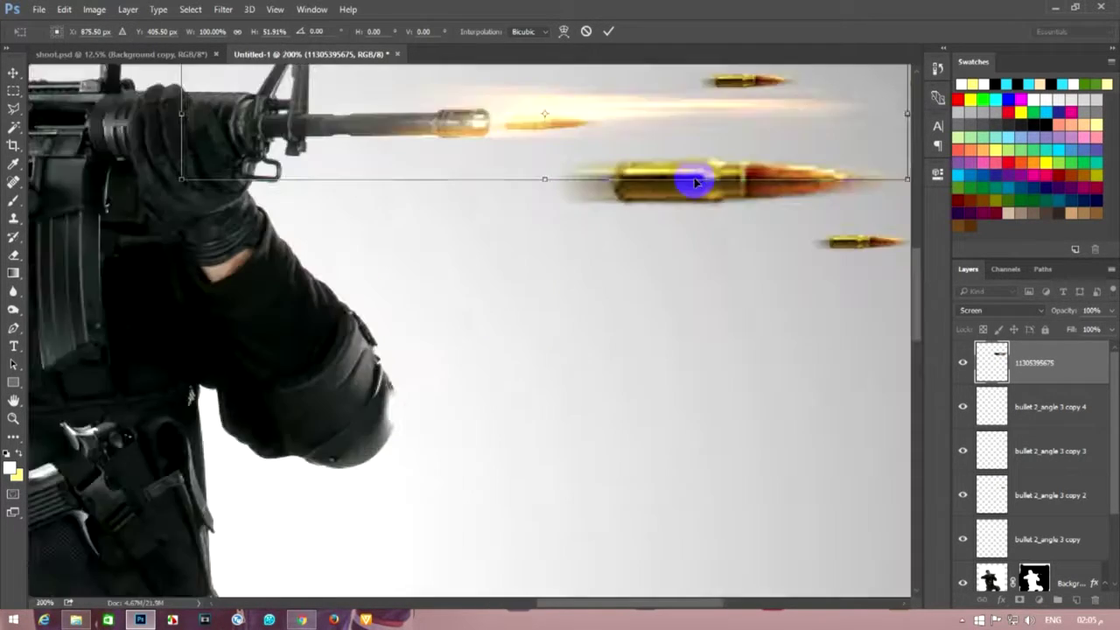
drag(692, 175, 320, 491)
drag(750, 213, 422, 337)
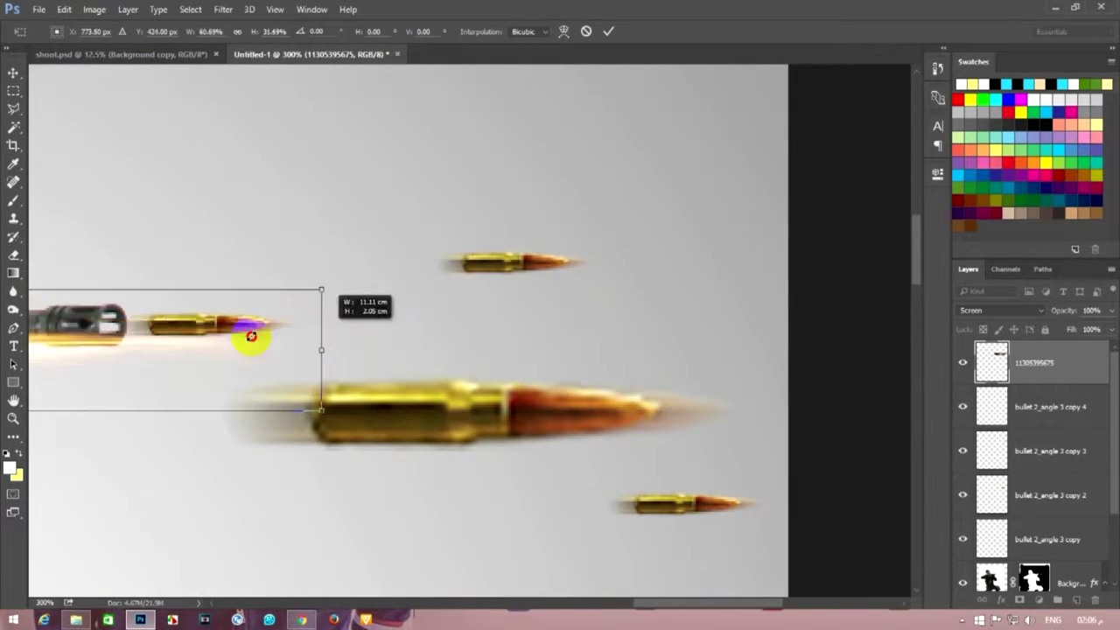
mouse_move(437, 283)
mouse_down()
mouse_move(204, 341)
mouse_move(358, 320)
mouse_move(358, 311)
mouse_move(238, 324)
mouse_up()
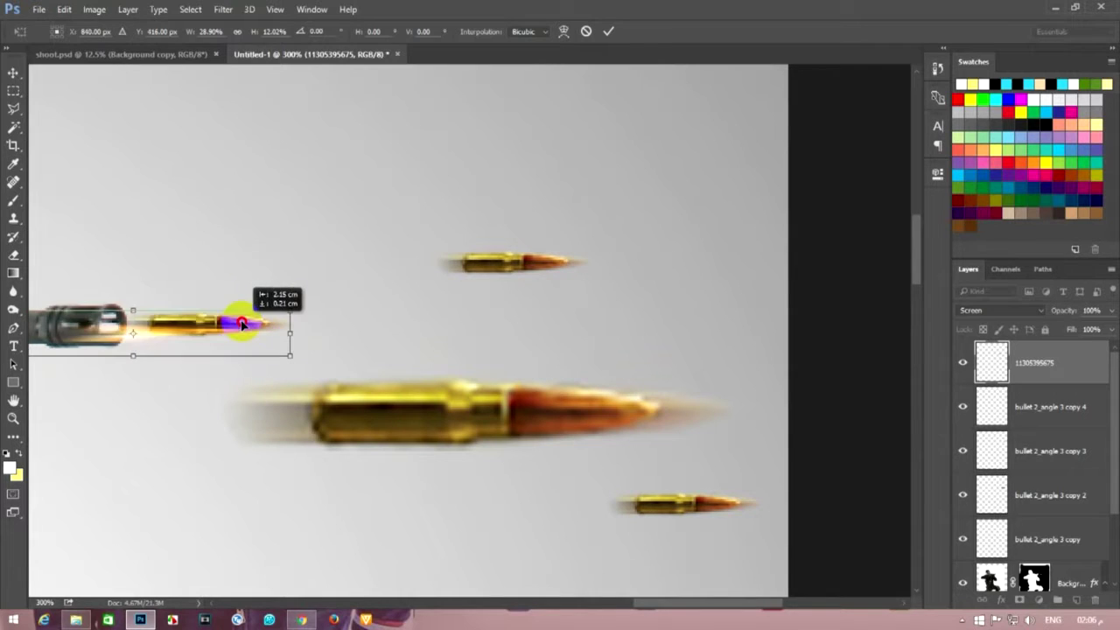
drag(283, 300, 320, 285)
drag(289, 326, 262, 329)
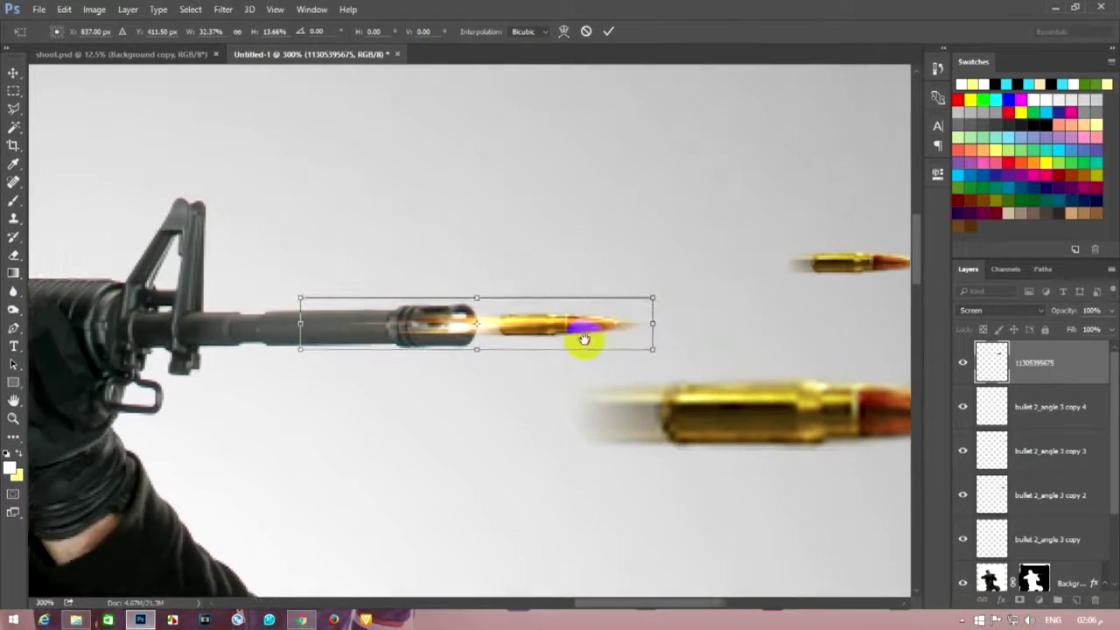
drag(580, 333, 653, 357)
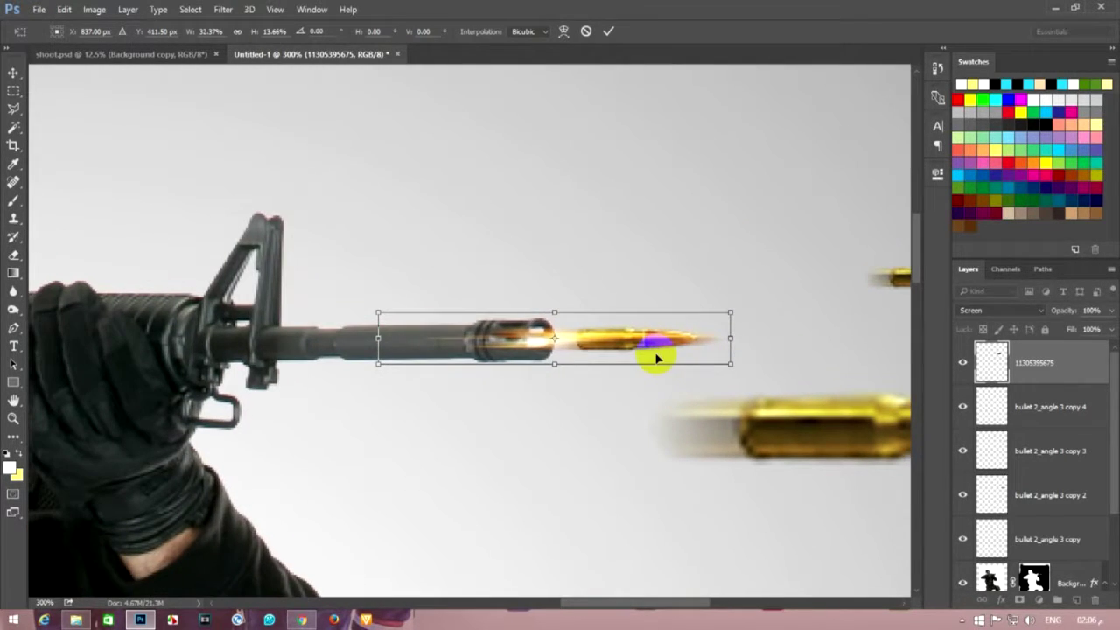
key(Return)
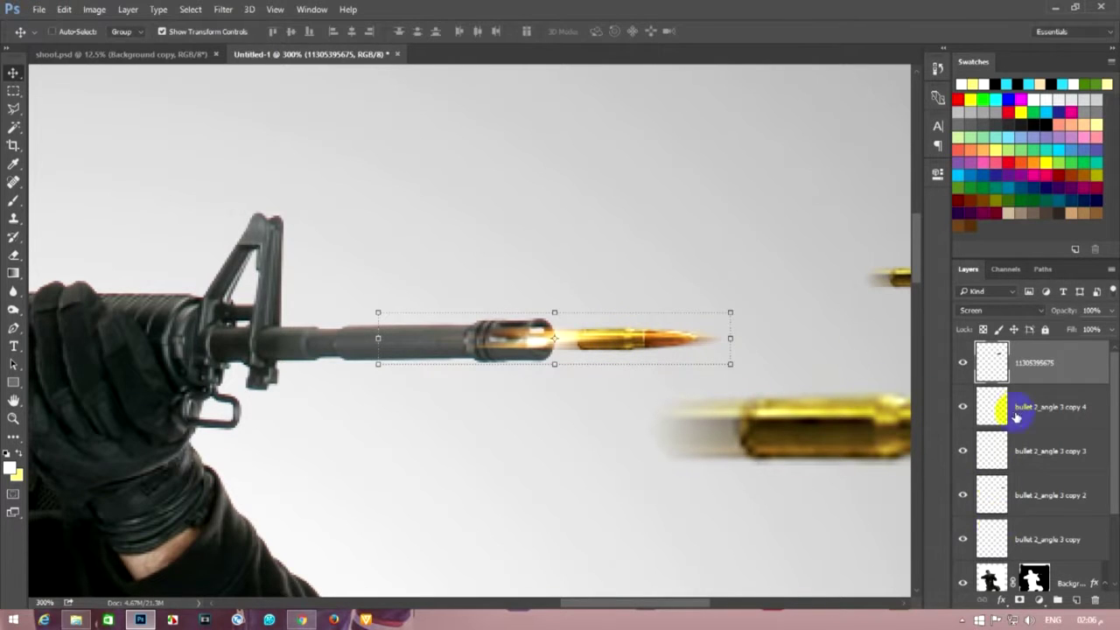
ctrl+click(1033, 579)
- Erase the flash glow over the rifle barrel and deselect
click(13, 255)
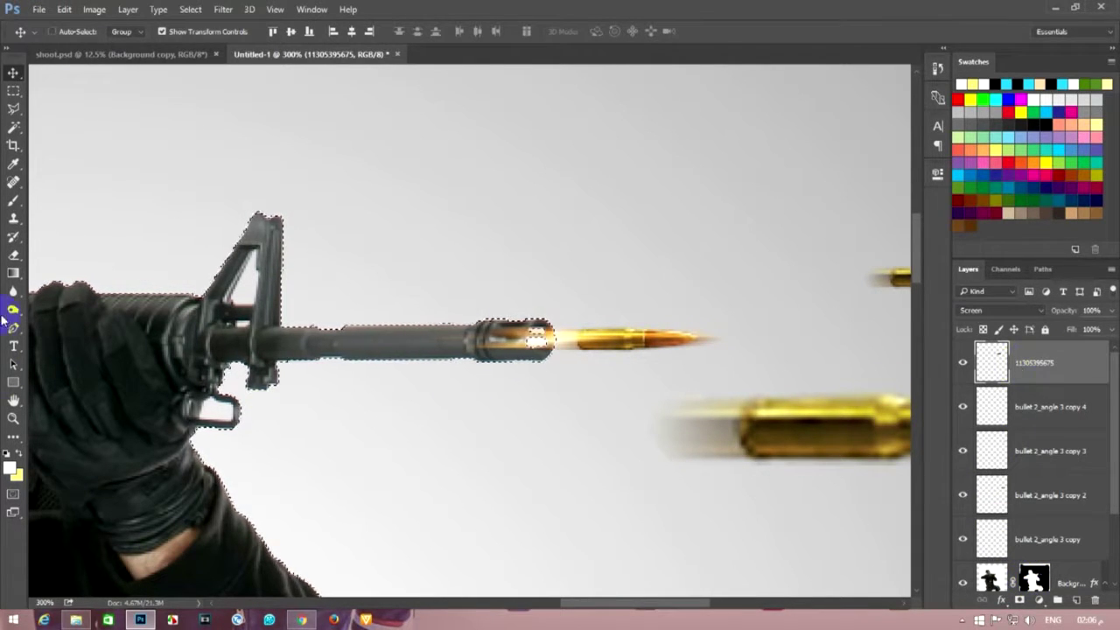
click(404, 374)
mouse_move(494, 298)
mouse_down()
mouse_move(341, 340)
mouse_move(348, 324)
mouse_move(357, 350)
mouse_up()
key(ctrl+d)
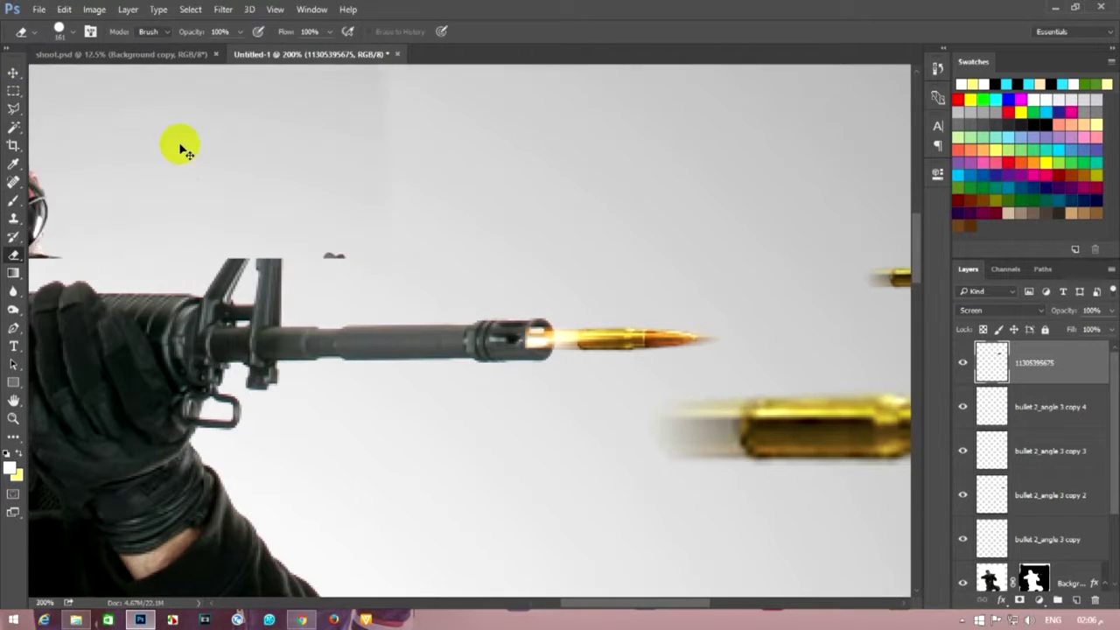
- Inspect the barrel tip, check the eraser settings, and duplicate the muzzle flash layer
key(ctrl+minus)
key(ctrl+minus)
key(ctrl+plus)
key(ctrl+plus)
key(ctrl+plus)
key(ctrl+plus)
key(ctrl+plus)
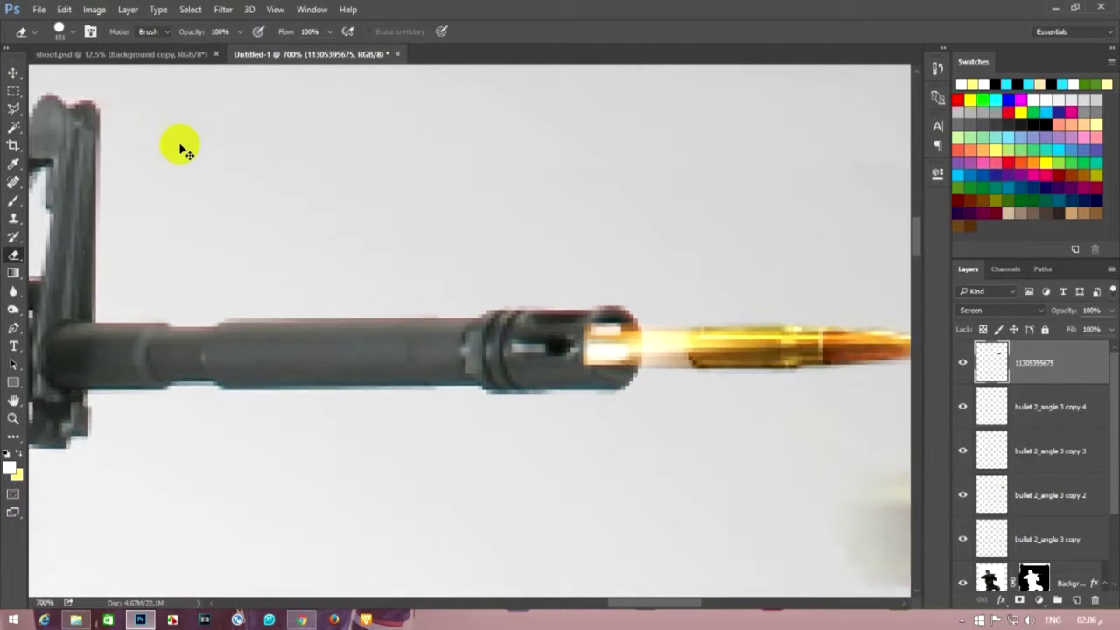
key(ctrl+plus)
click(61, 32)
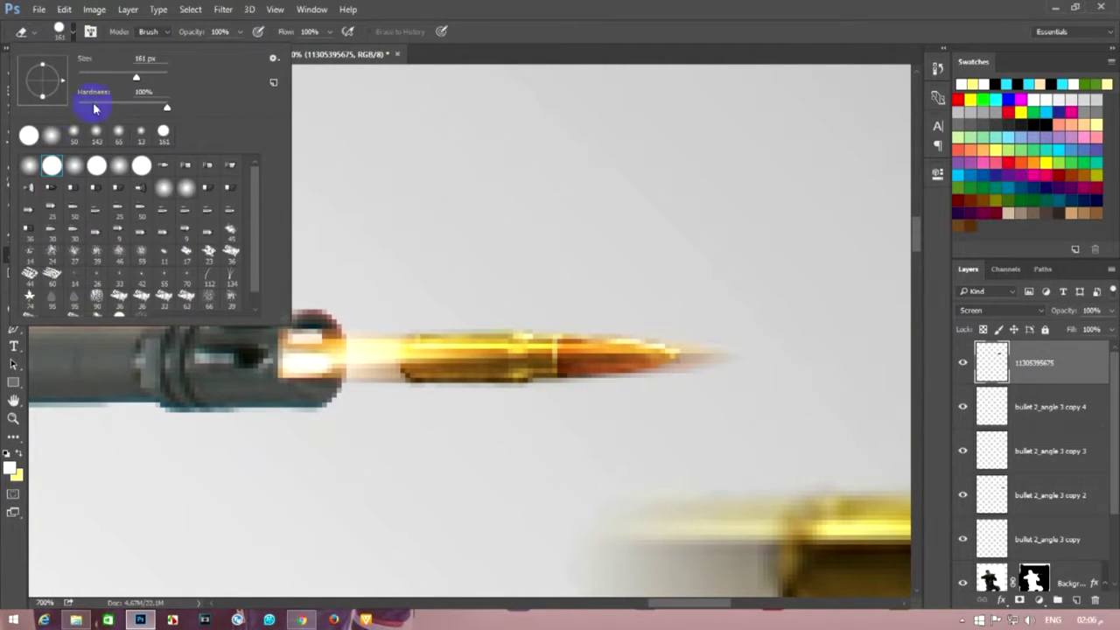
key(Return)
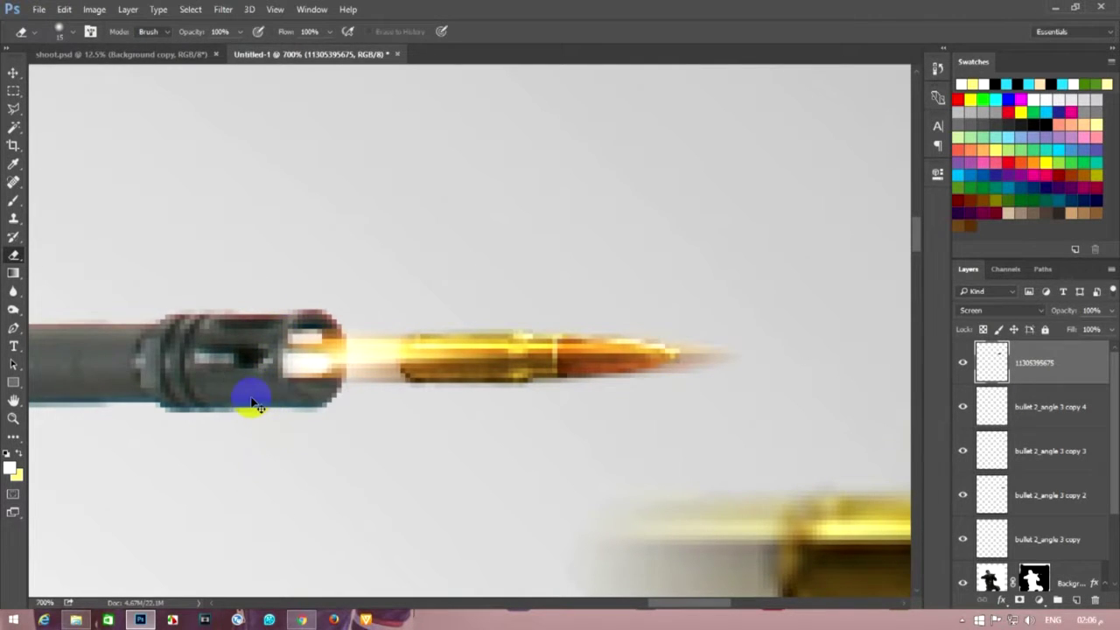
key(ctrl+minus)
key(ctrl+minus)
key(ctrl+minus)
key(ctrl+minus)
key(ctrl+minus)
key(ctrl+minus)
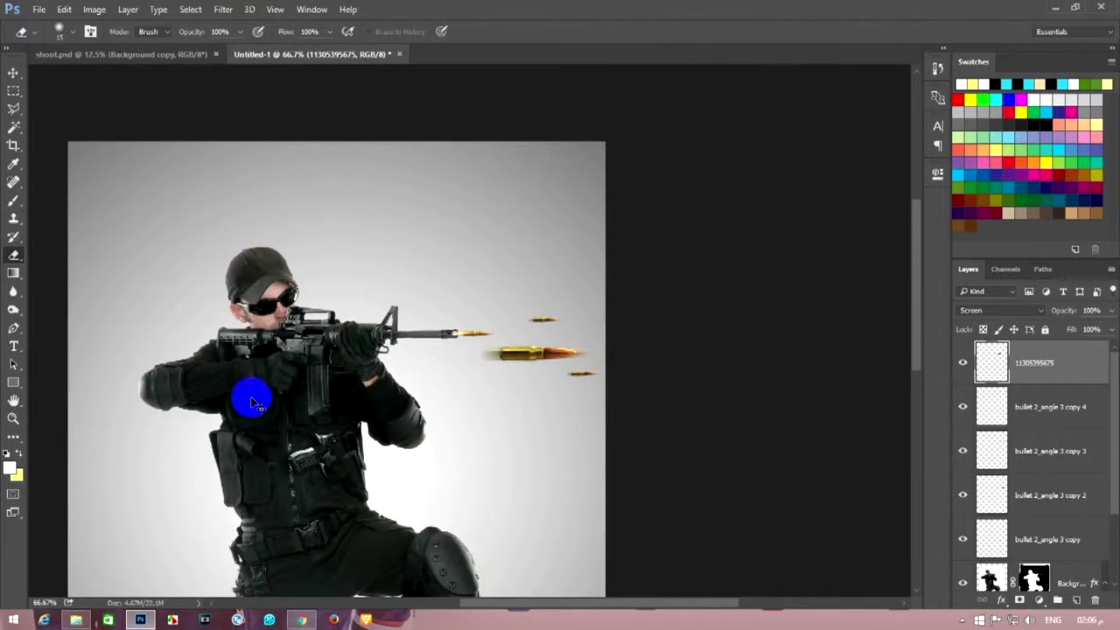
key(ctrl+minus)
key(ctrl+plus)
key(ctrl+plus)
key(ctrl+plus)
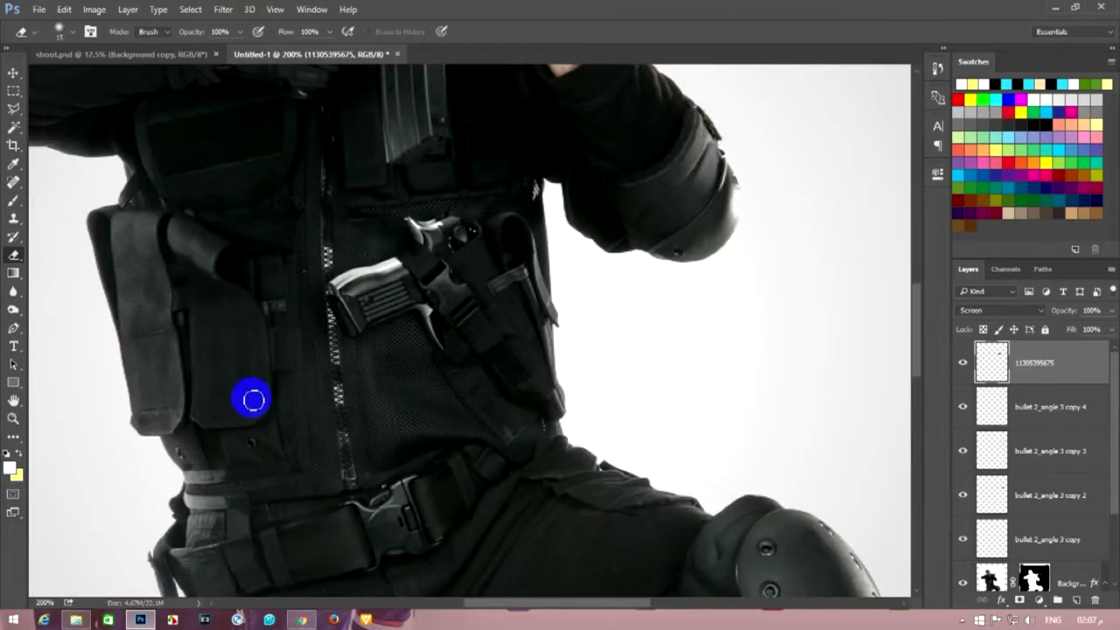
scroll(280, 412, up, 5)
scroll(213, 478, right, 5)
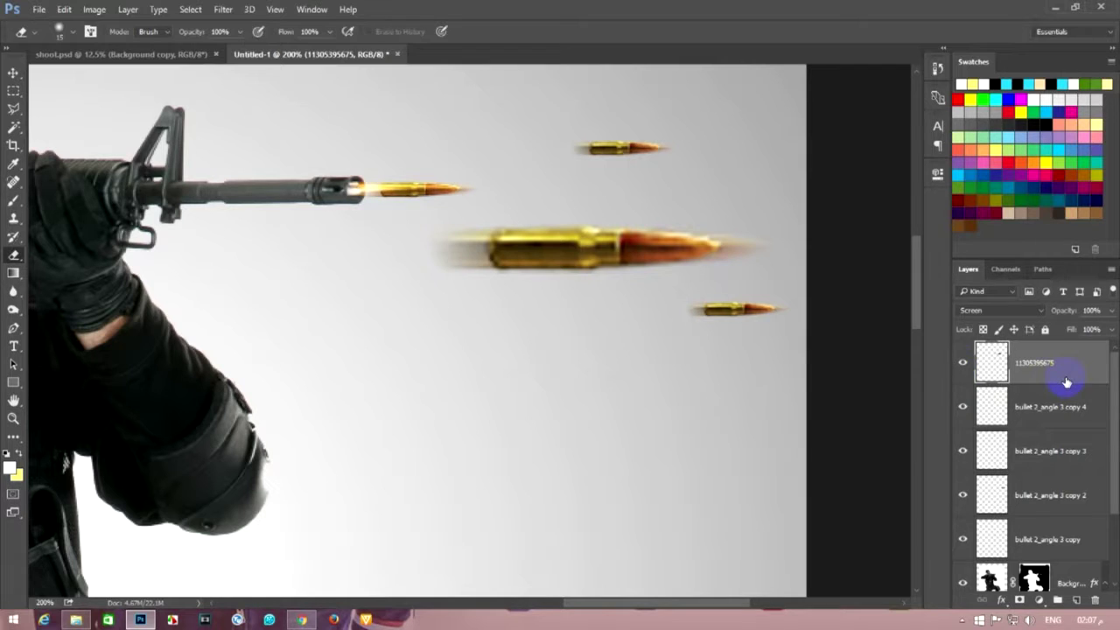
key(ctrl+j)
- Move the muzzle-flash copy under the large bullet and level it
key(v)
mouse_move(388, 213)
mouse_down()
mouse_move(600, 280)
mouse_move(671, 272)
mouse_move(593, 209)
mouse_move(220, 347)
mouse_up()
mouse_move(754, 375)
mouse_down()
mouse_move(647, 318)
mouse_move(775, 320)
mouse_up()
mouse_move(695, 320)
mouse_down()
mouse_move(734, 322)
mouse_move(664, 348)
mouse_up()
key(Return)
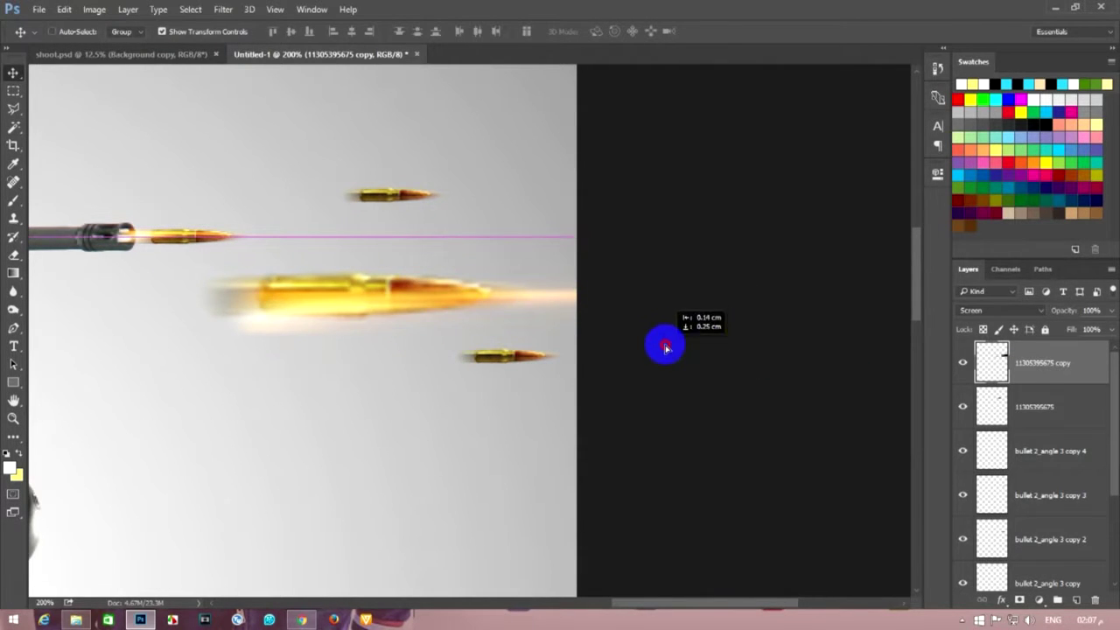
- Lower the flash copy's opacity and tuck it behind the large bullet with a slight rotation
drag(1062, 310, 1046, 311)
mouse_move(662, 300)
mouse_down()
mouse_move(576, 323)
mouse_move(564, 310)
mouse_up()
key(ctrl+t)
drag(749, 318, 744, 327)
key(Return)
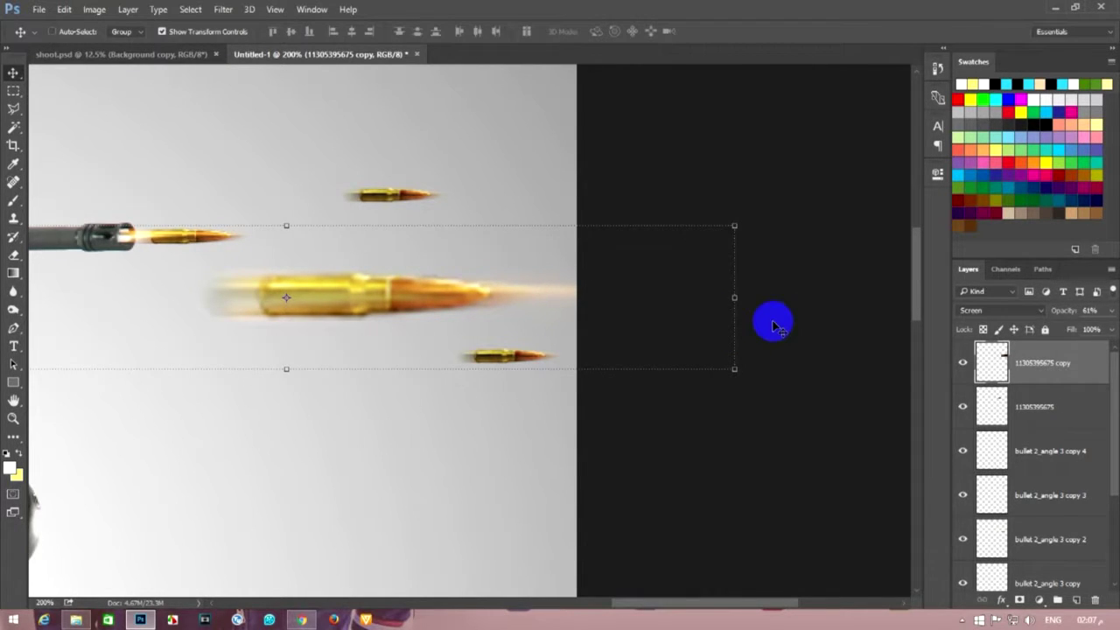
key(ctrl+minus)
key(ctrl+minus)
click(9, 95)
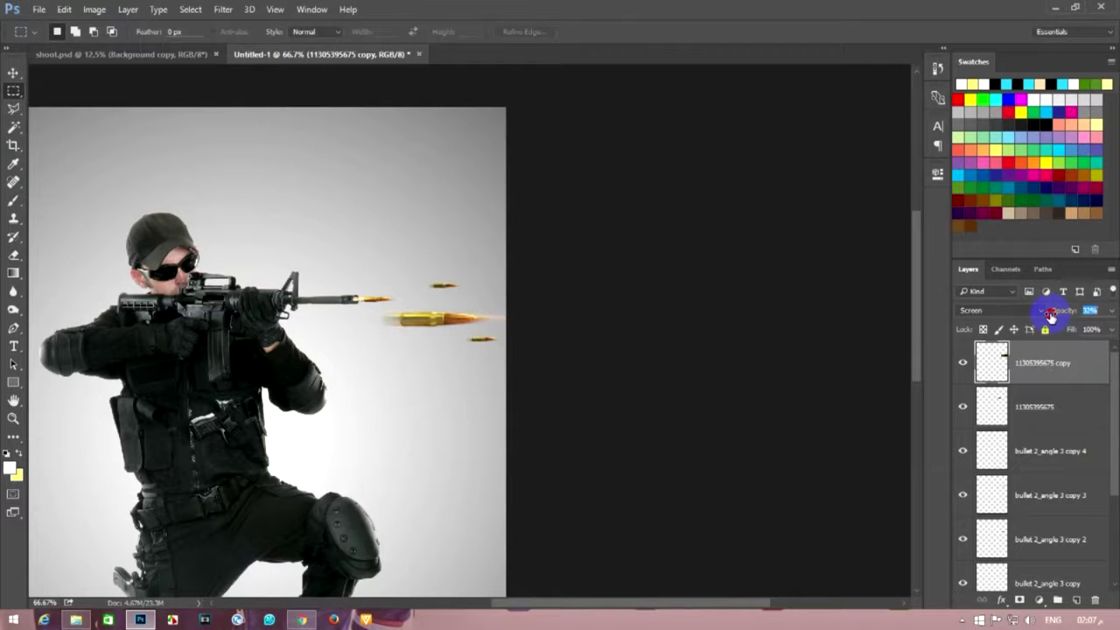
- Duplicate the flash layer again and shrink it behind the lower small bullet
ctrl+space+click(504, 328)
key(ctrl+j)
key(ctrl+t)
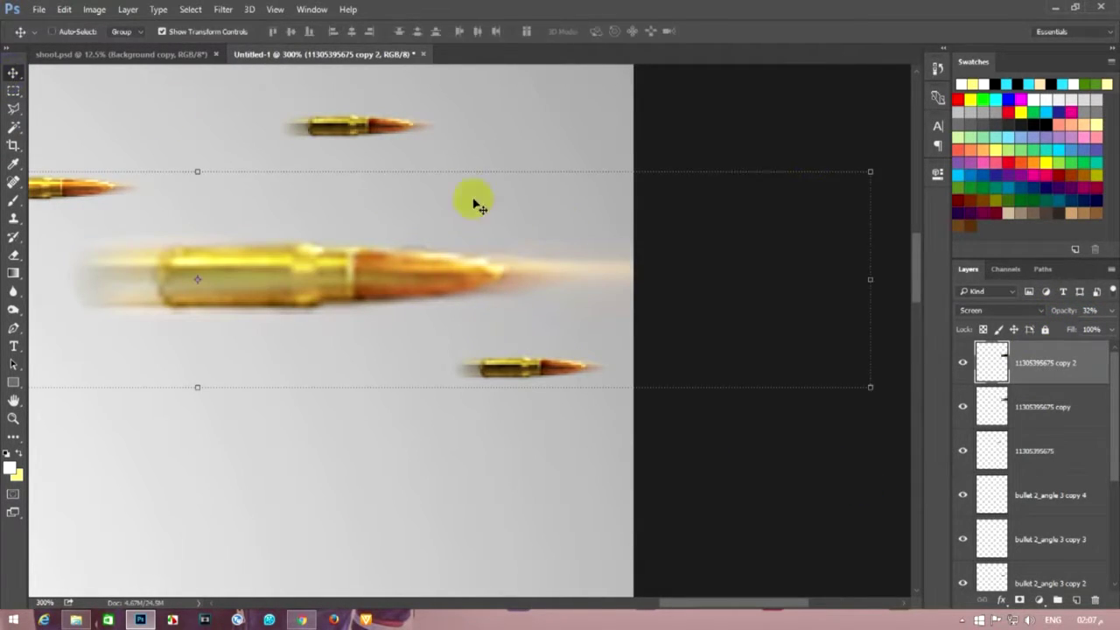
drag(875, 167, 363, 348)
mouse_move(248, 384)
mouse_down()
mouse_move(131, 360)
mouse_move(701, 390)
mouse_up()
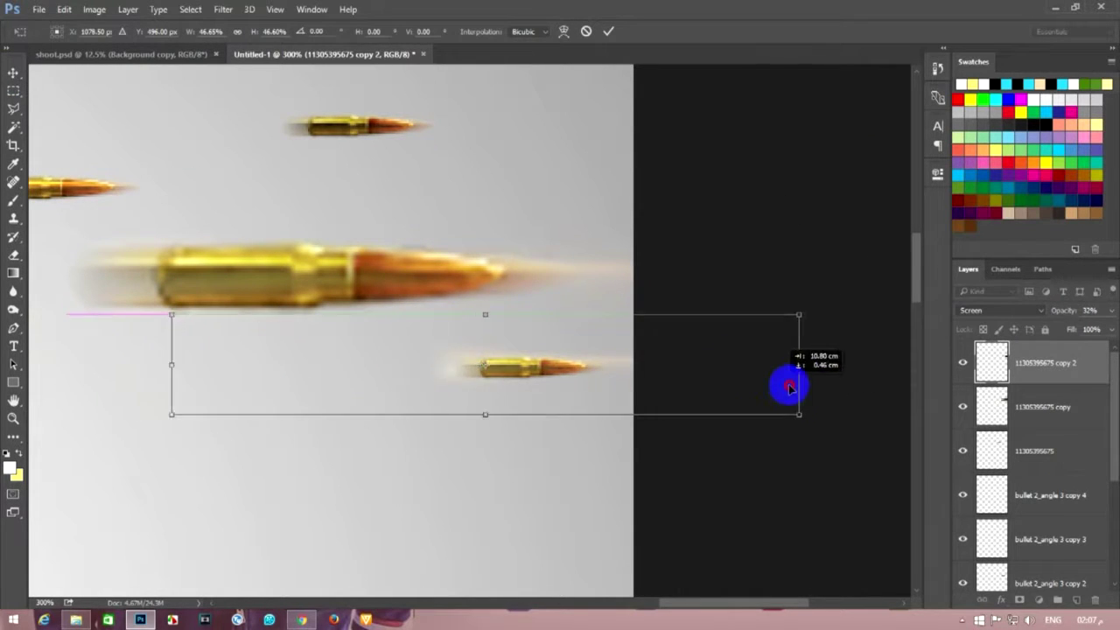
mouse_move(717, 316)
mouse_down()
mouse_move(429, 385)
mouse_move(649, 375)
mouse_up()
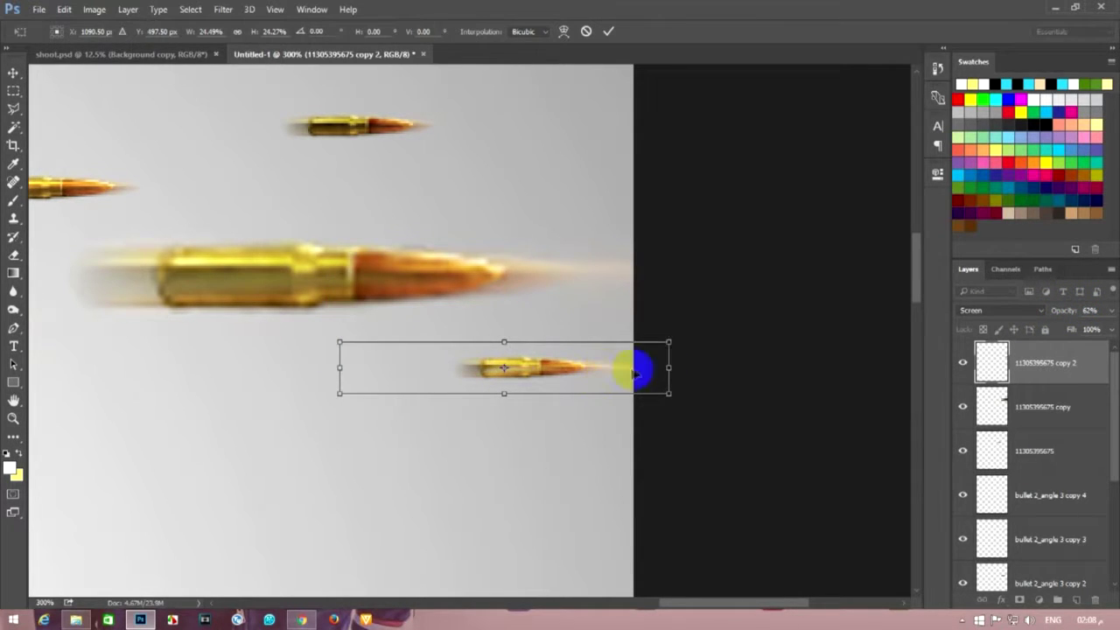
key(Return)
- Alt-drag a copy of the small bullet higher up, then zoom out to the whole soldier
drag(647, 384, 469, 151)
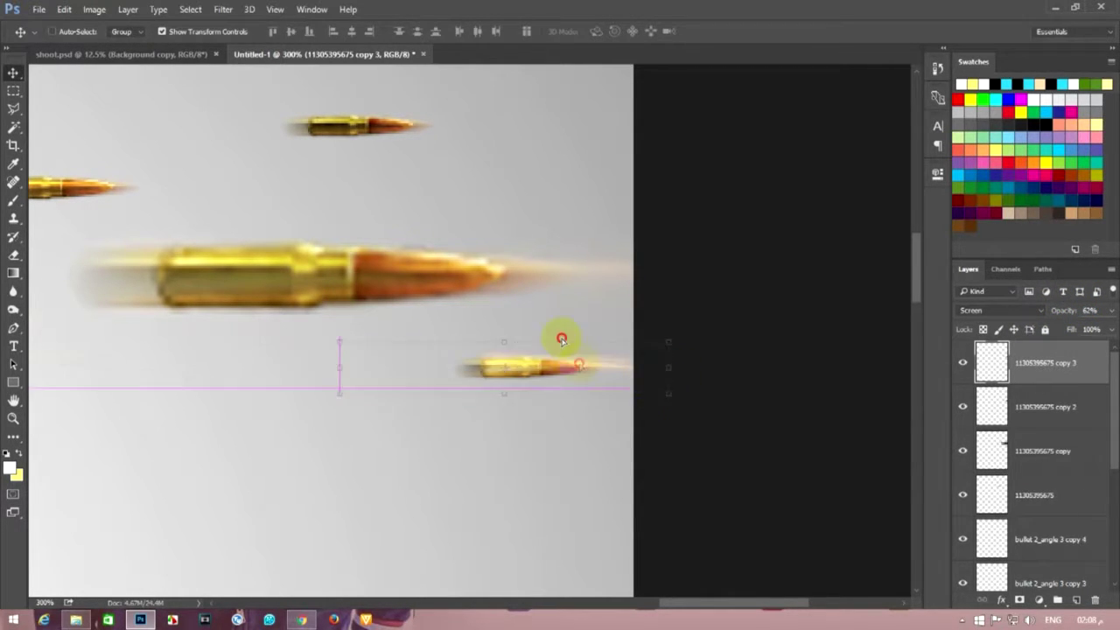
key(Up)
key(Up)
key(Up)
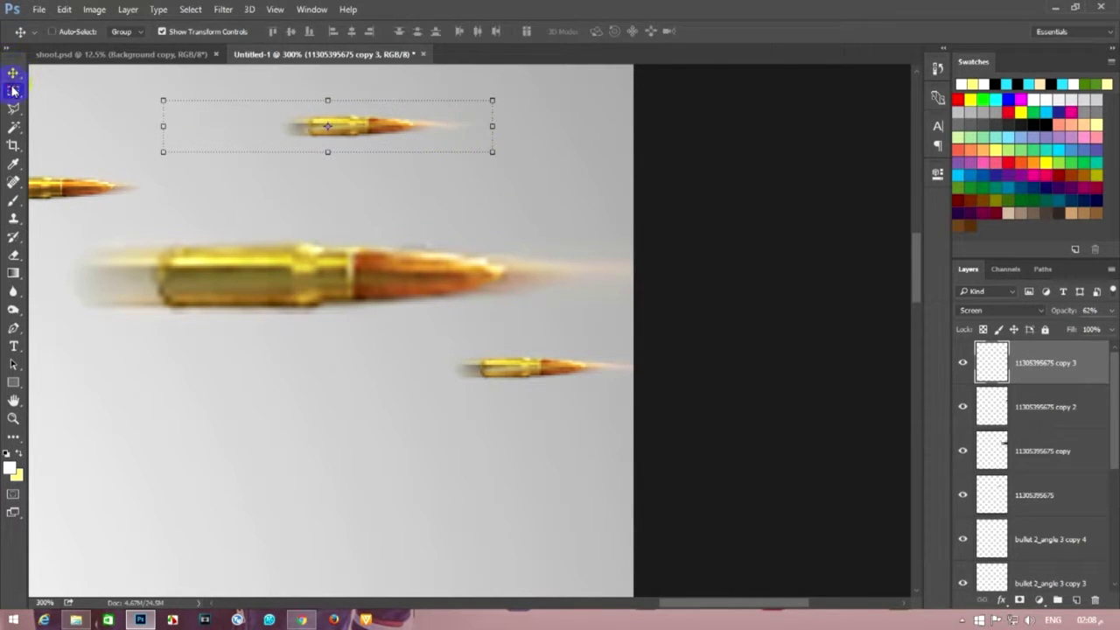
click(13, 90)
key(ctrl+1)
key(ctrl+minus)
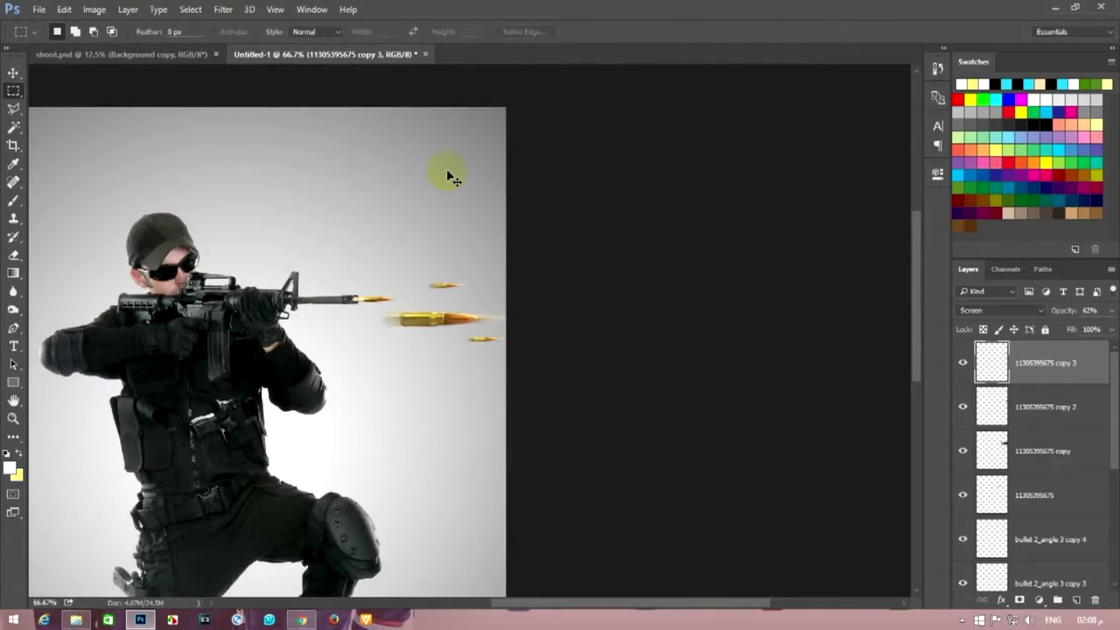
key(ctrl+minus)
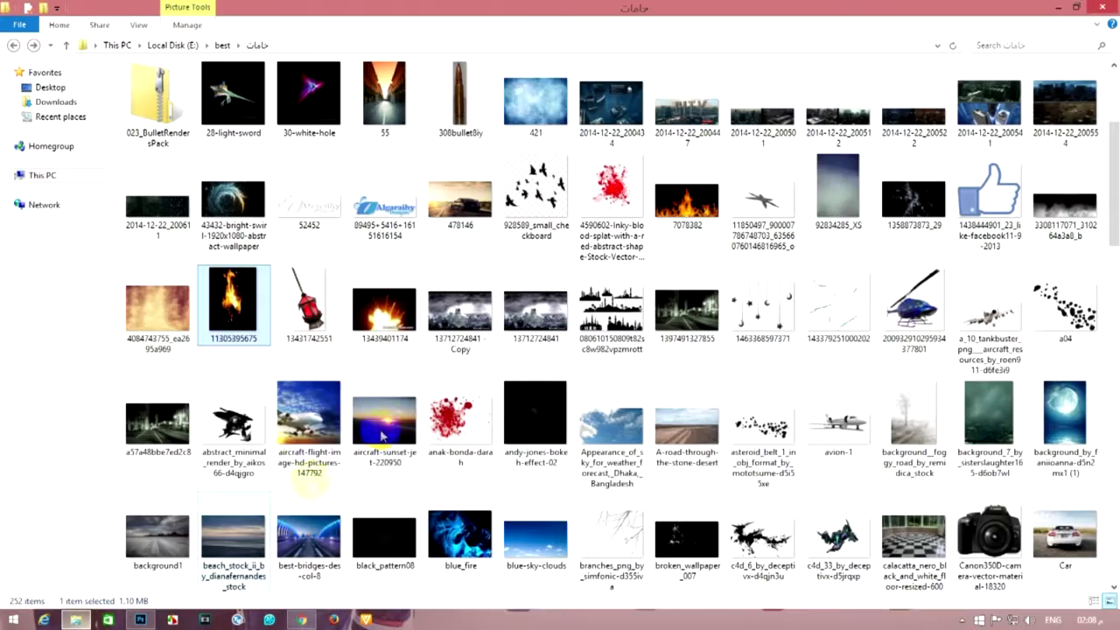
- In File Explorer, go from best into the design folder and drag out fire_stock
click(76, 619)
scroll(362, 525, down, 5)
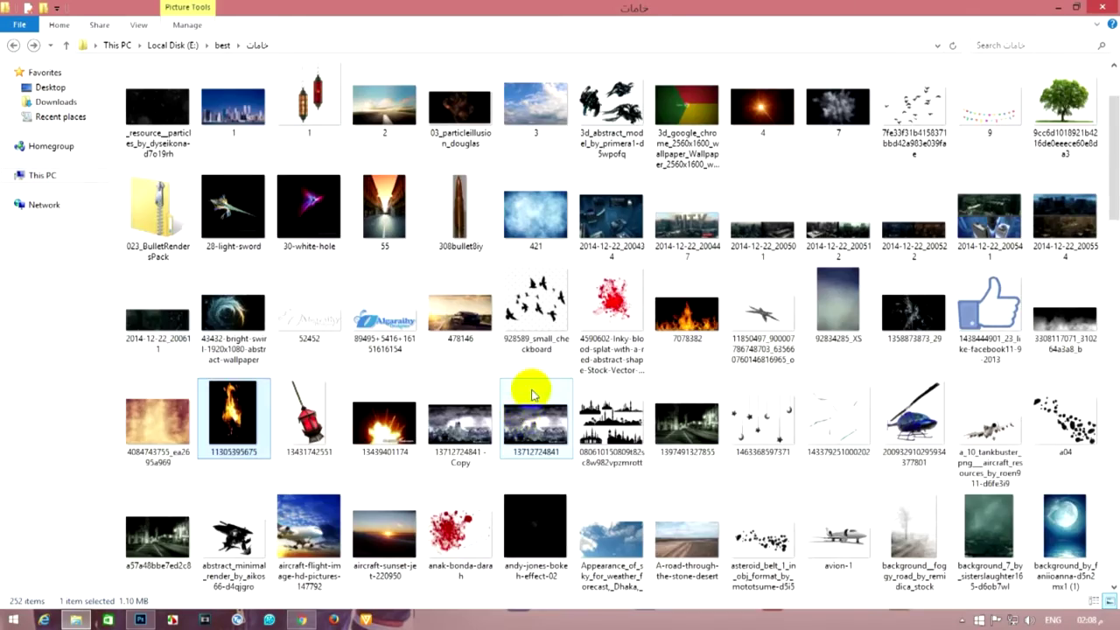
scroll(473, 376, down, 2)
scroll(306, 263, up, 4)
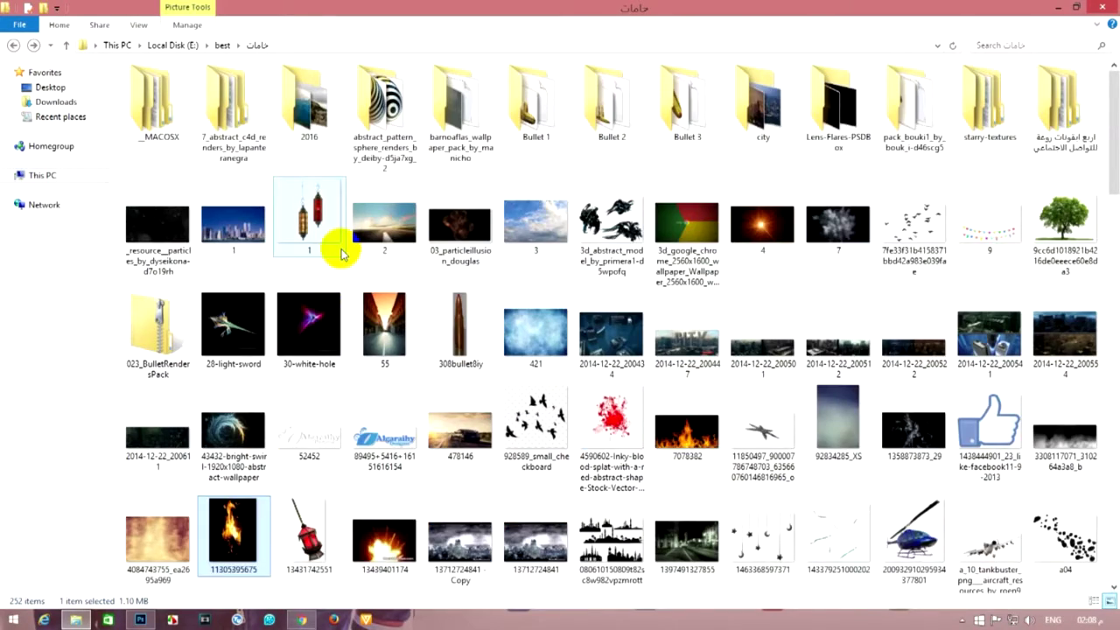
click(12, 47)
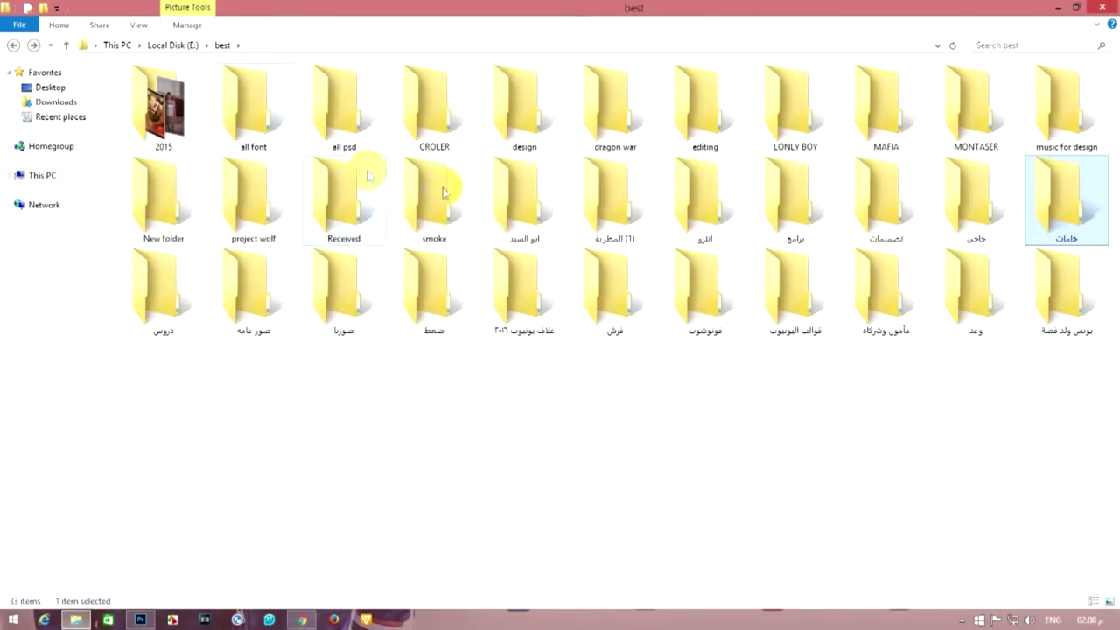
double_click(238, 310)
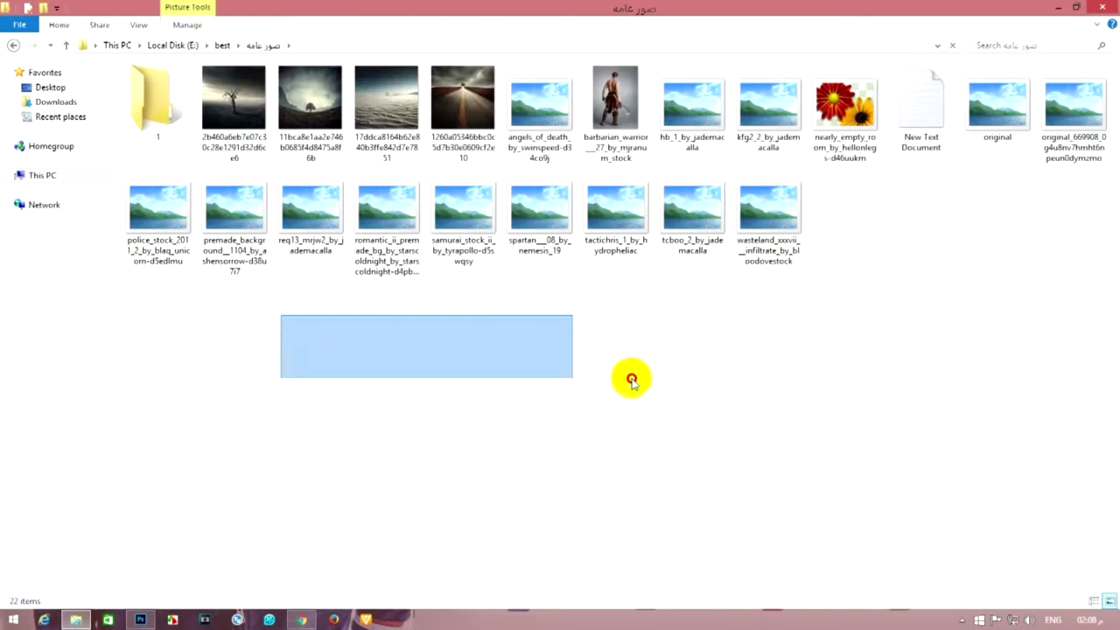
click(12, 45)
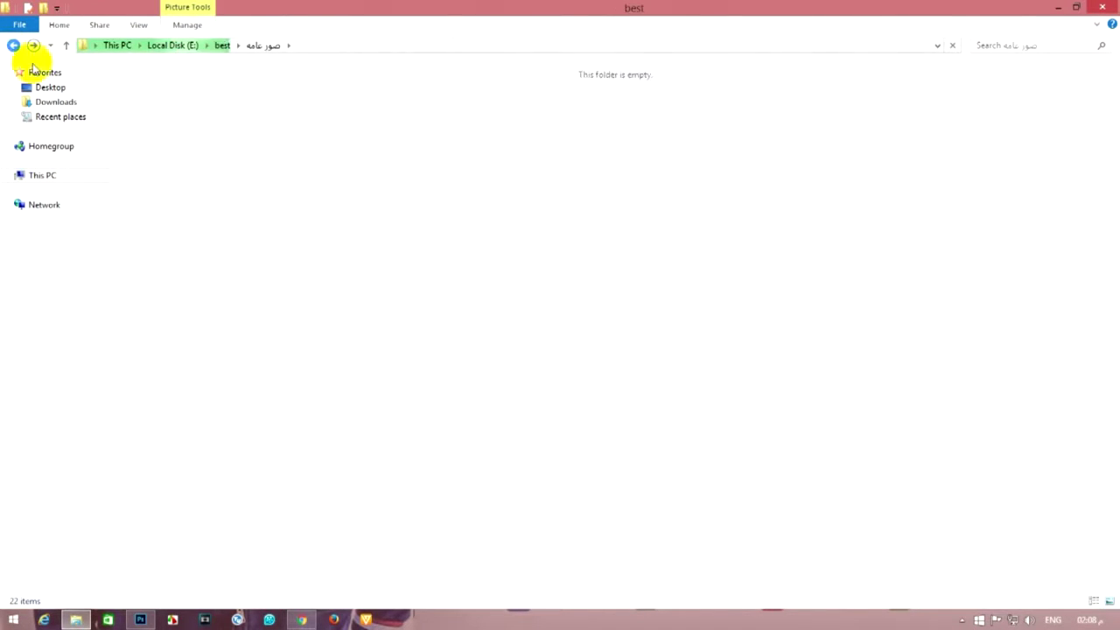
double_click(524, 105)
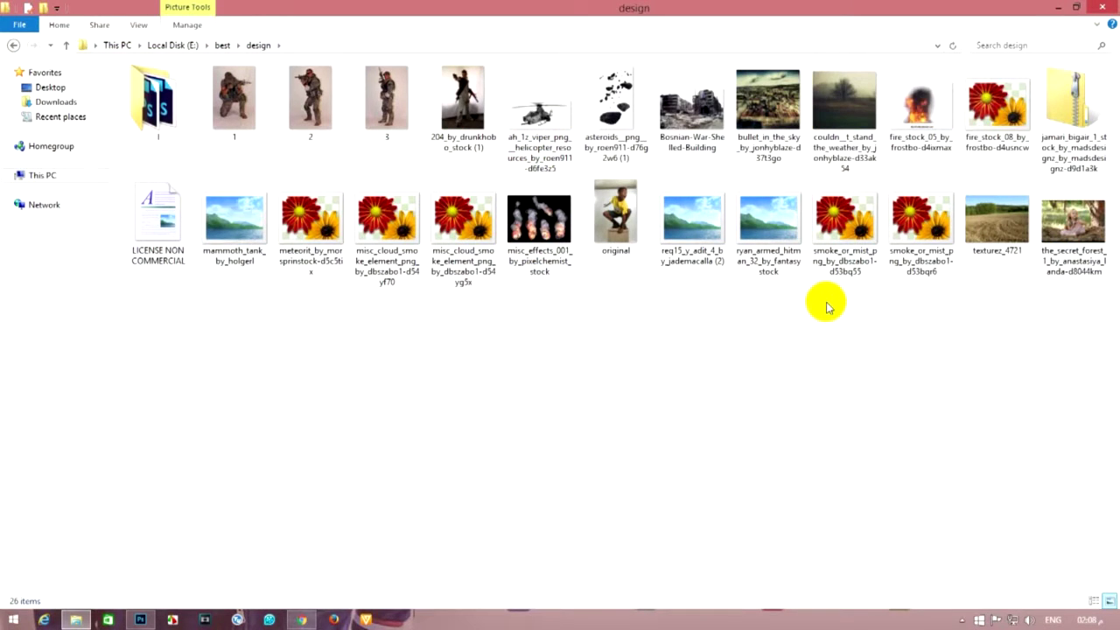
drag(918, 109, 545, 456)
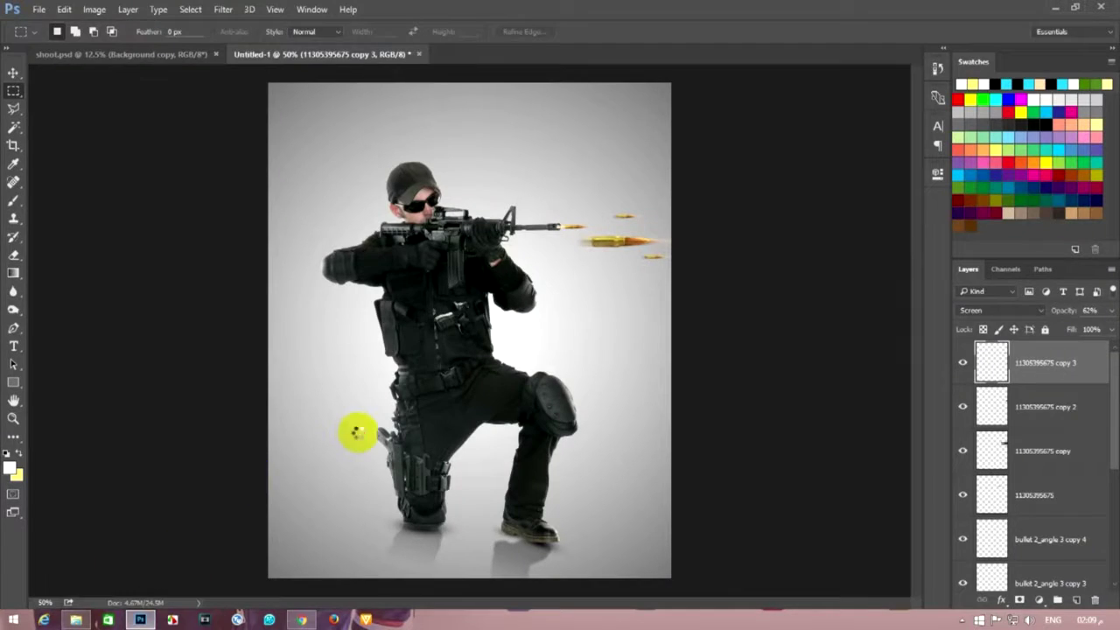
- Place the fire_stock image on the canvas and rasterize its layer
mouse_move(545, 457)
mouse_down()
mouse_move(423, 398)
mouse_move(262, 462)
mouse_up()
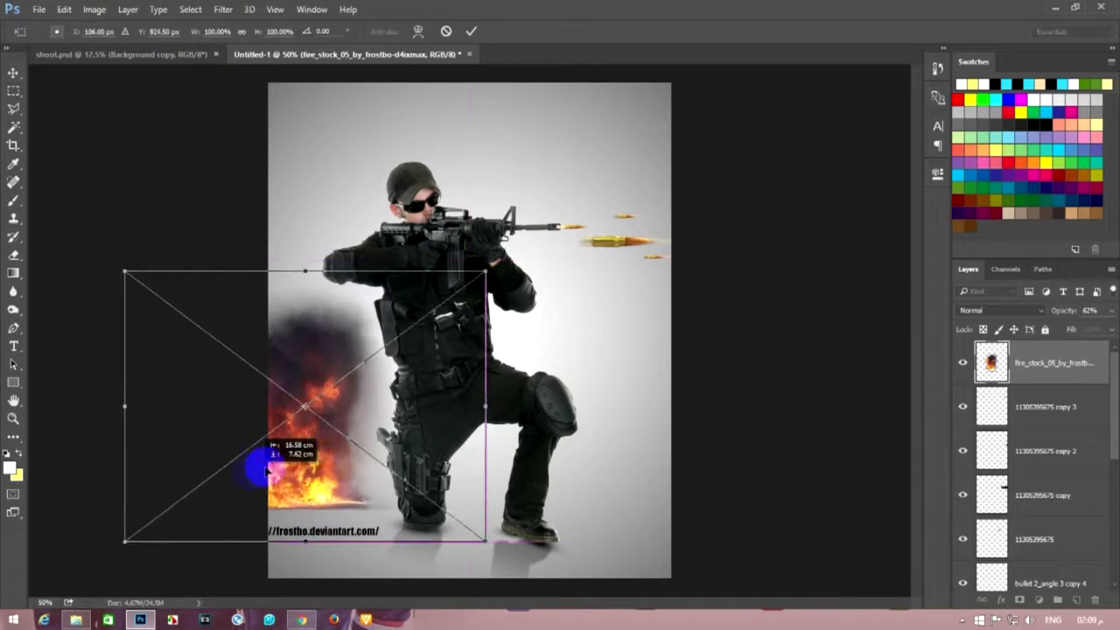
key(Return)
scroll(393, 485, up, 3)
mouse_move(395, 452)
mouse_down()
mouse_move(687, 250)
mouse_move(510, 237)
mouse_up()
right_click(991, 364)
click(814, 322)
- Delete the website watermark text below the flames
drag(713, 432, 22, 580)
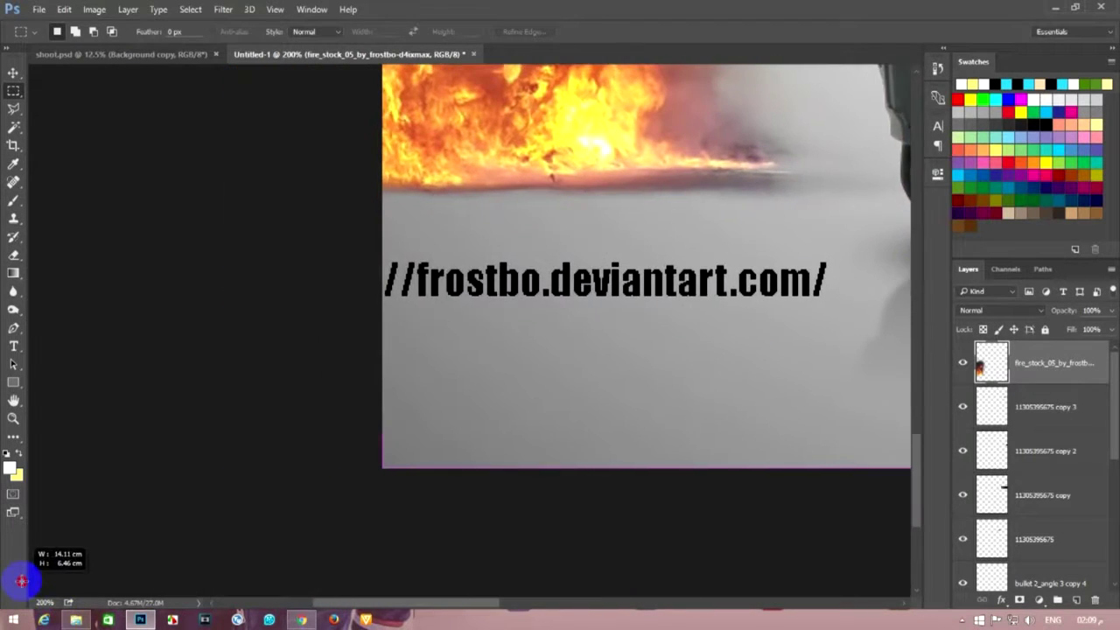
key(Delete)
key(ctrl+d)
scroll(206, 192, down, 2)
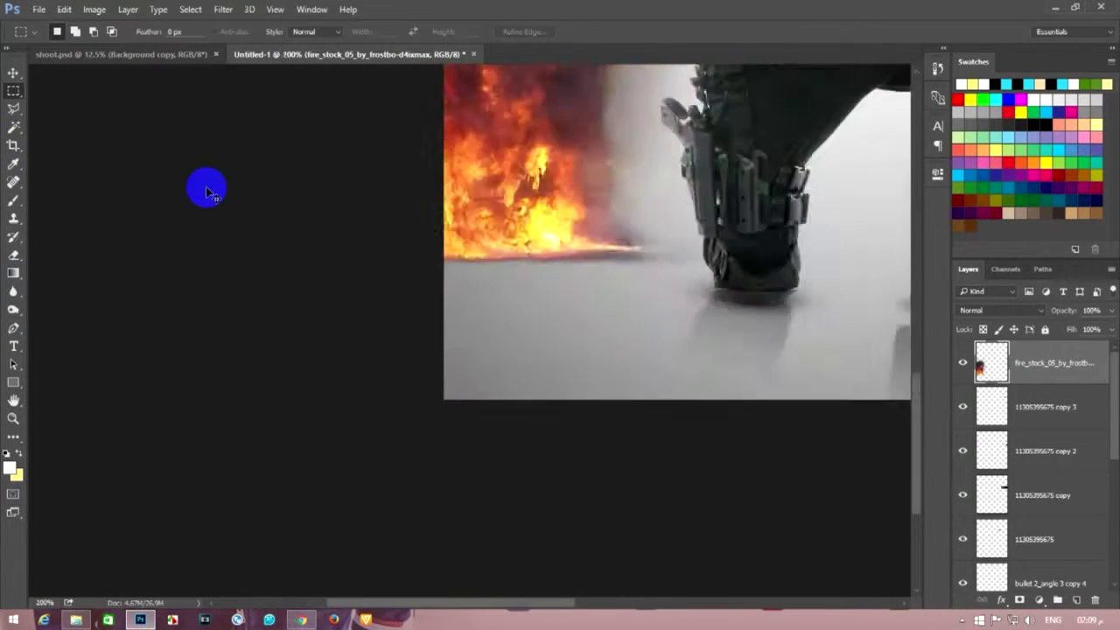
scroll(206, 193, down, 2)
click(14, 73)
drag(283, 340, 352, 337)
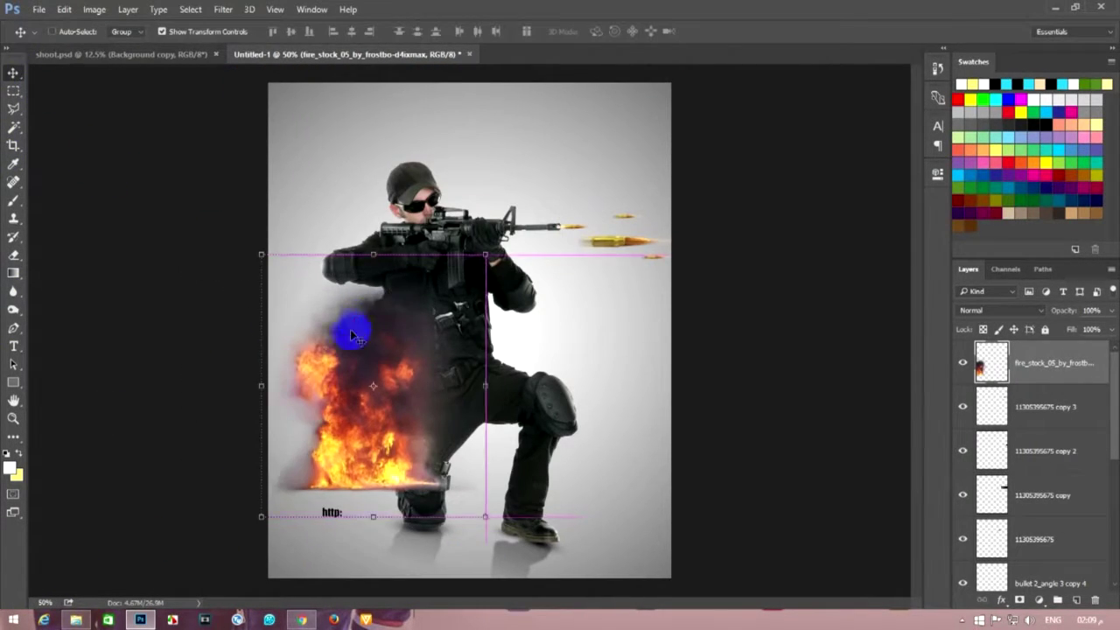
click(13, 91)
drag(274, 559, 400, 497)
click(80, 177)
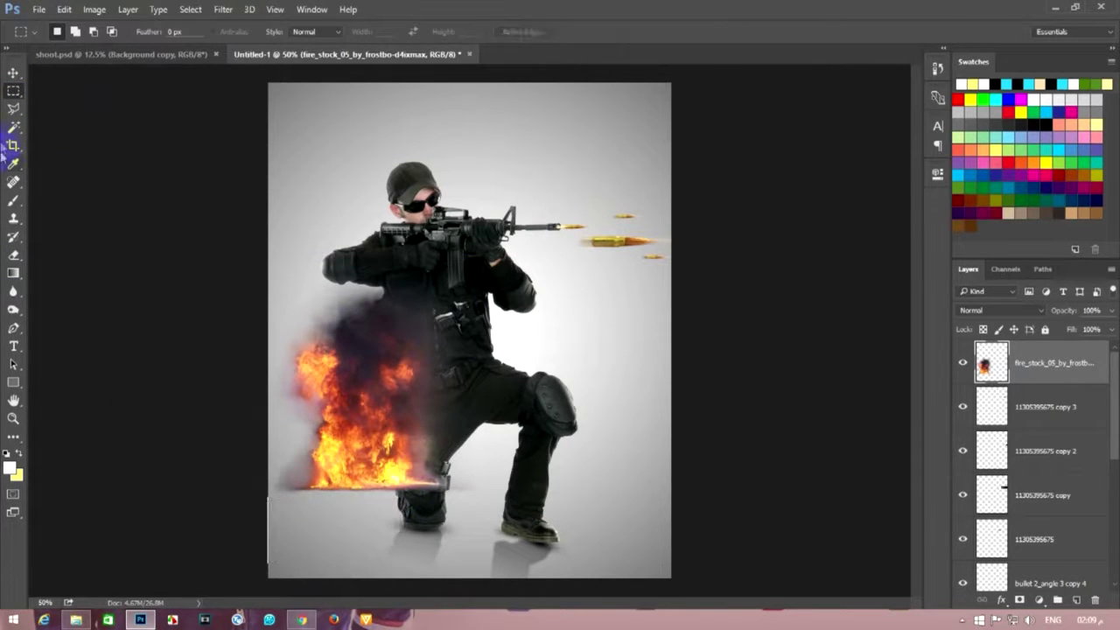
- Move the fire left and down and enlarge it over the soldier's leg
click(13, 74)
drag(429, 324, 402, 346)
drag(445, 287, 461, 324)
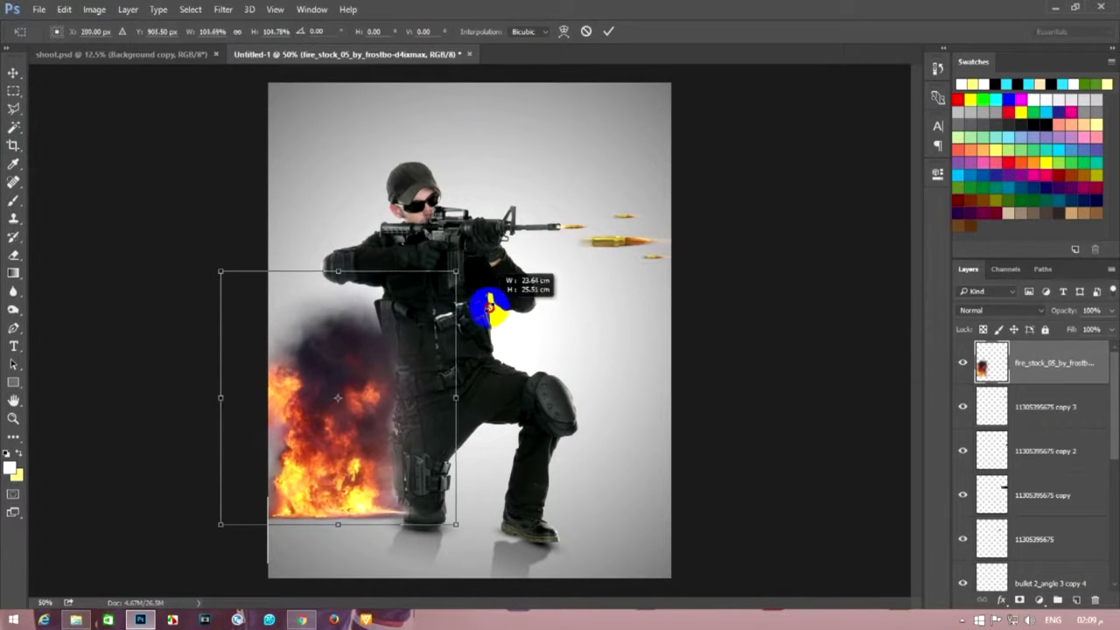
drag(461, 324, 462, 338)
key(Return)
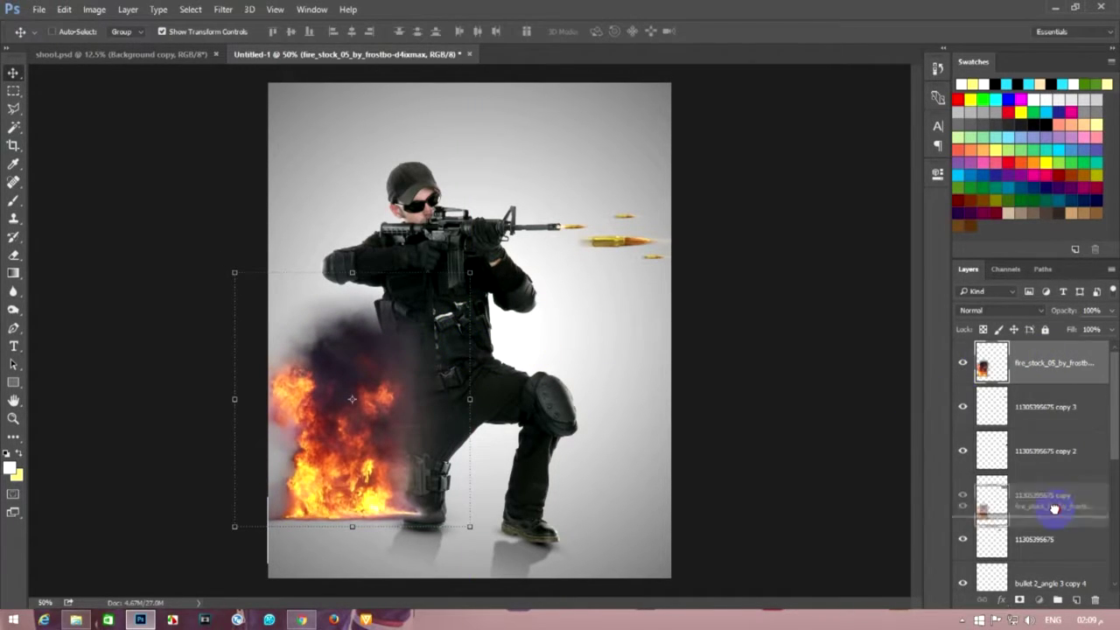
- Move the fire layer beneath the soldier layer and slide it behind his raised knee
scroll(1049, 499, down, 3)
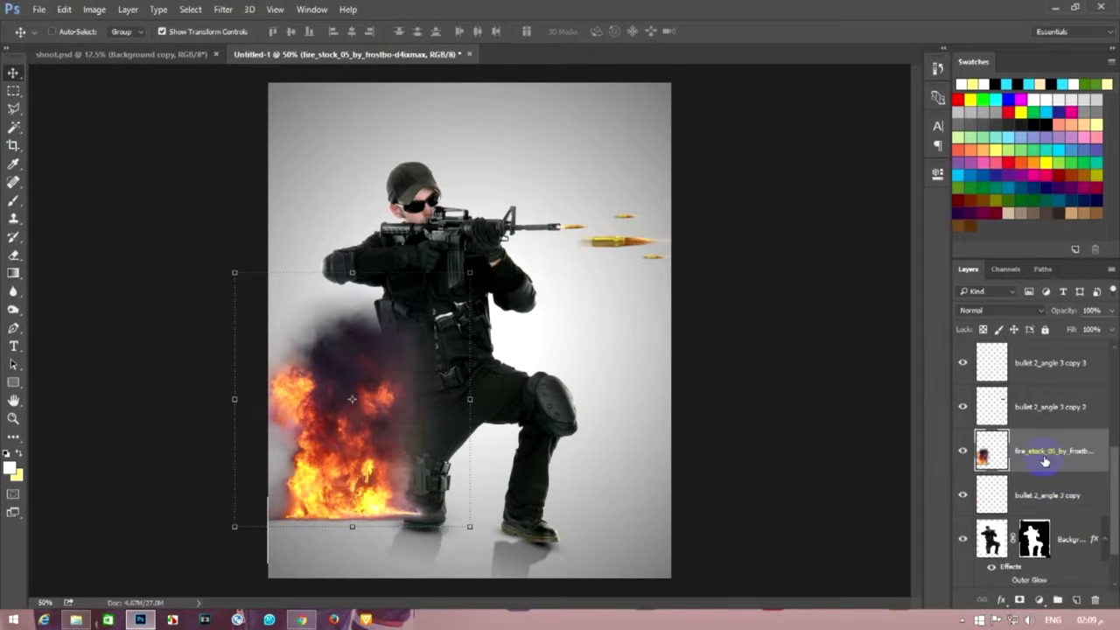
drag(1058, 577, 1050, 587)
drag(391, 435, 634, 426)
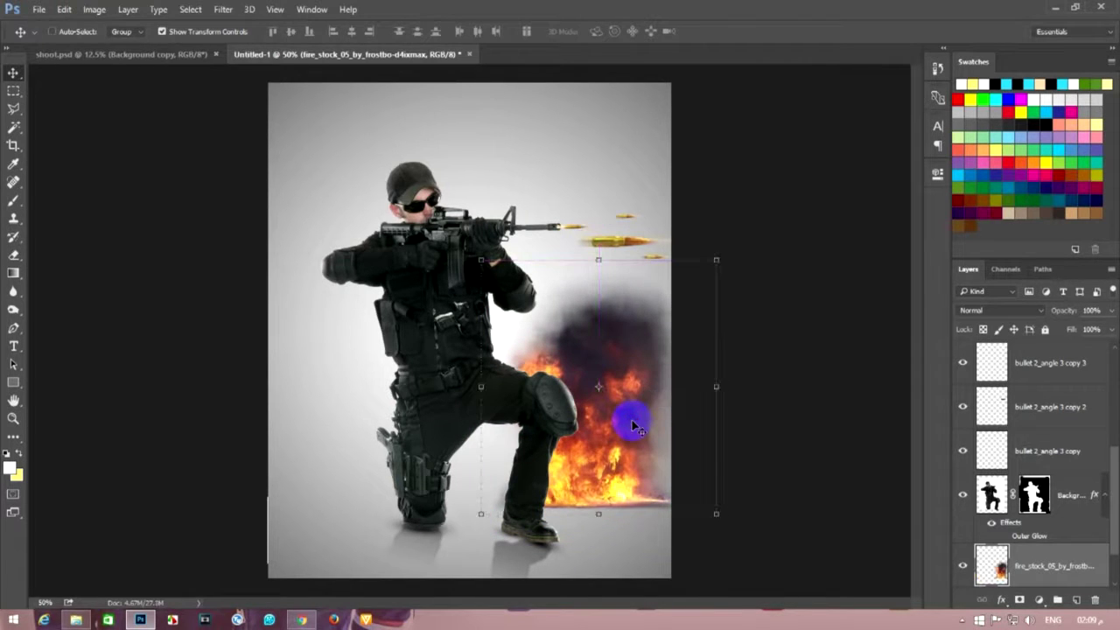
- Try erasing the fire's lower edge with the Eraser, then undo it
key(ctrl+plus)
key(ctrl+plus)
key(ctrl+plus)
mouse_move(629, 430)
mouse_down()
mouse_move(306, 229)
mouse_move(618, 192)
mouse_up()
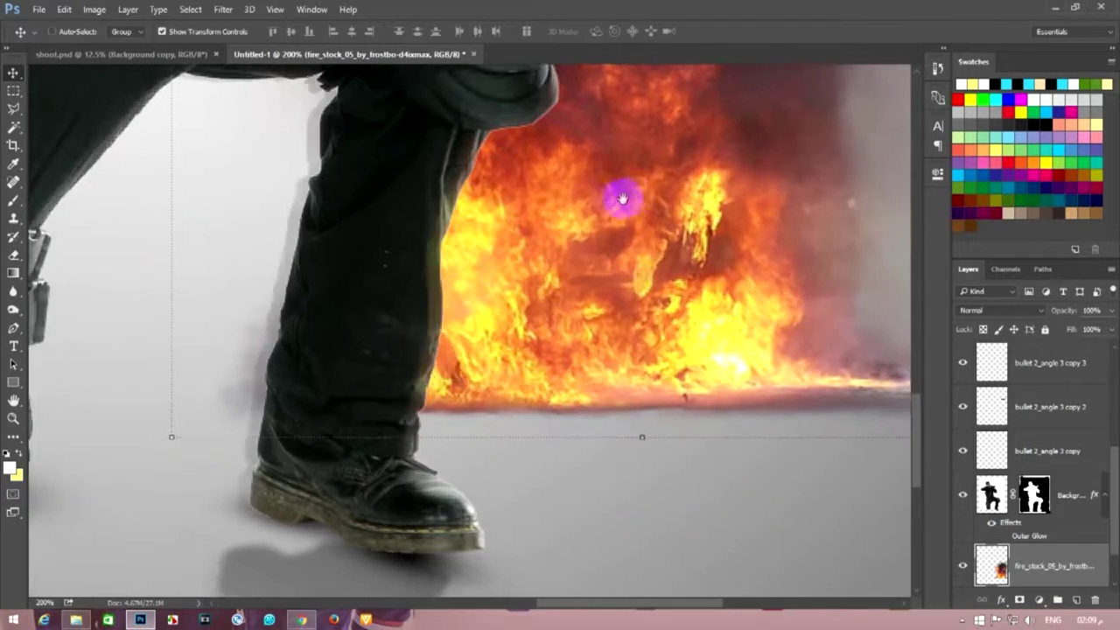
click(13, 255)
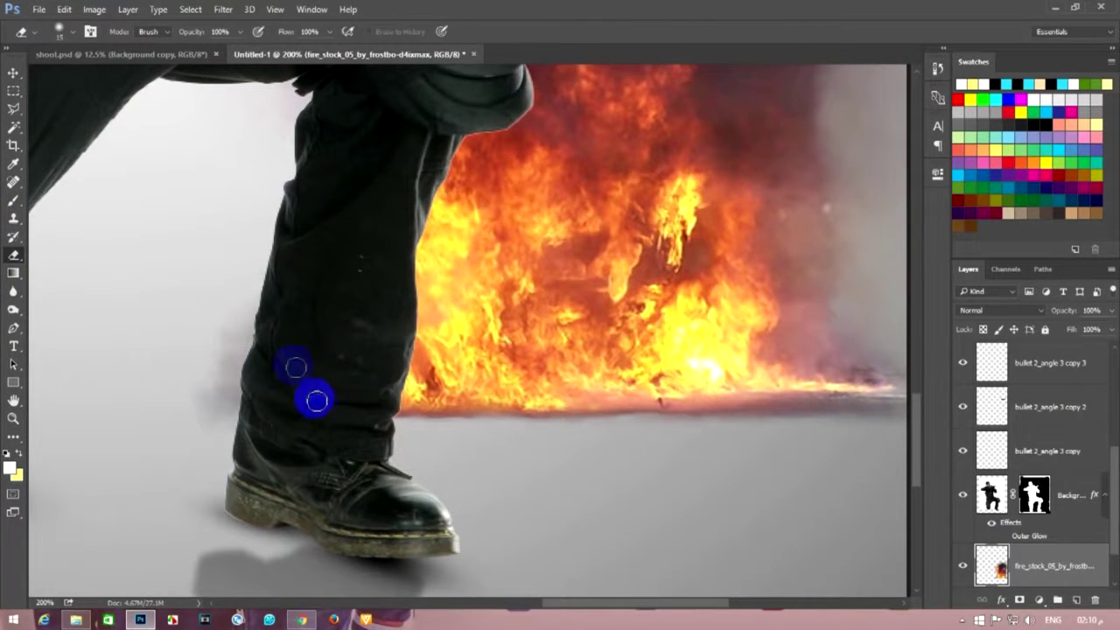
click(78, 32)
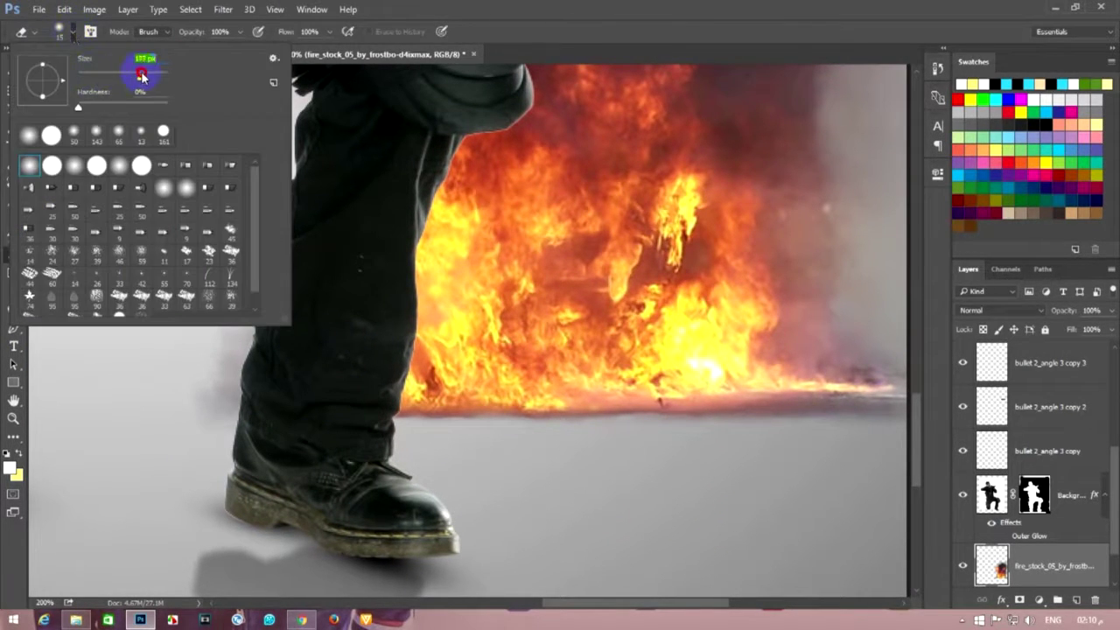
drag(252, 520, 919, 590)
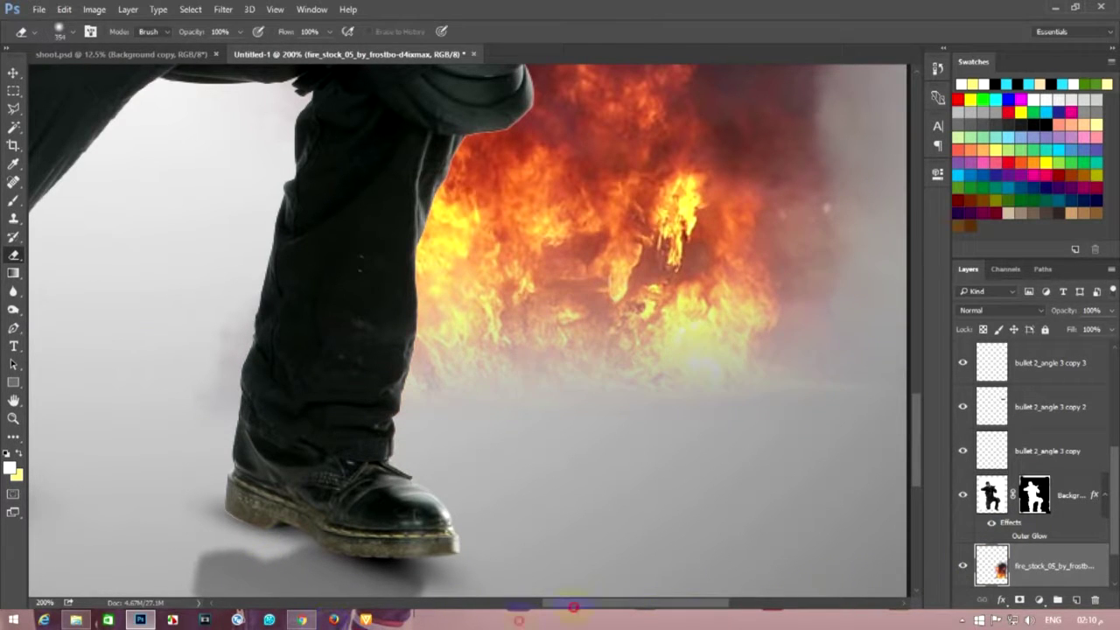
key(ctrl+minus)
key(ctrl+minus)
key(ctrl+minus)
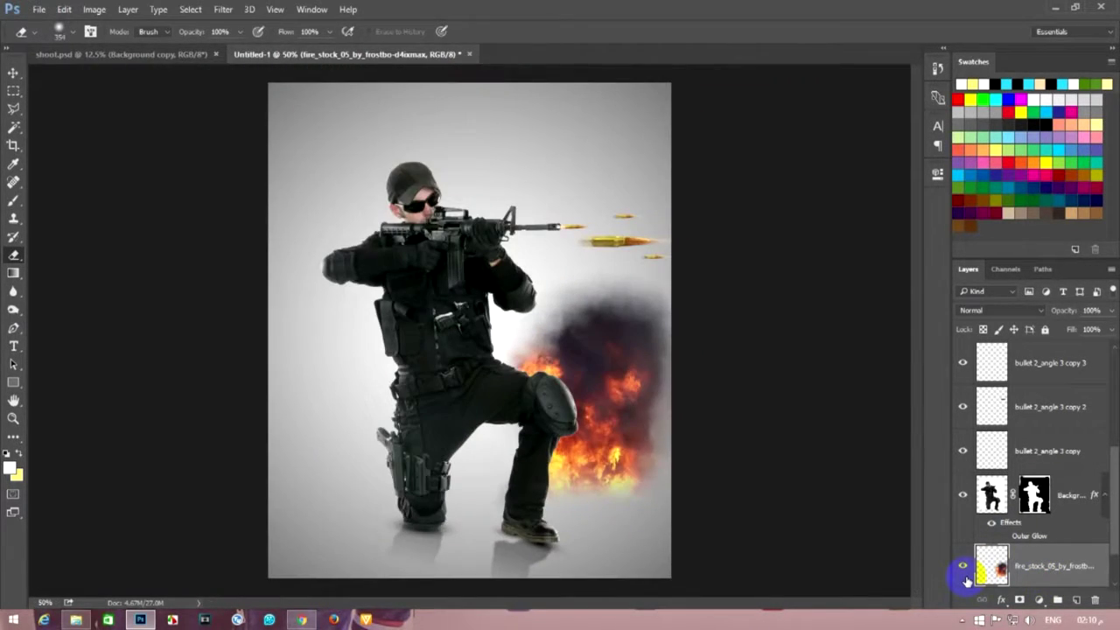
key(ctrl+z)
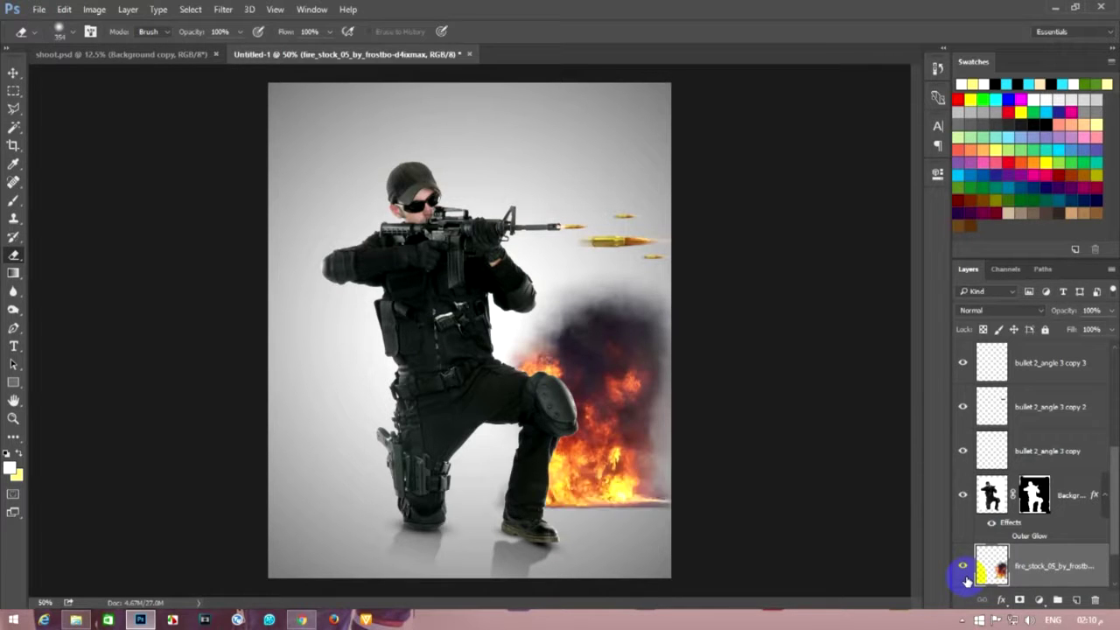
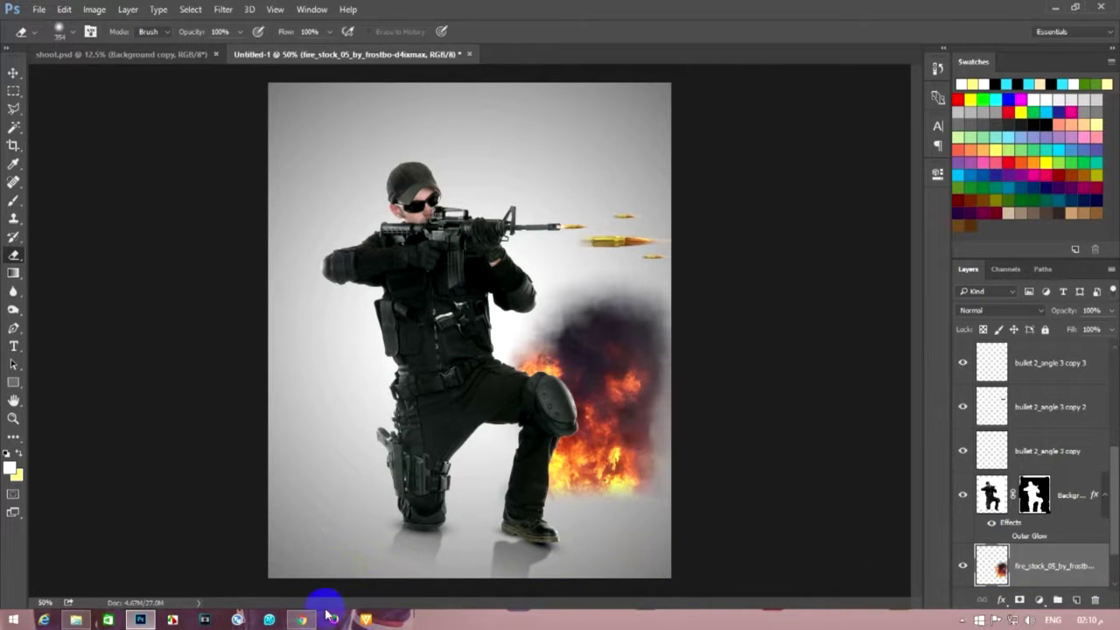
- Place the smoke PNG from Explorer into the poster, rotated about 45° behind the soldier
click(75, 621)
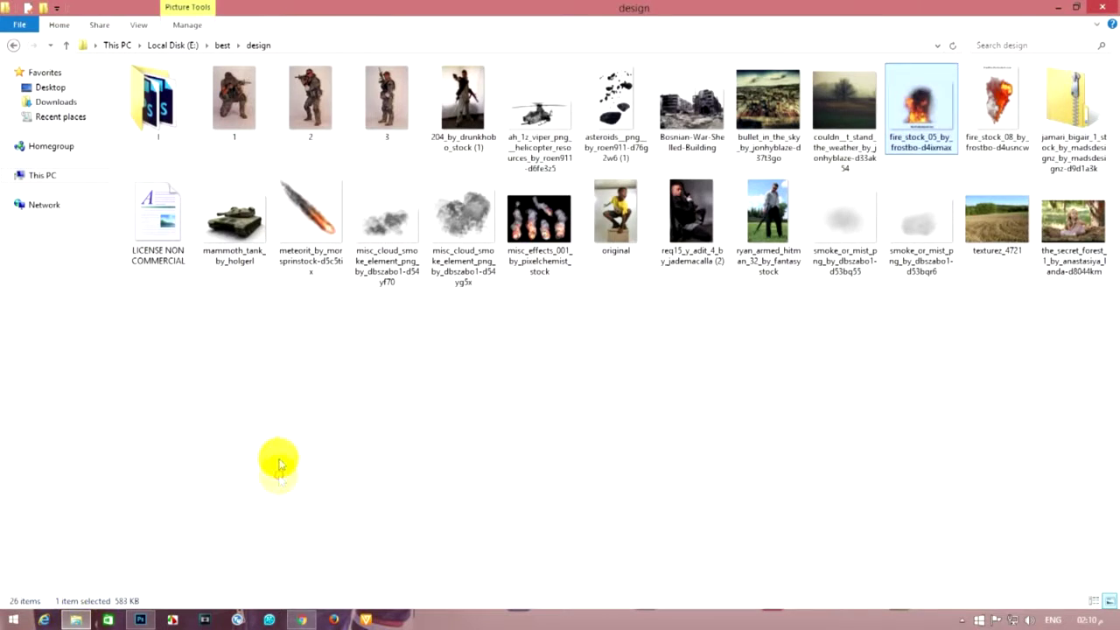
drag(388, 226, 142, 623)
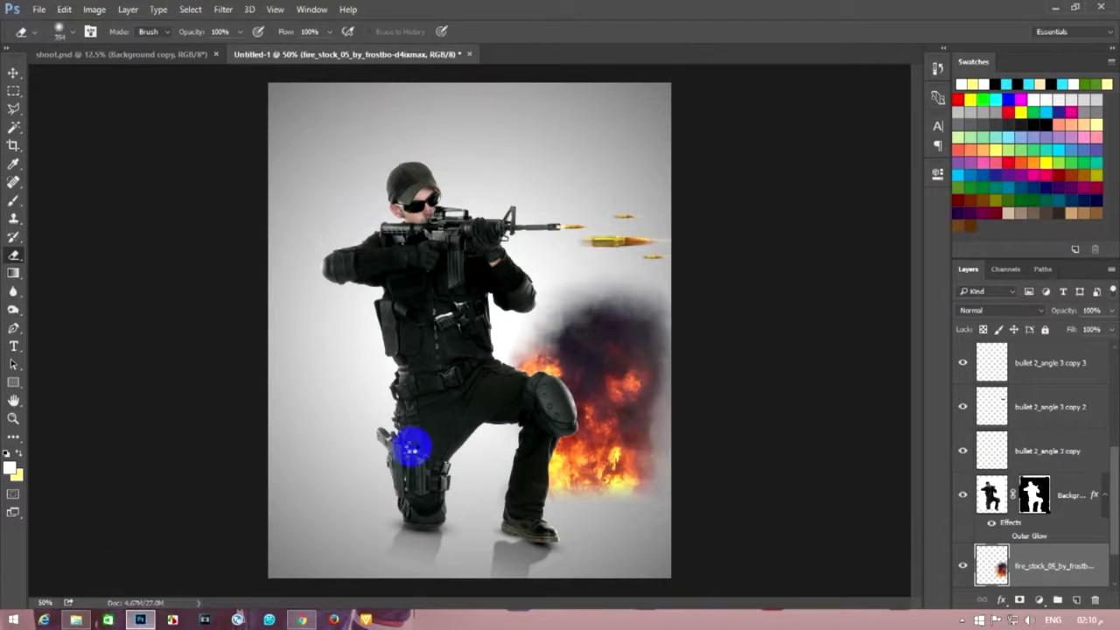
mouse_move(141, 623)
mouse_down()
mouse_move(640, 357)
mouse_move(705, 237)
mouse_move(704, 294)
mouse_up()
mouse_move(790, 287)
mouse_down()
mouse_move(762, 425)
mouse_move(687, 374)
mouse_move(672, 342)
mouse_up()
key(Return)
- Fade the smoke layer to 60% opacity
key(e)
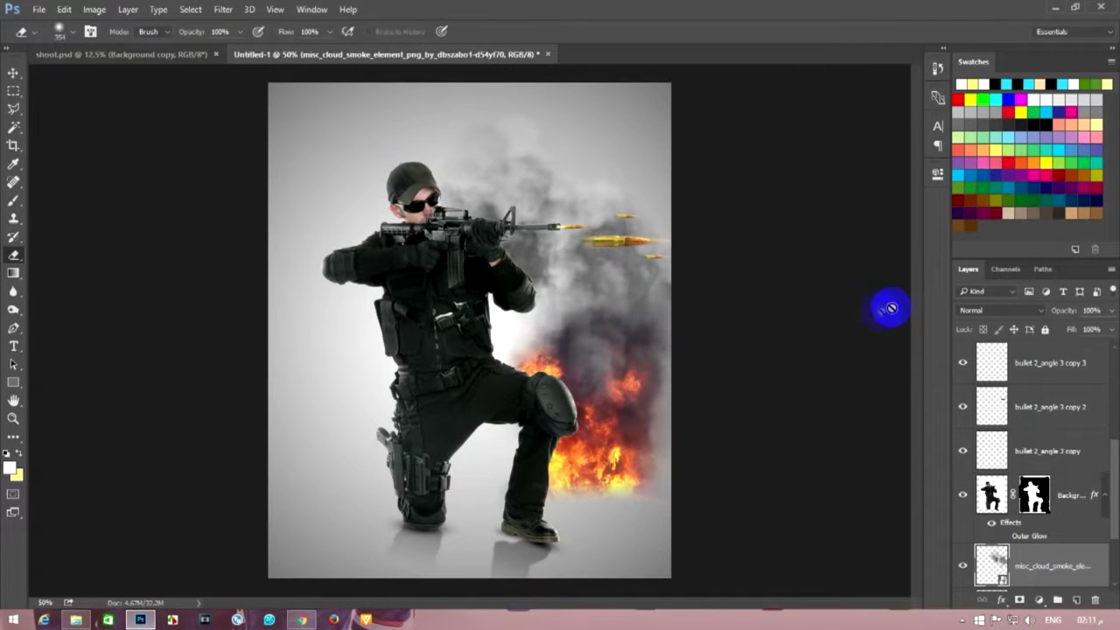
click(365, 284)
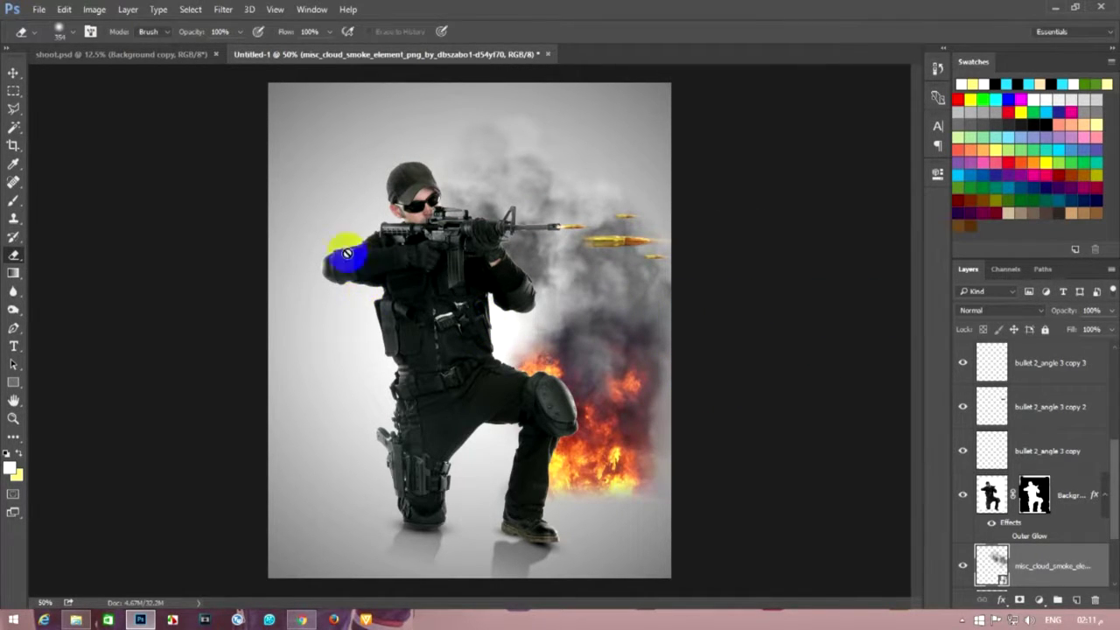
drag(1041, 305, 1038, 315)
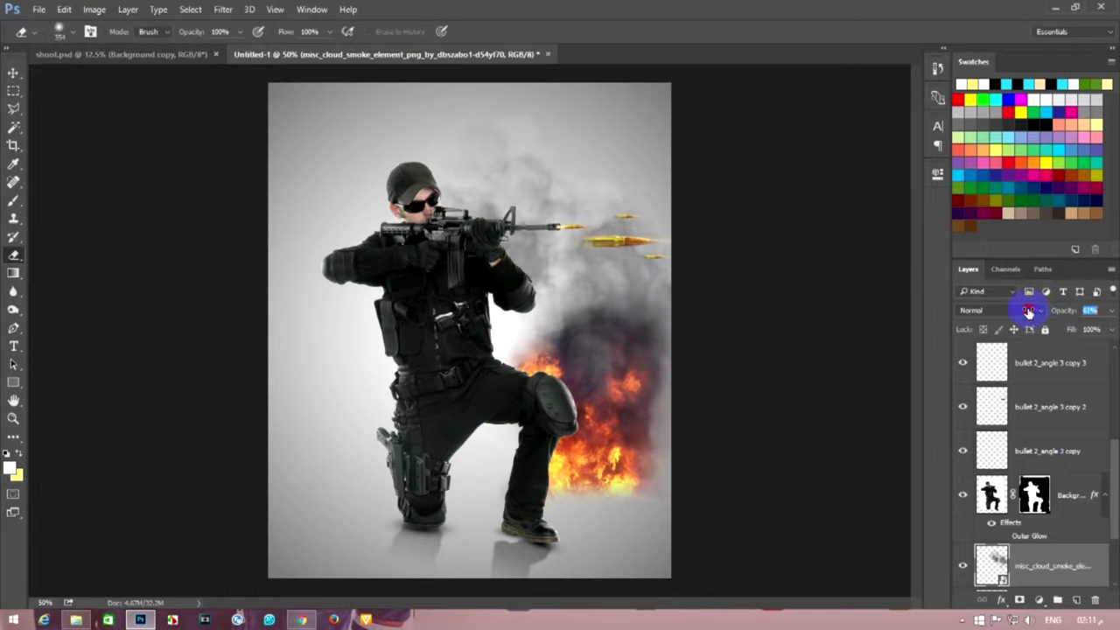
text(60)
key(Return)
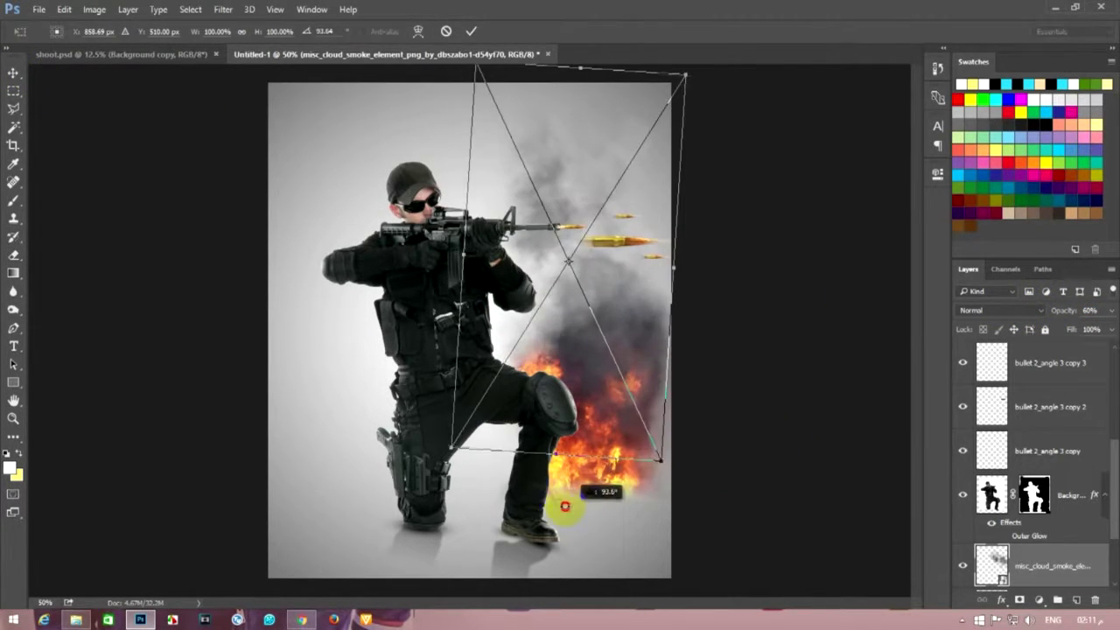
- Try rotating and nudging the smoke further, then cancel that extra transform
drag(720, 460, 584, 437)
drag(634, 333, 697, 433)
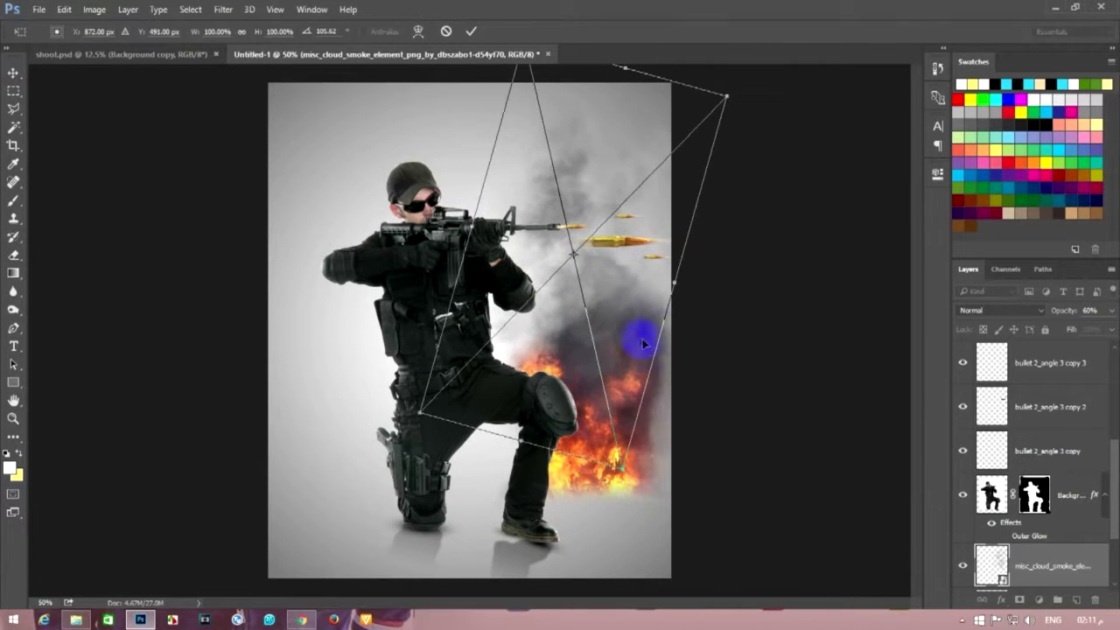
drag(639, 374, 637, 364)
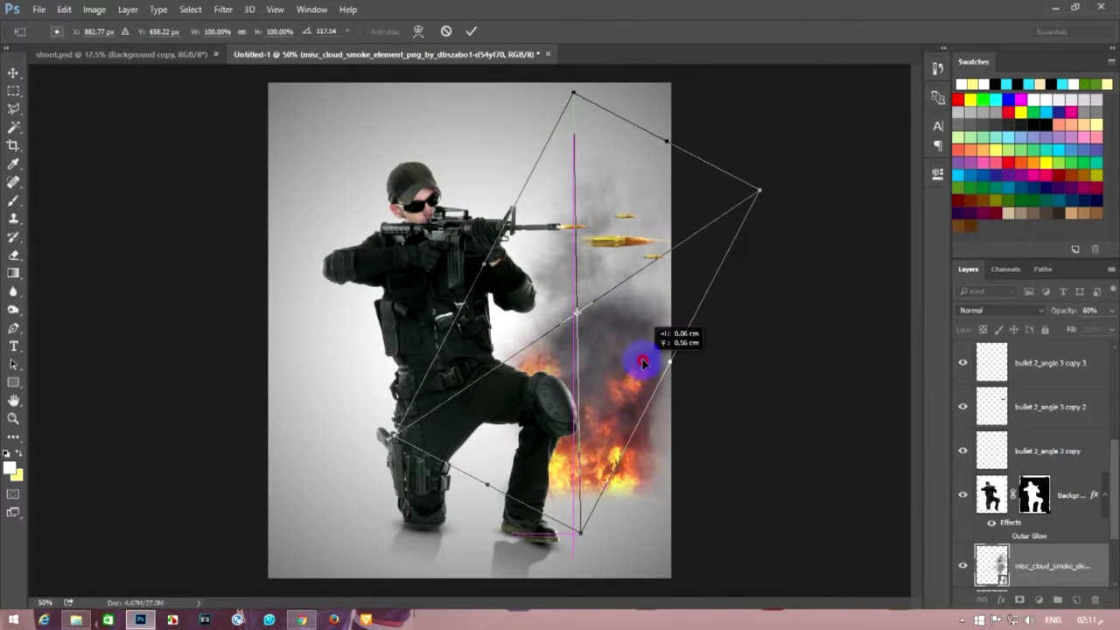
key(Escape)
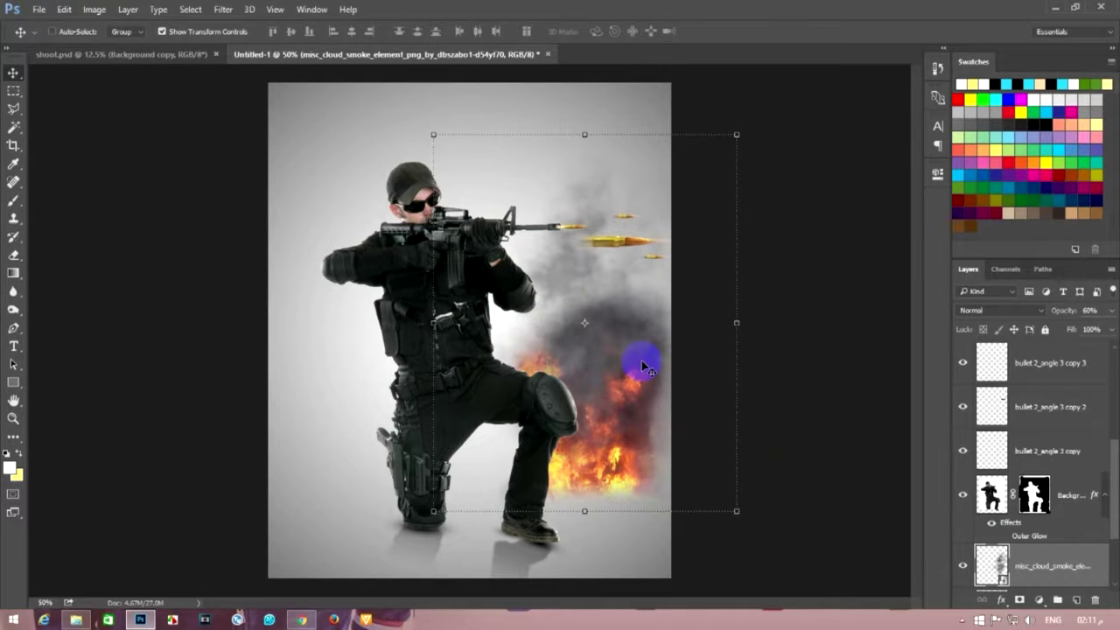
- Select the smoke and fire layers together and delete them
click(13, 90)
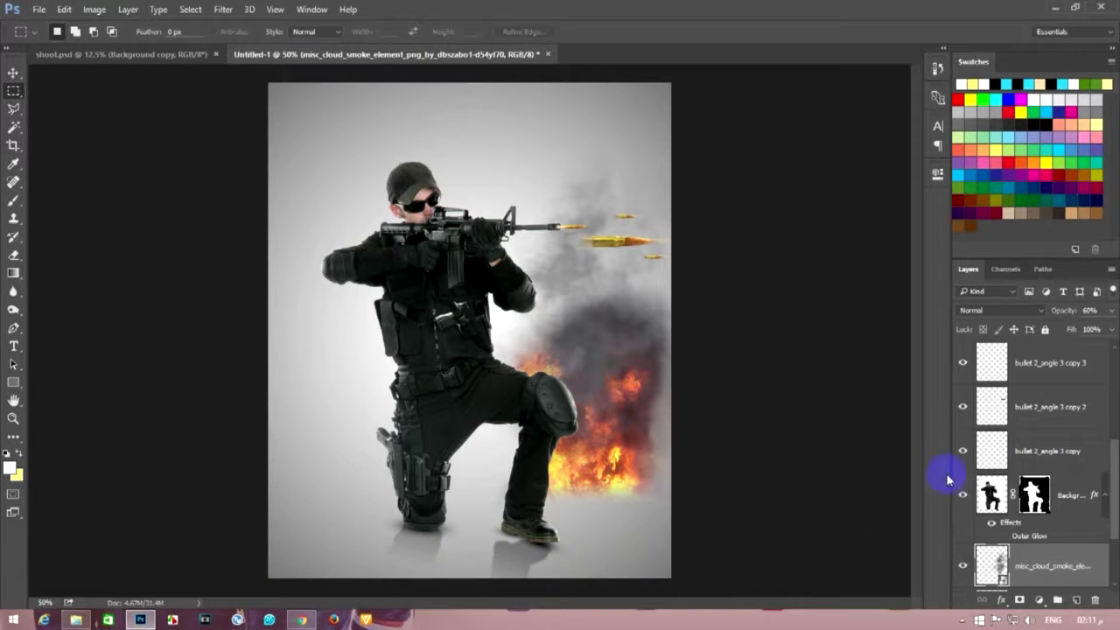
scroll(1006, 546, down, 2)
ctrl+click(1049, 490)
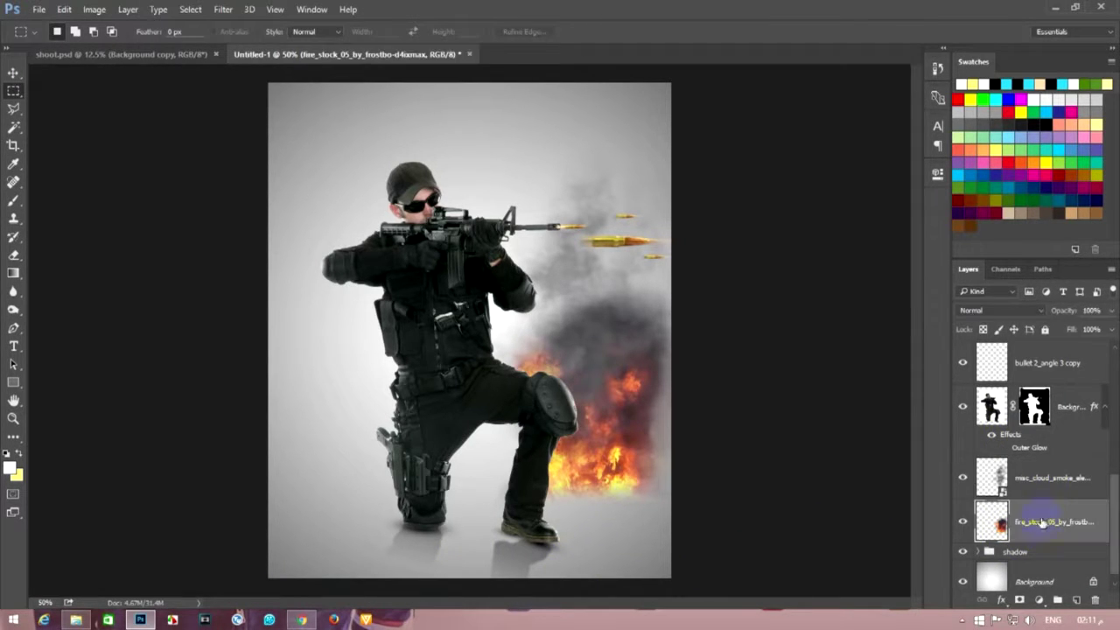
click(13, 72)
mouse_move(630, 415)
mouse_down()
mouse_move(540, 440)
mouse_move(600, 453)
mouse_move(612, 438)
mouse_up()
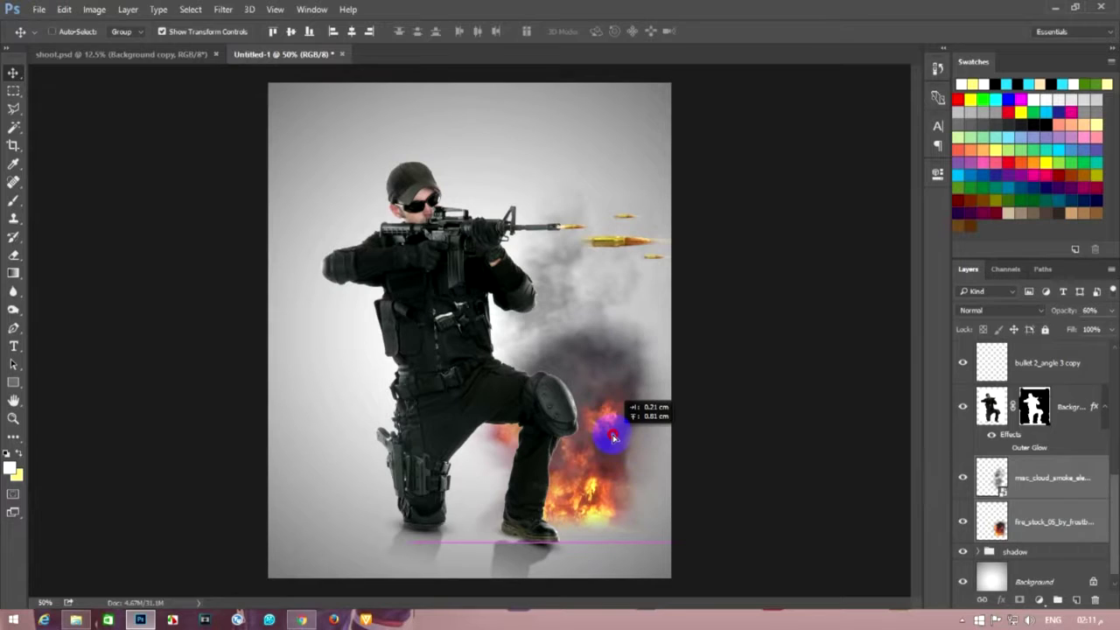
key(Delete)
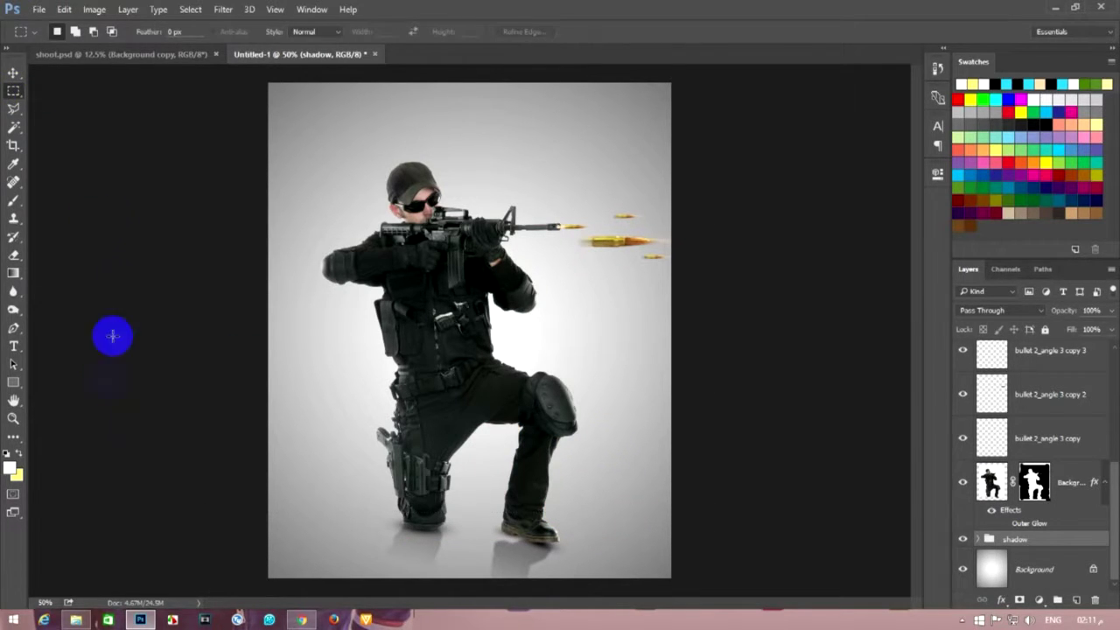
- Re-place the fire image, move it to the soldier's right, then remove it again
click(76, 619)
click(380, 229)
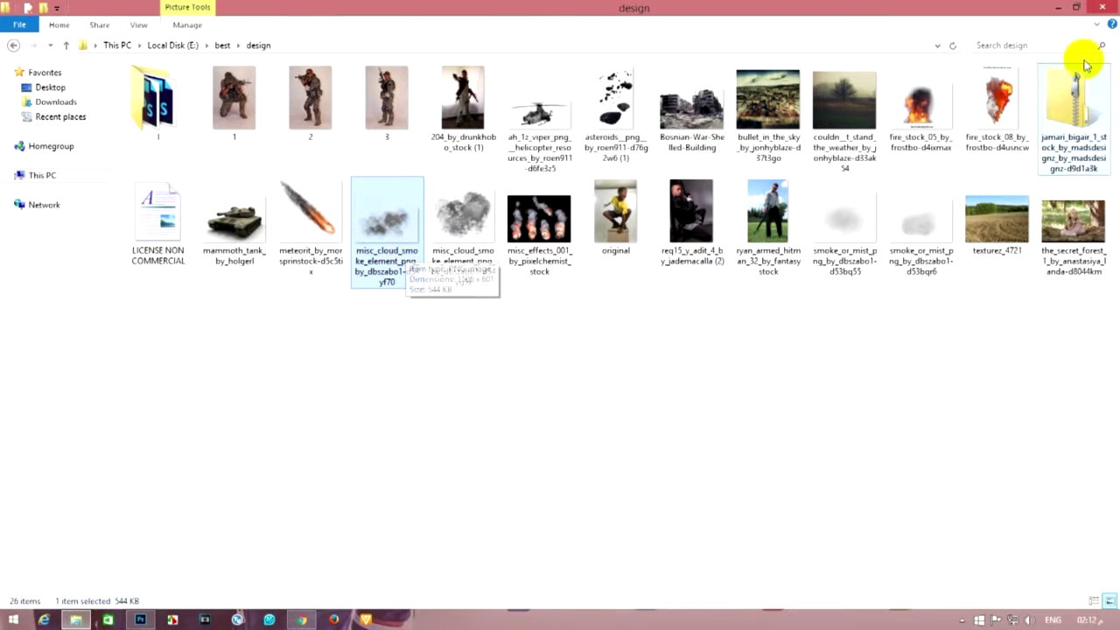
mouse_move(387, 229)
mouse_down()
mouse_move(204, 564)
mouse_move(525, 394)
mouse_move(445, 356)
mouse_move(441, 337)
mouse_up()
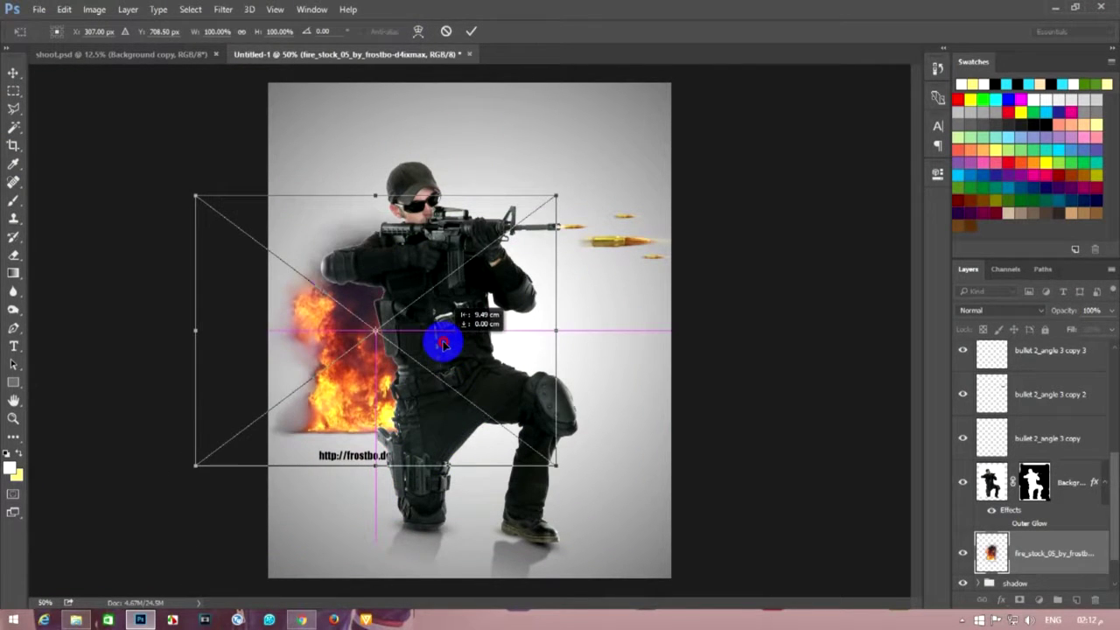
key(Return)
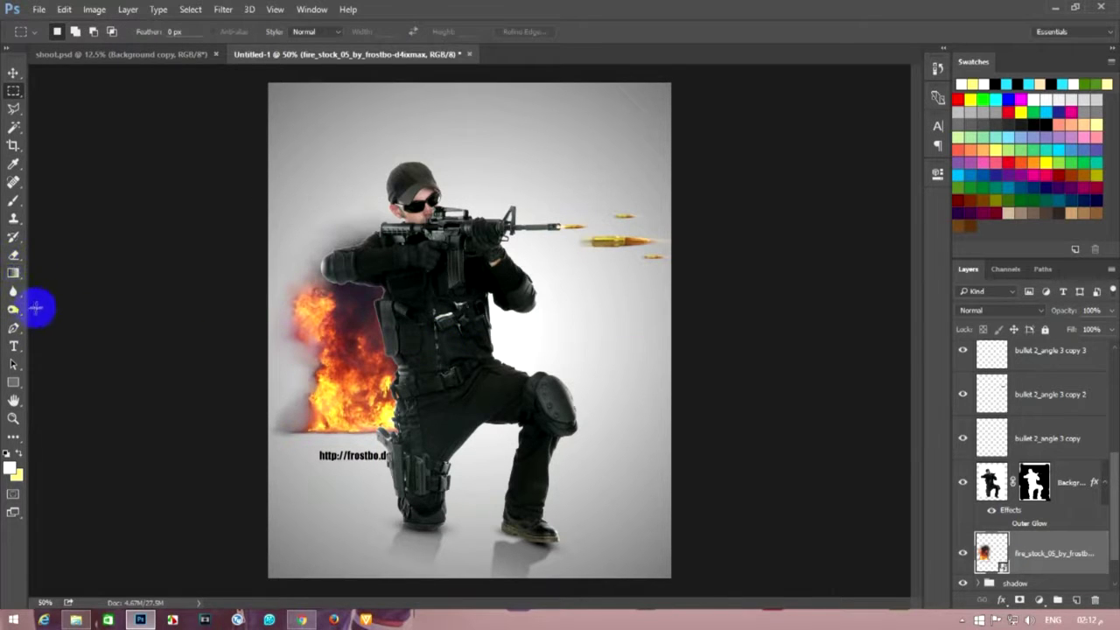
click(13, 71)
drag(400, 313, 616, 274)
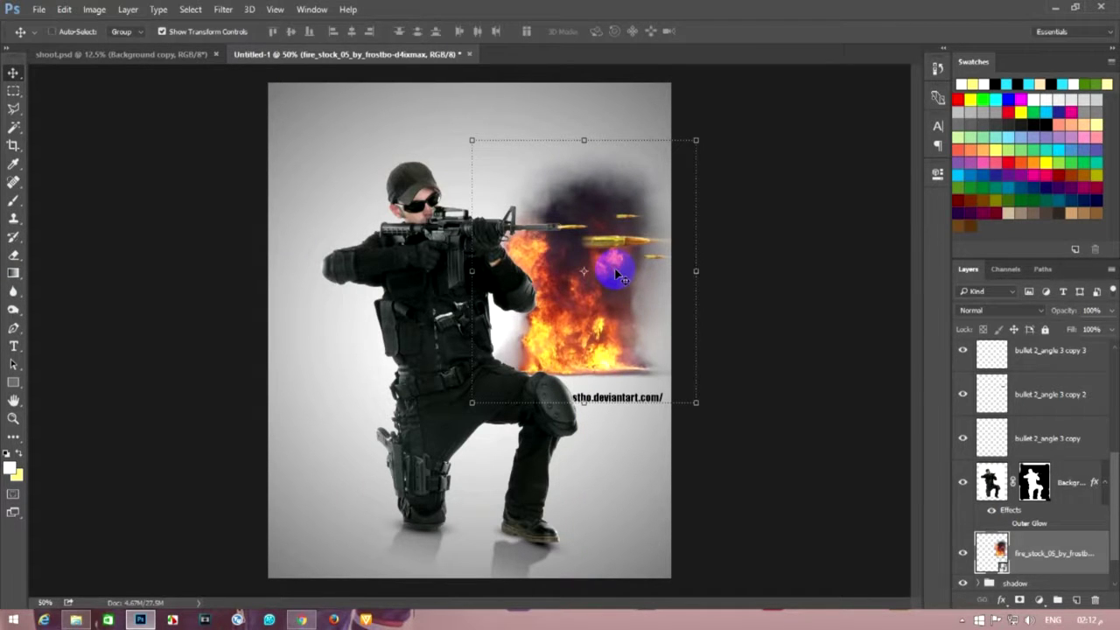
key(Escape)
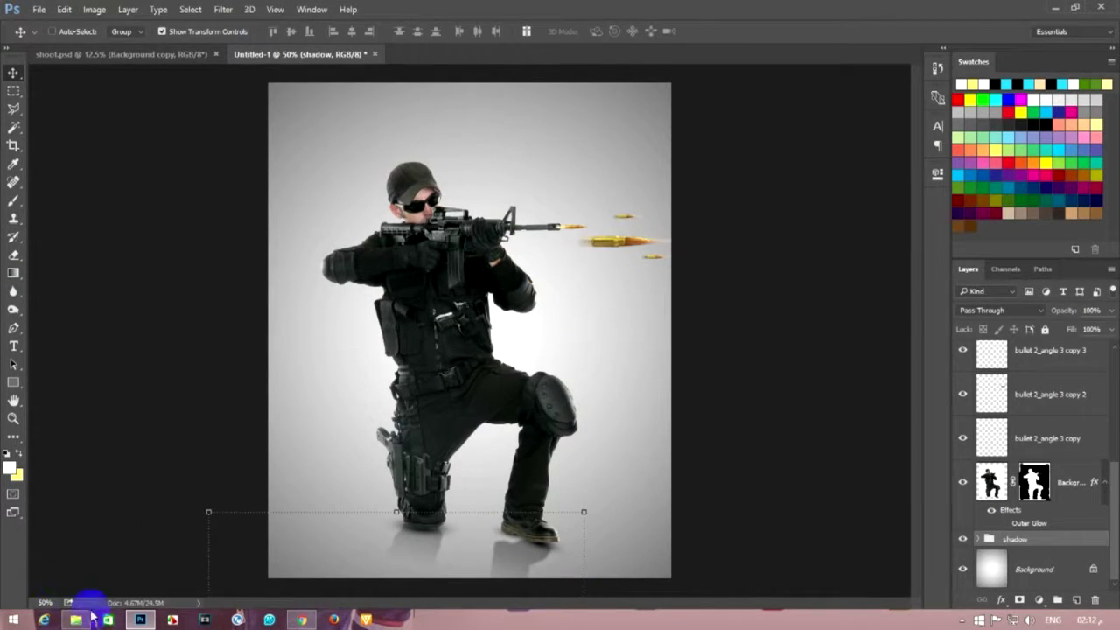
click(87, 617)
- Place the Effextures-BurnMarks26 ember image from the stock textures folder into the poster
click(16, 48)
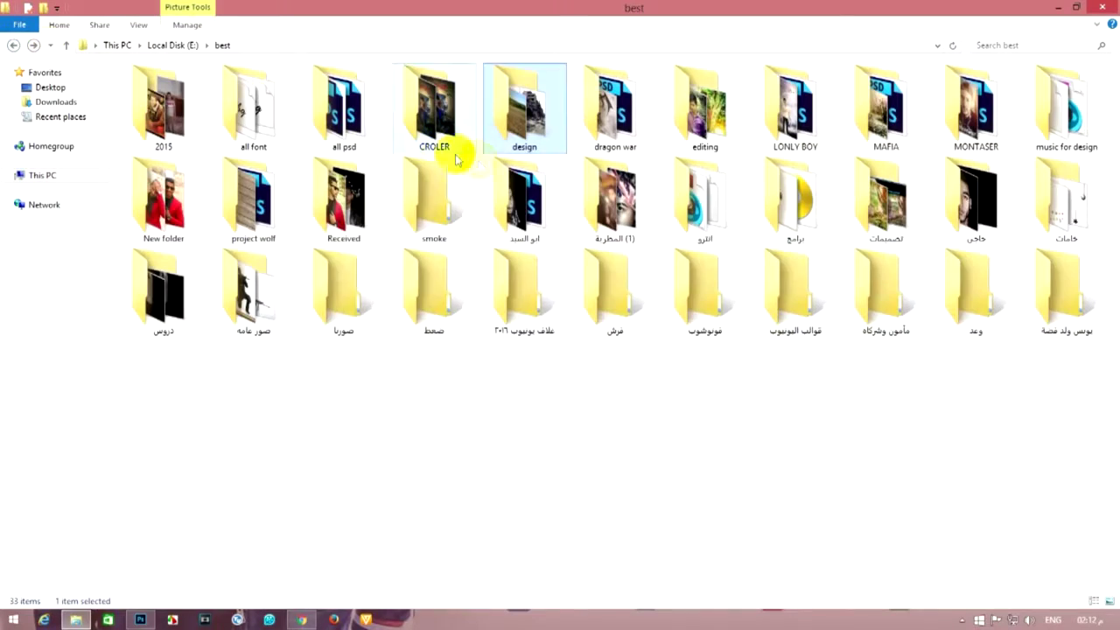
double_click(1053, 219)
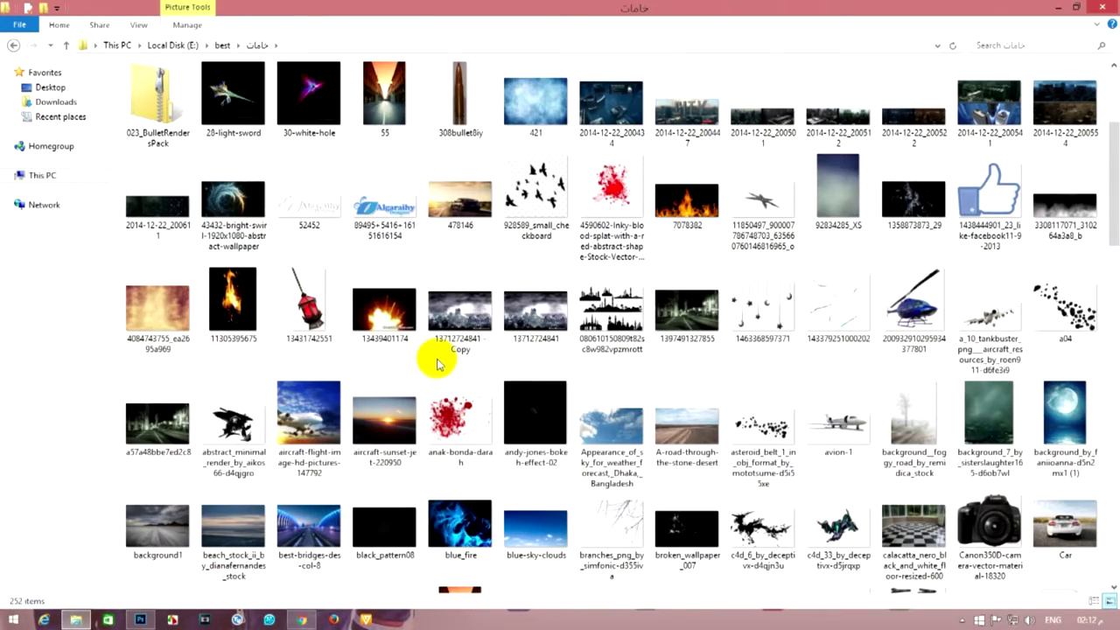
scroll(525, 363, down, 3)
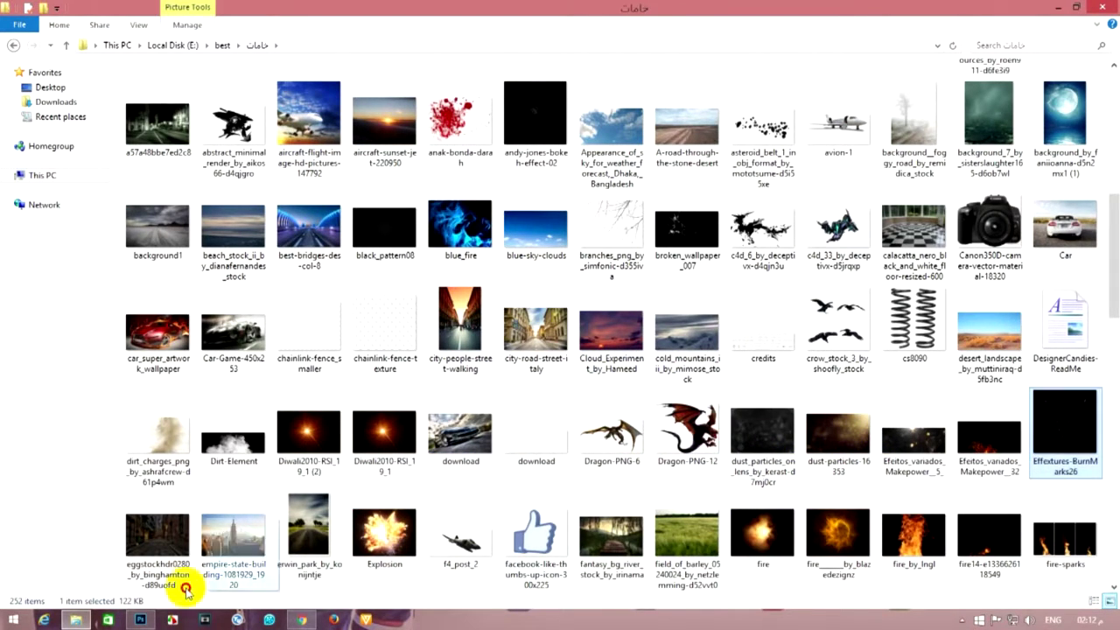
drag(1074, 427, 395, 425)
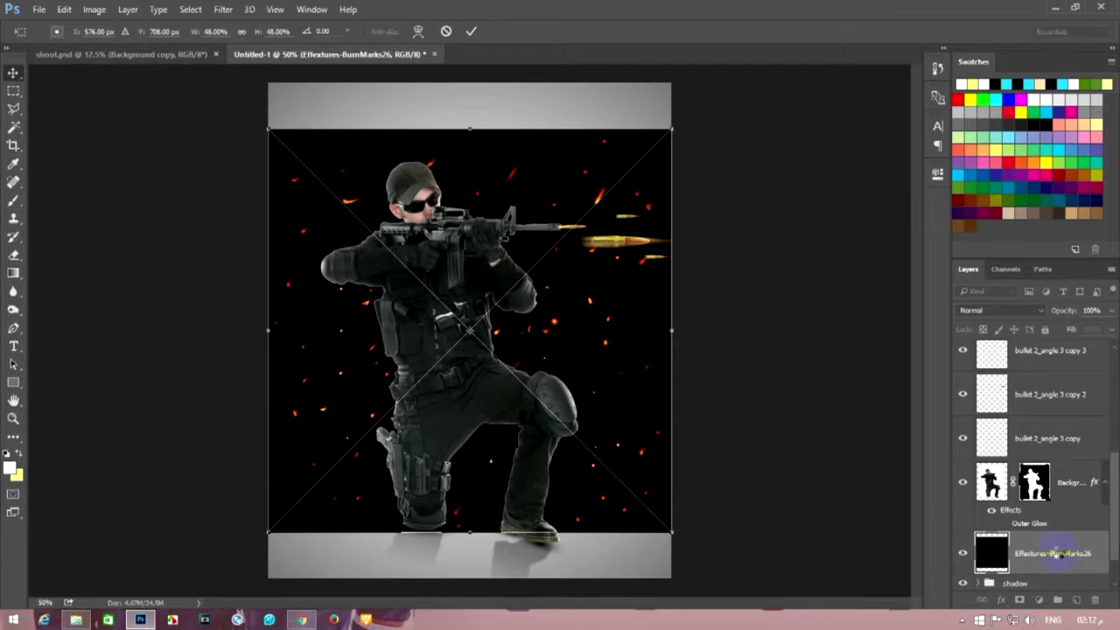
key(Return)
- Move the embers layer to the top of the stack in Screen blend mode
scroll(1050, 367, up, 10)
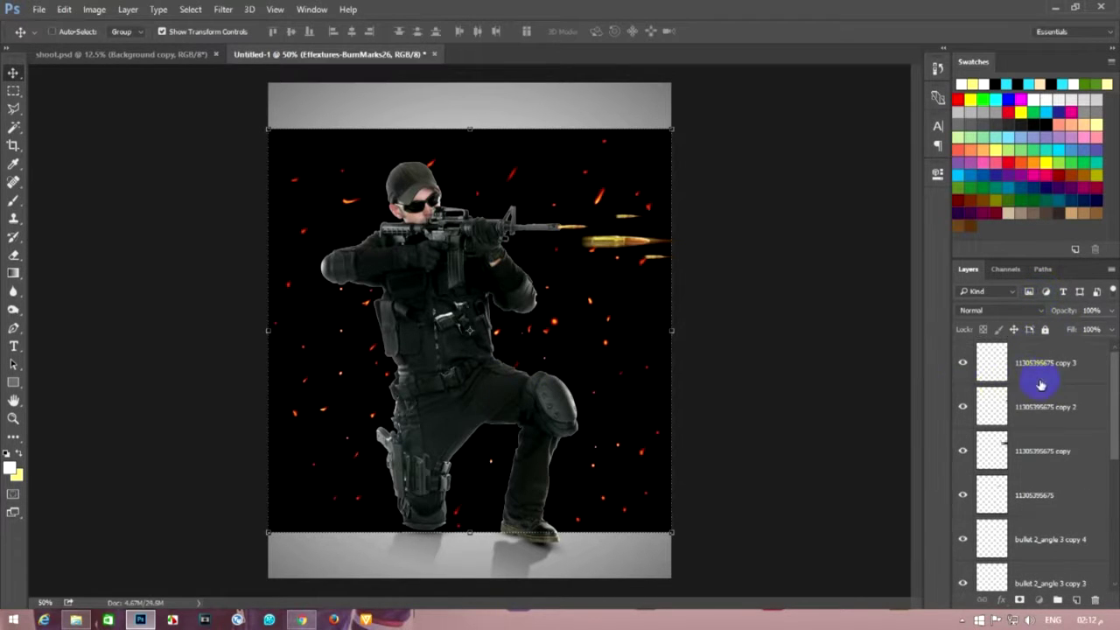
scroll(1085, 403, down, 5)
drag(1041, 512, 1026, 387)
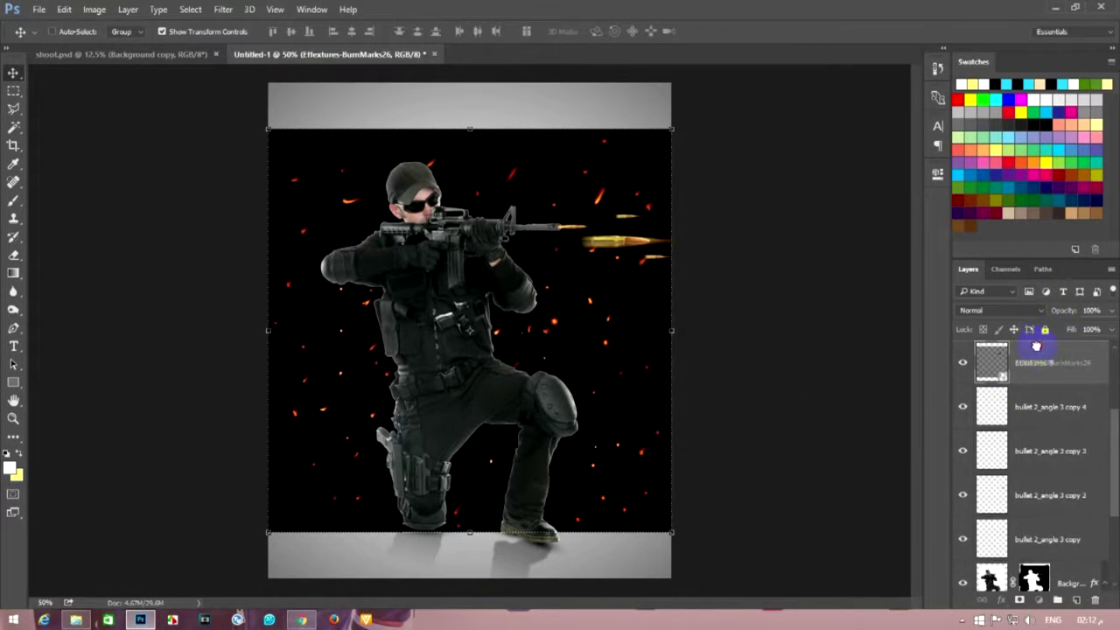
scroll(1050, 350, down, 3)
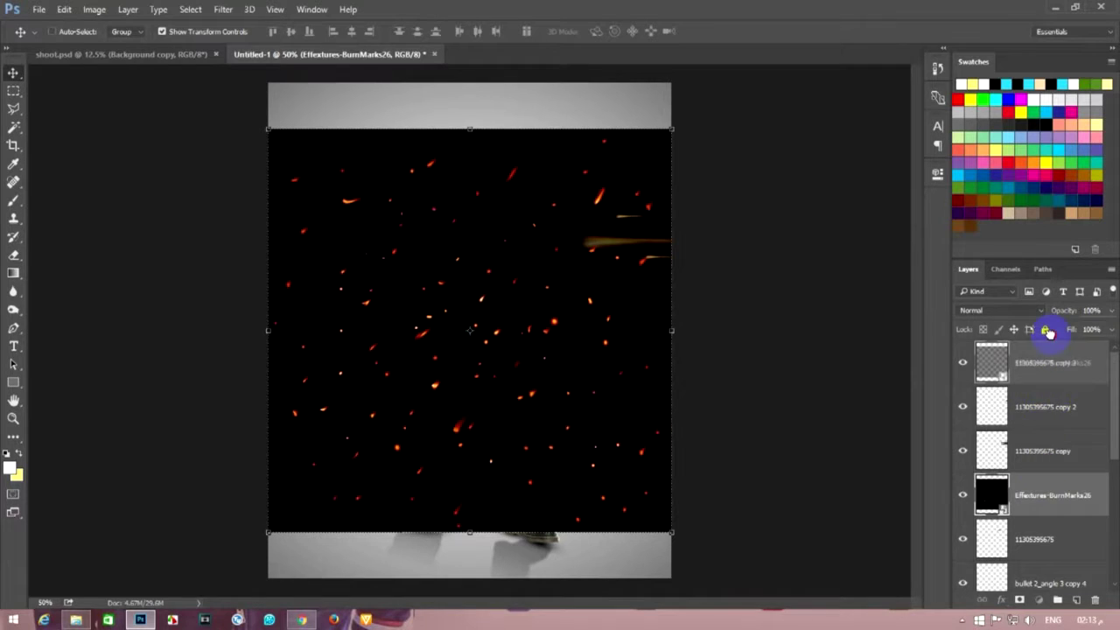
click(999, 310)
click(966, 406)
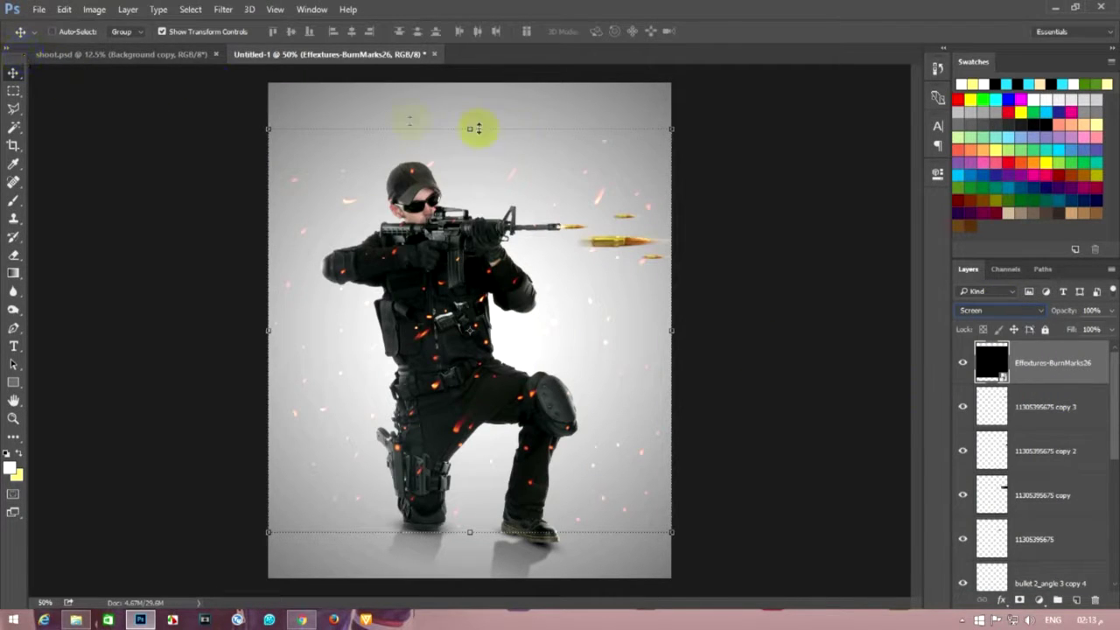
- Scale the embers up to cover the whole poster
drag(685, 131, 675, 269)
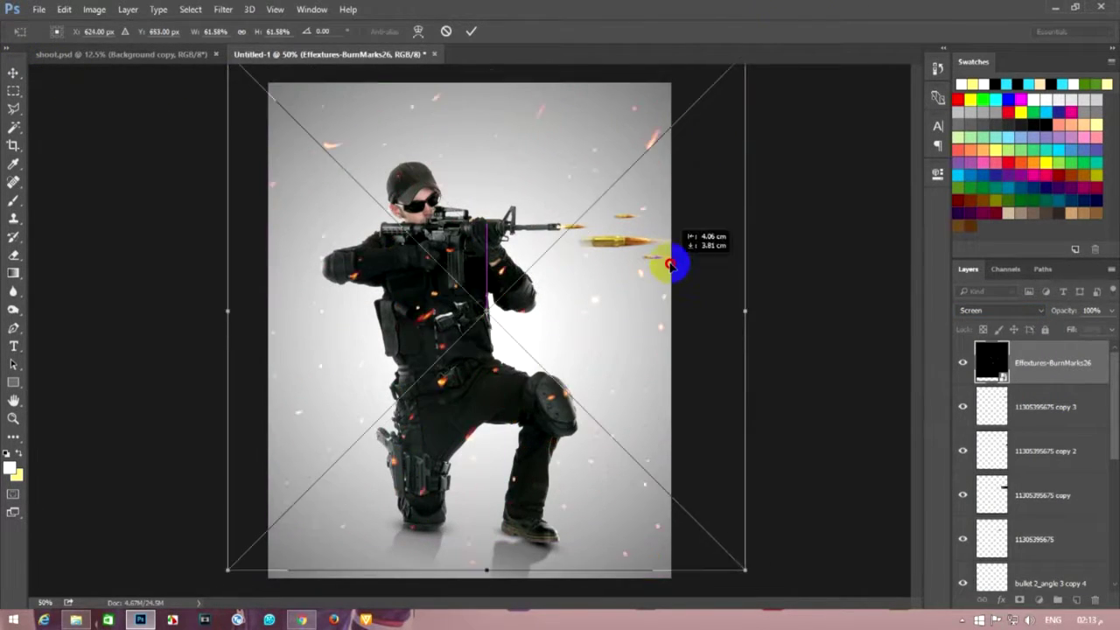
drag(675, 269, 670, 273)
key(Return)
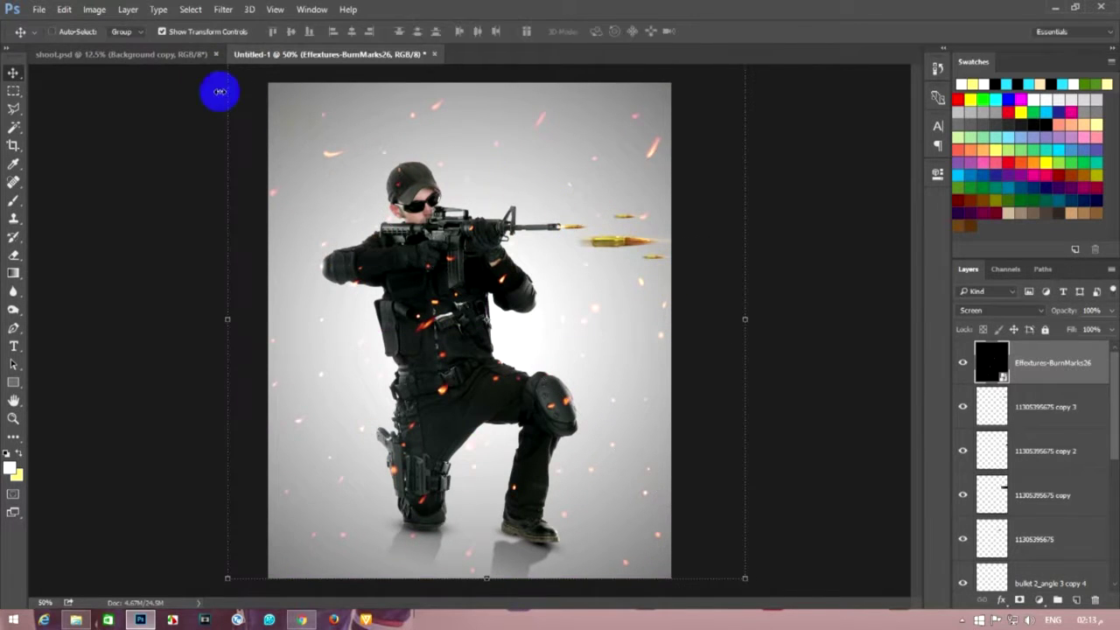
click(223, 9)
- Apply a Motion Blur at 55° angle and 162-pixel distance to the embers layer
click(461, 242)
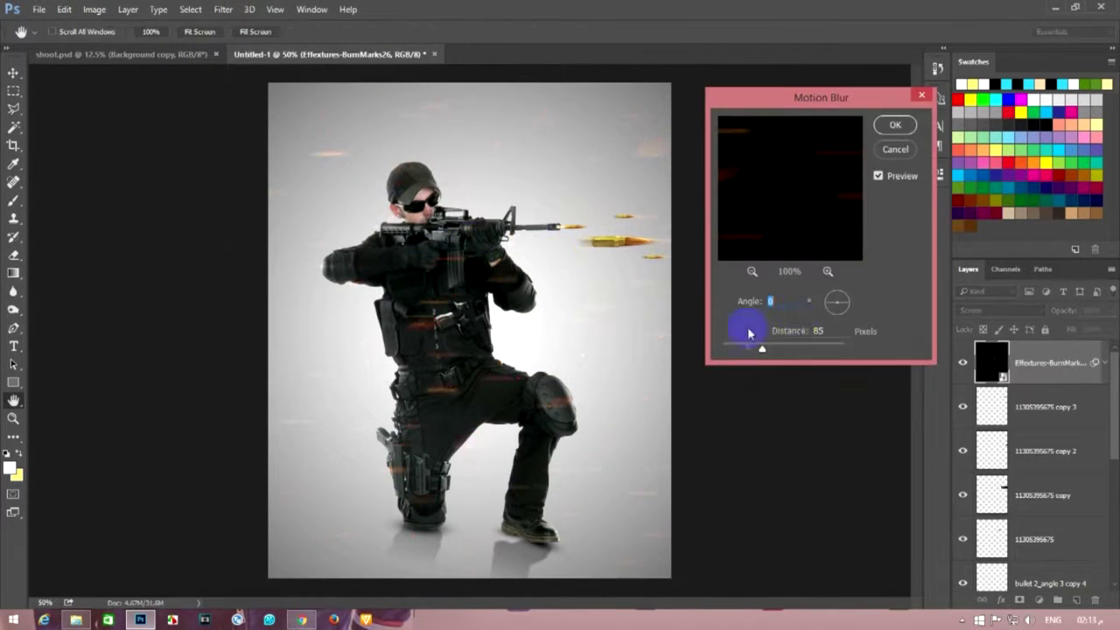
drag(835, 298, 841, 297)
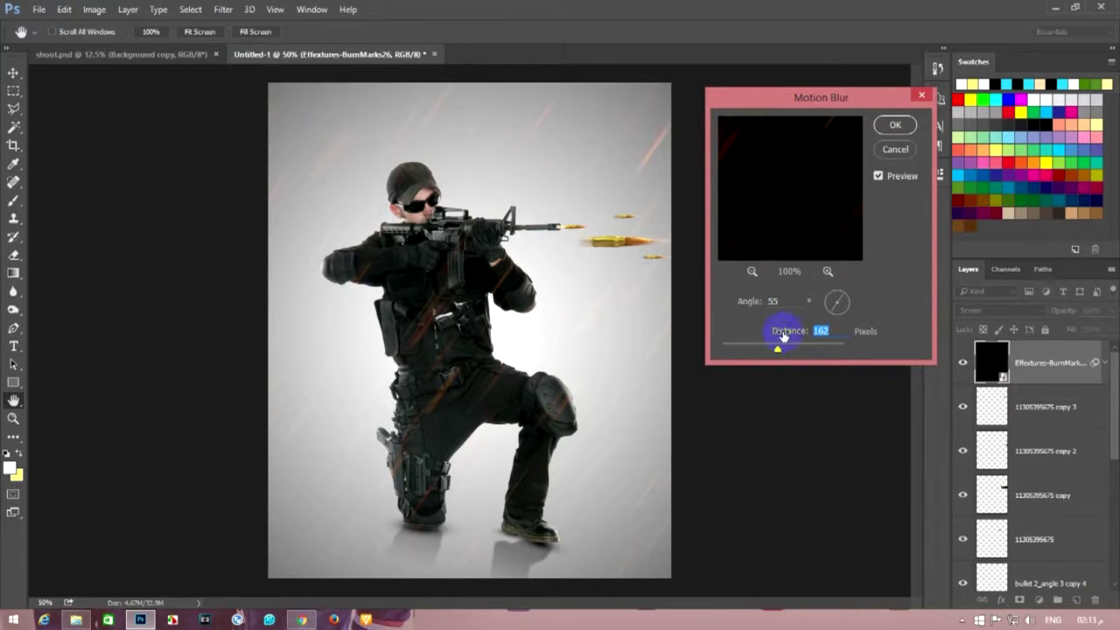
click(895, 127)
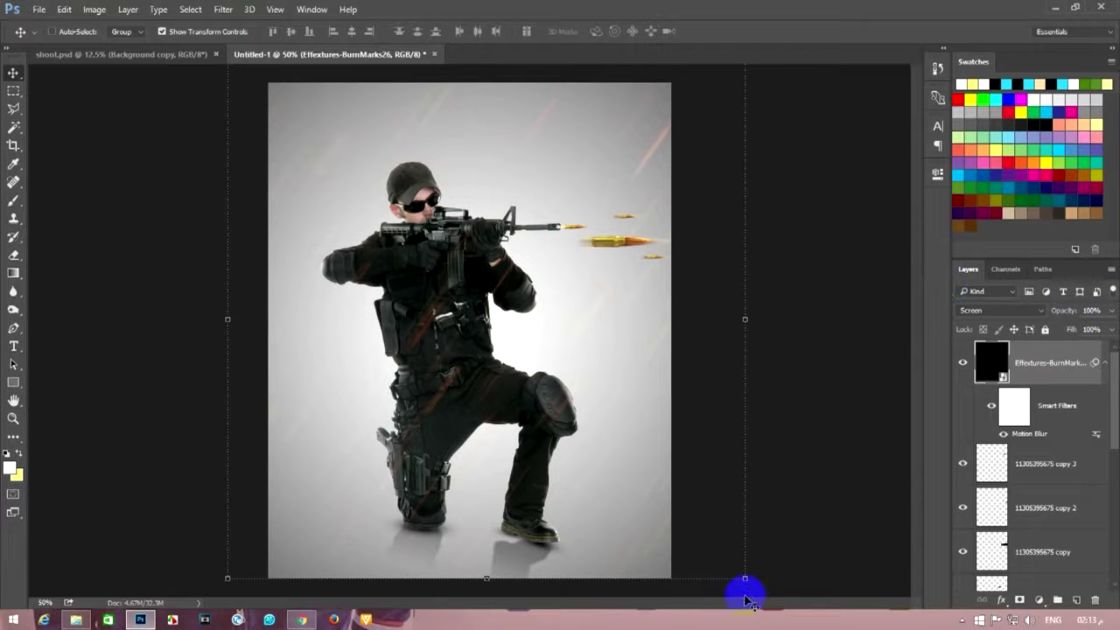
click(13, 92)
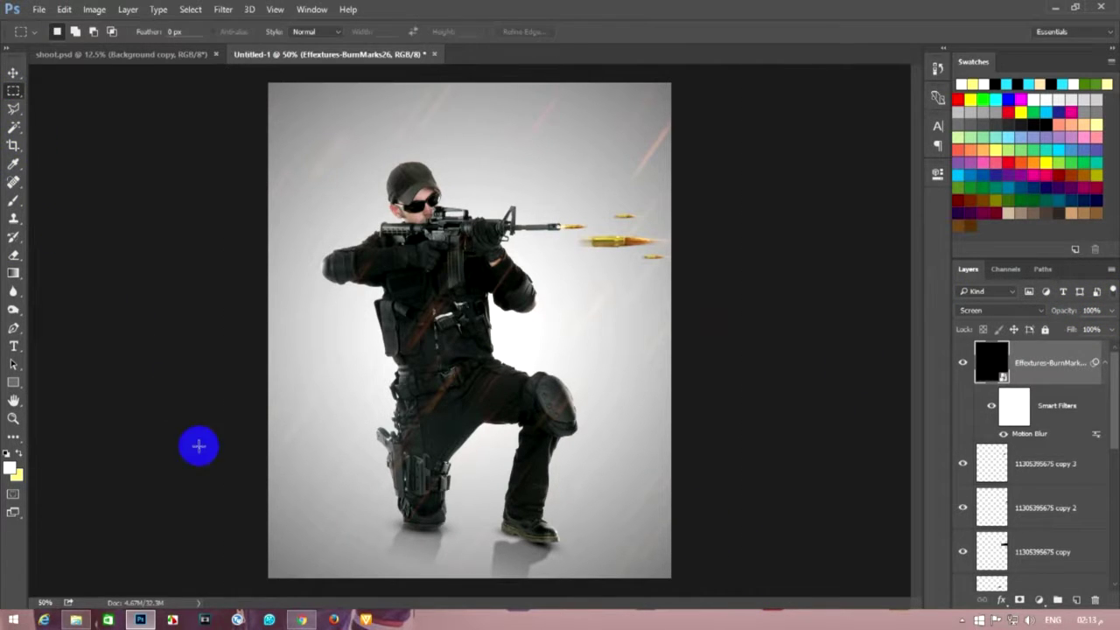
- Preview fire14 and place it into the poster in Screen blend mode
click(76, 619)
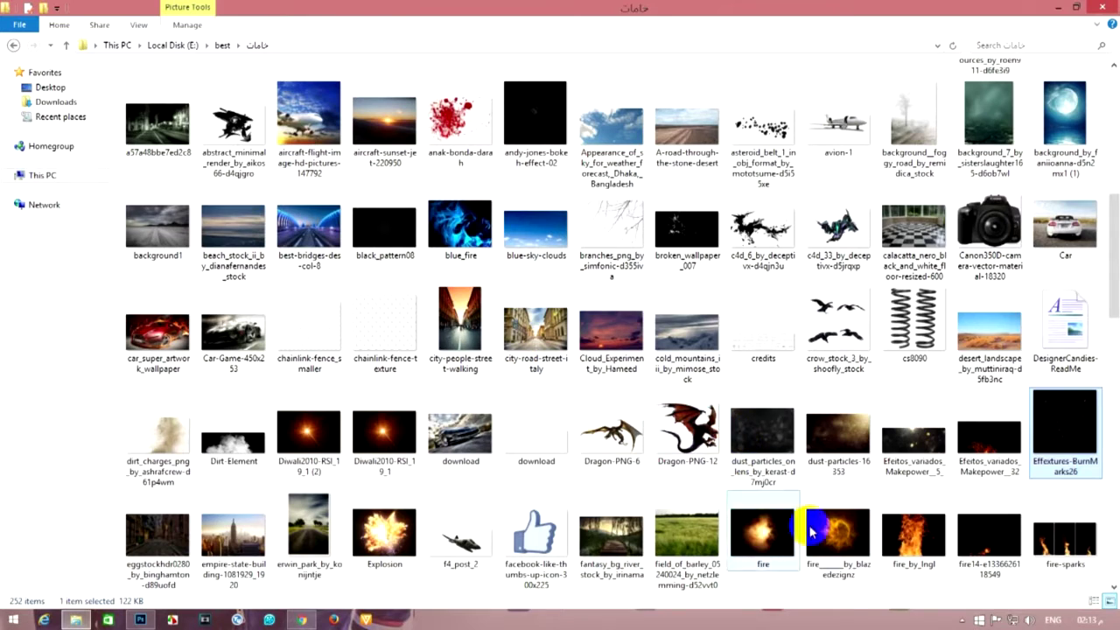
scroll(787, 245, down, 3)
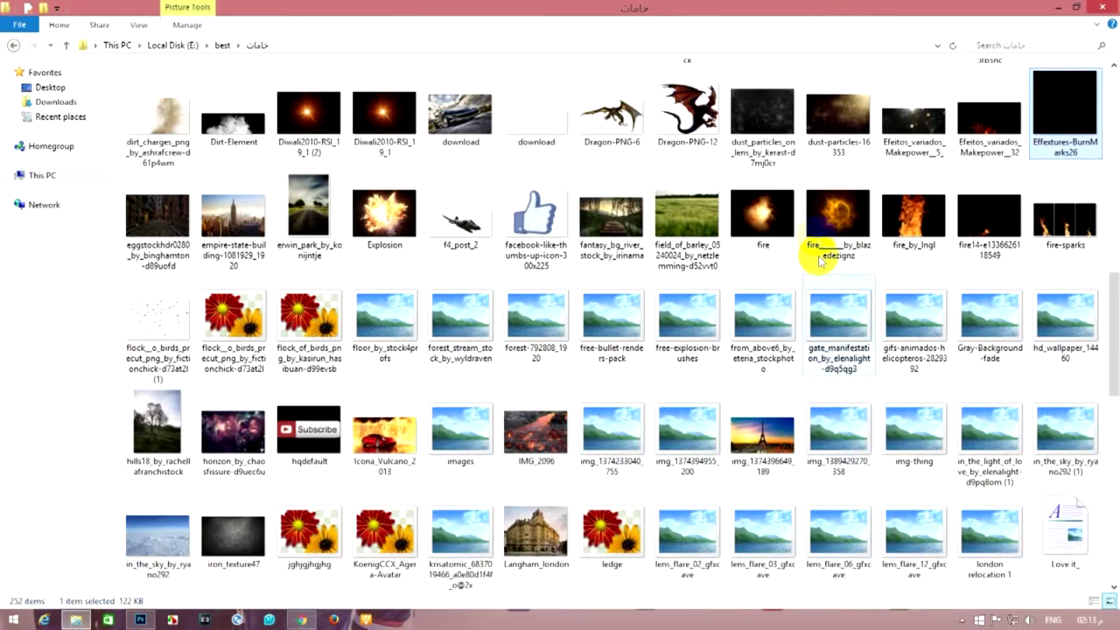
double_click(988, 217)
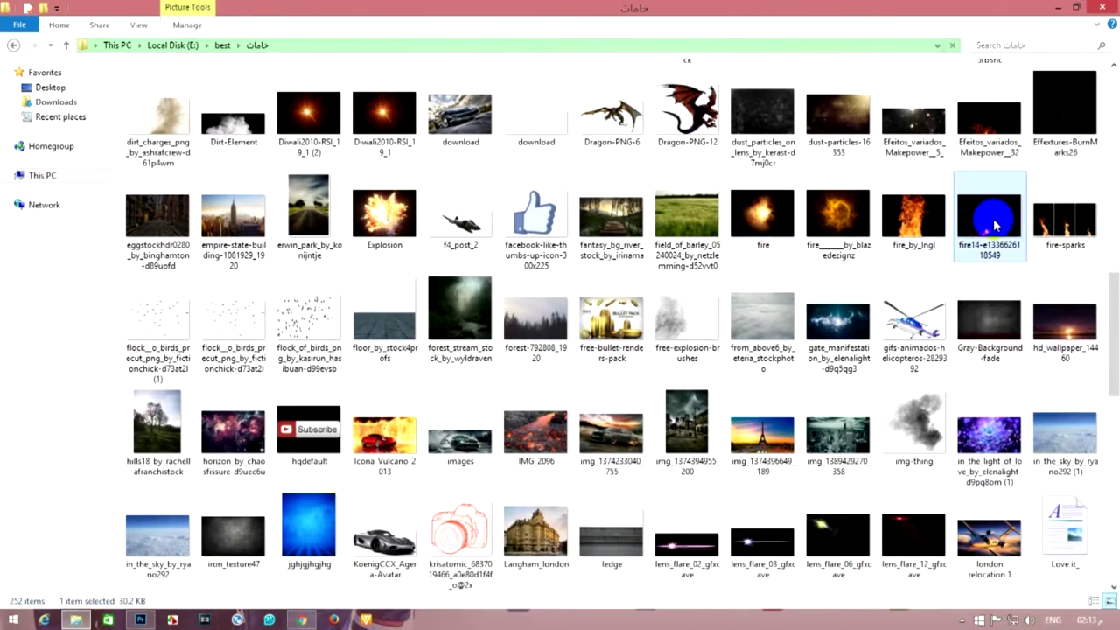
key(alt+F4)
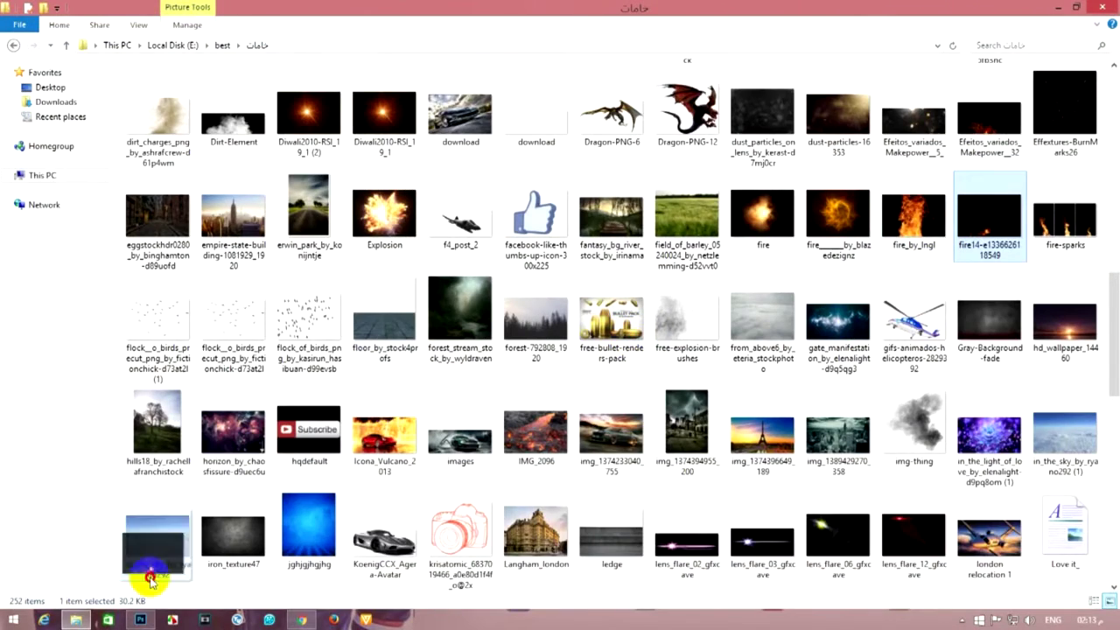
scroll(150, 575, down, 1)
click(140, 620)
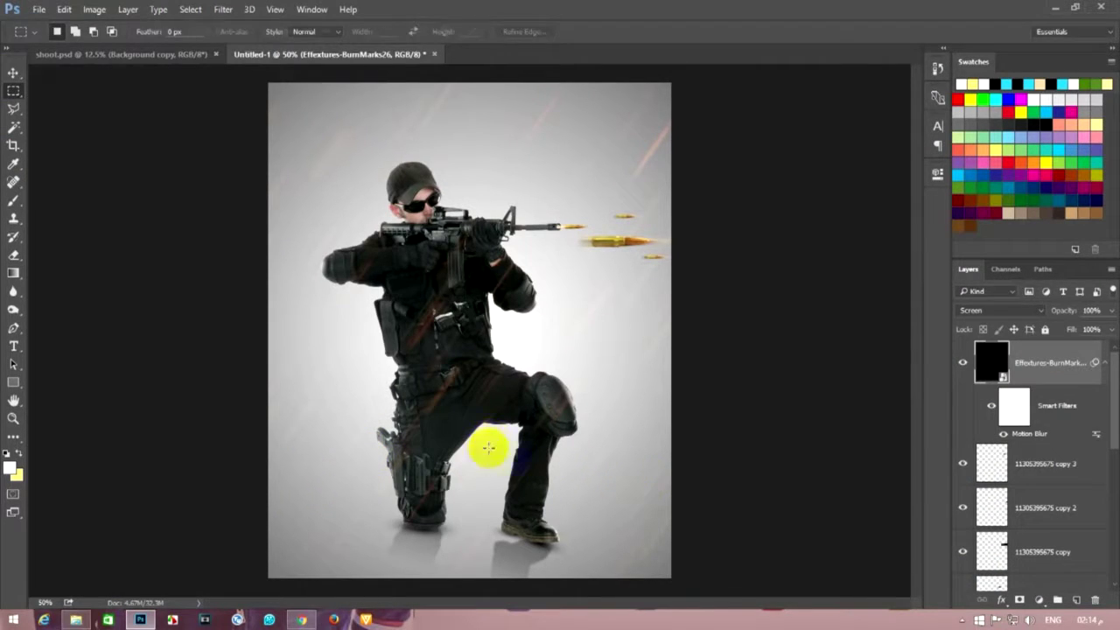
click(999, 310)
click(973, 407)
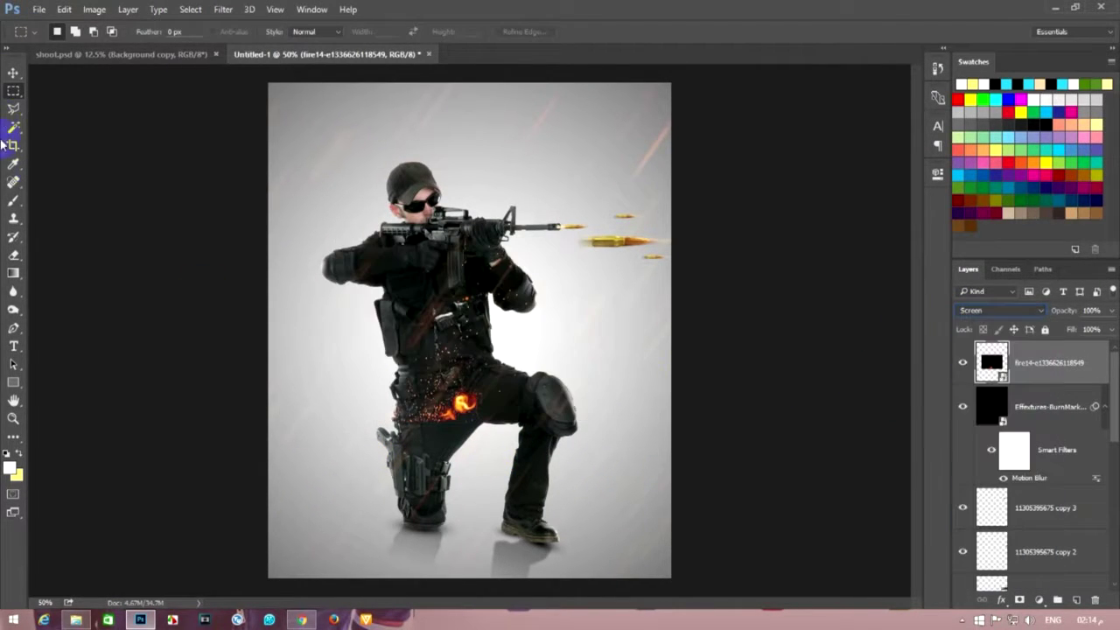
- Move the fire toward the soldier's feet and enlarge it to about 278%
key(v)
mouse_move(380, 257)
mouse_down()
mouse_move(410, 505)
mouse_move(480, 473)
mouse_up()
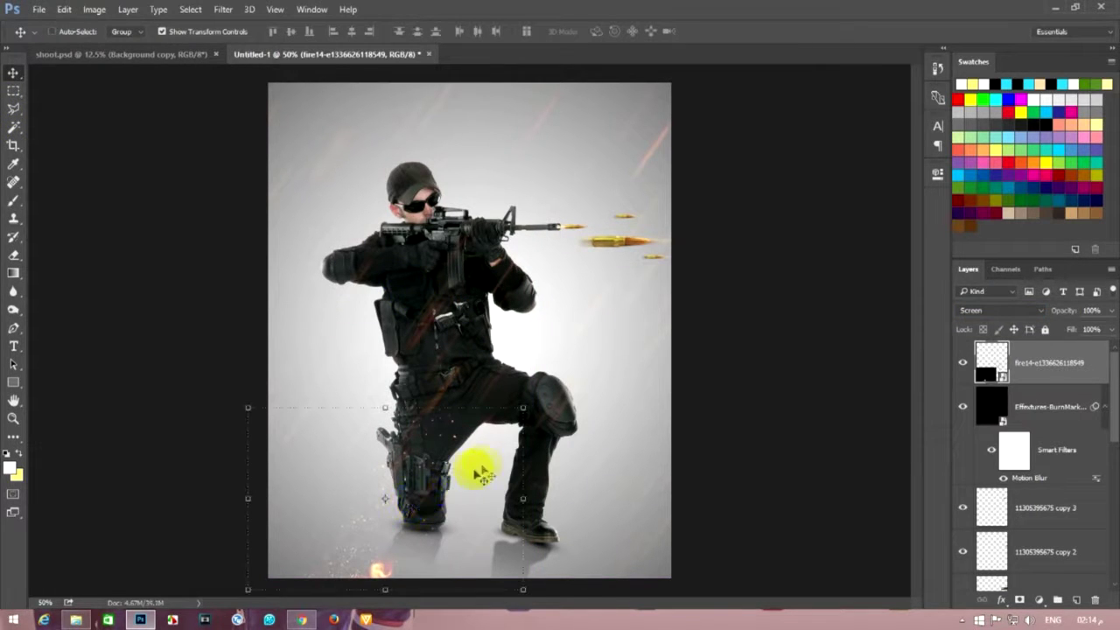
drag(518, 411, 900, 157)
mouse_move(580, 324)
mouse_down()
mouse_move(521, 343)
mouse_move(507, 319)
mouse_up()
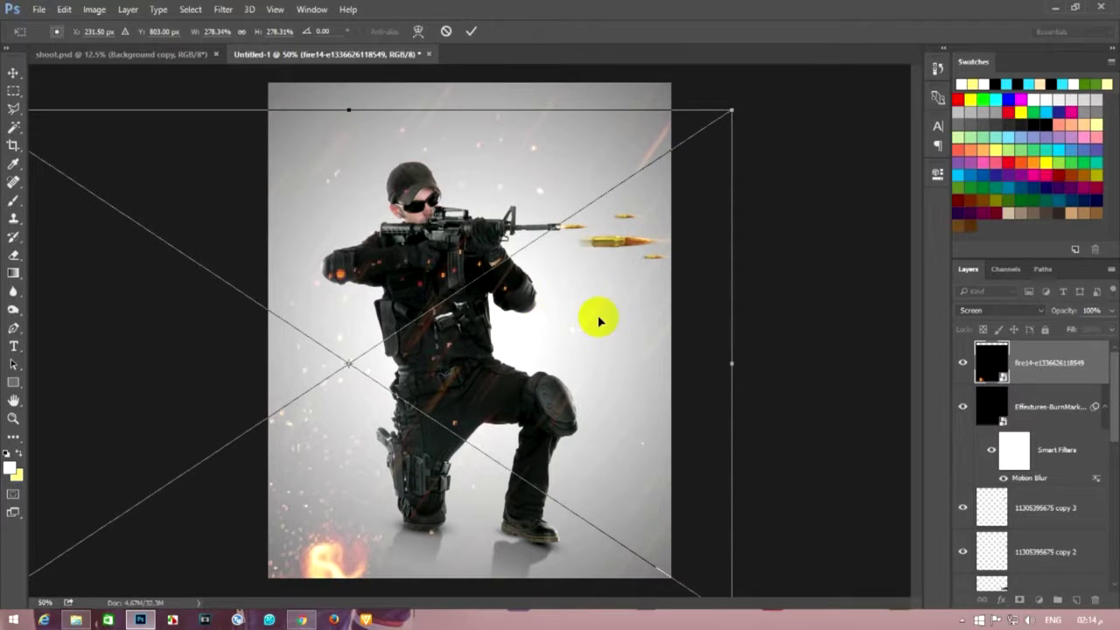
key(Return)
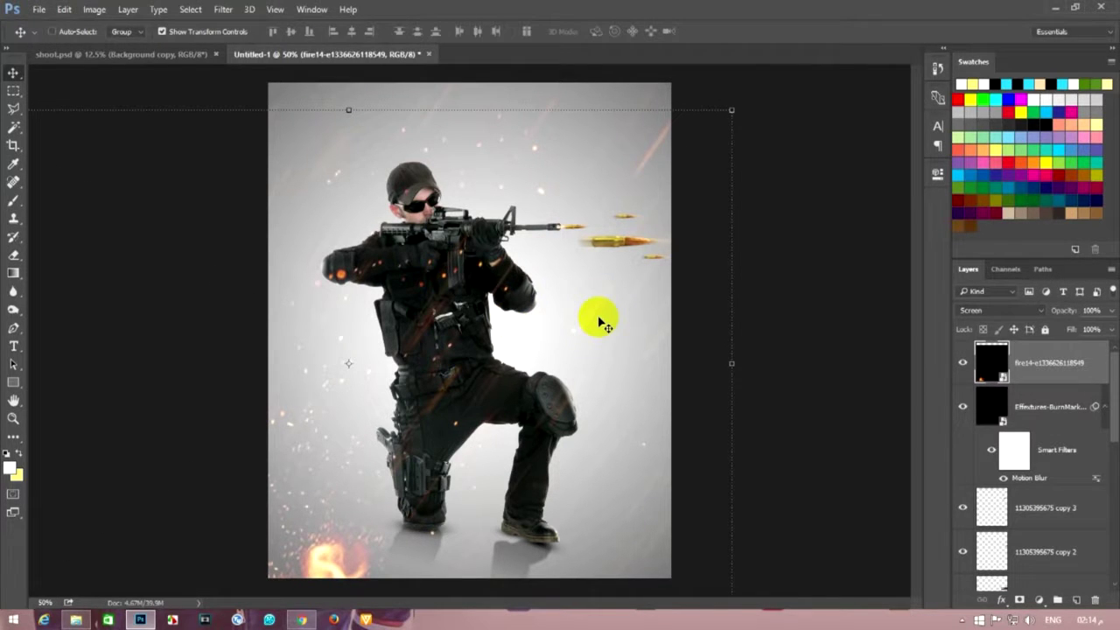
- Shrink and rotate the fire about 42°, then delete the fire and burn-marks layers
mouse_move(729, 107)
mouse_down()
mouse_move(537, 374)
mouse_move(388, 462)
mouse_move(517, 444)
mouse_move(543, 424)
mouse_up()
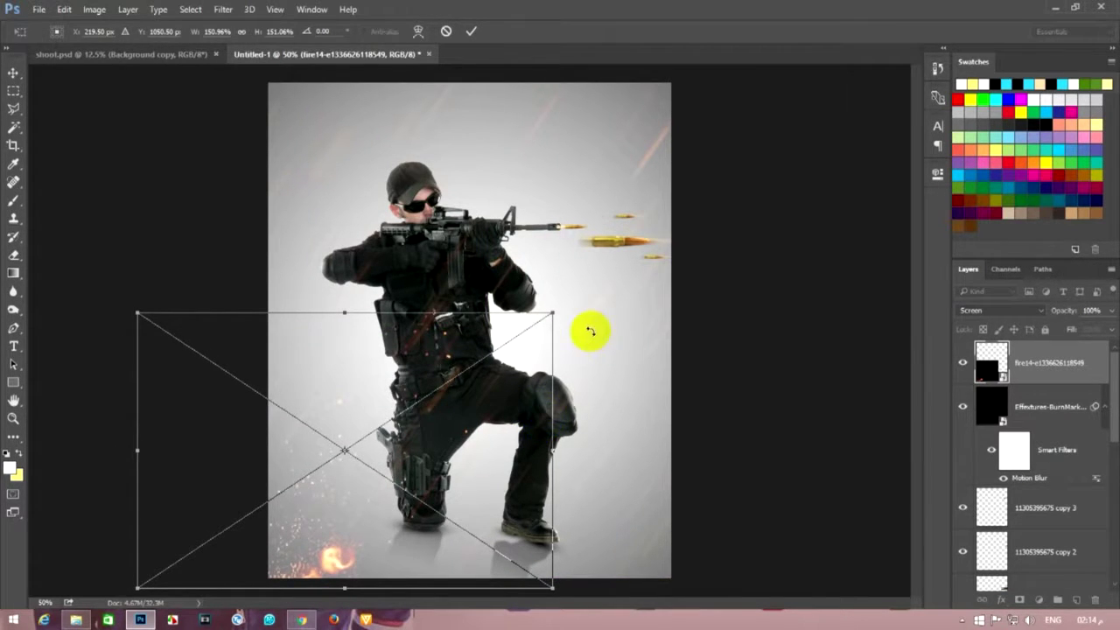
drag(591, 330, 600, 486)
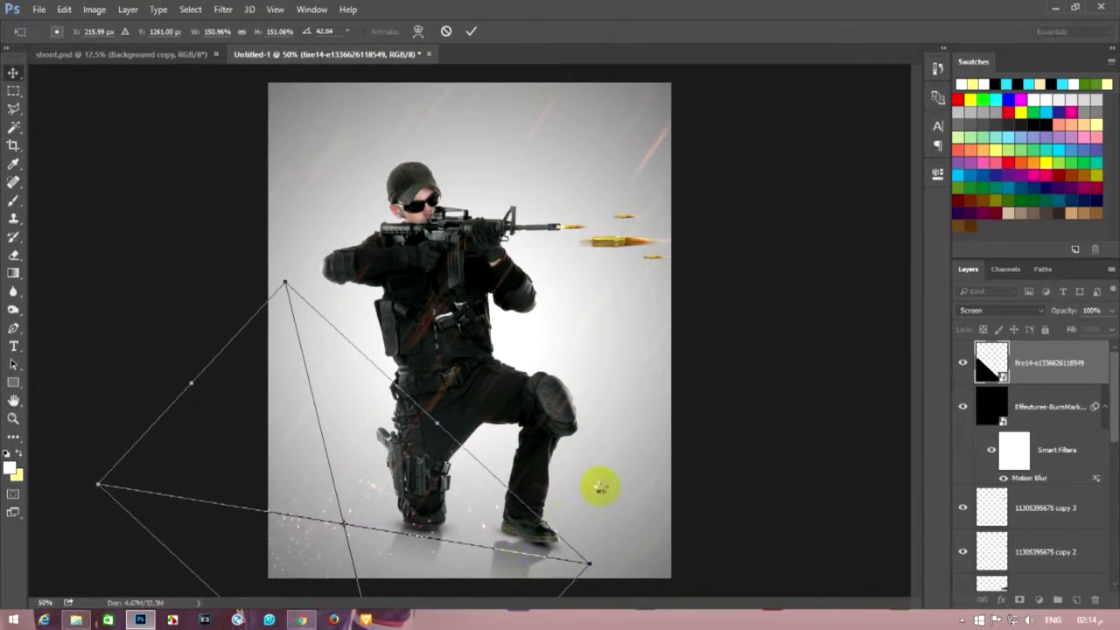
key(Return)
key(Delete)
key(Delete)
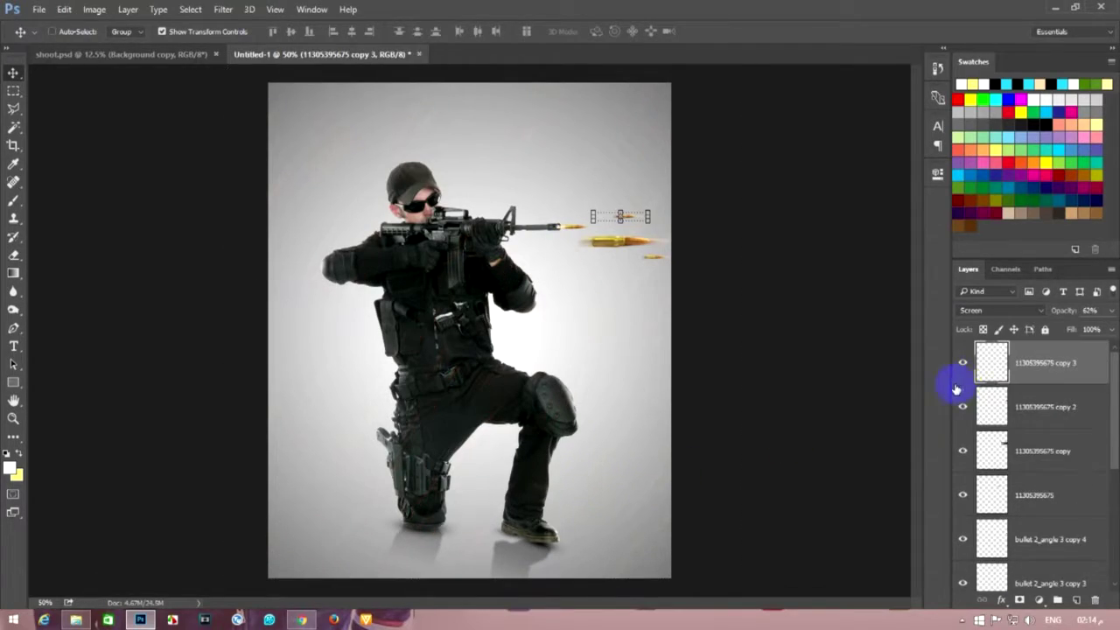
click(13, 91)
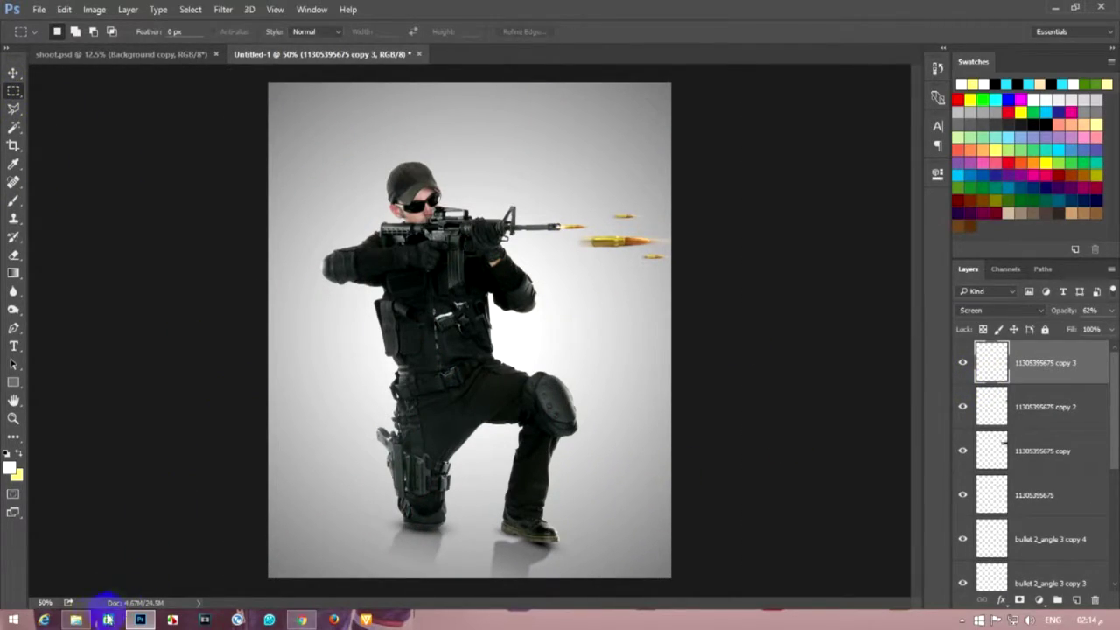
- Browse the stock images and preview the 03_particleillusion_douglas picture
click(76, 619)
scroll(694, 358, down, 10)
scroll(722, 352, up, 12)
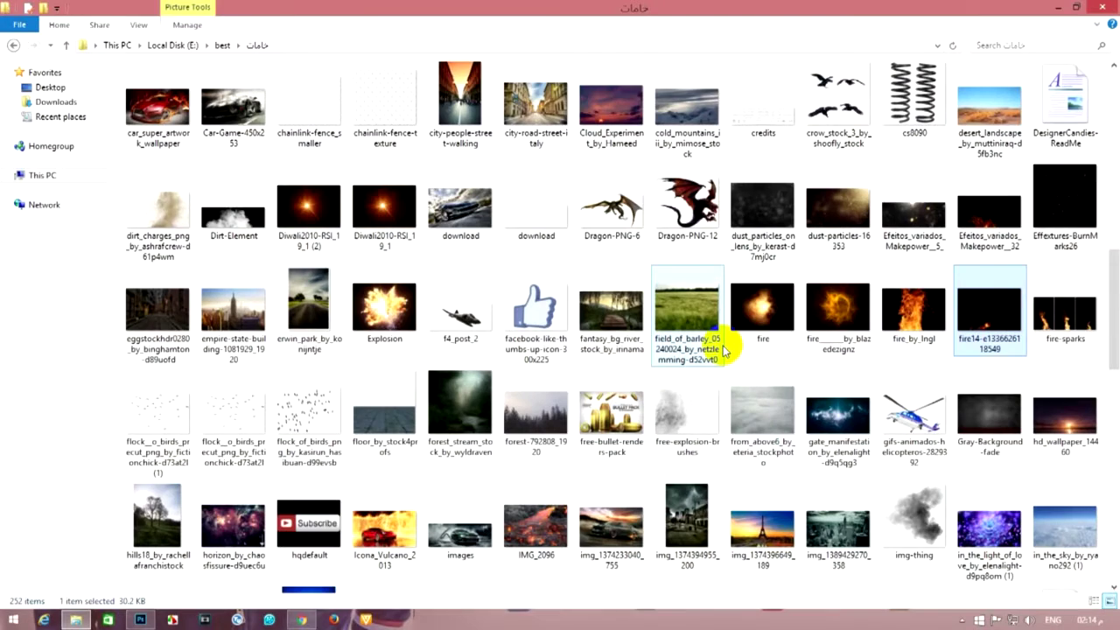
click(1002, 413)
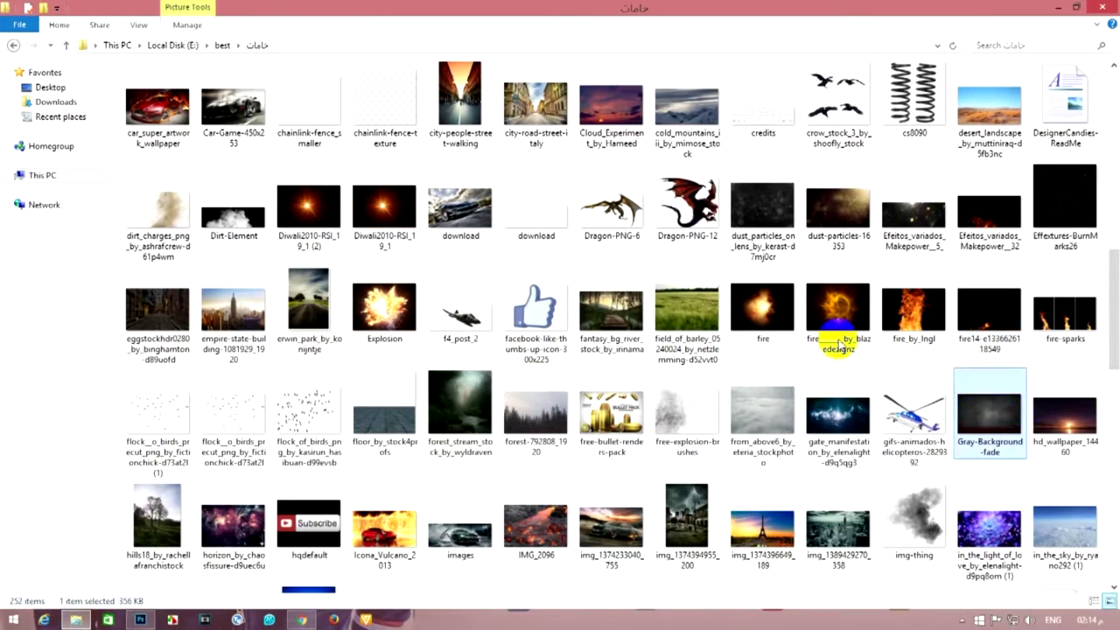
scroll(894, 356, up, 6)
click(762, 226)
click(495, 230)
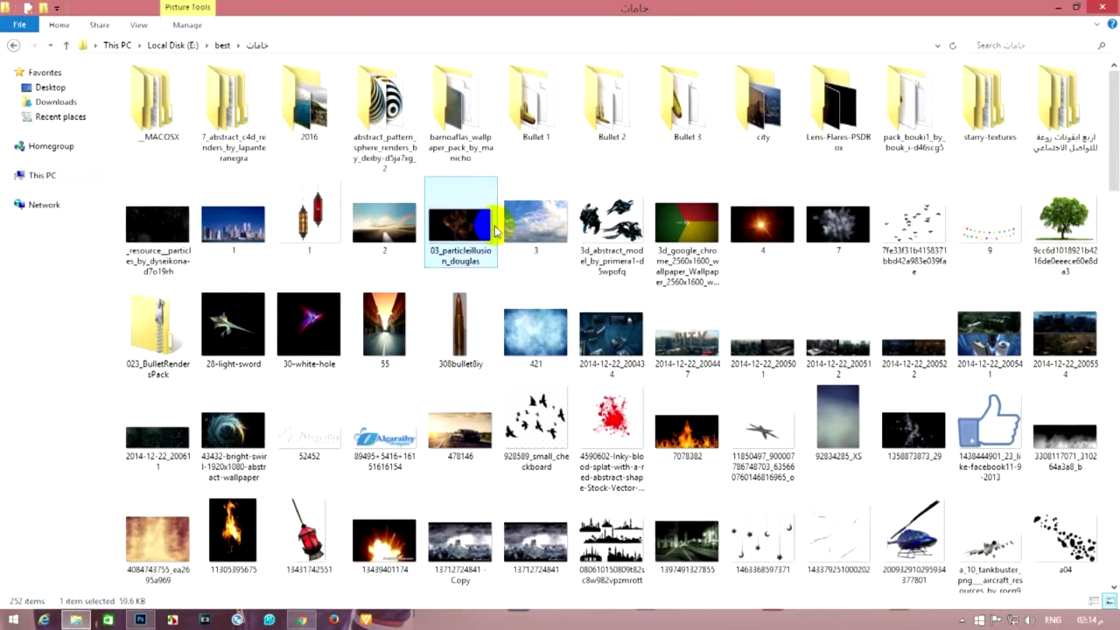
double_click(444, 229)
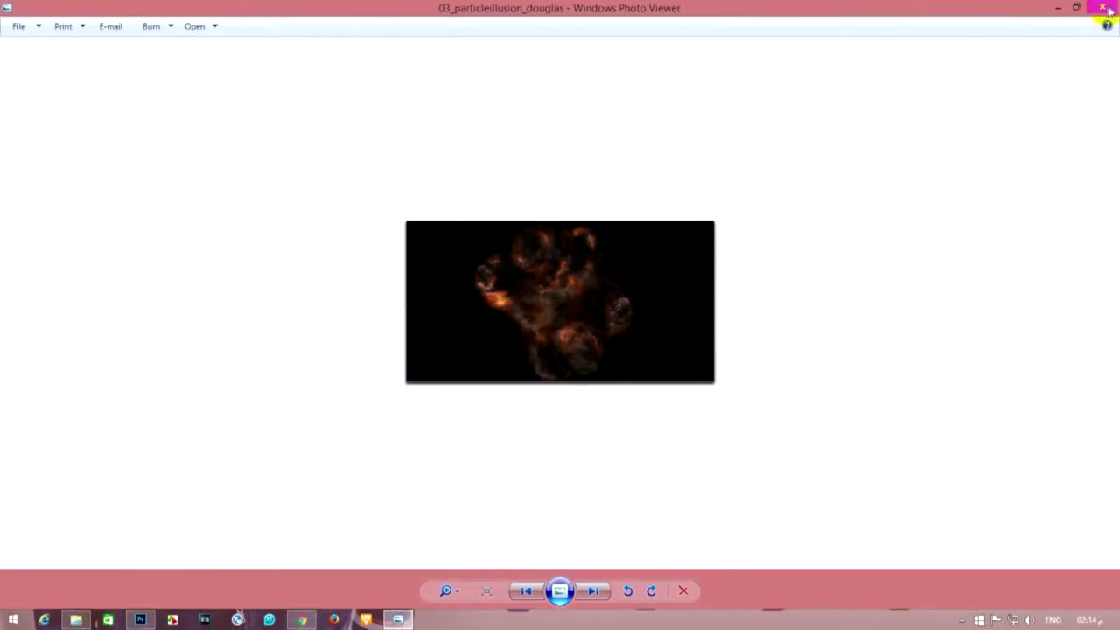
click(1109, 8)
- Preview magic_fire_06_by_ayelie_stock and place it into the poster
scroll(900, 263, down, 3)
scroll(742, 312, down, 5)
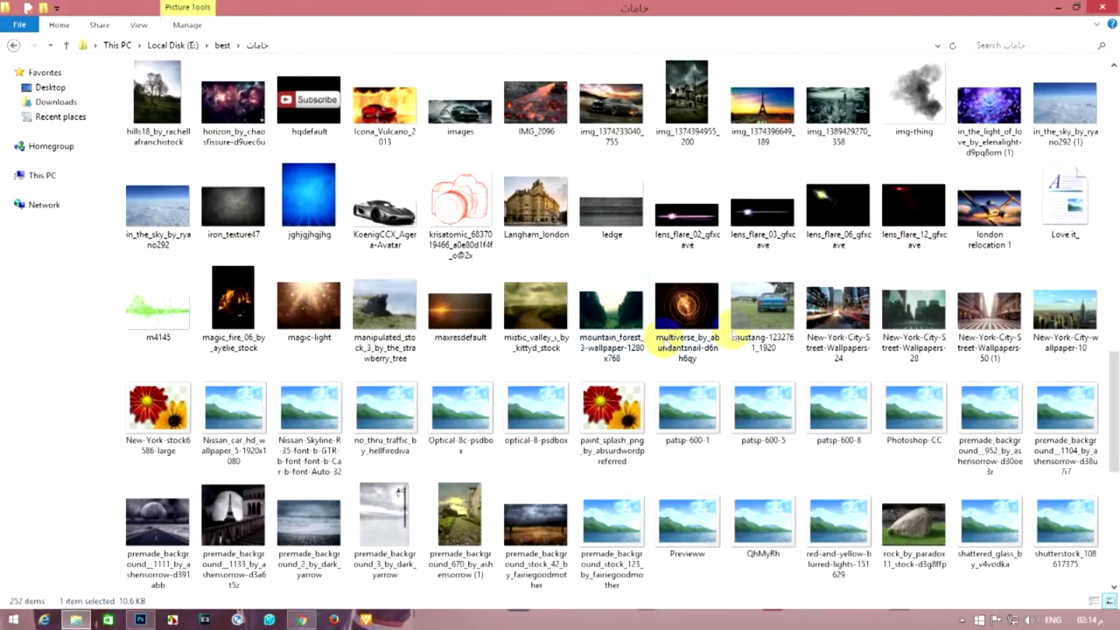
scroll(354, 275, up, 2)
double_click(233, 525)
click(1109, 9)
mouse_move(235, 512)
mouse_down()
mouse_move(199, 583)
mouse_move(495, 344)
mouse_up()
key(Return)
click(1000, 309)
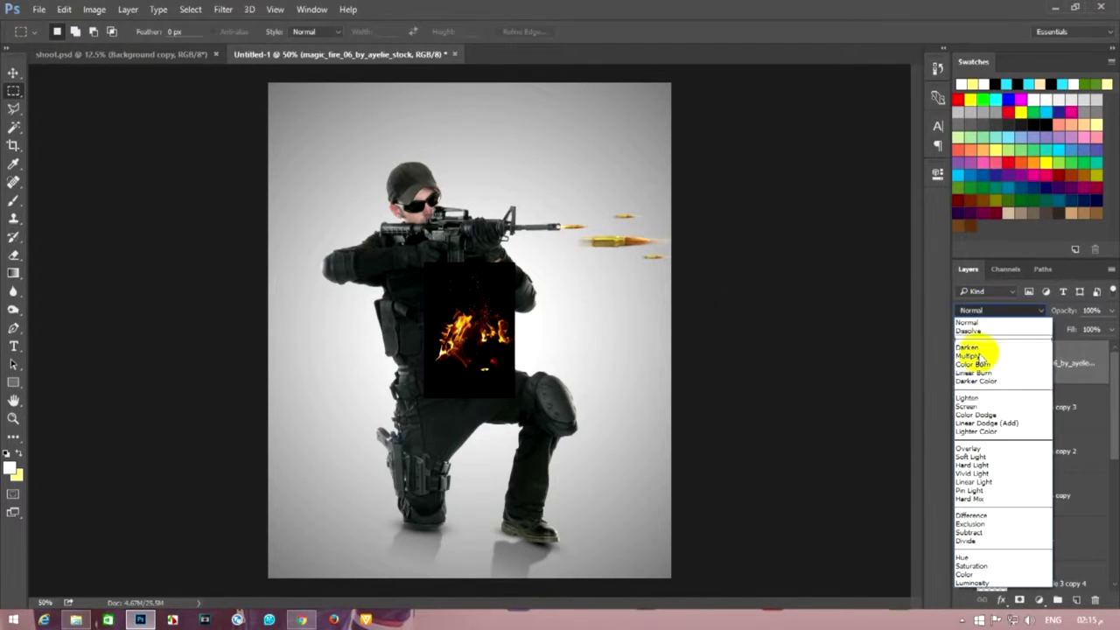
- Set the fire to Screen, enlarge it across the bottom, and move it lower-left
click(971, 394)
click(12, 70)
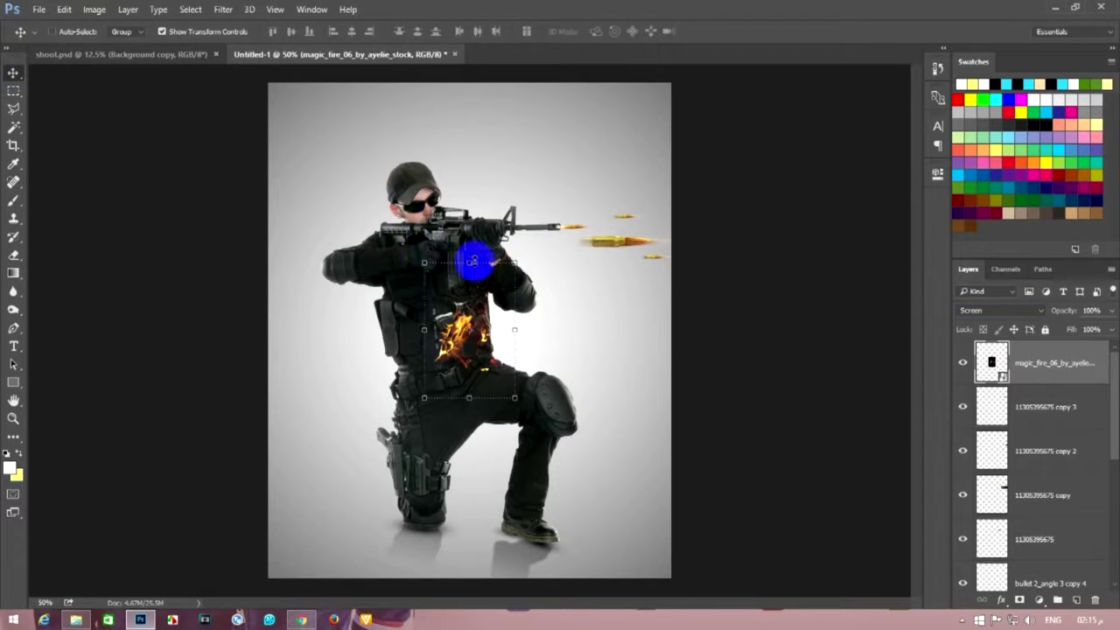
key(ctrl+t)
mouse_move(670, 320)
mouse_down()
mouse_move(551, 501)
mouse_move(547, 623)
mouse_move(524, 555)
mouse_up()
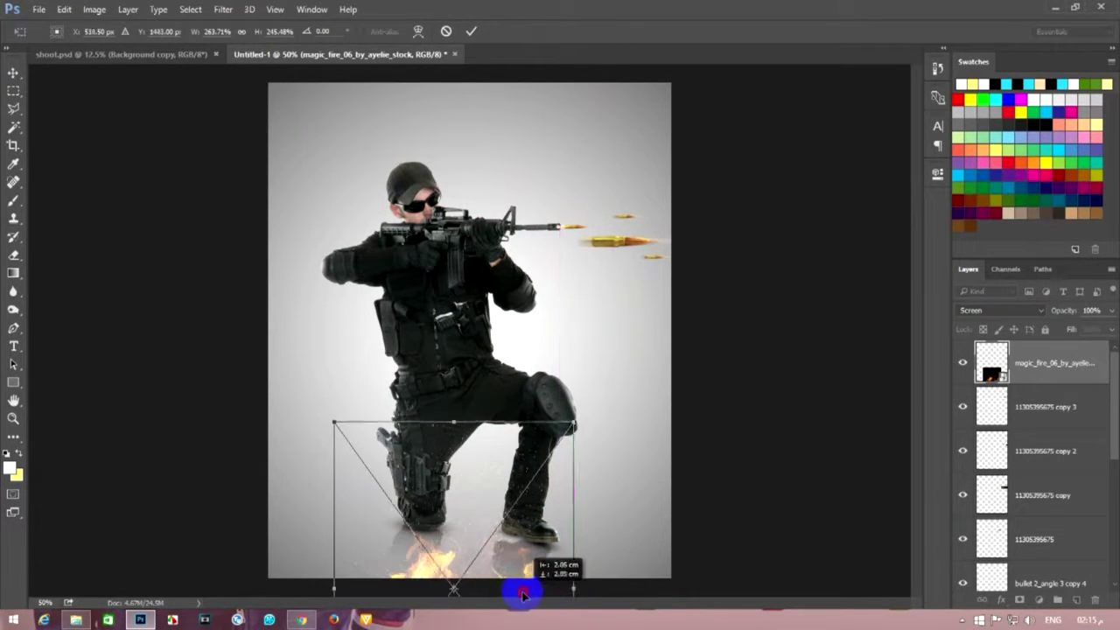
key(Return)
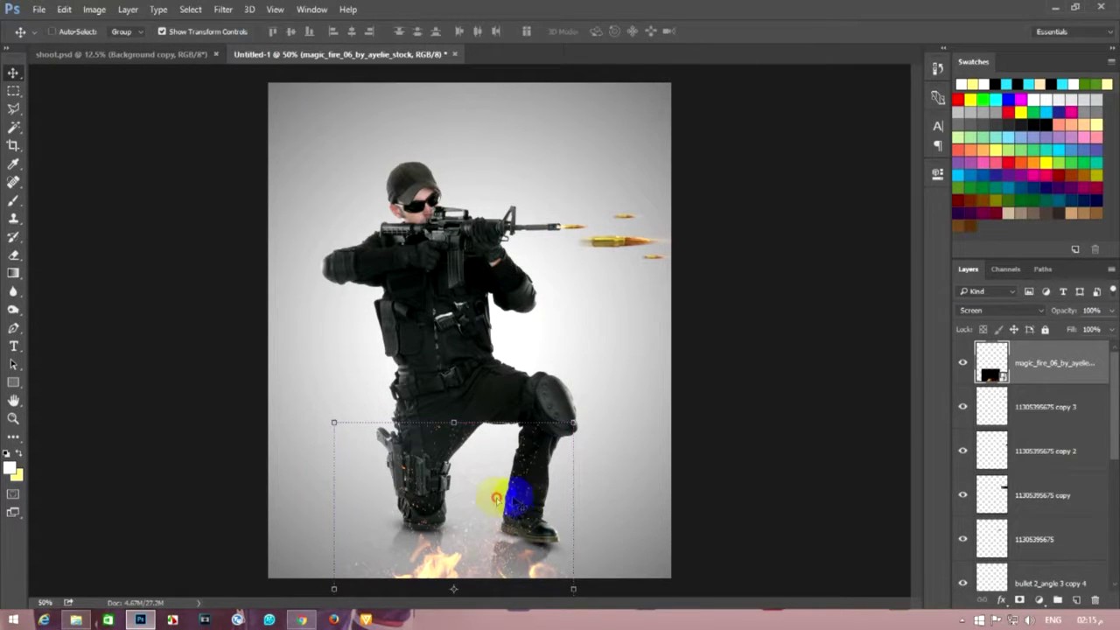
drag(518, 501, 364, 475)
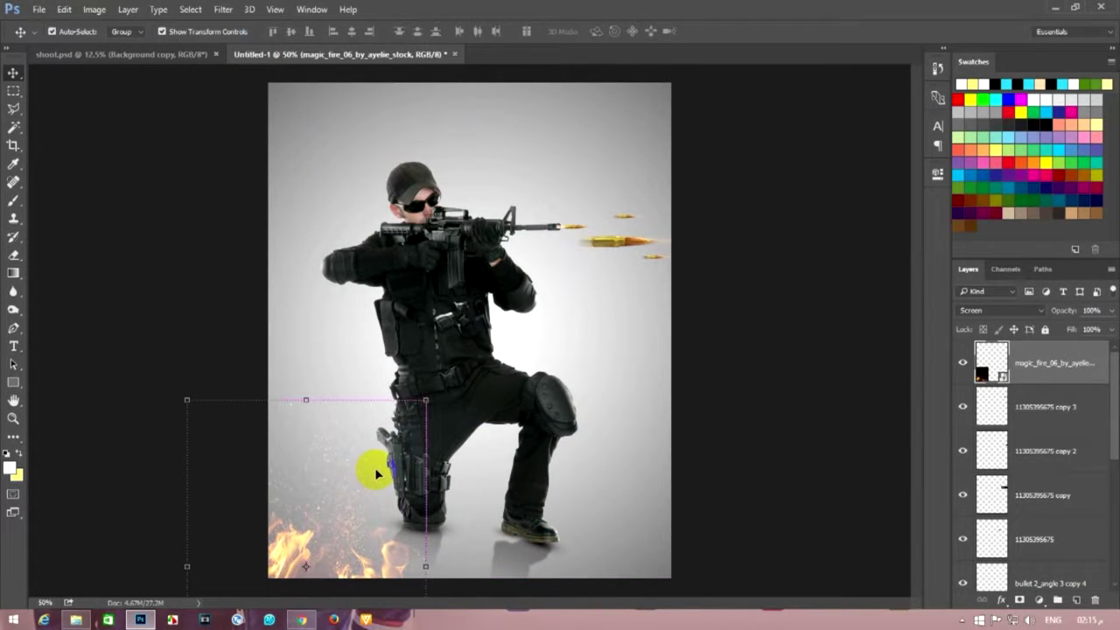
- Duplicate the fire to the lower right, flipped horizontally and tilted about -26°
drag(374, 467, 642, 451)
key(ctrl+t)
right_click(669, 398)
click(677, 375)
drag(579, 467, 678, 467)
mouse_move(428, 362)
mouse_down()
mouse_move(620, 447)
mouse_move(592, 418)
mouse_up()
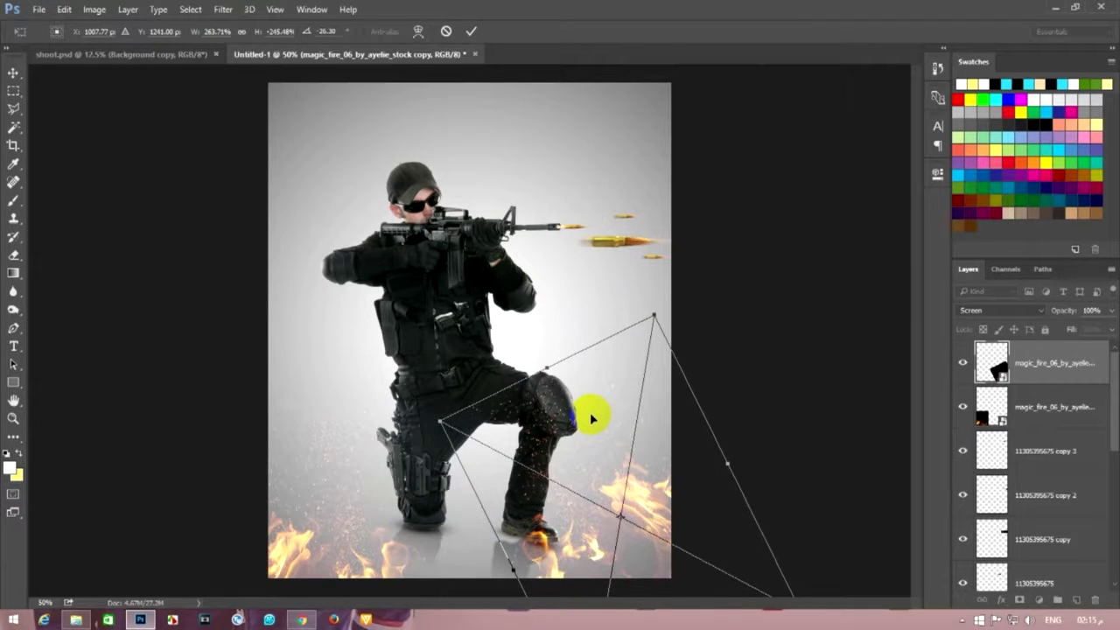
key(Return)
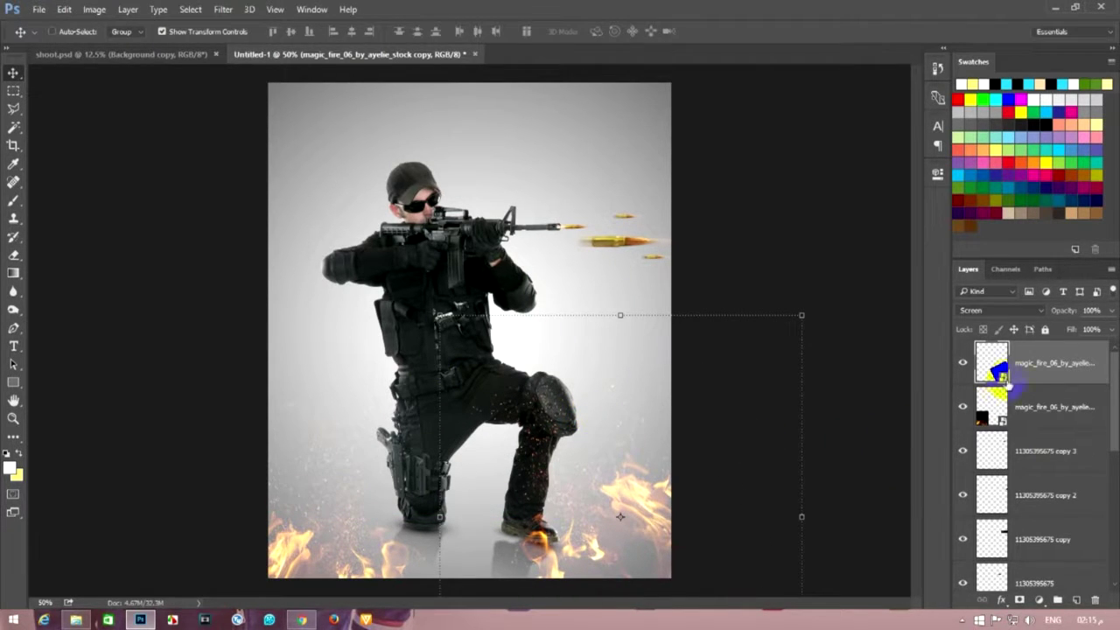
- Load the soldier's Background mask as a selection and zoom in on him
right_click(1049, 366)
click(787, 321)
drag(1115, 411, 1115, 551)
ctrl+click(1032, 479)
key(ctrl+plus)
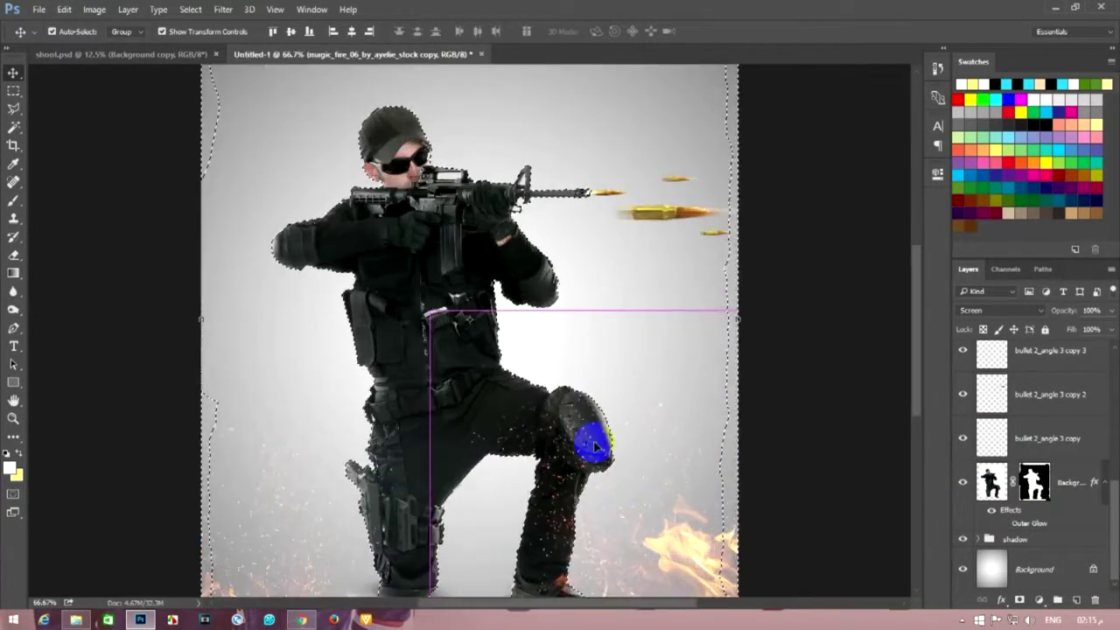
- Zoom in on the legs and erase the sparks over the soldier's dark thigh
key(ctrl+plus)
key(ctrl+plus)
mouse_move(576, 436)
mouse_down()
mouse_move(382, 78)
mouse_move(388, 62)
mouse_move(417, 294)
mouse_move(430, 312)
mouse_move(280, 370)
mouse_up()
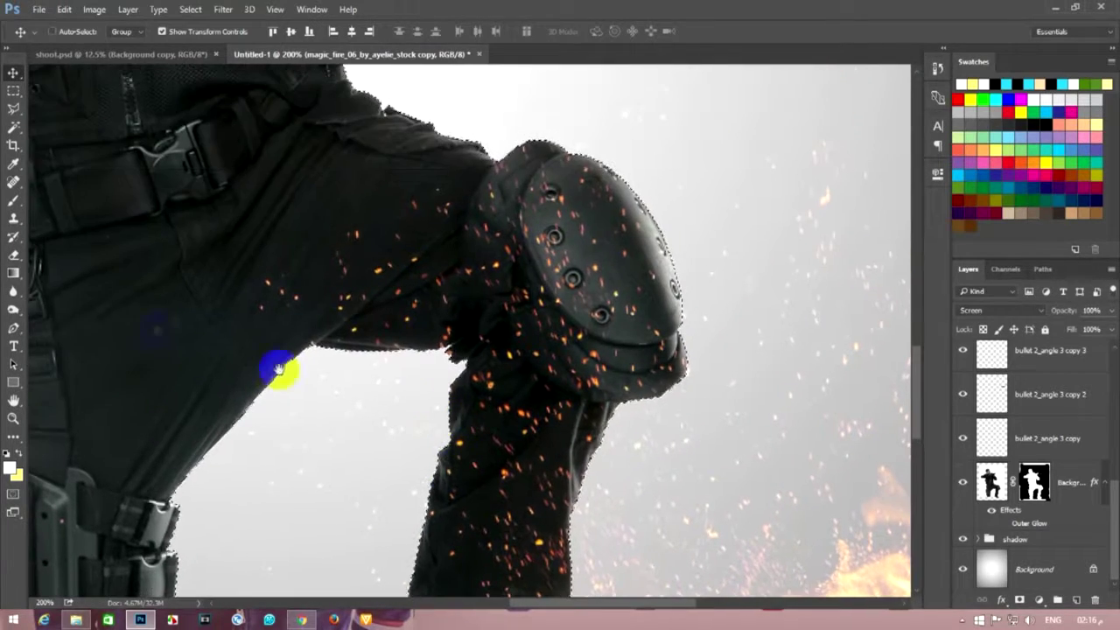
click(13, 255)
drag(300, 262, 496, 249)
- Rasterize the second magic_fire layer and erase its flames over the thigh
mouse_move(435, 322)
mouse_down()
mouse_move(510, 268)
mouse_move(500, 233)
mouse_up()
drag(545, 402, 467, 200)
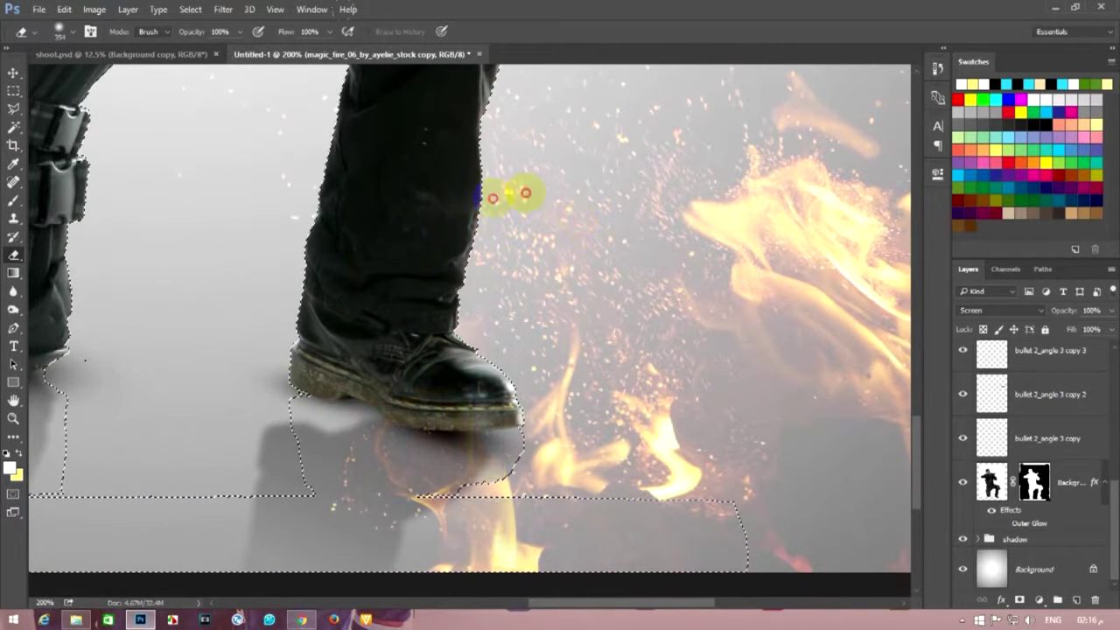
drag(517, 193, 458, 305)
scroll(458, 275, down, 1)
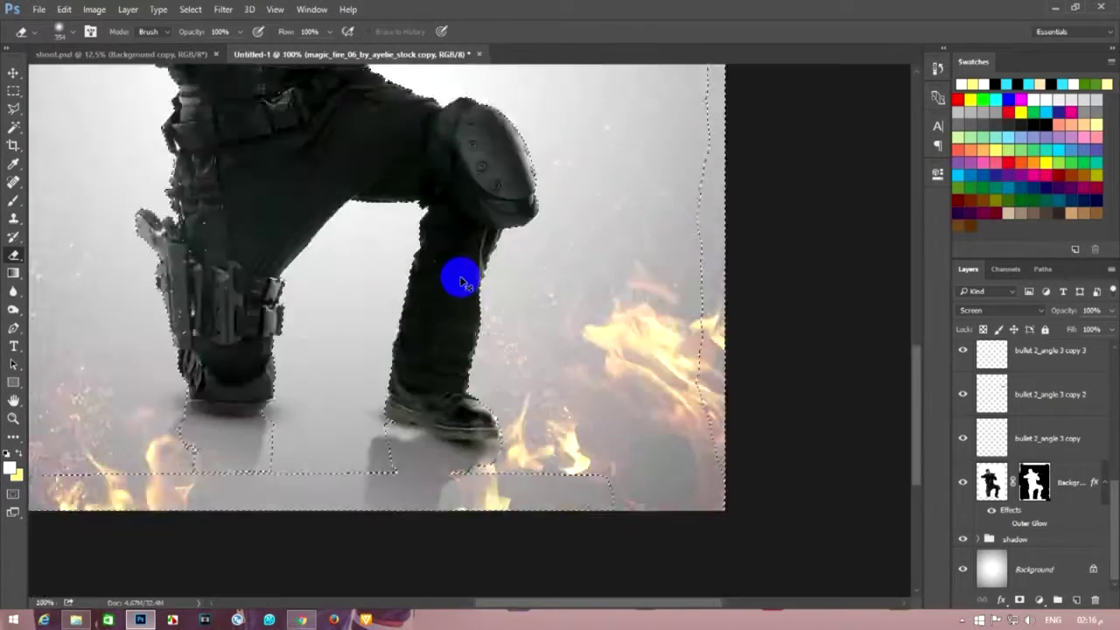
scroll(457, 274, down, 1)
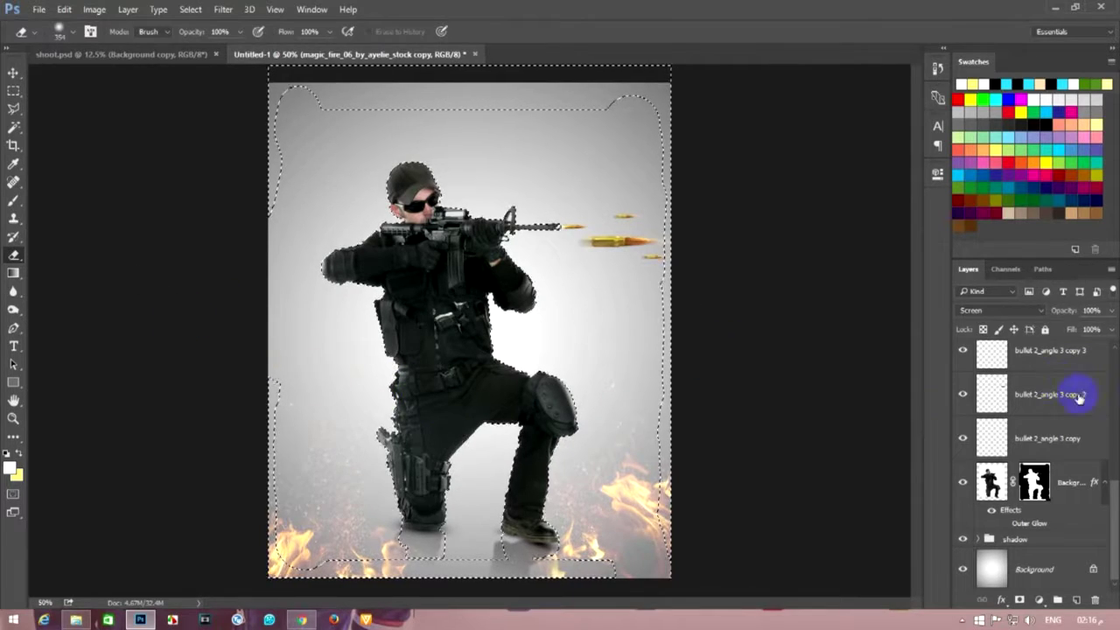
scroll(1082, 453, up, 5)
scroll(1082, 453, up, 2)
right_click(1054, 406)
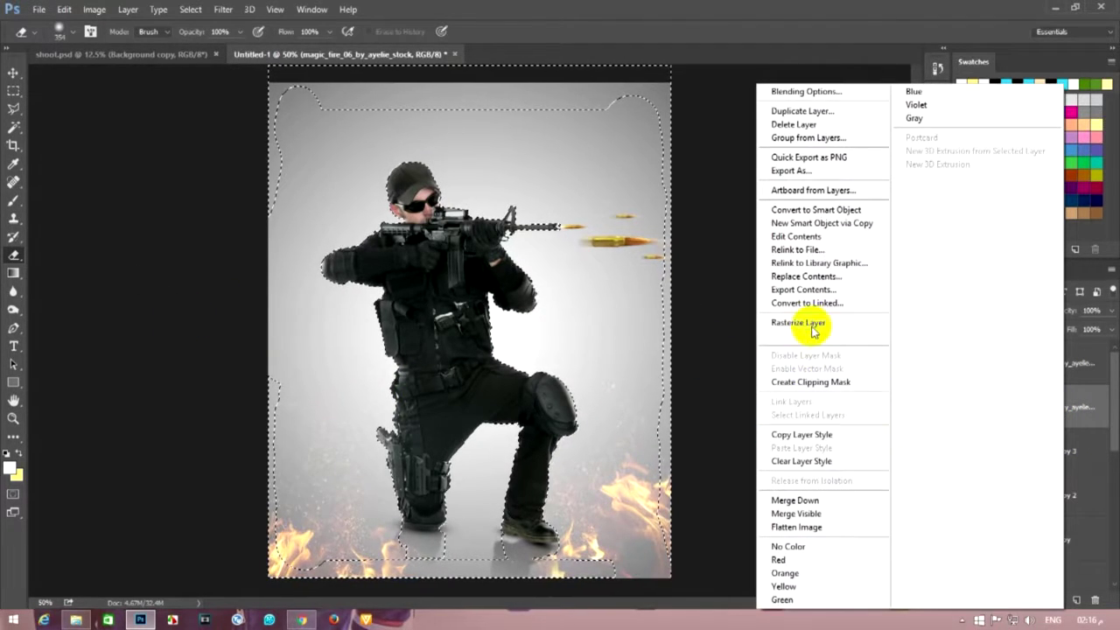
click(805, 332)
drag(423, 432, 417, 443)
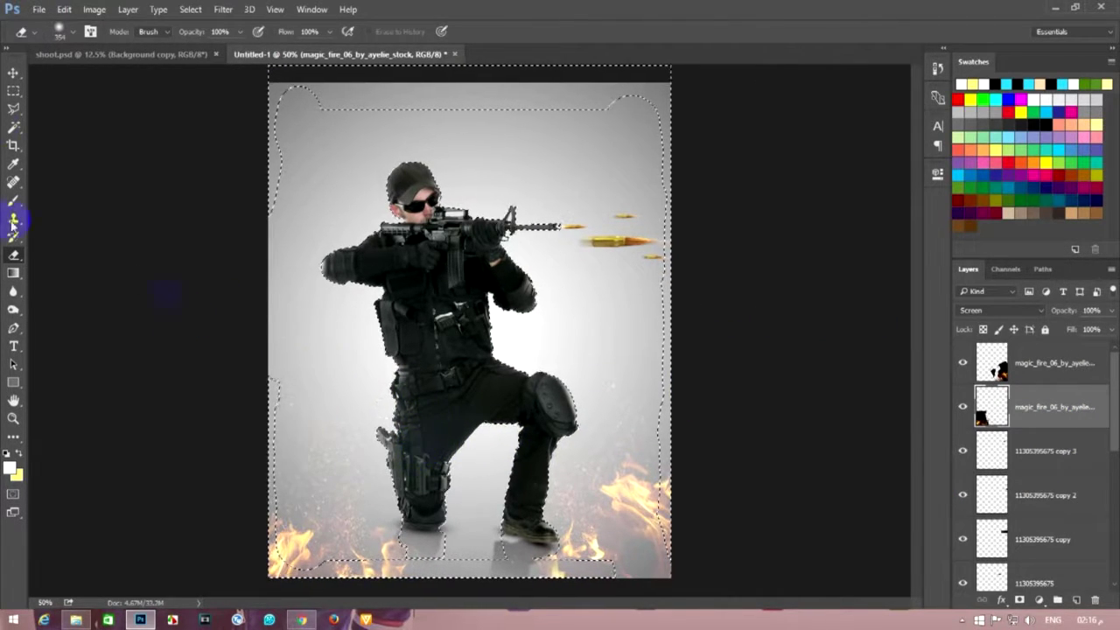
- Browse the image assets folder and preview the dust_particles_on_lens_by_kerast photo
key(super)
scroll(162, 227, down, 1)
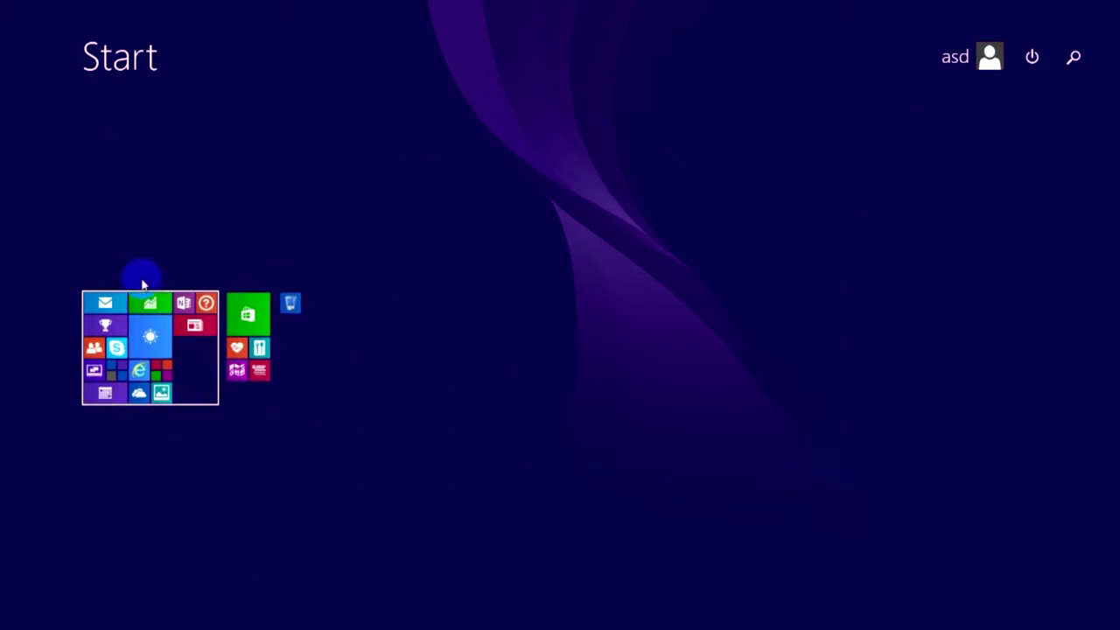
click(288, 306)
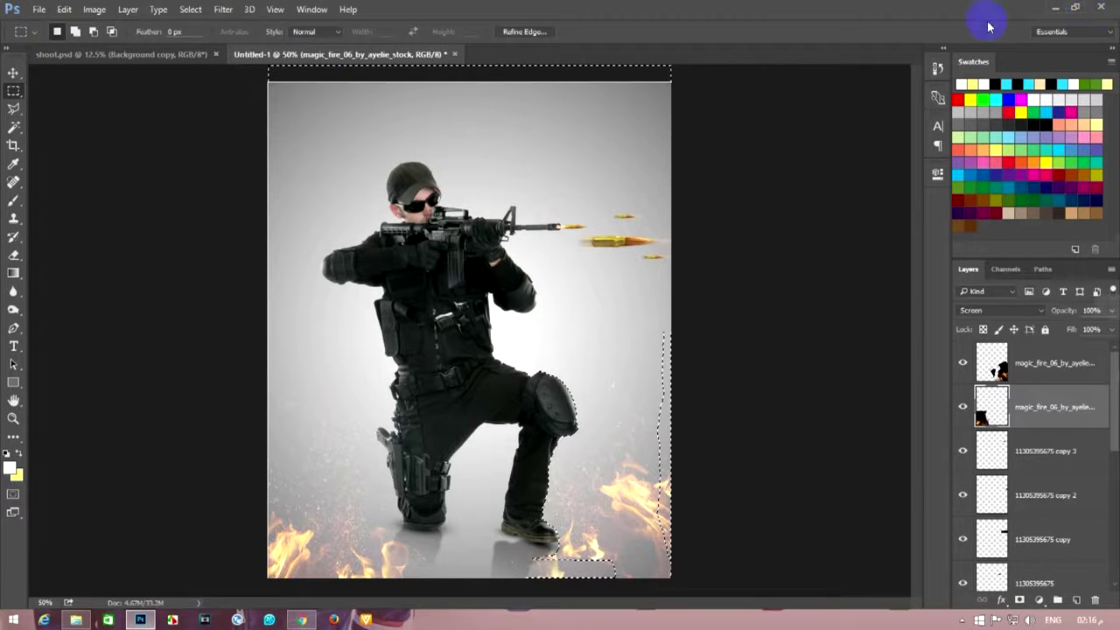
click(77, 619)
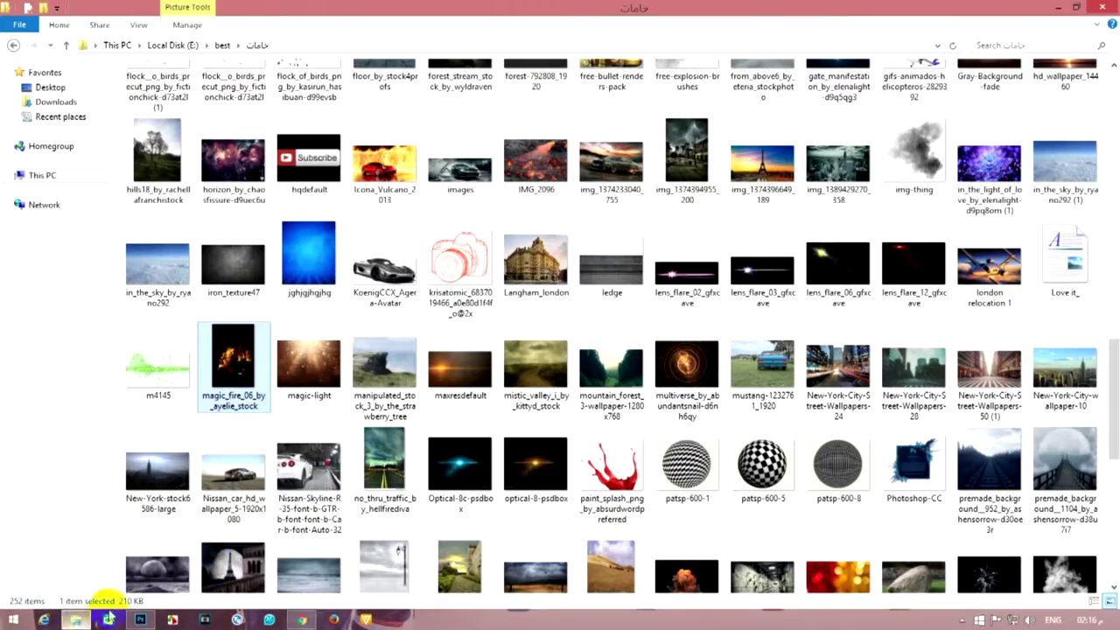
click(481, 362)
click(524, 460)
scroll(516, 444, up, 5)
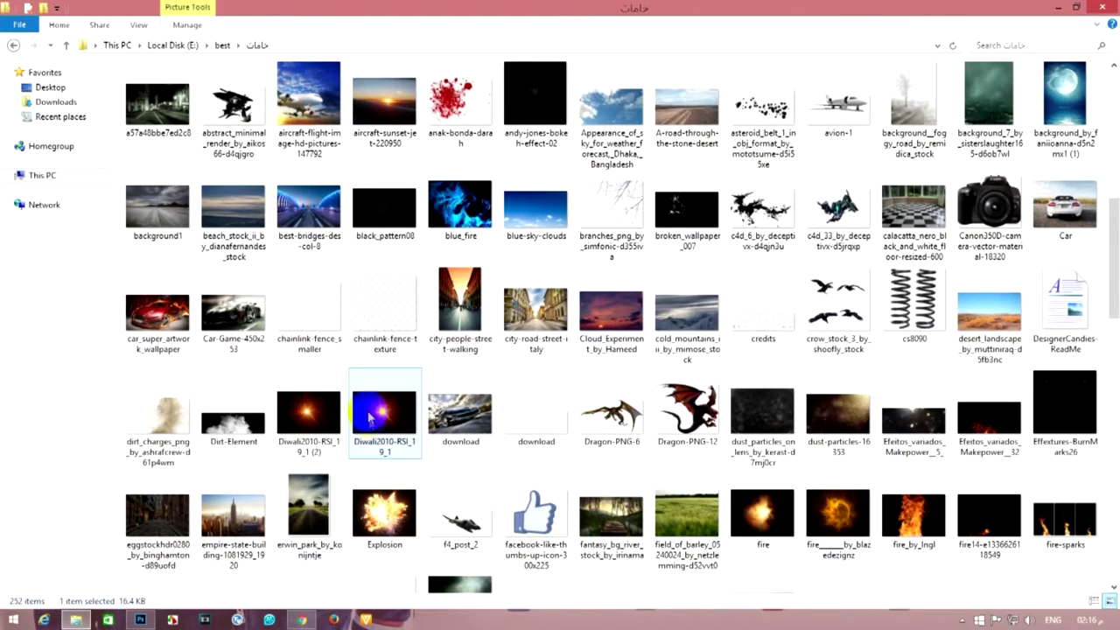
double_click(760, 424)
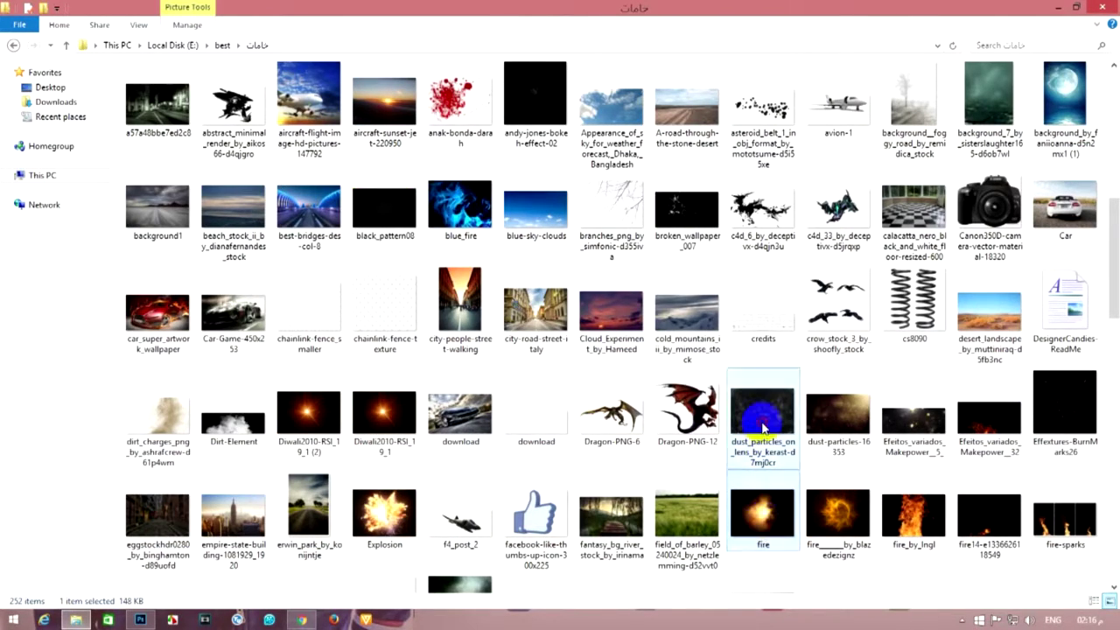
click(1101, 7)
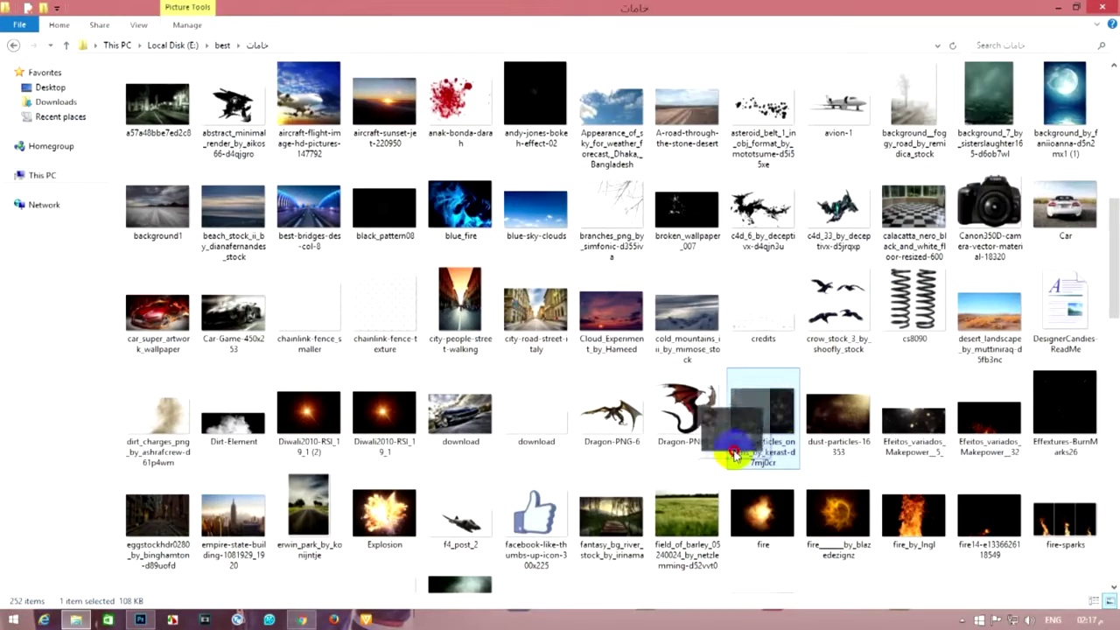
scroll(233, 592, down, 2)
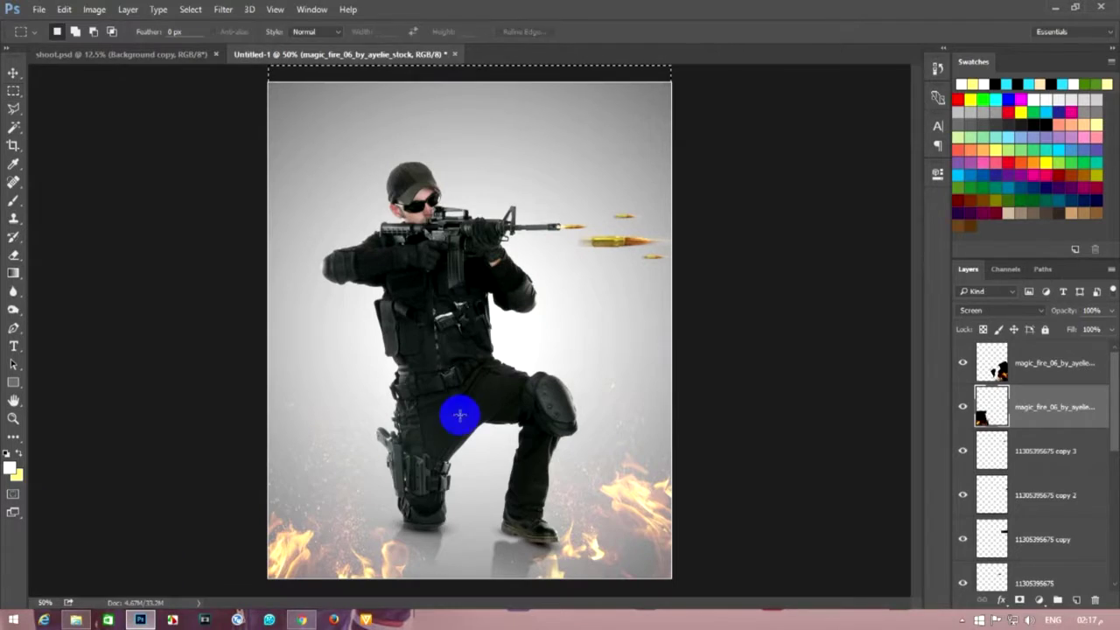
- Place the dust particles image, scale it to fill the canvas and blend it in Screen mode
drag(175, 609, 458, 412)
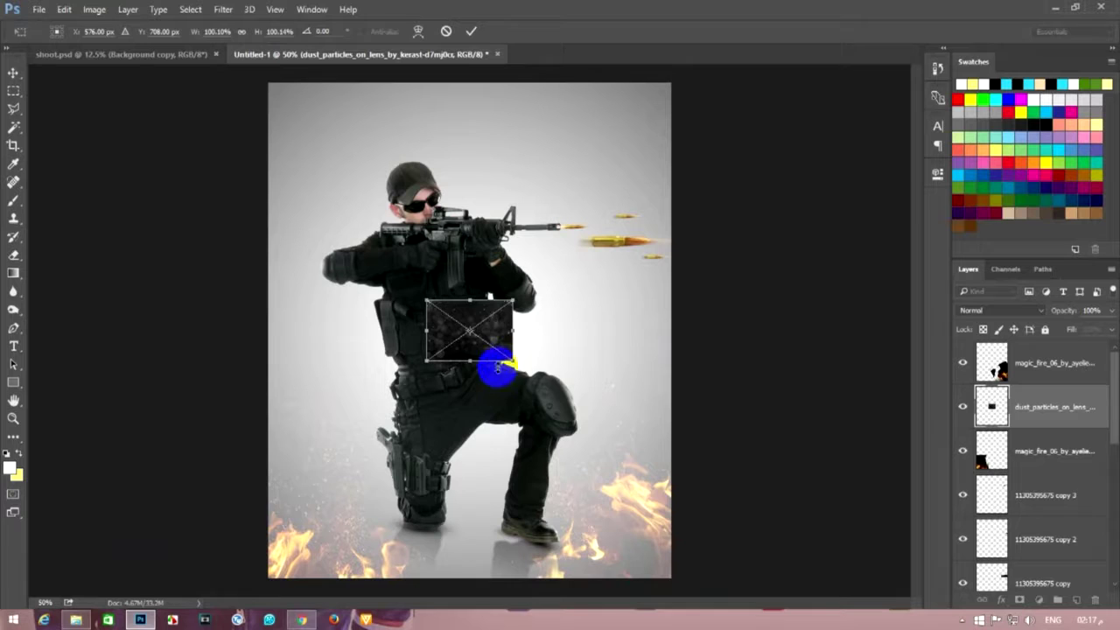
mouse_move(512, 360)
mouse_down()
mouse_move(825, 562)
mouse_move(848, 596)
mouse_up()
drag(423, 302, 265, 80)
key(ctrl+minus)
drag(711, 520, 609, 499)
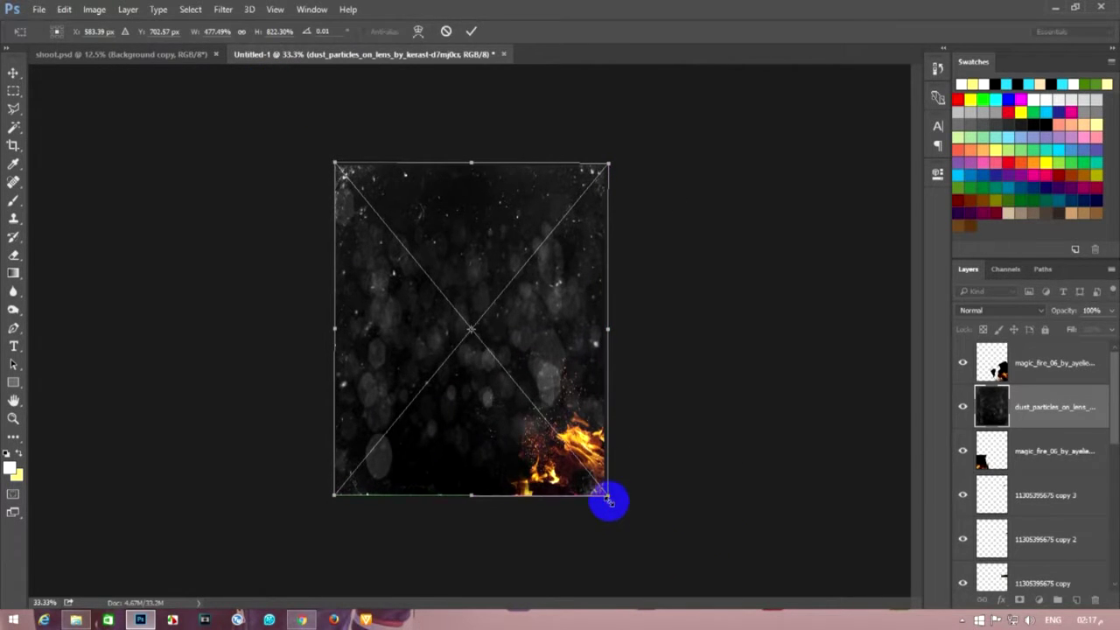
key(Return)
drag(999, 403, 1035, 337)
click(1000, 309)
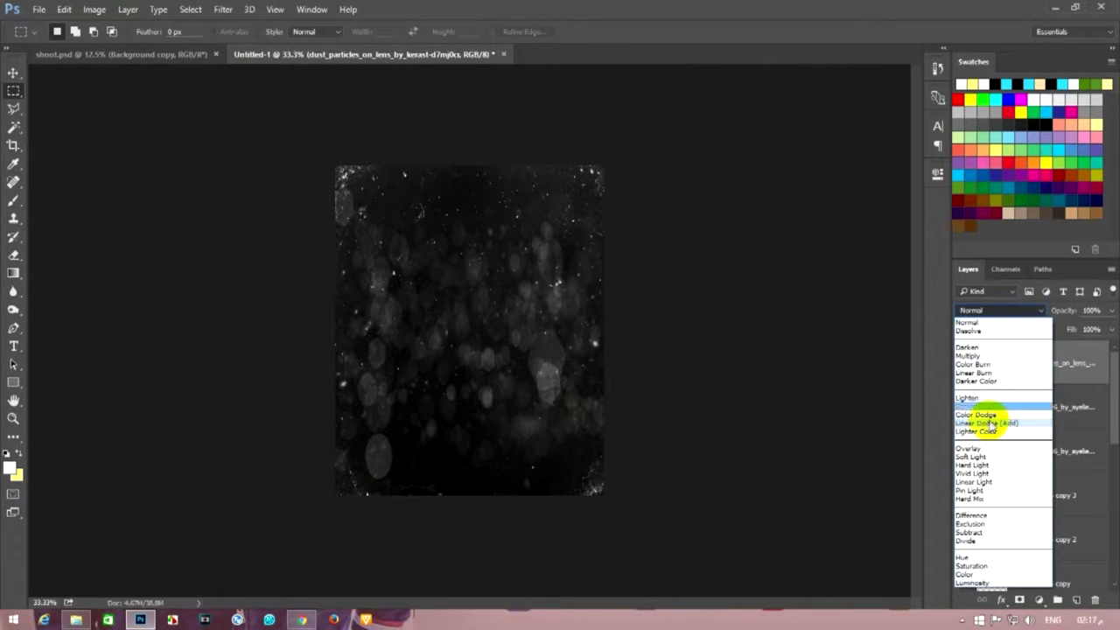
click(994, 406)
- Delete both magic_fire layers from the poster
key(ctrl+plus)
key(ctrl+plus)
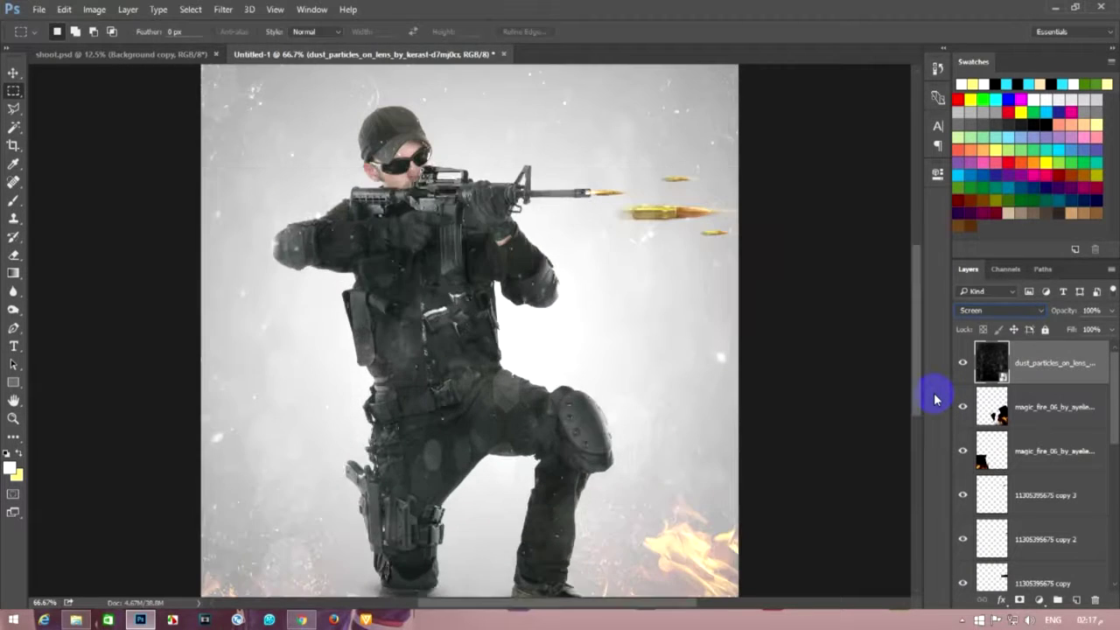
key(ctrl+minus)
click(1080, 425)
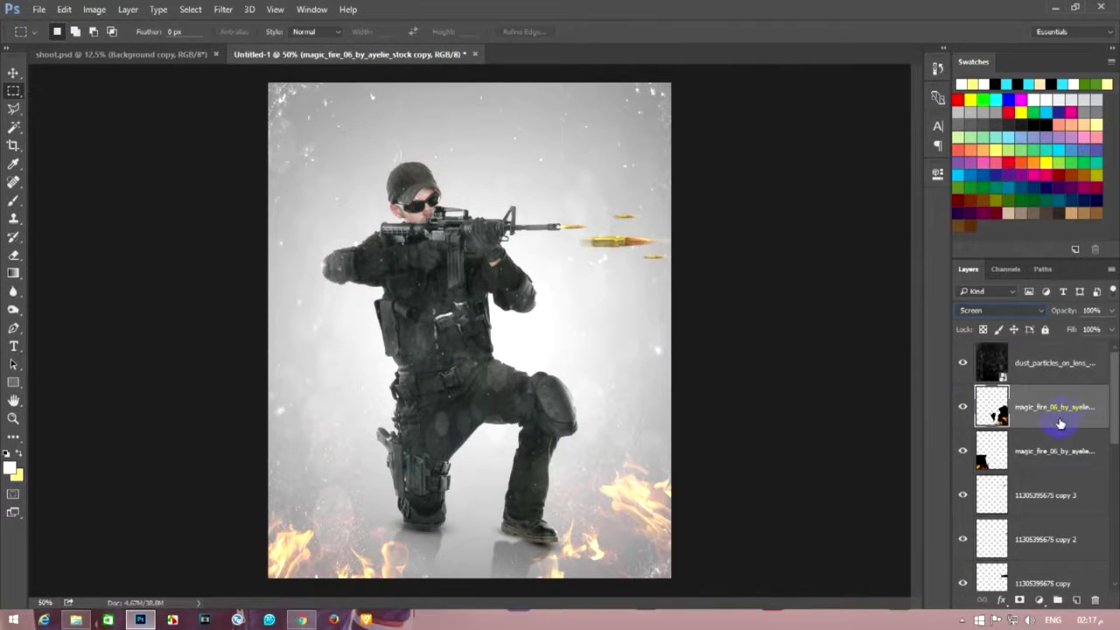
click(1039, 437)
key(Delete)
key(Delete)
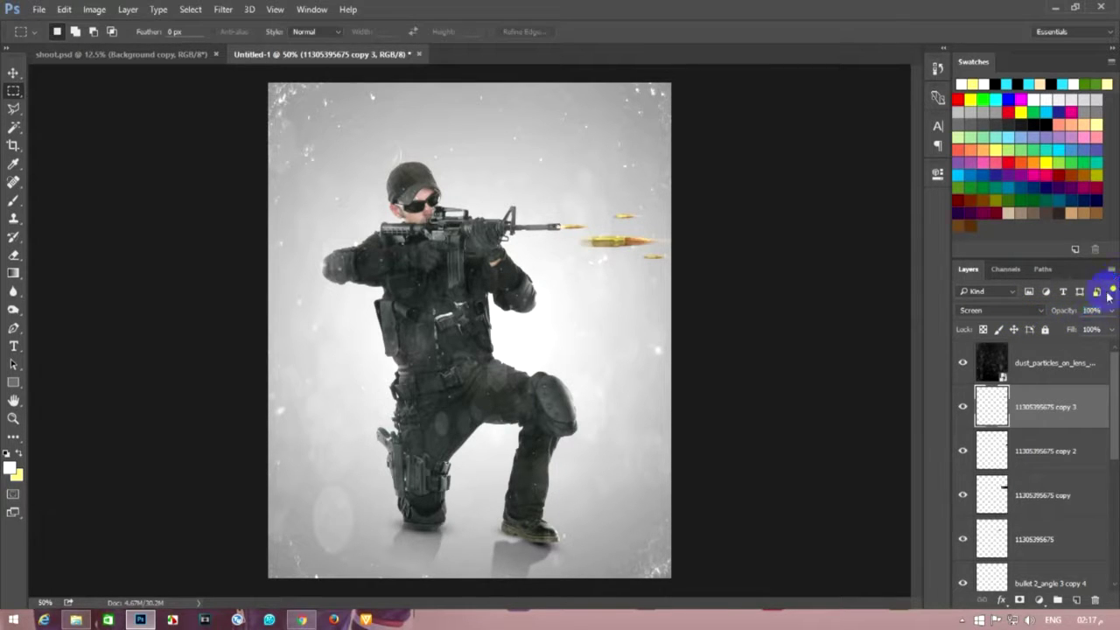
- Set the dust layer to 100% opacity, then delete the dust particles layer
click(1063, 367)
mouse_move(1035, 310)
mouse_down()
mouse_move(1114, 309)
mouse_move(1069, 300)
mouse_up()
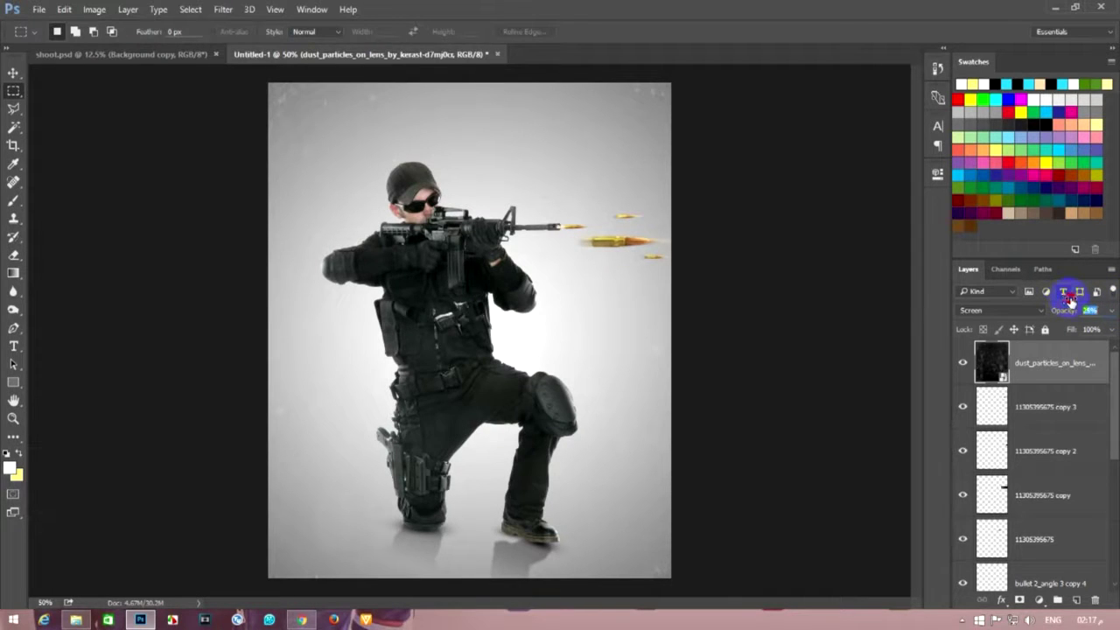
click(1015, 376)
key(Delete)
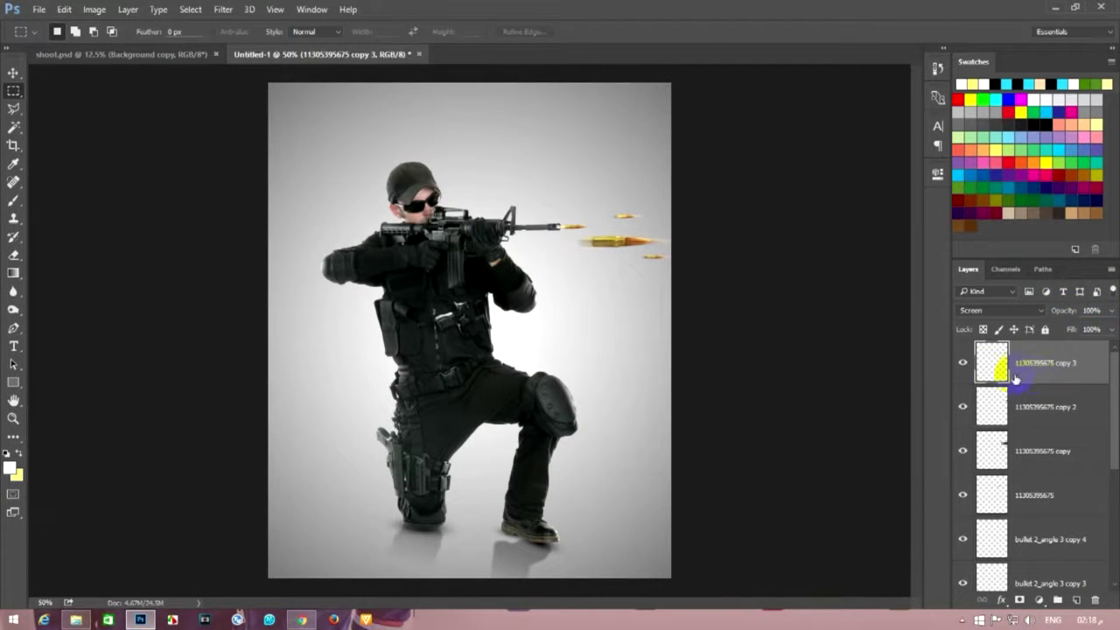
- Select the flying-birds image in the stock folder and drag it onto the poster
click(79, 620)
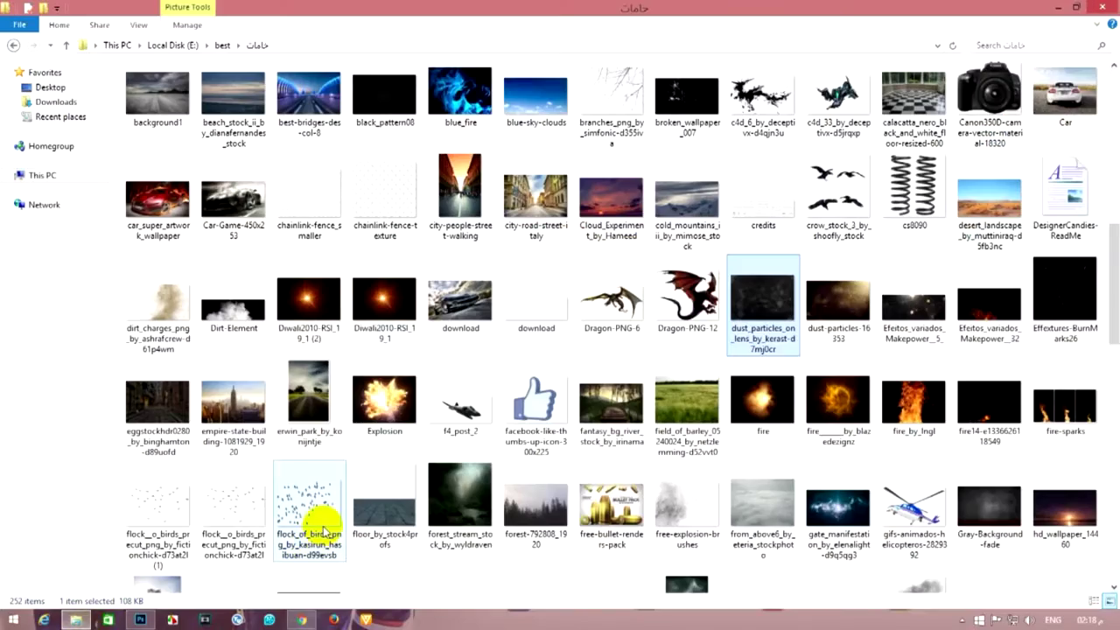
scroll(376, 389, up, 5)
scroll(376, 394, up, 5)
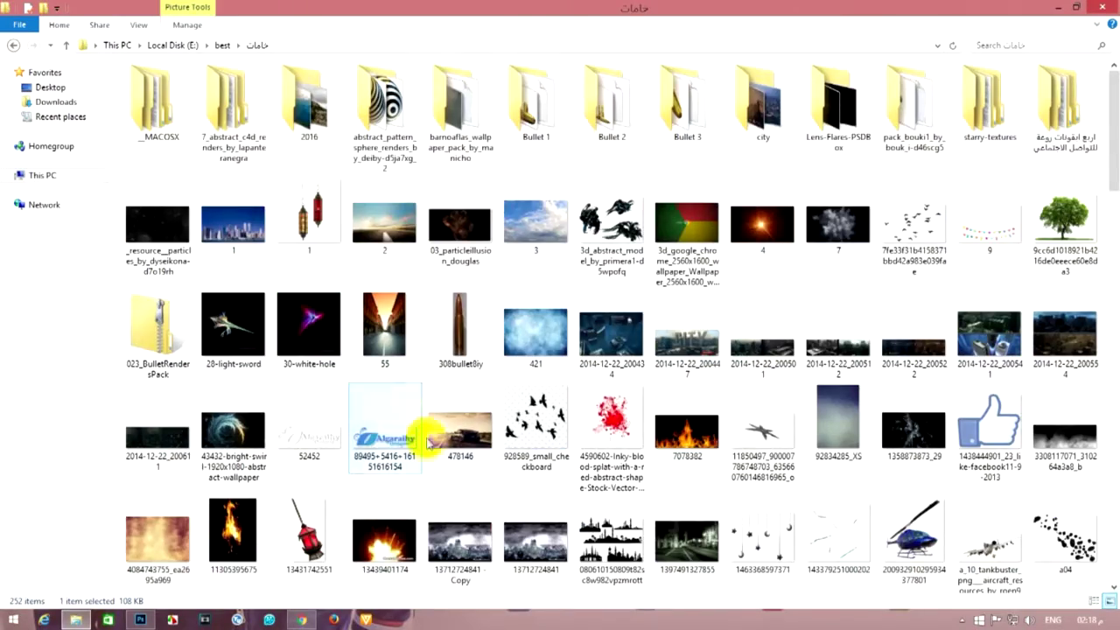
scroll(428, 443, down, 5)
scroll(582, 169, down, 3)
scroll(925, 200, up, 10)
click(919, 214)
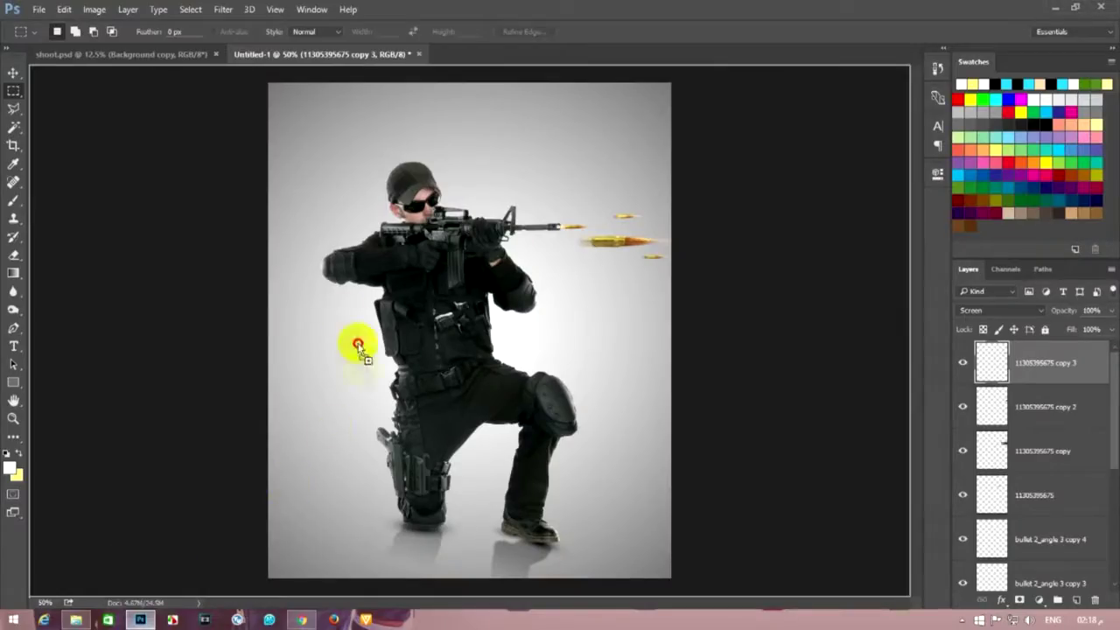
drag(385, 547, 319, 235)
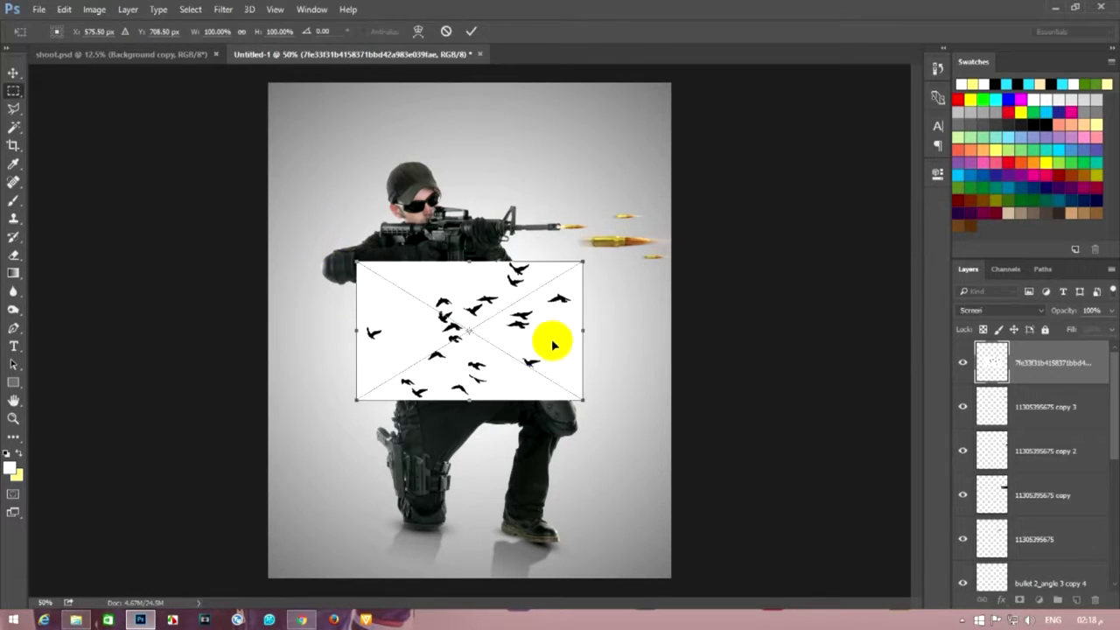
- Commit the birds image and remove its white background with the Magic Wand
key(Return)
click(13, 127)
click(388, 280)
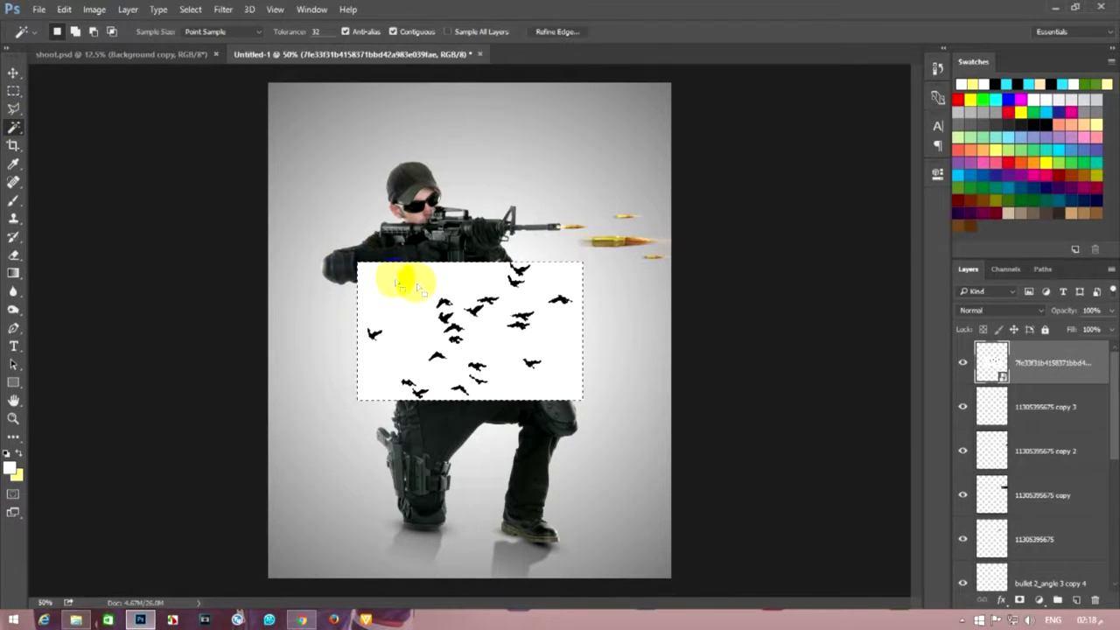
right_click(1041, 362)
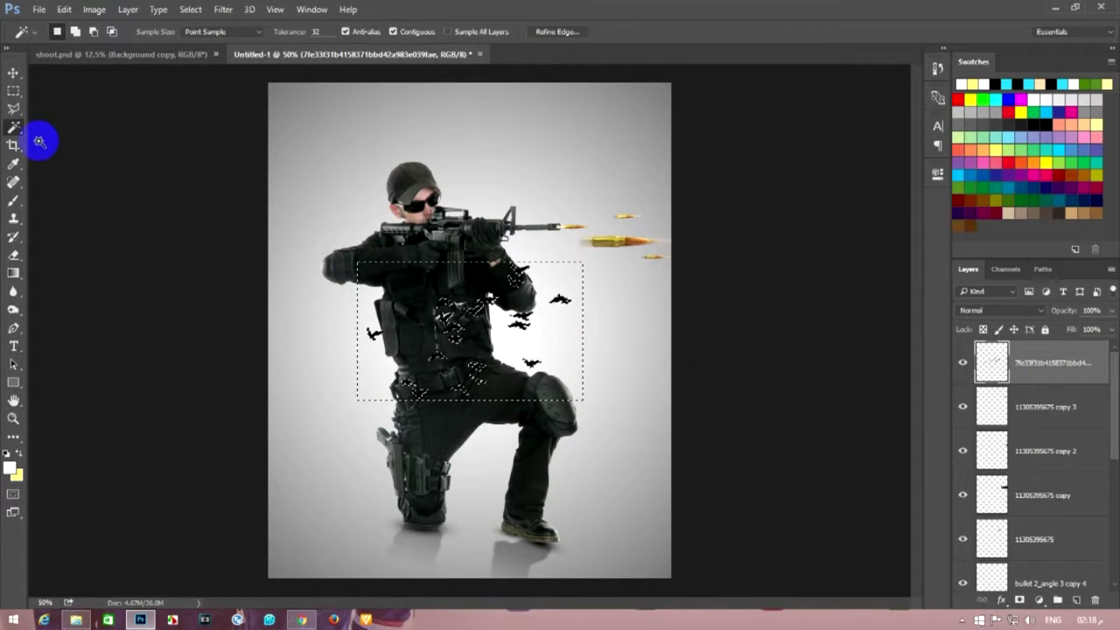
key(ctrl+d)
- Move the bird flock to the upper right, above the rifle
click(13, 73)
mouse_move(412, 187)
mouse_down()
mouse_move(665, 98)
mouse_move(607, 154)
mouse_up()
key(Return)
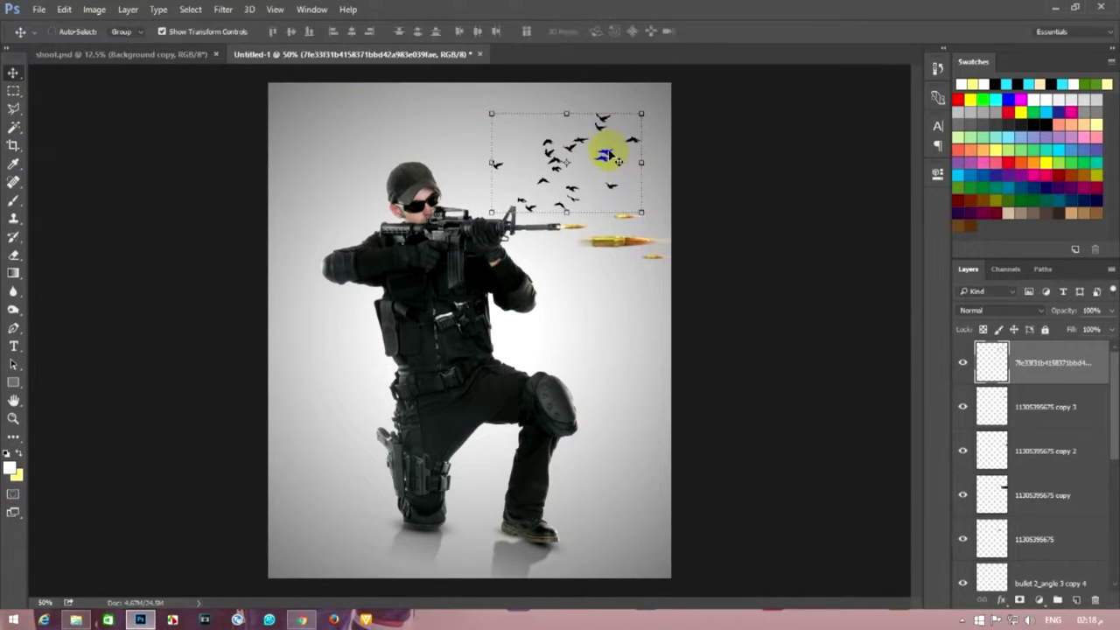
click(14, 91)
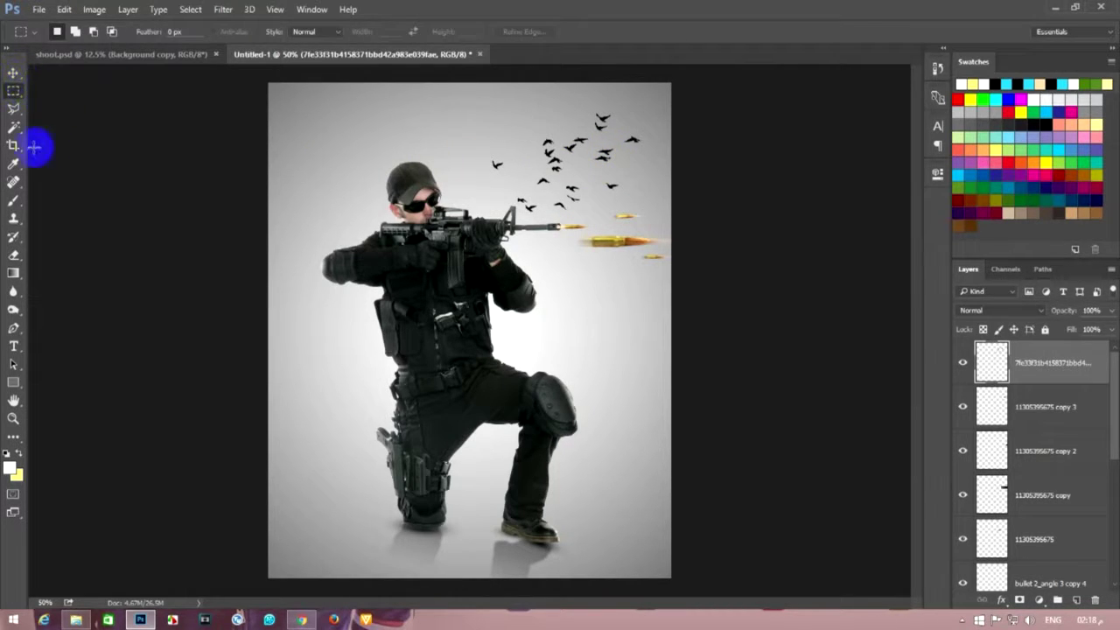
click(76, 619)
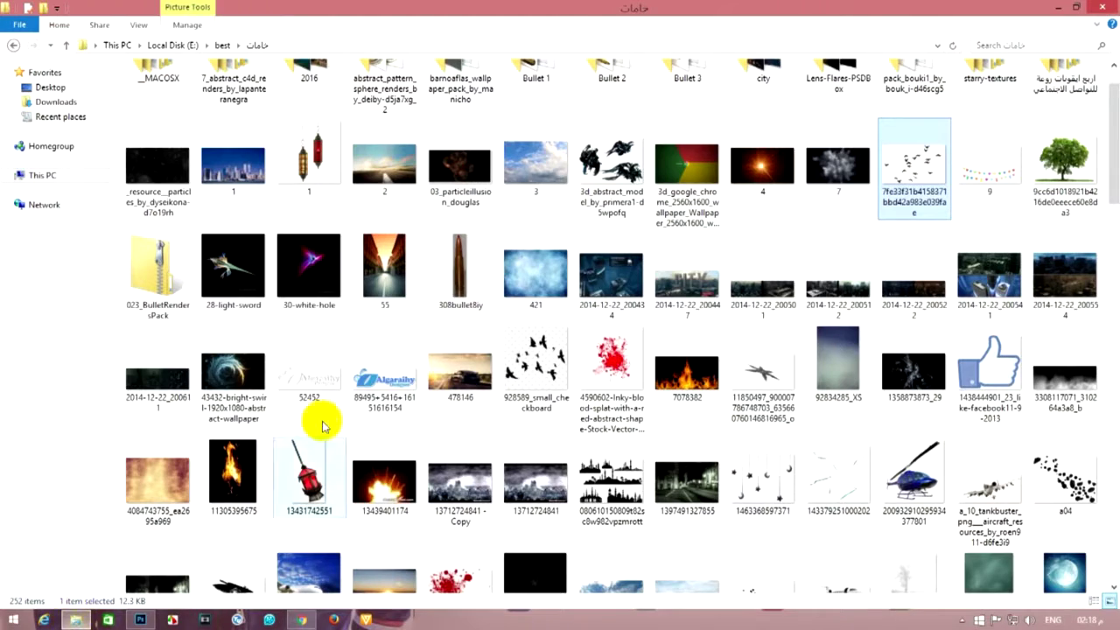
- Place the maxresdefault lens flare image on the poster in Screen blend mode
scroll(324, 324, down, 5)
scroll(324, 324, down, 3)
click(455, 522)
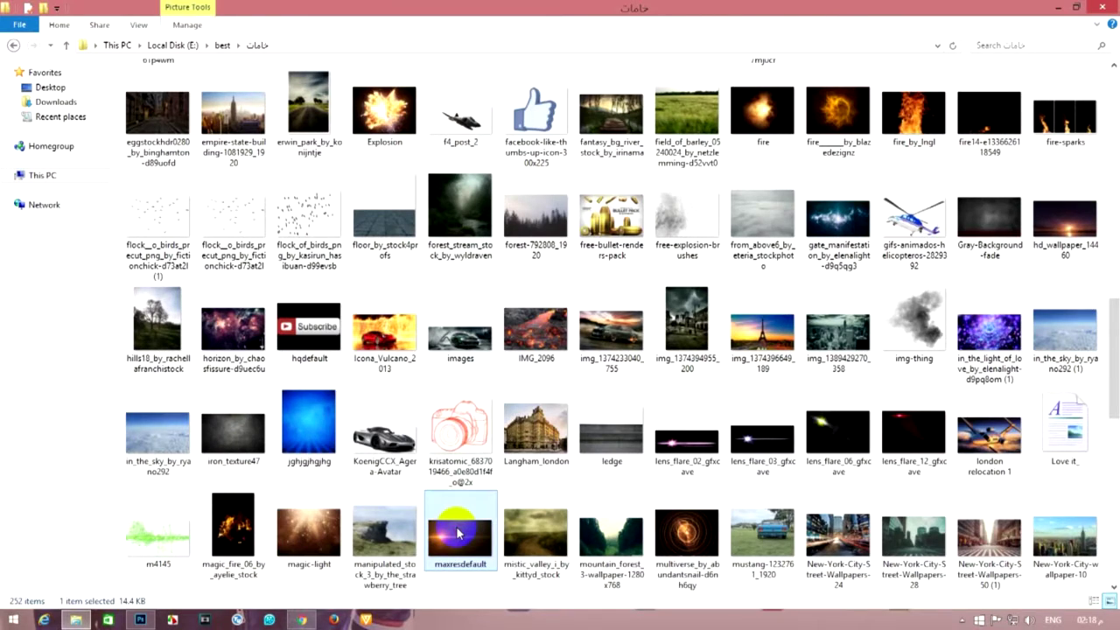
drag(466, 544, 381, 393)
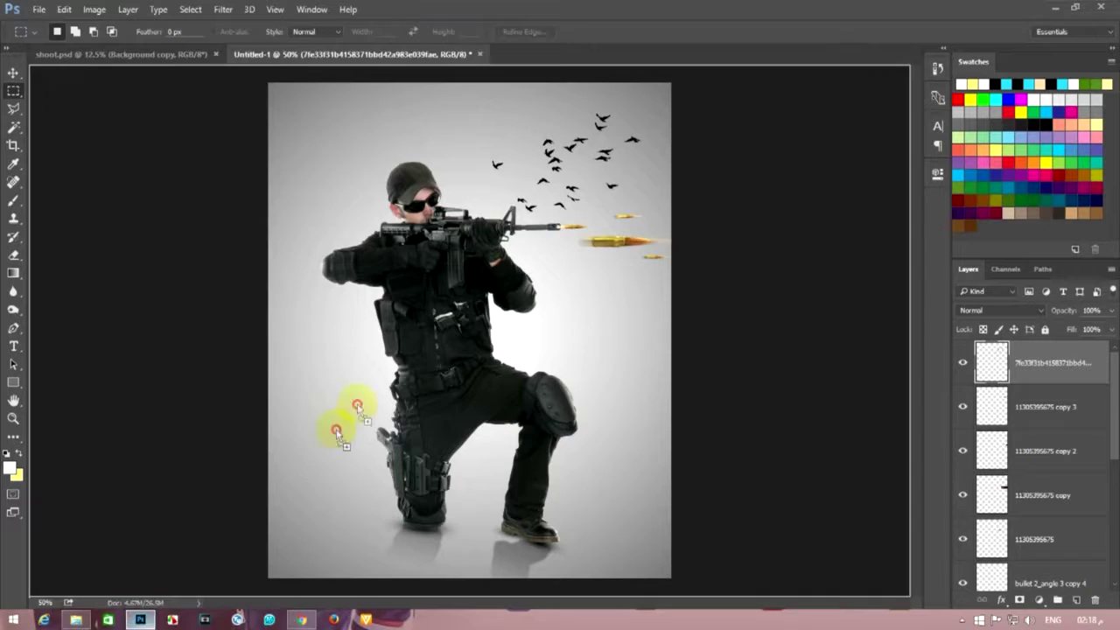
key(Return)
click(1000, 310)
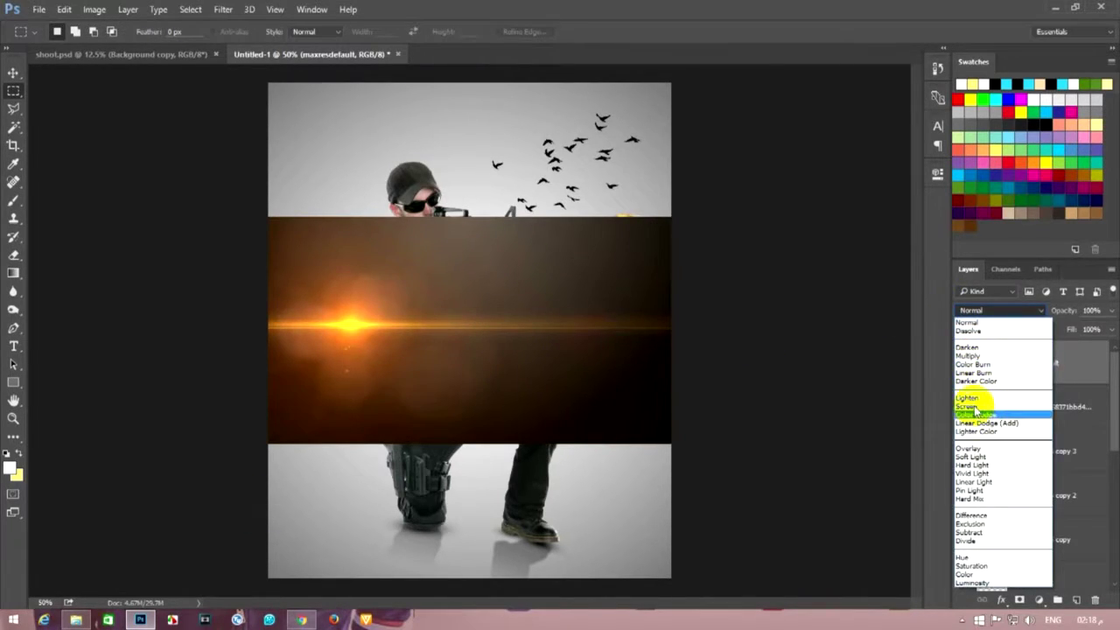
click(969, 405)
- Darken the flare with Levels black input 114, move it, then delete the layer
click(94, 9)
click(262, 55)
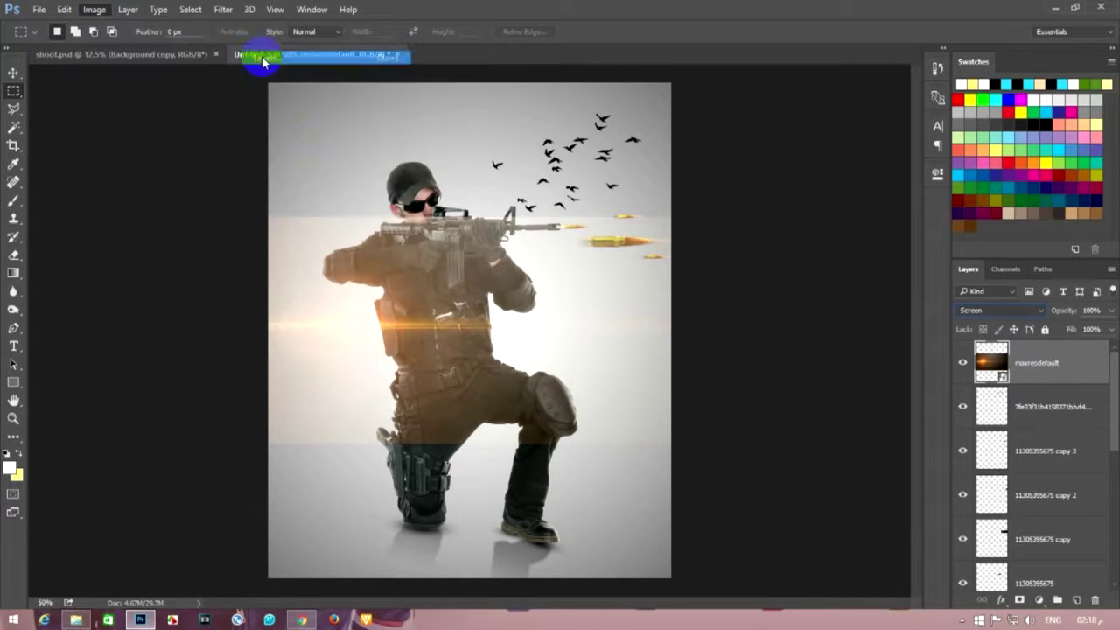
mouse_move(440, 282)
mouse_down()
mouse_move(514, 279)
mouse_move(486, 280)
mouse_up()
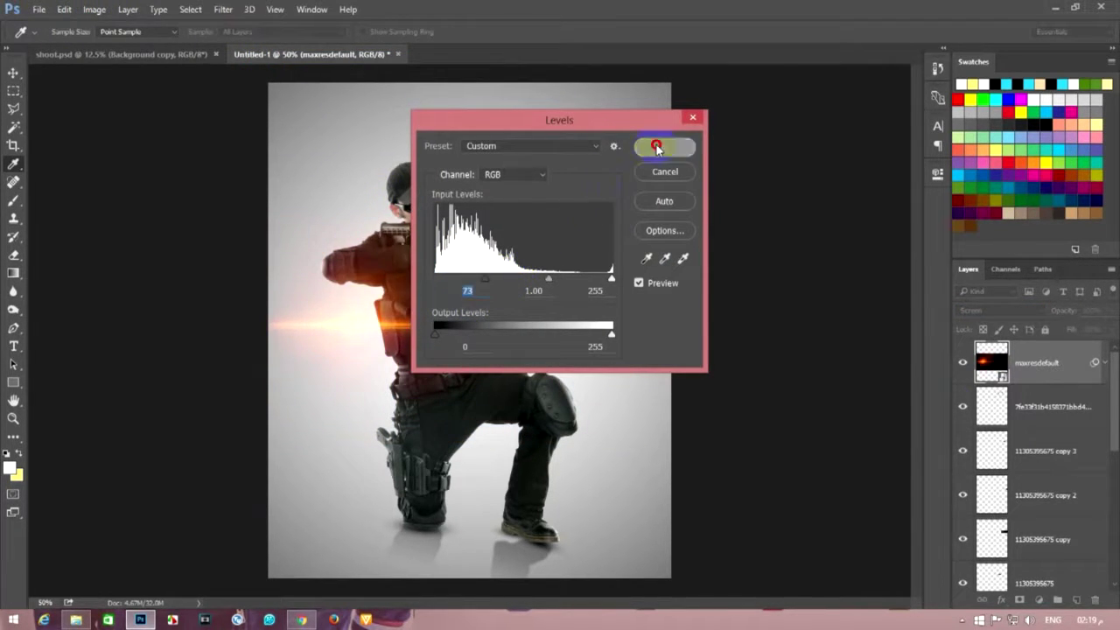
click(657, 147)
click(14, 72)
mouse_move(300, 250)
mouse_down()
mouse_move(525, 203)
mouse_move(475, 251)
mouse_up()
key(Delete)
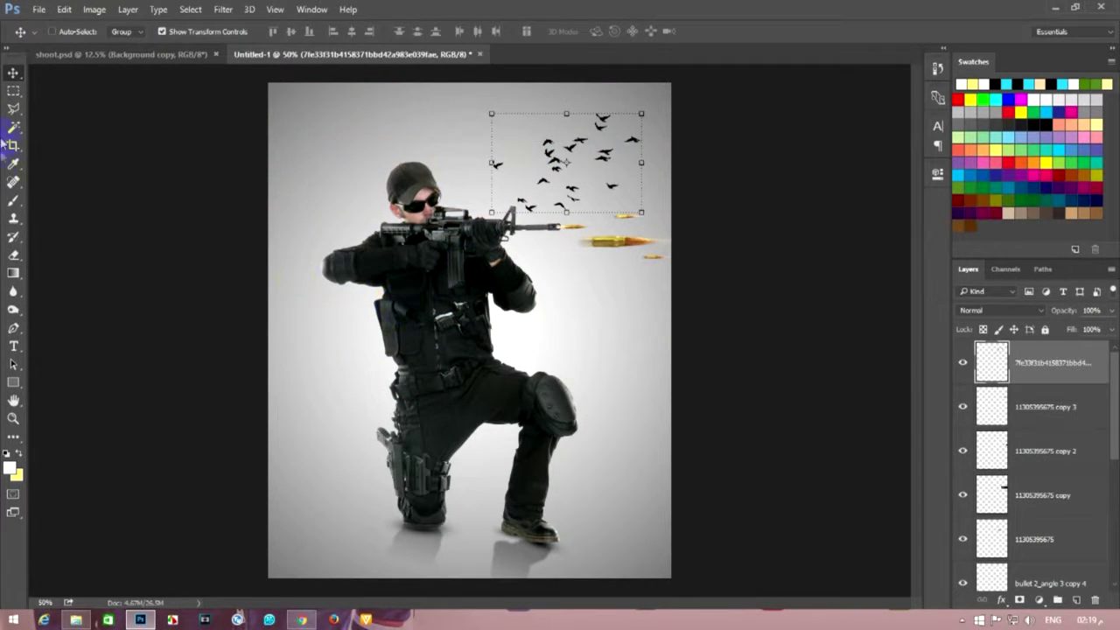
- Pick the Optical-3-psdbox flare in the lens flares folder and drag it toward Photoshop
click(962, 619)
click(962, 554)
click(378, 158)
drag(378, 157, 394, 354)
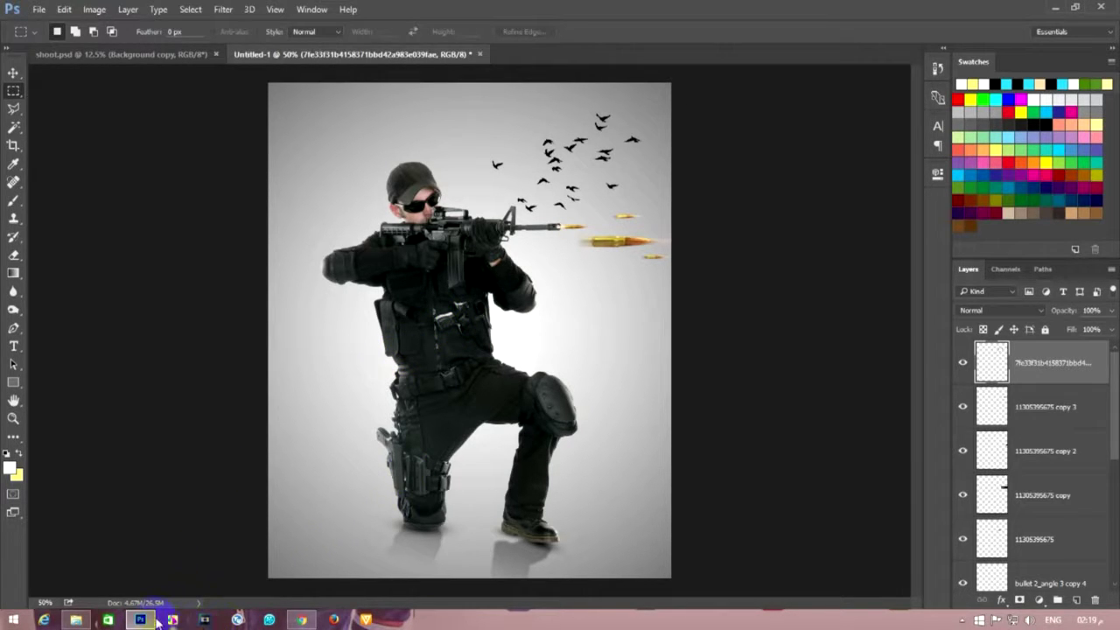
click(75, 619)
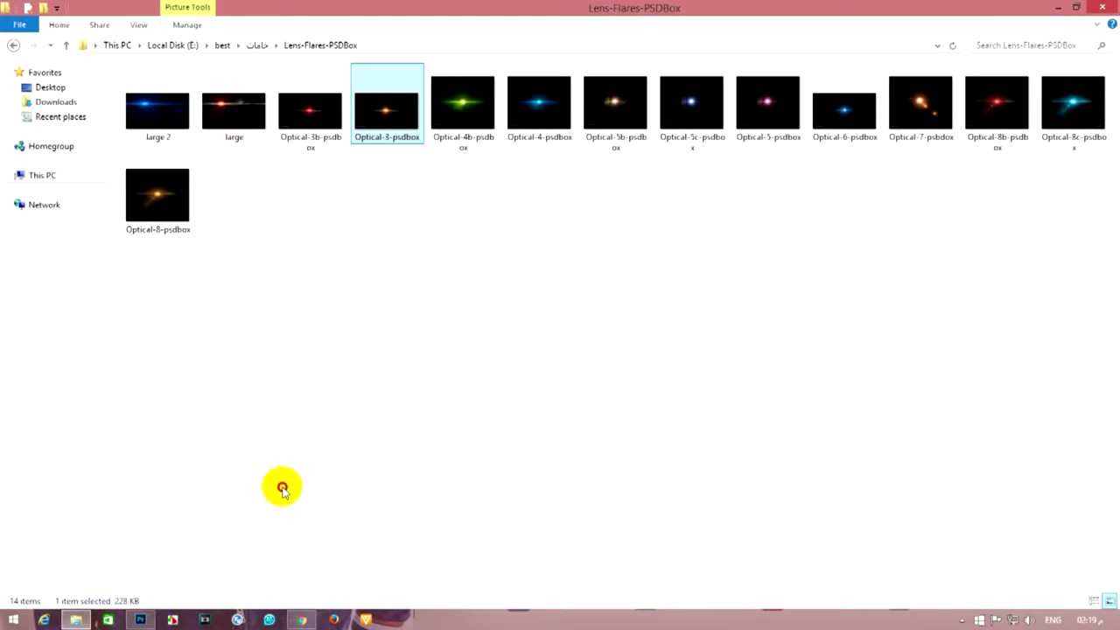
- Place the Optical-3-psdbox flare in Screen mode and rasterize its layer
drag(386, 106, 175, 581)
click(858, 583)
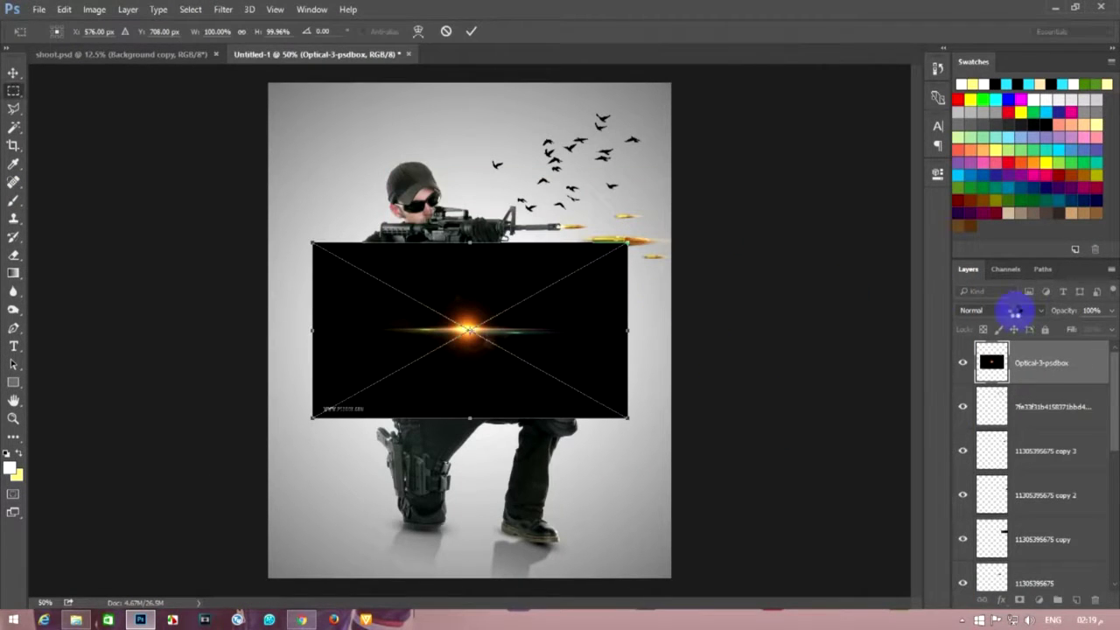
click(1015, 311)
click(981, 404)
drag(225, 463, 395, 393)
right_click(1041, 362)
click(830, 370)
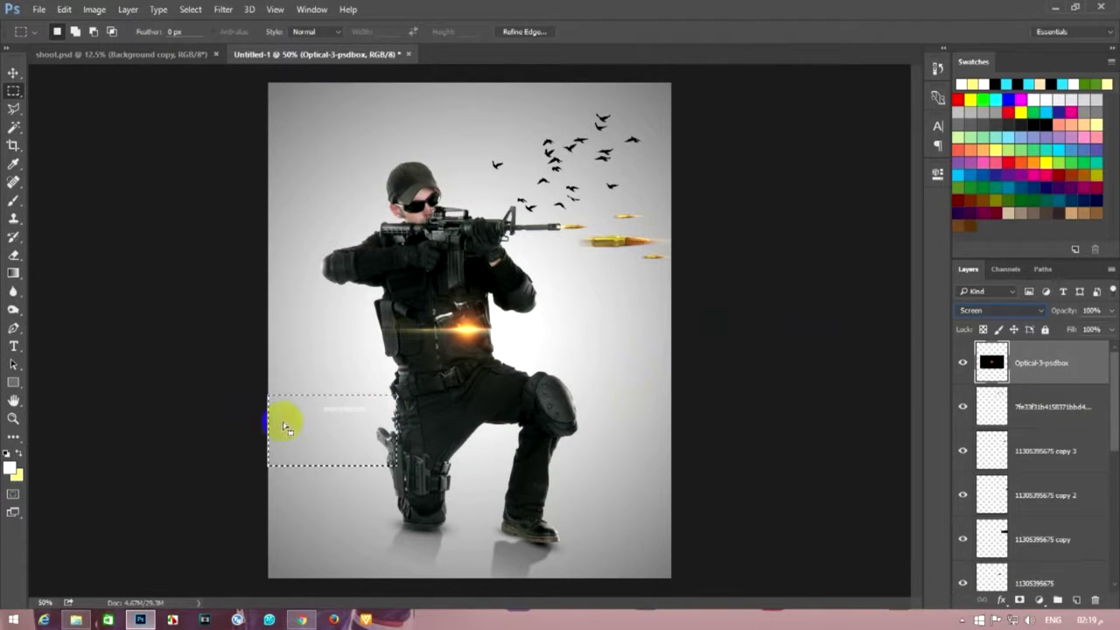
- Shrink the flare to about half size and position it on the soldier's hand
click(13, 72)
drag(301, 414, 369, 405)
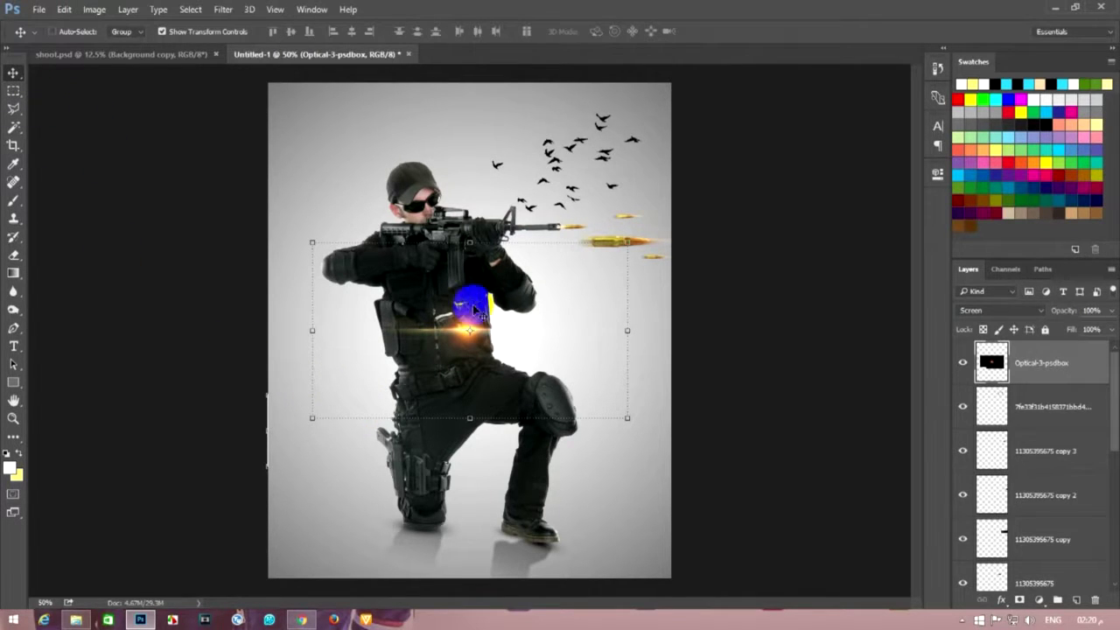
mouse_move(627, 418)
mouse_down()
mouse_move(488, 376)
mouse_move(577, 214)
mouse_up()
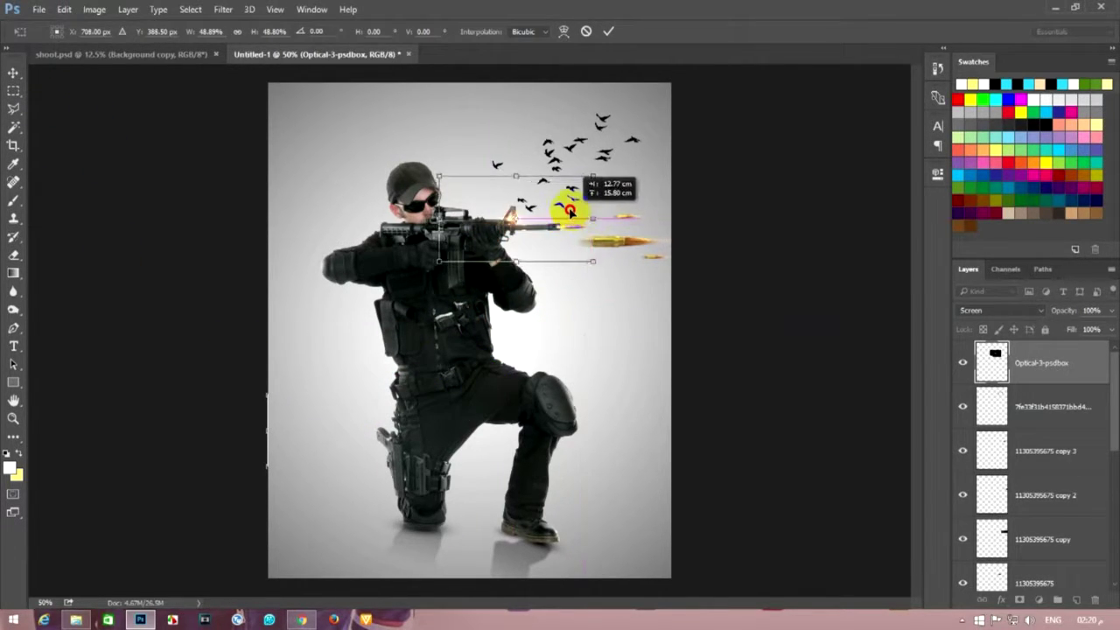
drag(586, 216, 427, 224)
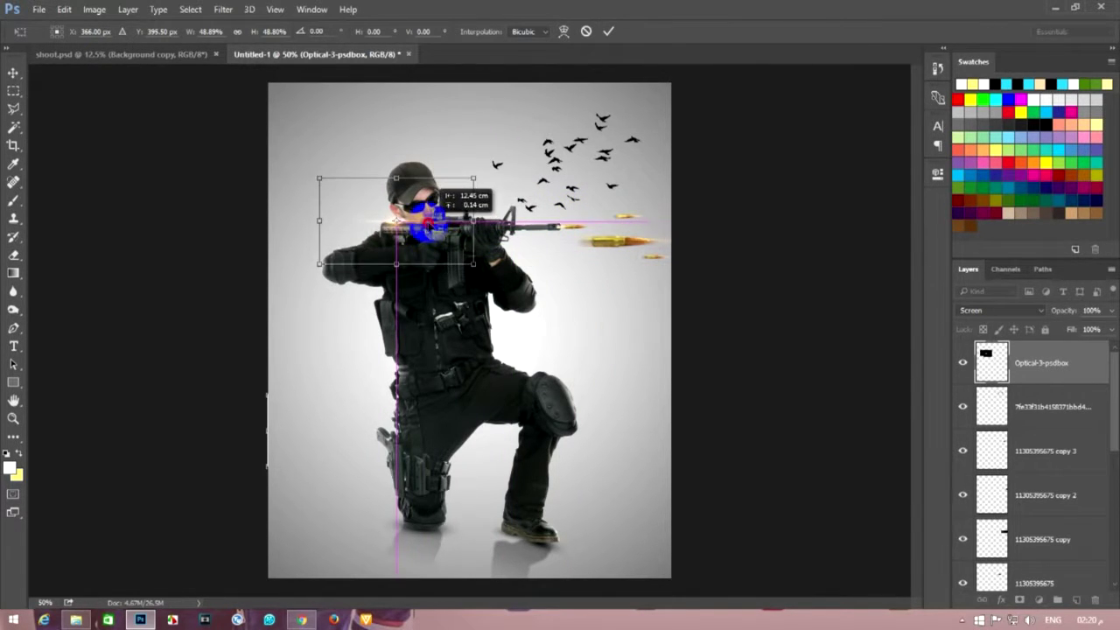
drag(427, 224, 534, 295)
key(Return)
- Duplicate the flare layer and move the copy down to the soldier's left knee
click(14, 90)
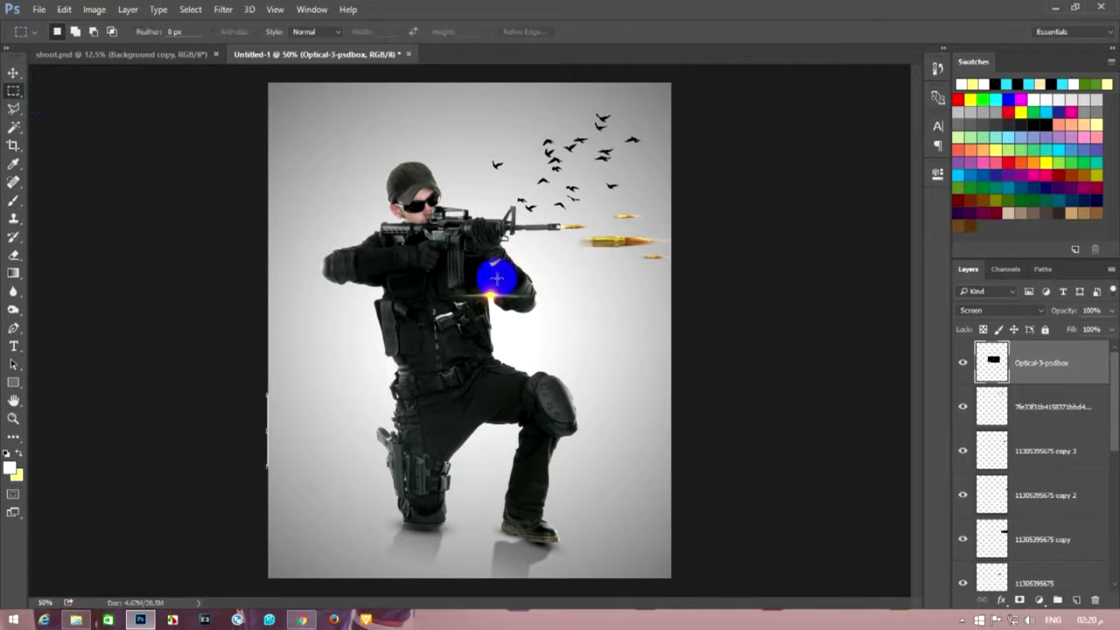
key(ctrl+j)
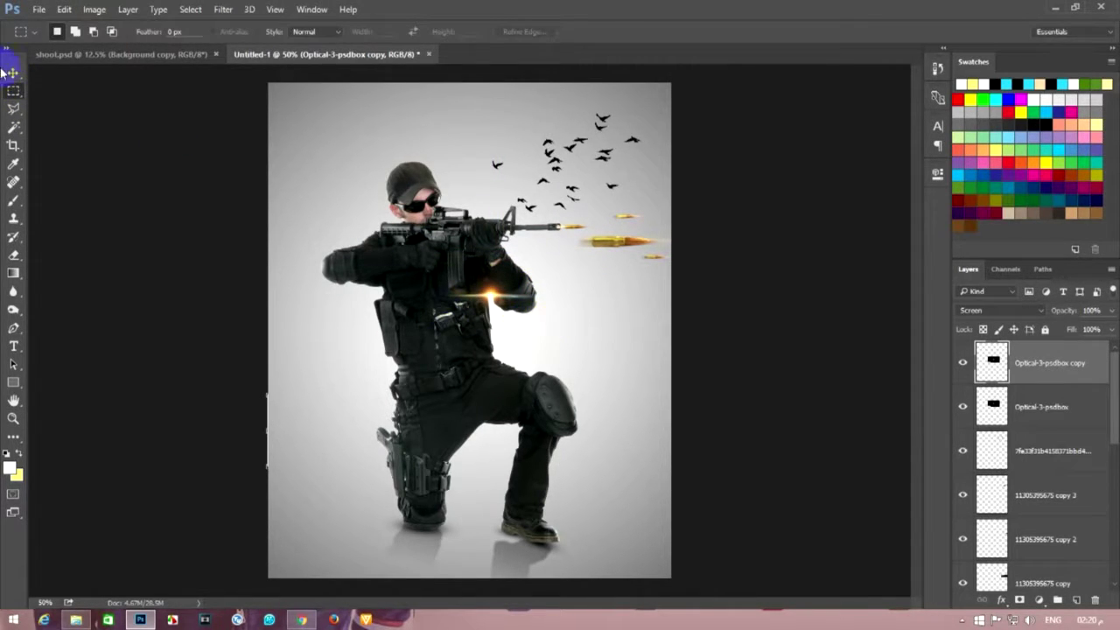
click(13, 73)
drag(490, 300, 412, 426)
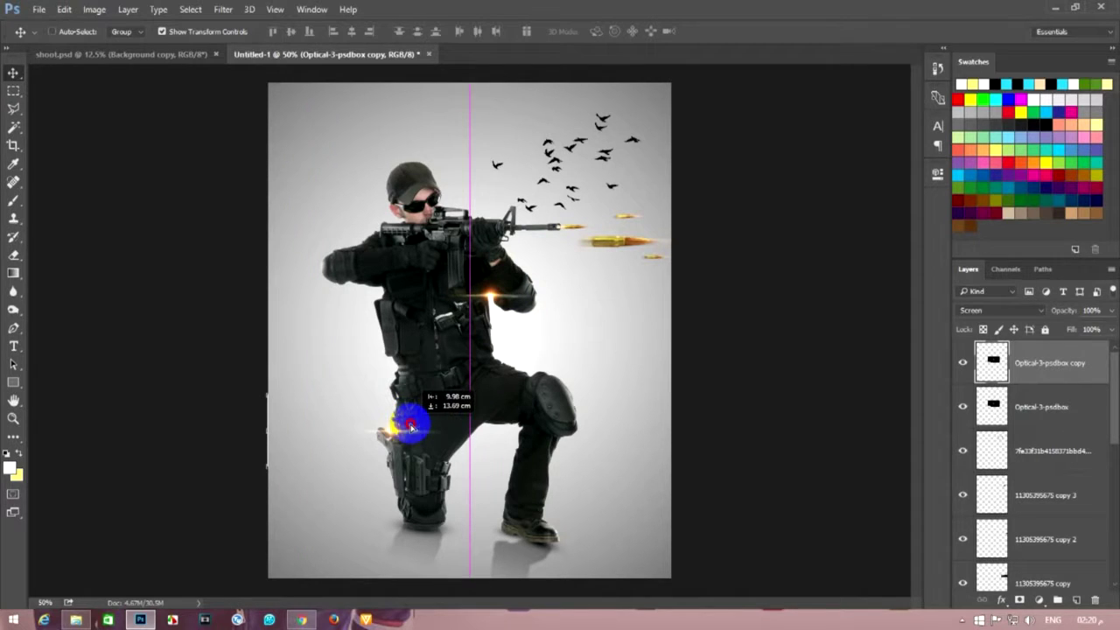
drag(420, 431, 421, 432)
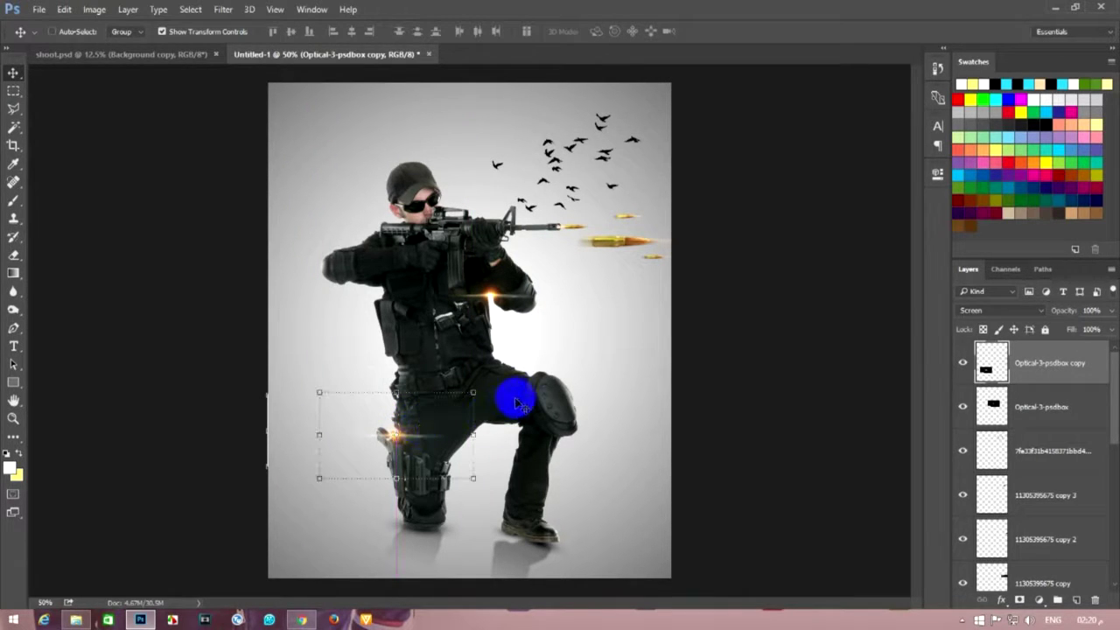
click(14, 91)
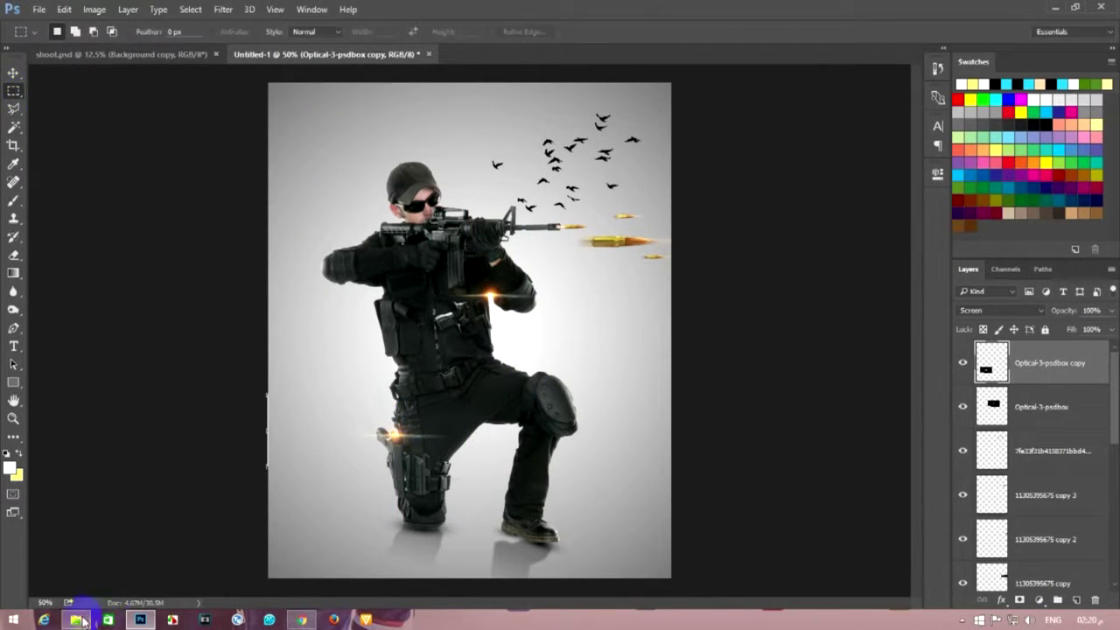
click(77, 620)
click(13, 44)
- Place image 4 and apply a 16.6-pixel Gaussian Blur to it
drag(776, 231, 494, 396)
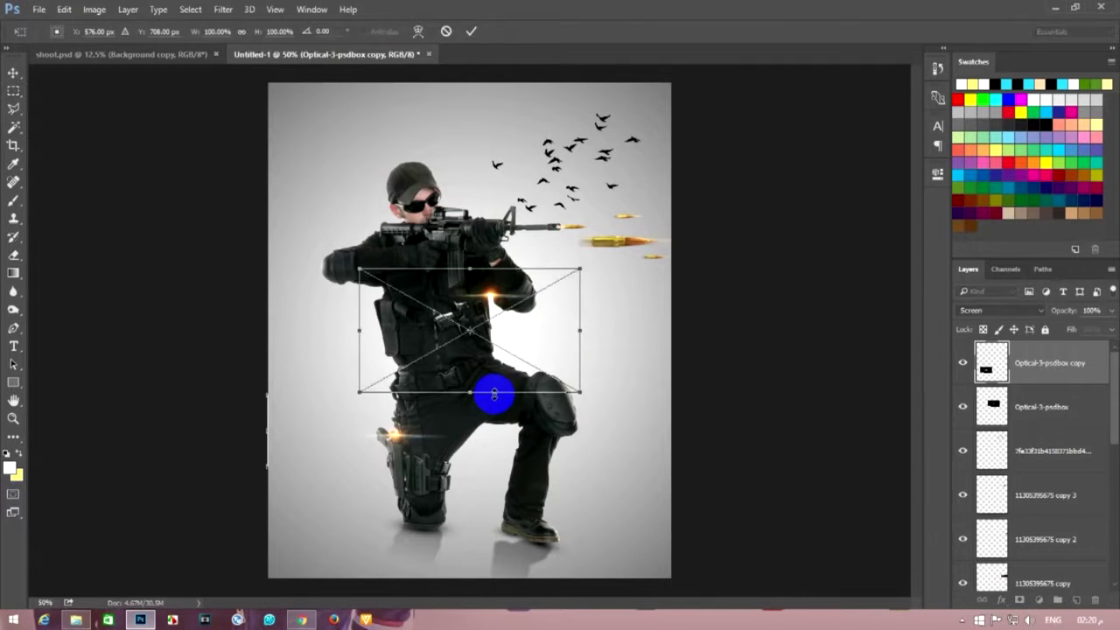
key(Return)
click(999, 310)
click(234, 15)
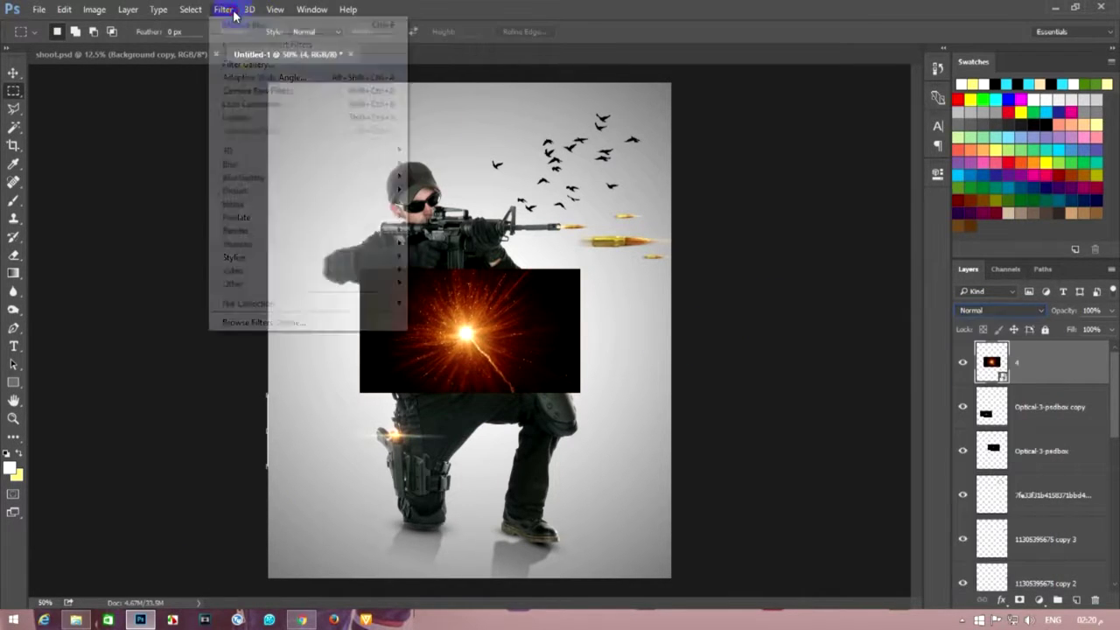
click(437, 267)
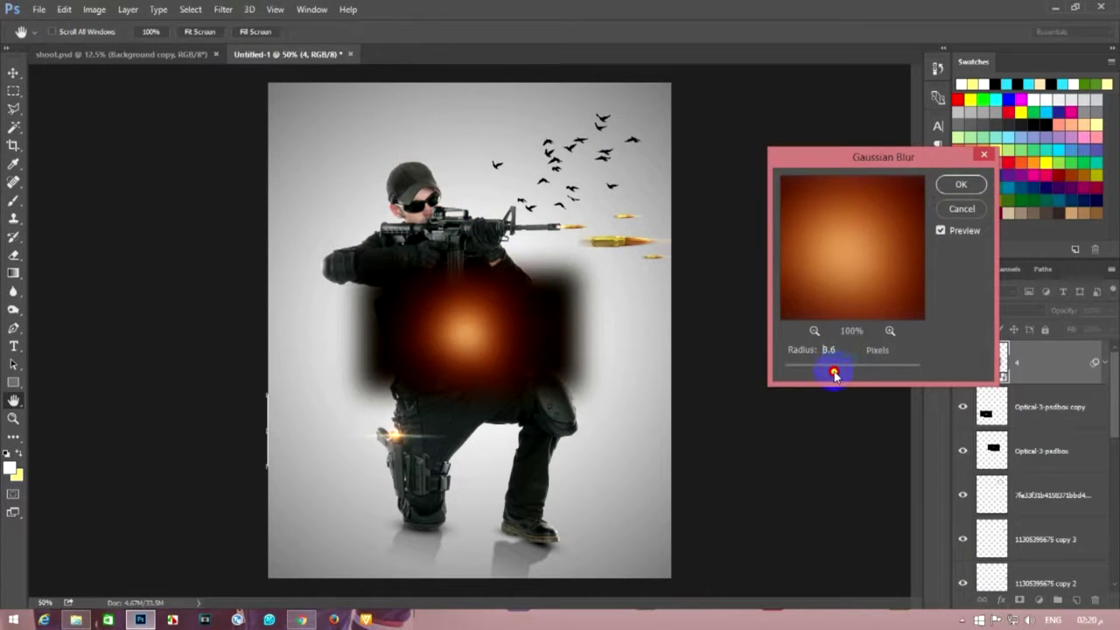
drag(834, 373, 841, 376)
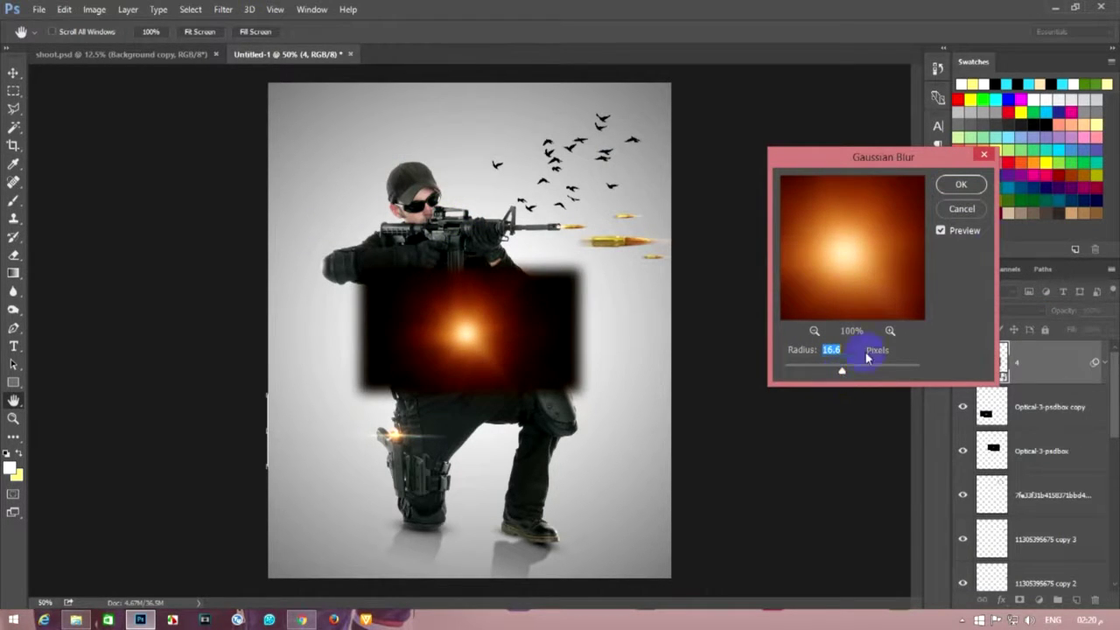
click(972, 190)
- Set image 4 to Screen, rasterize it, and enlarge it to about 211% as a glow
click(1013, 313)
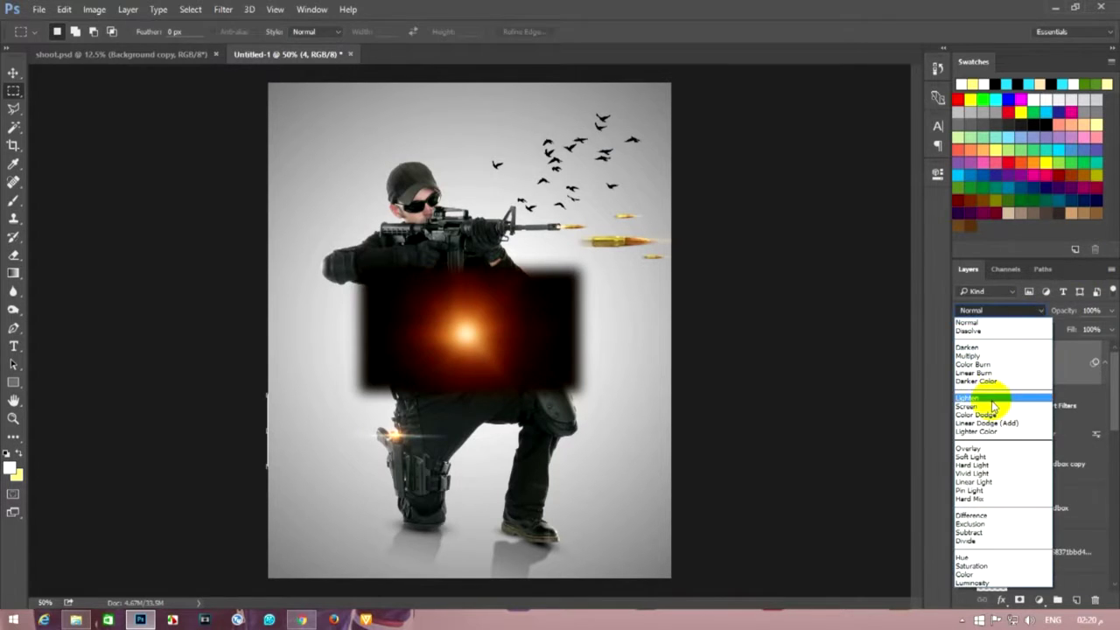
click(983, 395)
click(13, 72)
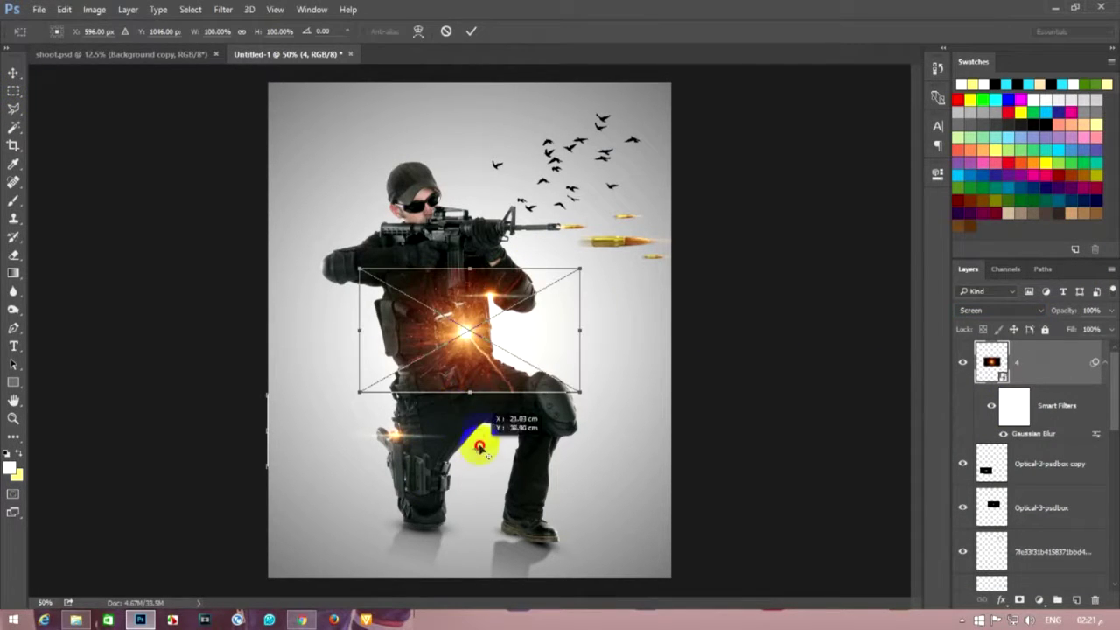
right_click(1045, 361)
click(796, 325)
drag(522, 347, 548, 311)
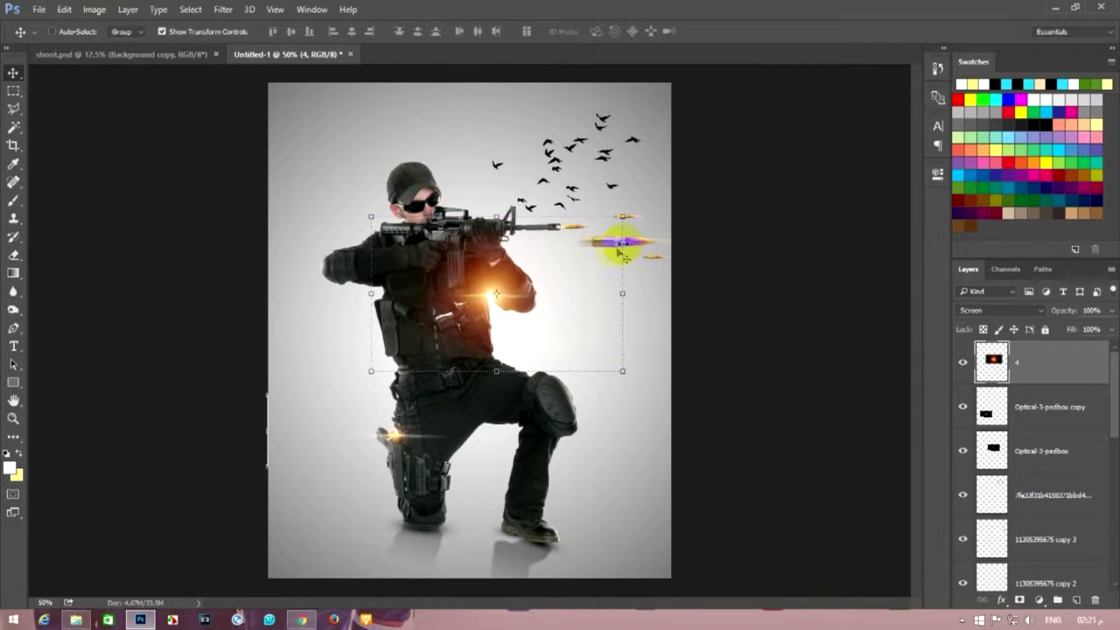
drag(620, 233, 670, 332)
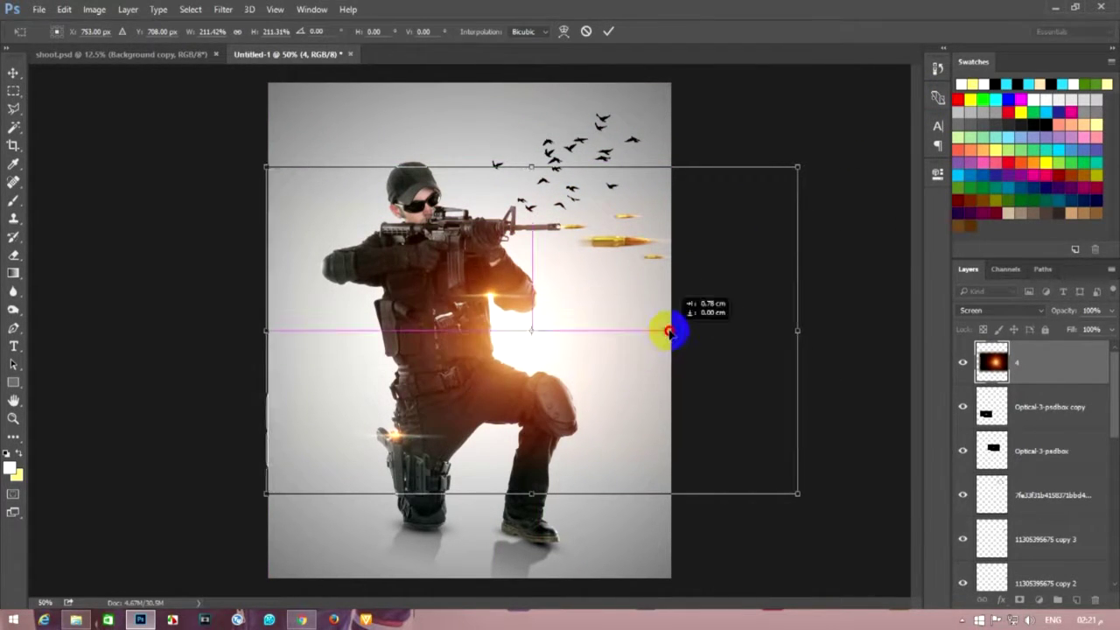
key(Return)
click(1014, 408)
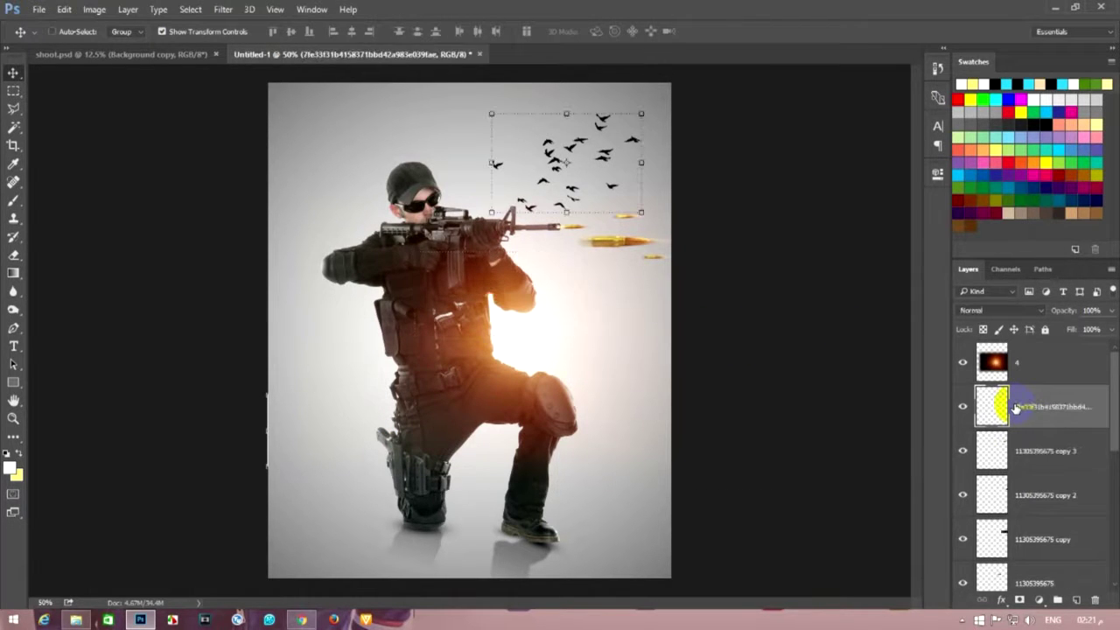
- Find and select the smoke image in the materials folder
click(13, 90)
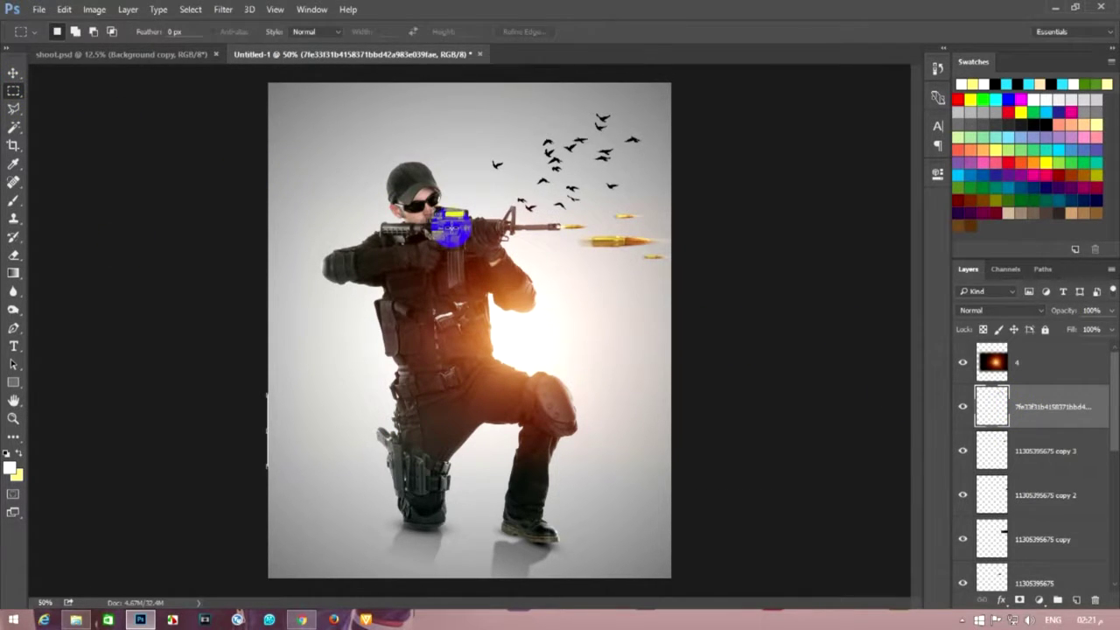
mouse_move(75, 620)
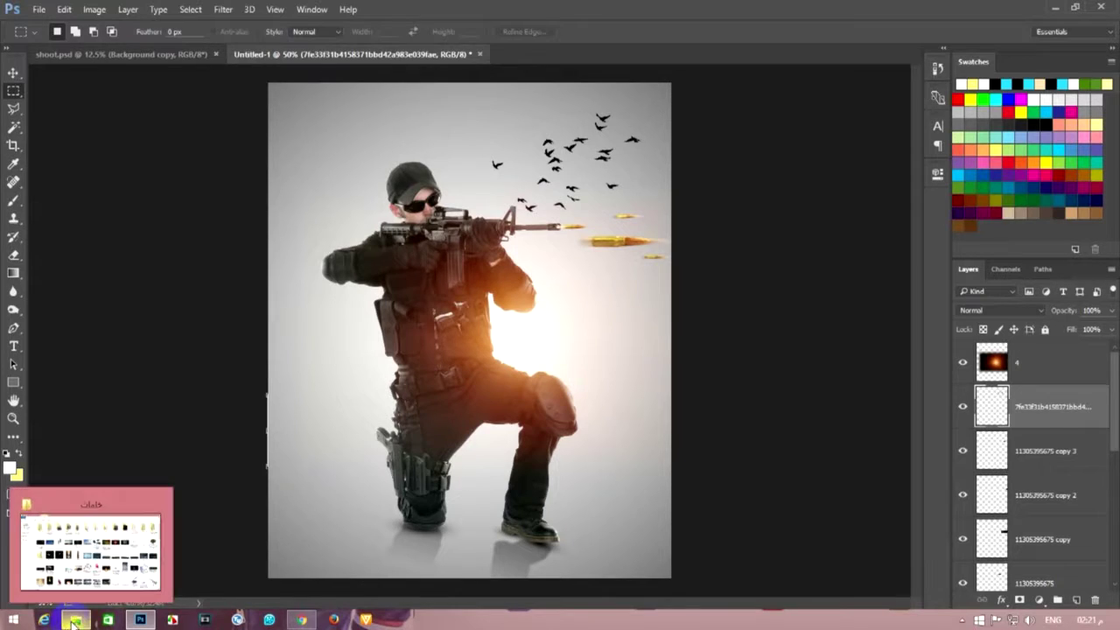
click(73, 621)
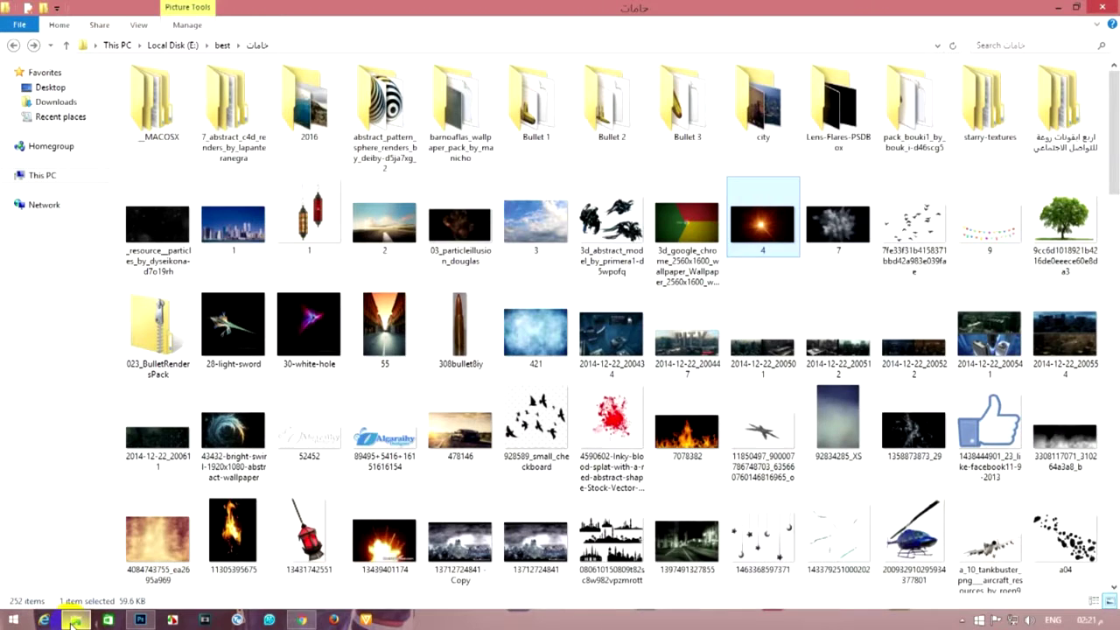
double_click(158, 436)
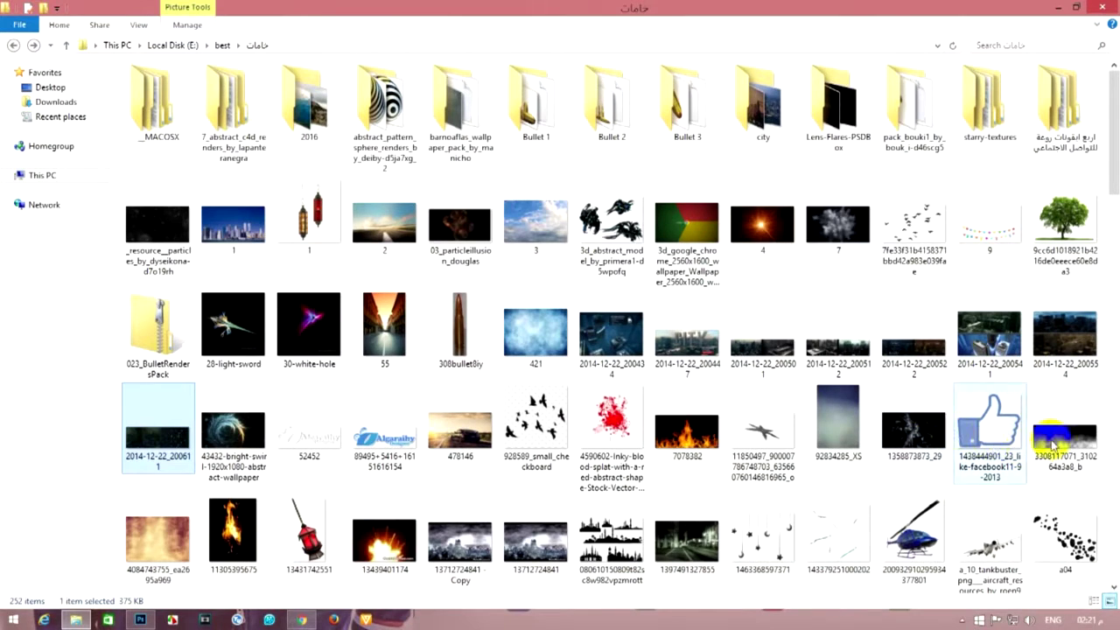
click(1054, 428)
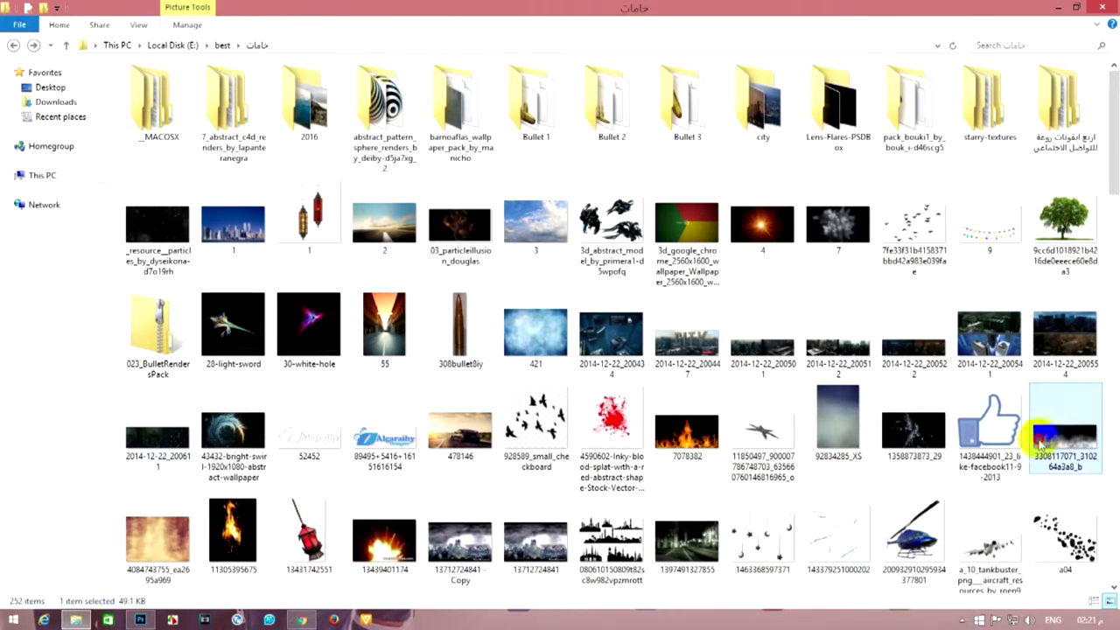
scroll(1054, 428, down, 1)
- Place the smoke image along the poster's bottom edge in Screen blend mode
drag(149, 616, 382, 532)
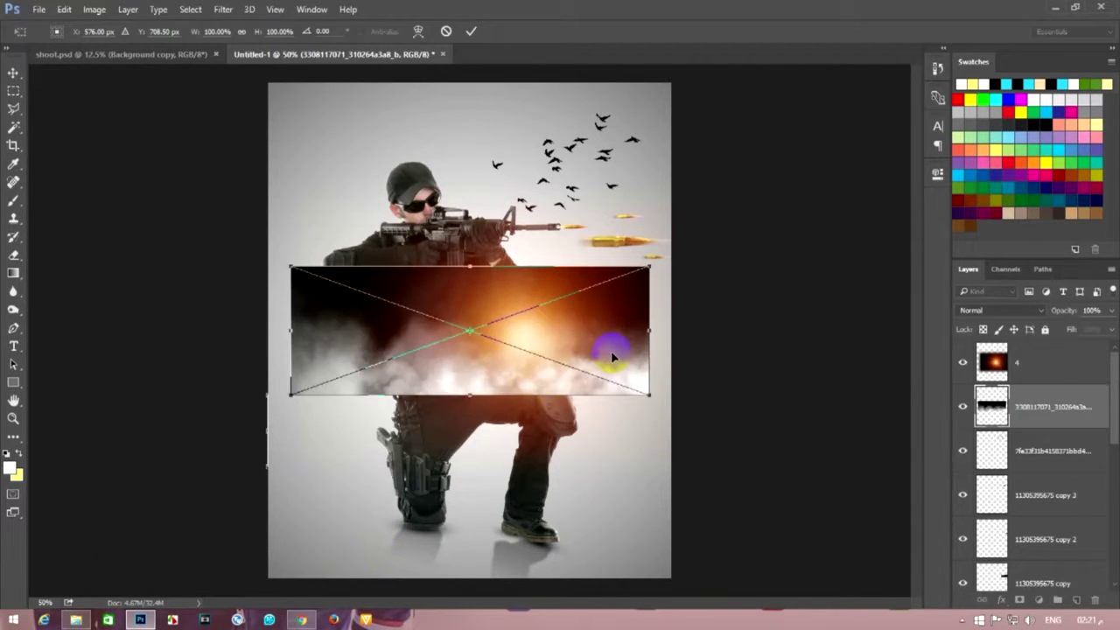
mouse_move(612, 400)
mouse_down()
mouse_move(580, 570)
mouse_move(583, 530)
mouse_move(667, 513)
mouse_up()
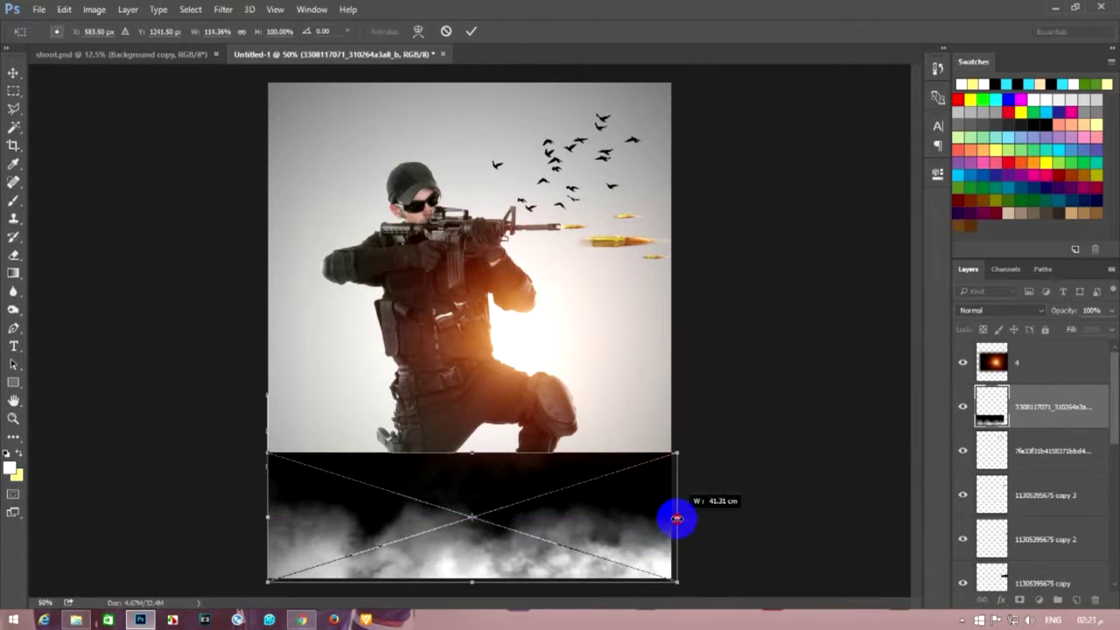
key(Return)
click(1001, 310)
click(977, 387)
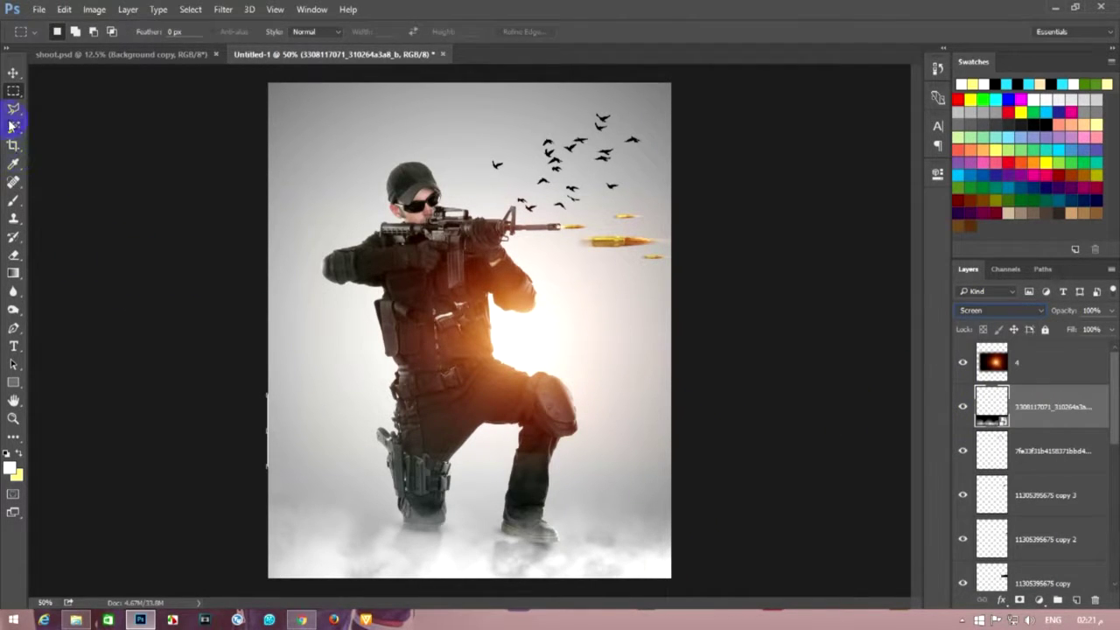
click(93, 9)
- Apply Levels with black input 25 to the fog, then stretch it across the bottom
click(271, 42)
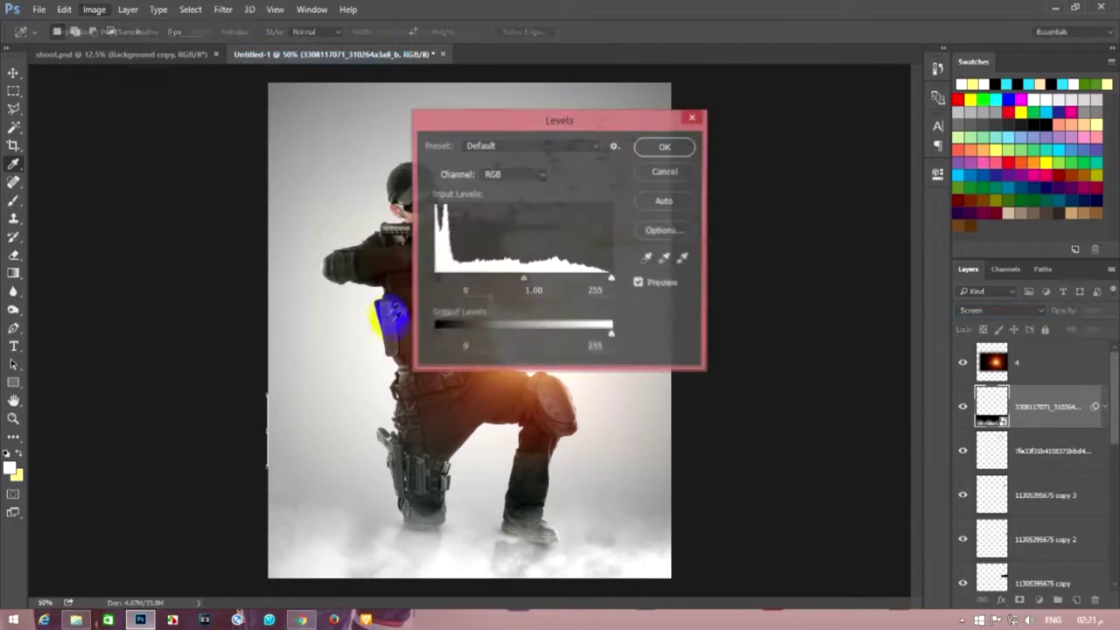
drag(439, 284, 455, 284)
click(665, 147)
click(14, 72)
drag(402, 490, 416, 511)
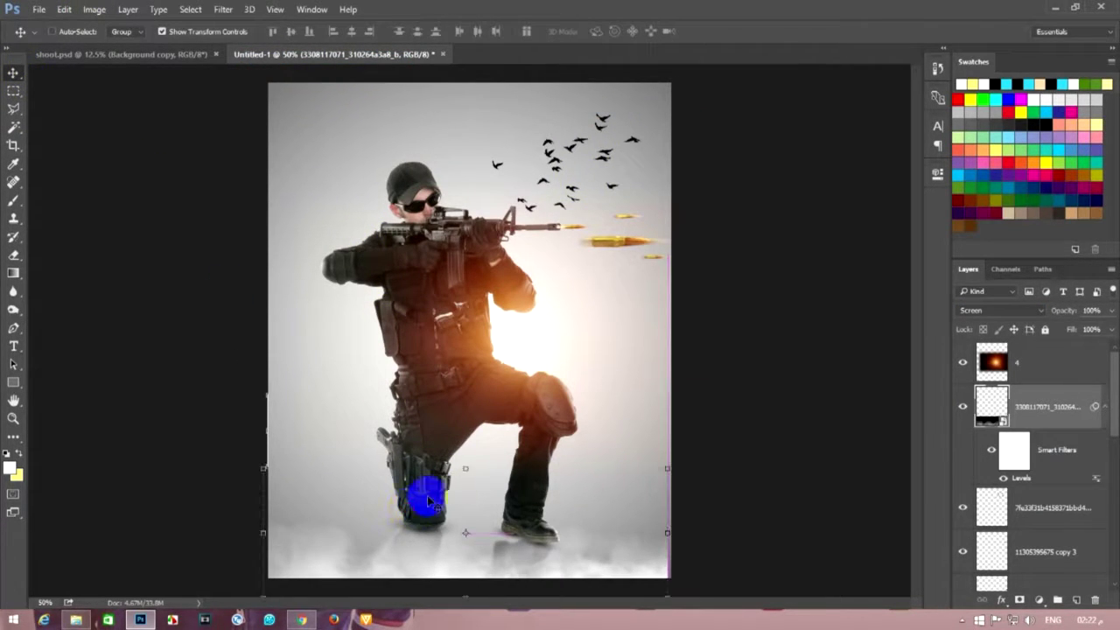
mouse_move(672, 465)
mouse_down()
mouse_move(702, 482)
mouse_move(680, 549)
mouse_move(728, 568)
mouse_up()
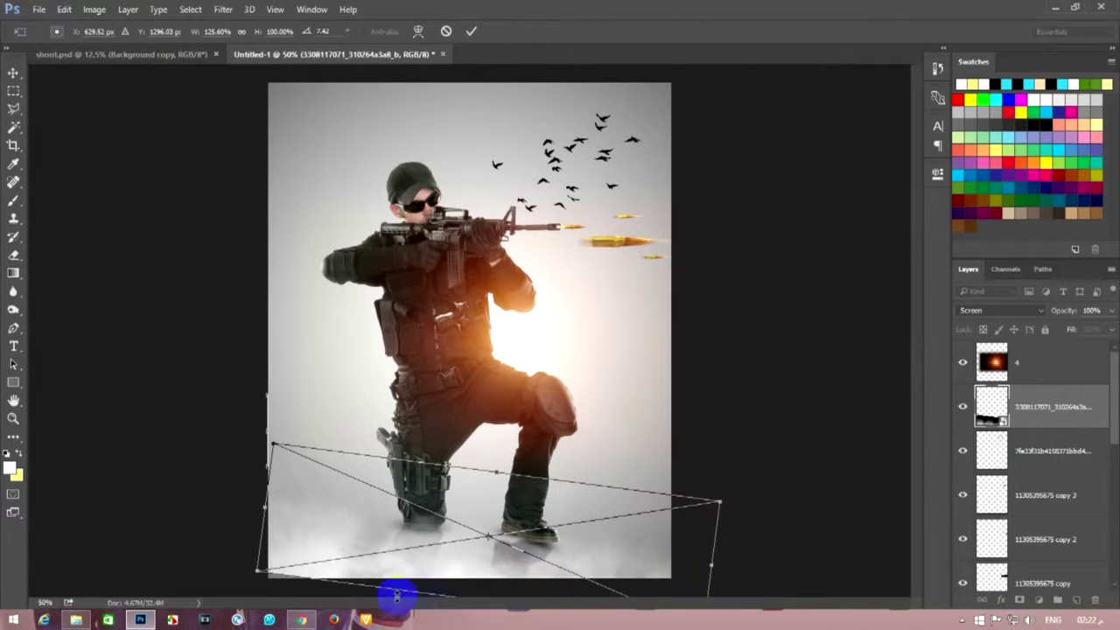
drag(258, 570, 251, 587)
key(Return)
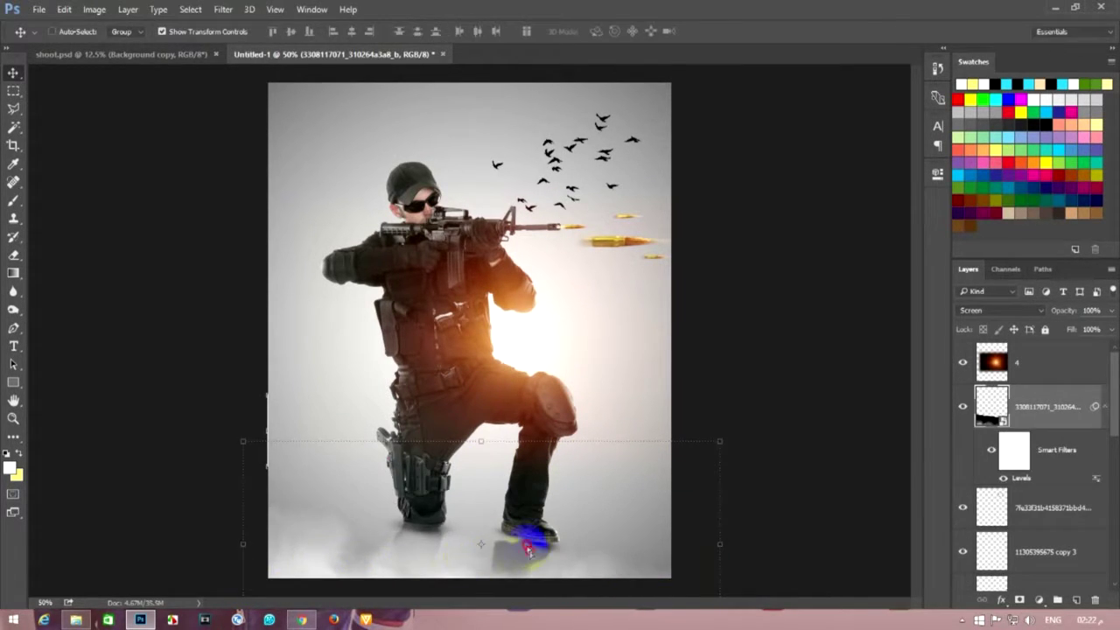
- Lower the fog layer's opacity to 55% and stretch its top edge upward
click(12, 96)
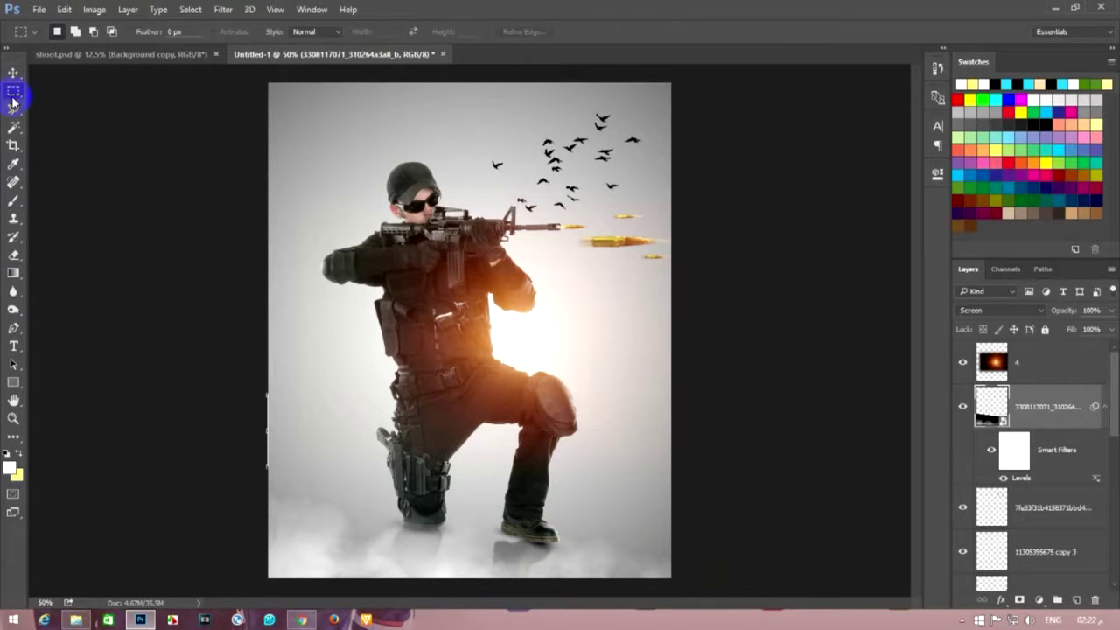
drag(1061, 313, 1030, 319)
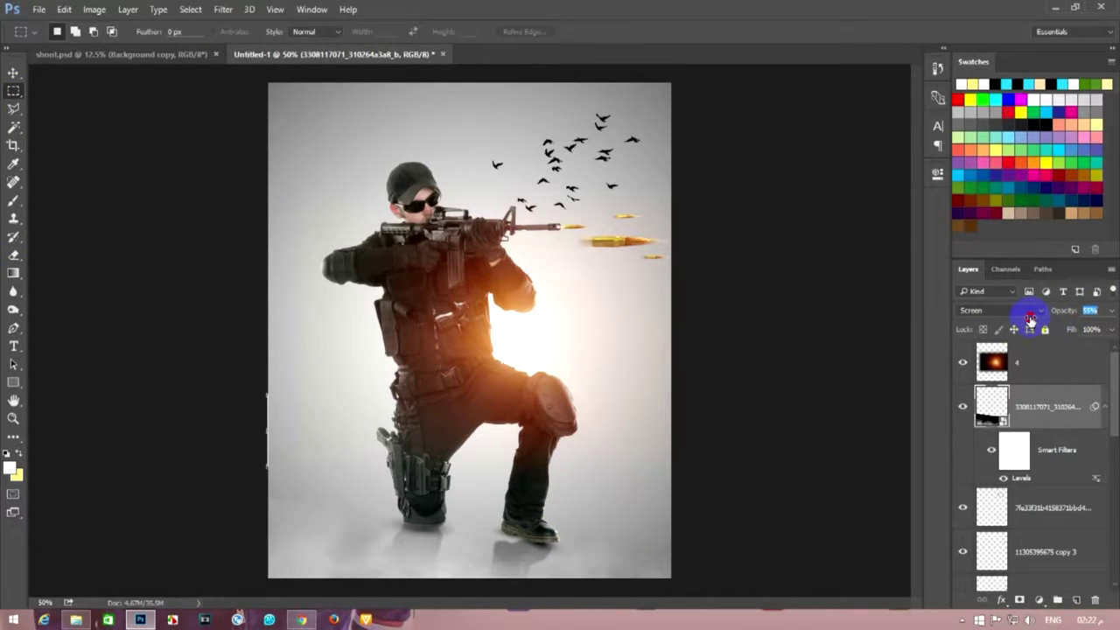
click(12, 69)
click(519, 420)
drag(716, 429, 708, 432)
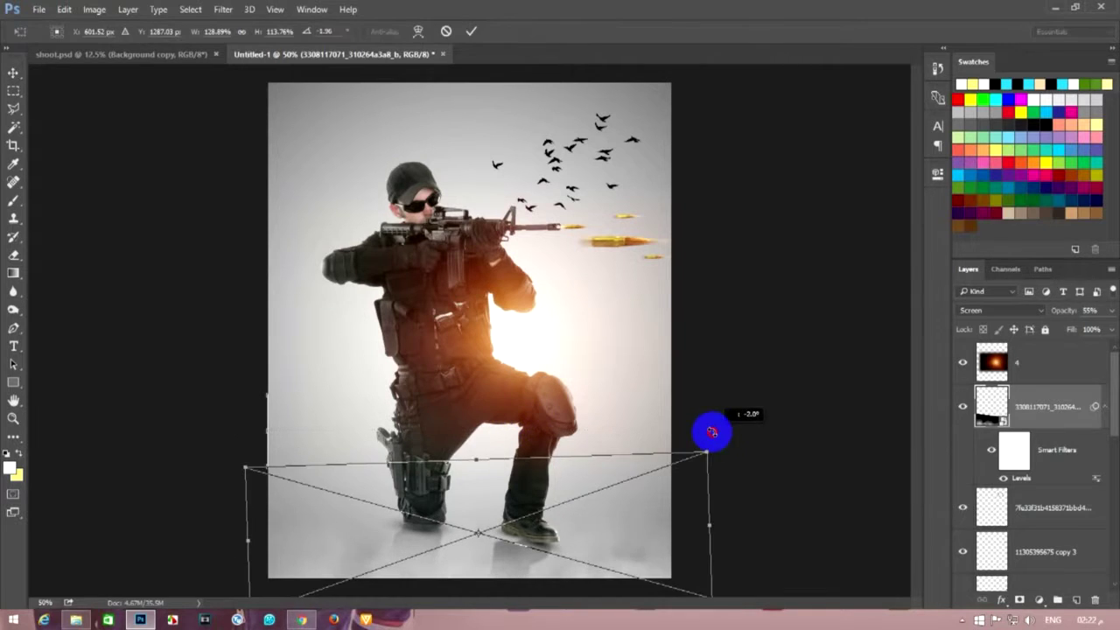
mouse_move(462, 458)
mouse_down()
mouse_move(475, 380)
mouse_move(462, 365)
mouse_up()
key(Return)
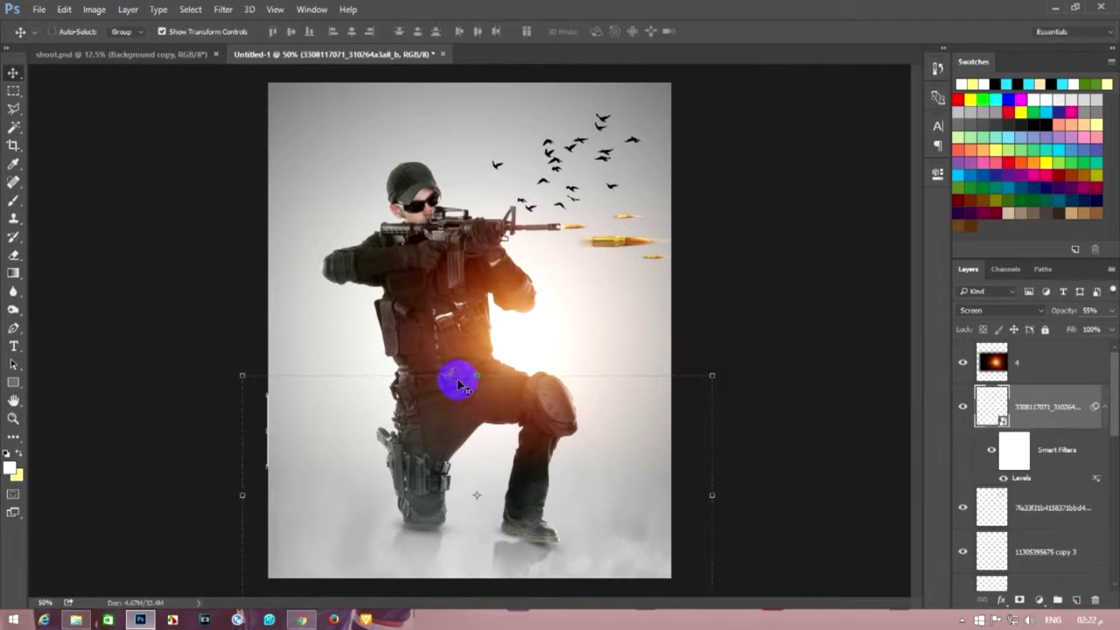
click(13, 90)
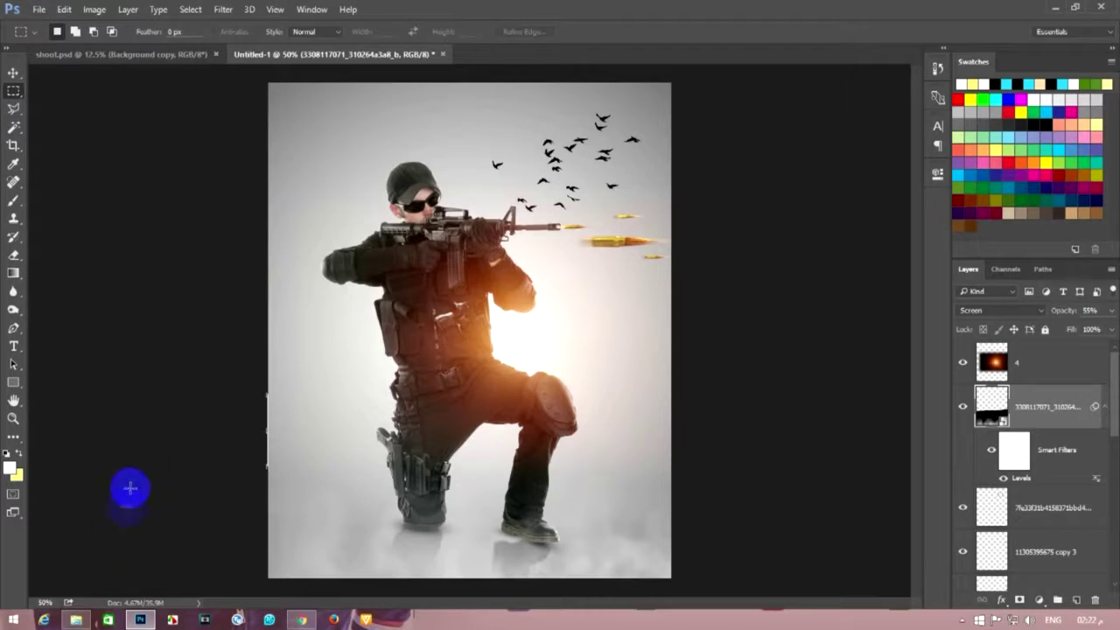
click(77, 619)
- Browse and preview images in the stock folder, then return to the Photoshop poster
click(511, 417)
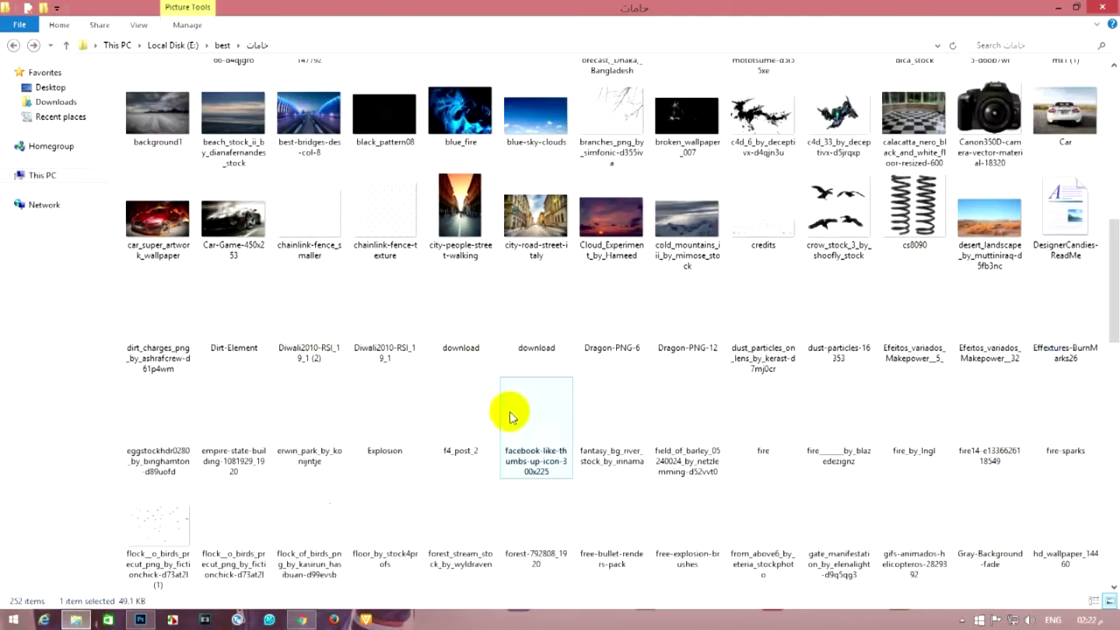
scroll(225, 275, up, 3)
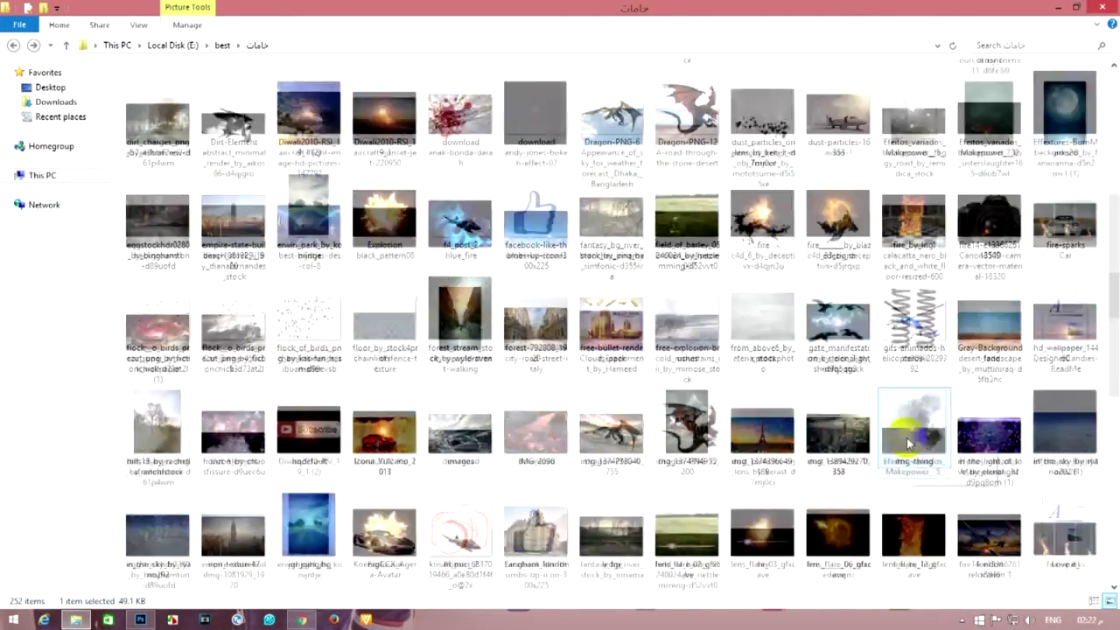
click(835, 219)
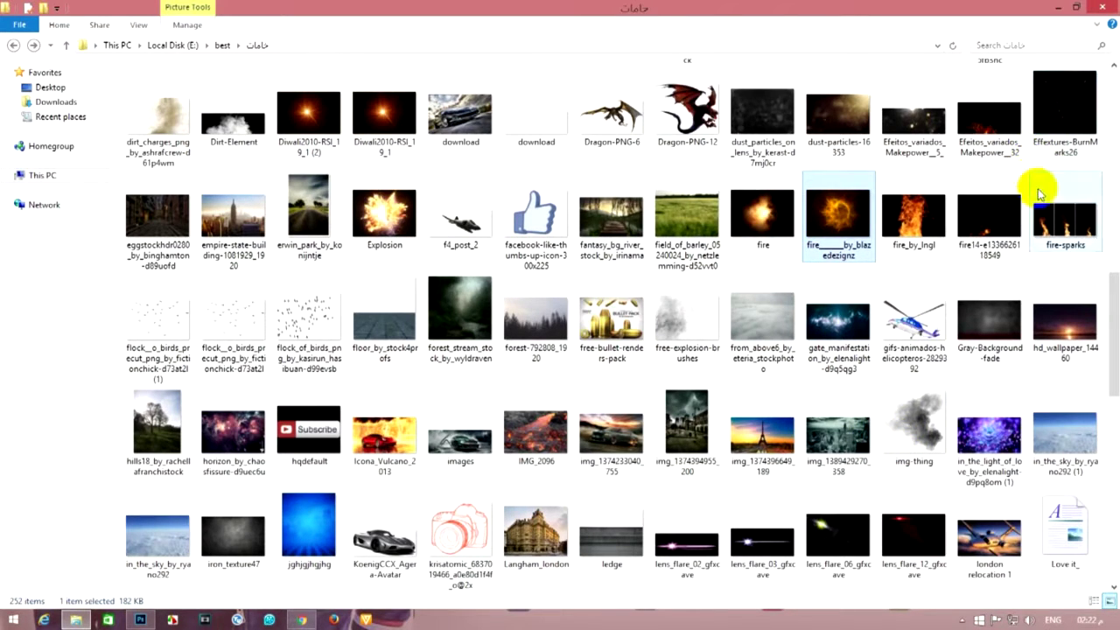
double_click(985, 107)
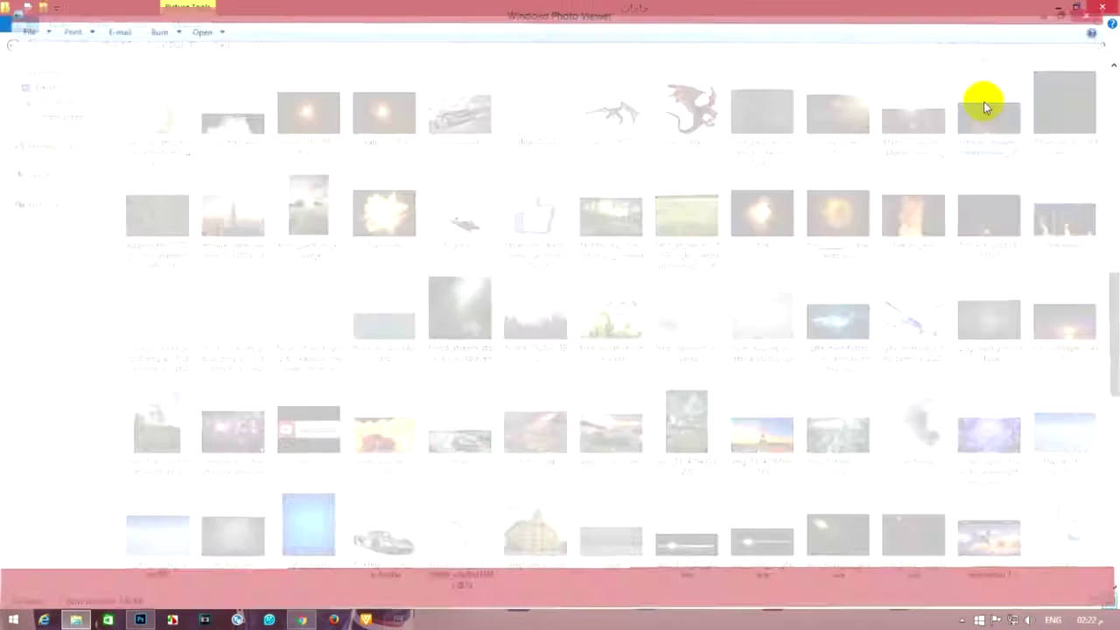
scroll(547, 319, down, 10)
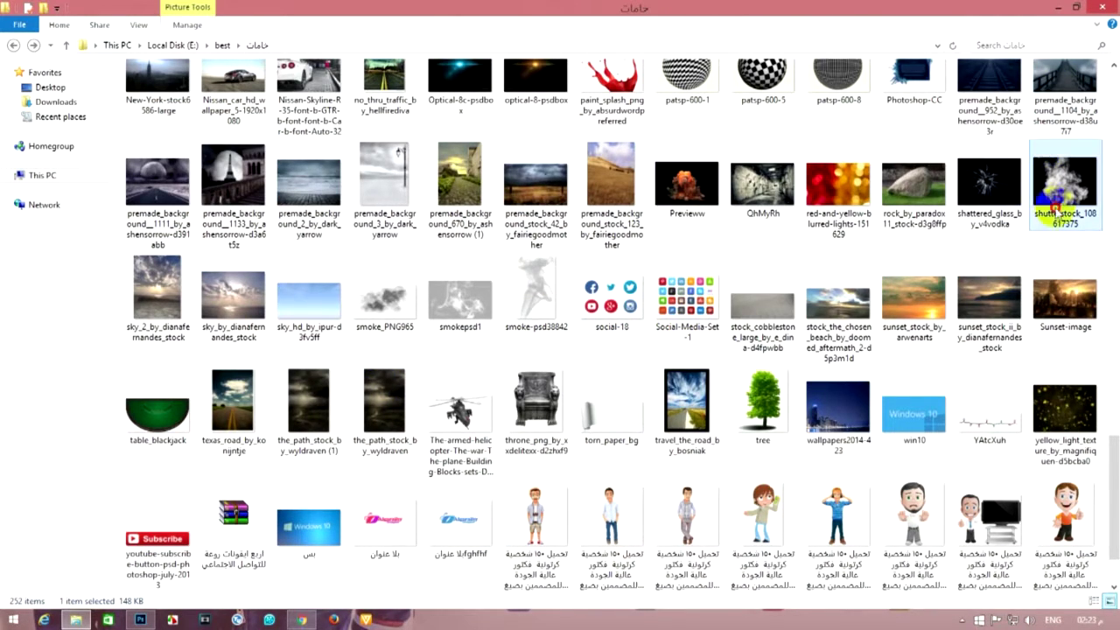
click(140, 619)
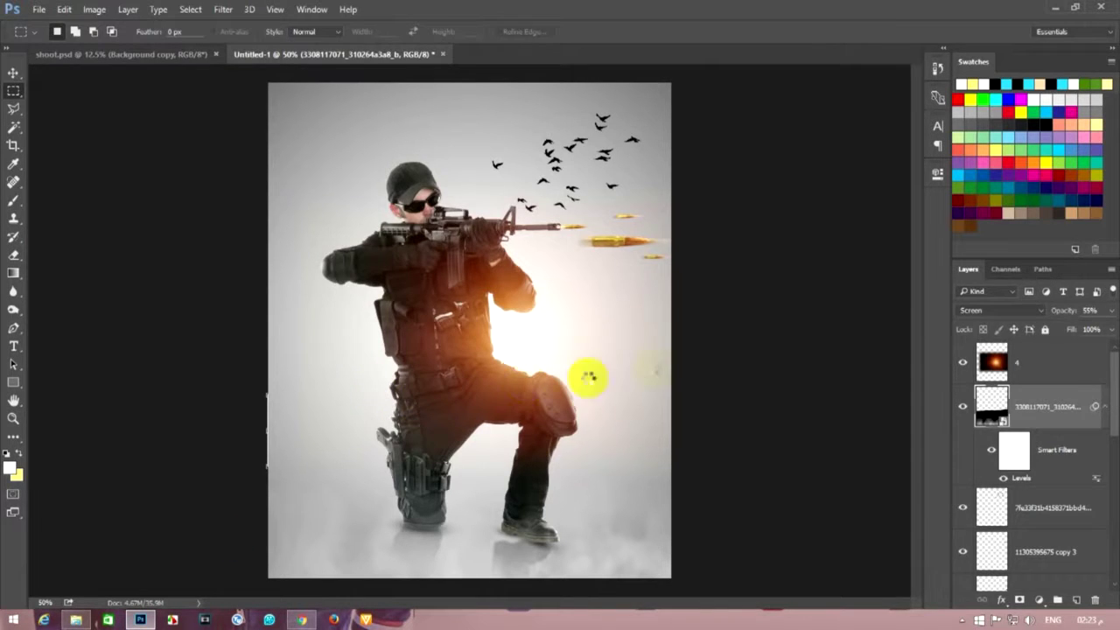
drag(588, 376, 710, 346)
click(1012, 312)
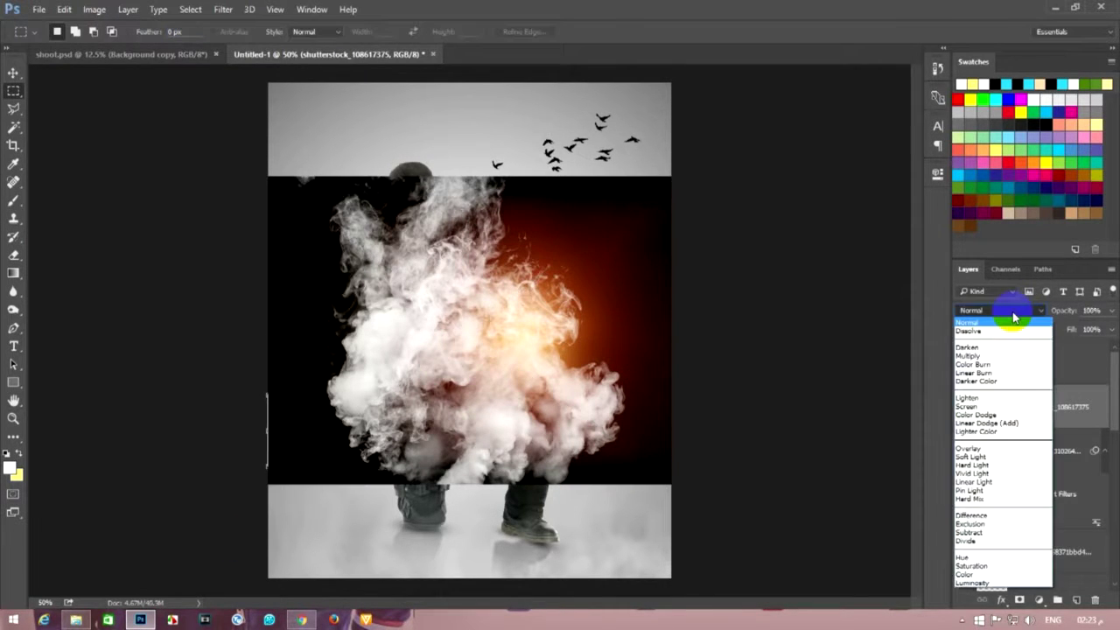
click(978, 355)
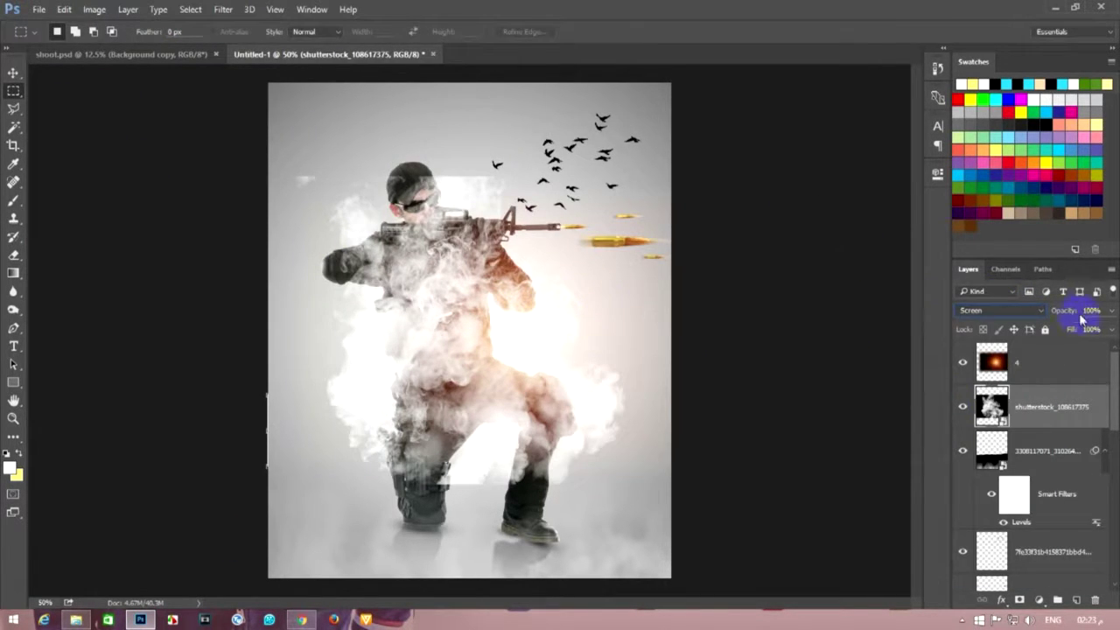
drag(1082, 320, 1012, 305)
click(13, 71)
mouse_move(214, 178)
mouse_down()
mouse_move(290, 413)
mouse_move(420, 411)
mouse_move(430, 465)
mouse_move(348, 489)
mouse_up()
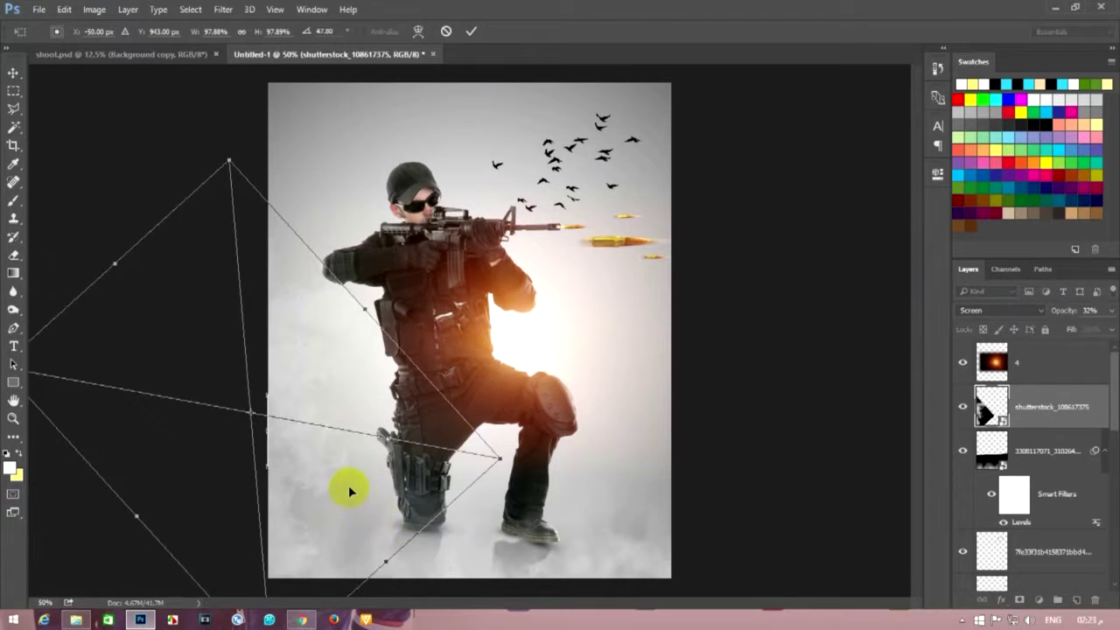
mouse_move(353, 419)
mouse_down()
mouse_move(377, 392)
mouse_move(305, 350)
mouse_move(333, 444)
mouse_up()
key(Escape)
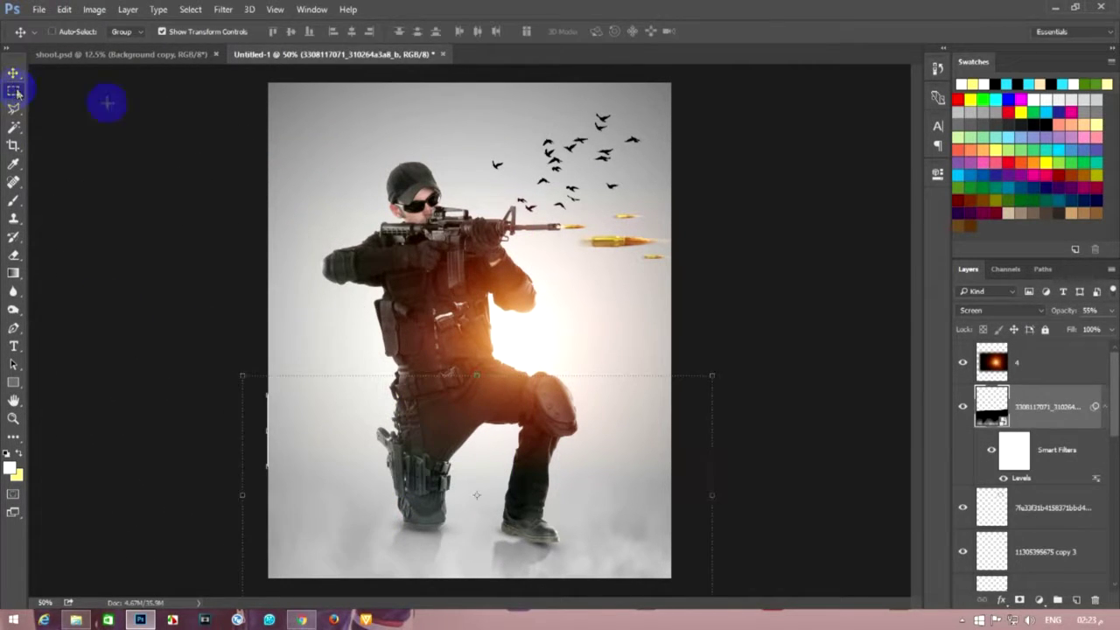
- Add a new Layer 2 and stamp the merged visible image onto it with Apply Image
click(13, 91)
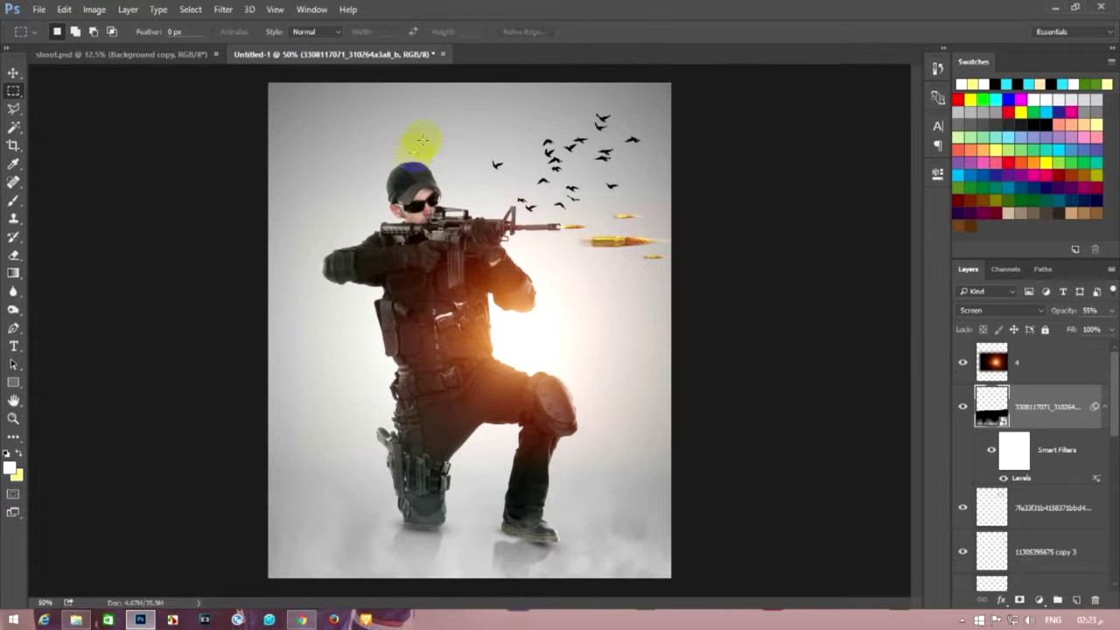
click(962, 361)
click(1048, 367)
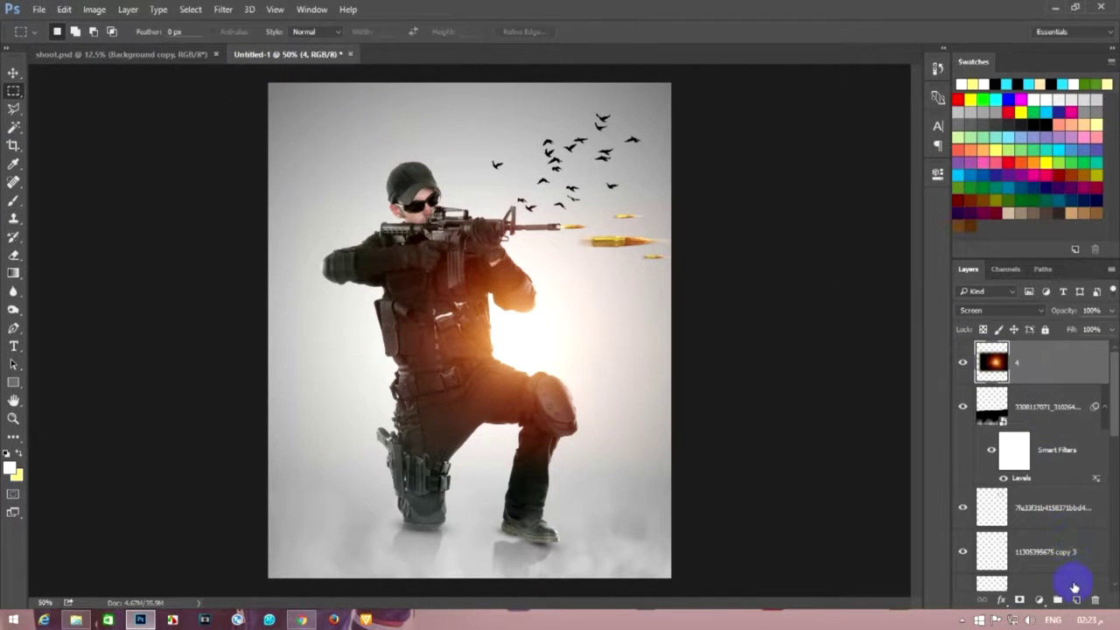
click(1078, 602)
click(94, 9)
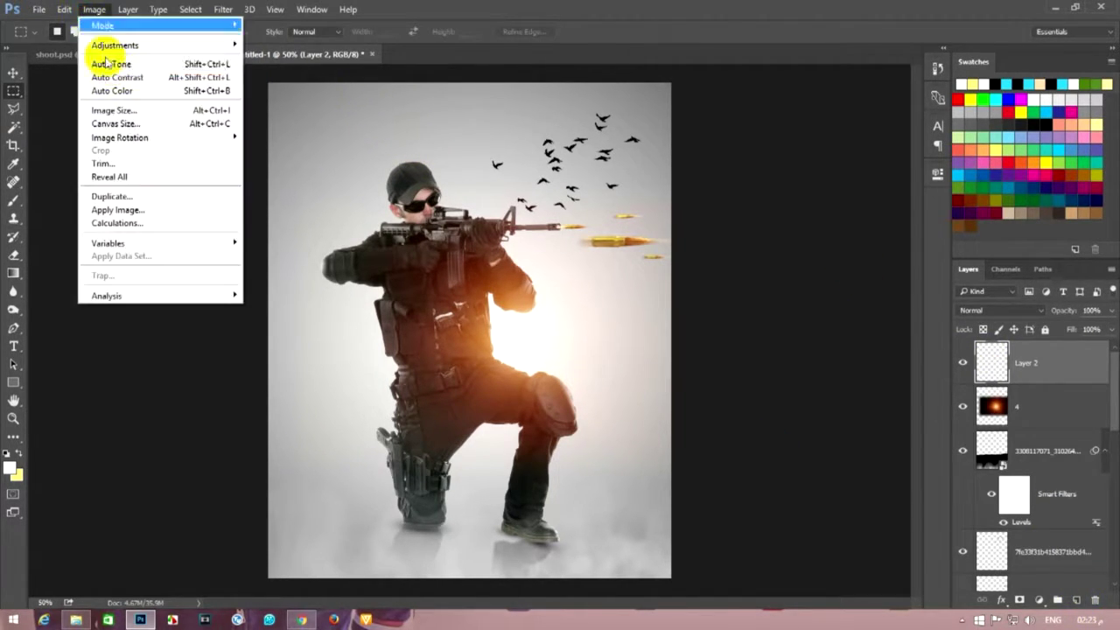
click(114, 210)
click(673, 174)
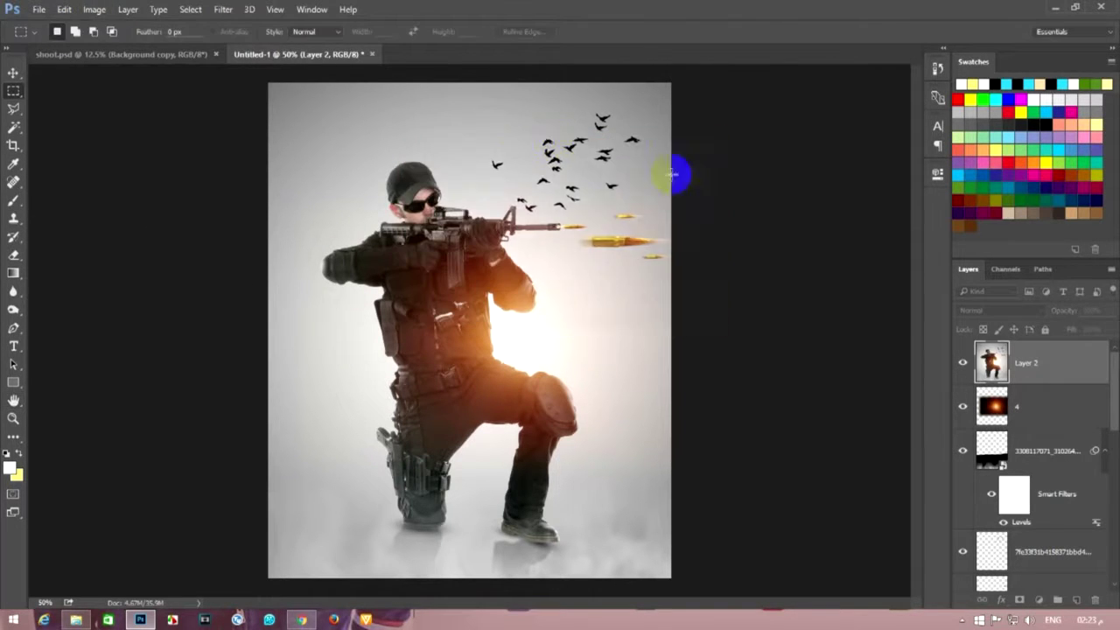
- Grade Layer 2 in Camera Raw: Contrast +51, Highlights -100, Shadows +61, Blacks -48, Clarity +61
click(223, 9)
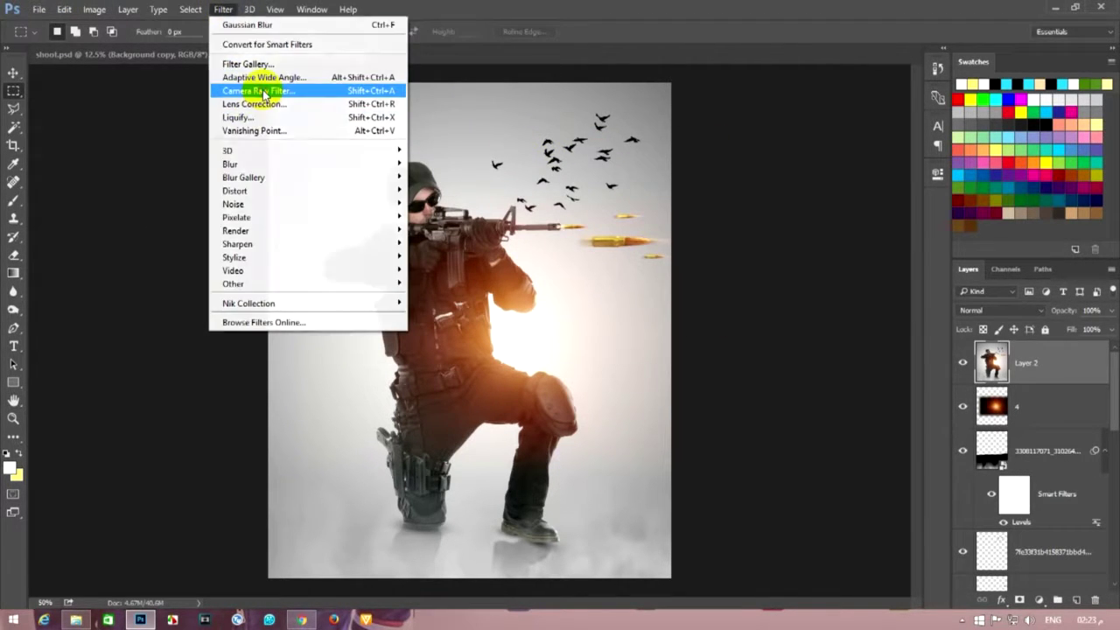
click(263, 88)
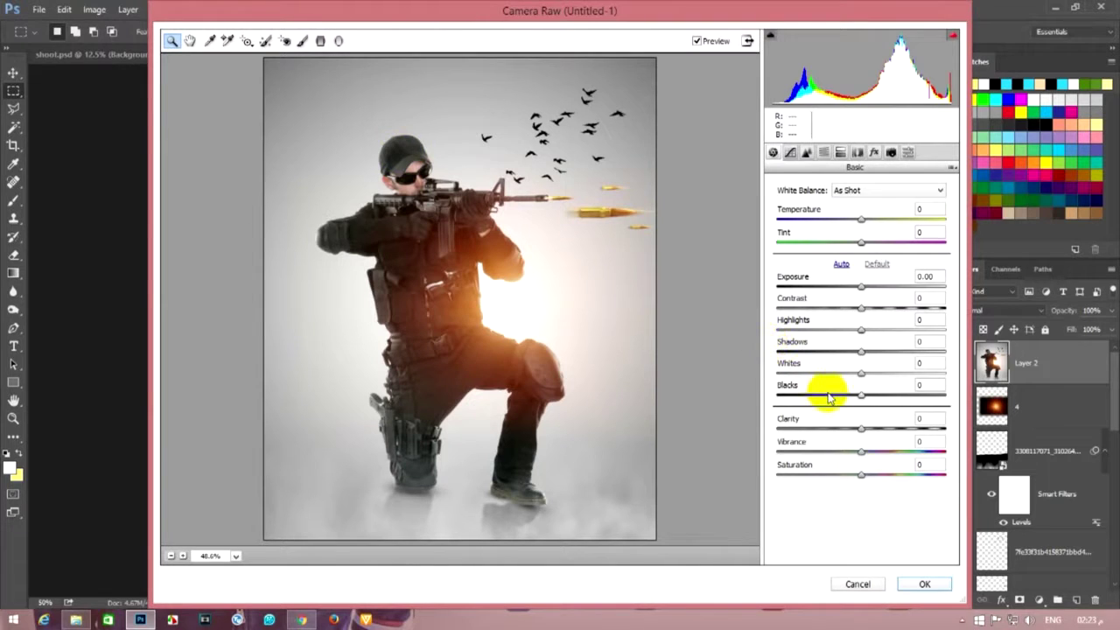
mouse_move(864, 310)
mouse_down()
mouse_move(904, 318)
mouse_move(883, 328)
mouse_move(933, 329)
mouse_move(764, 337)
mouse_up()
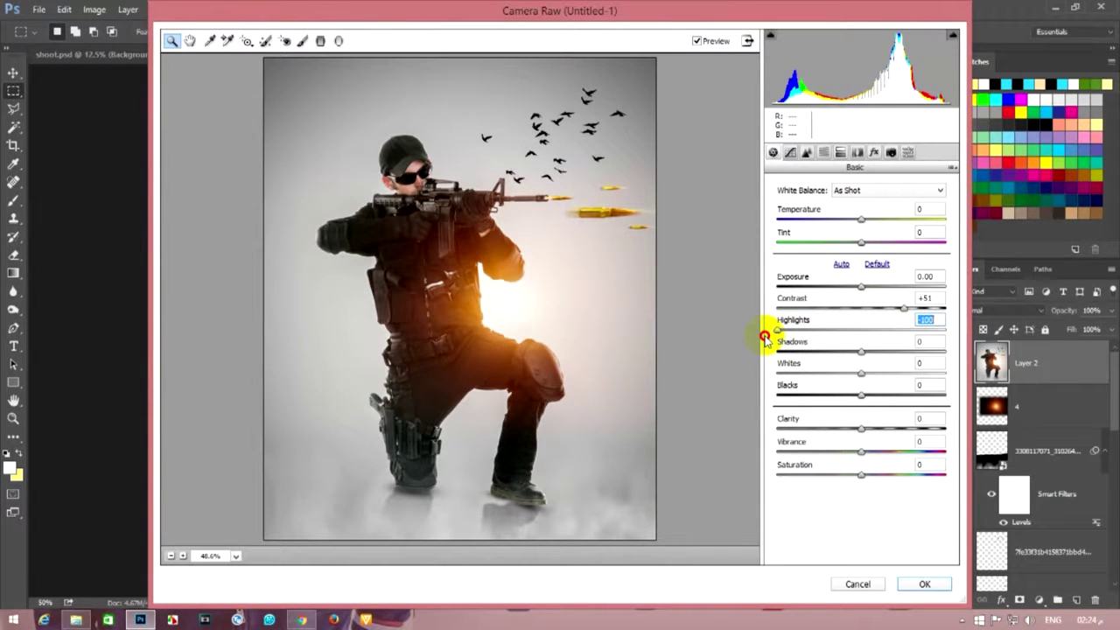
drag(878, 353, 913, 359)
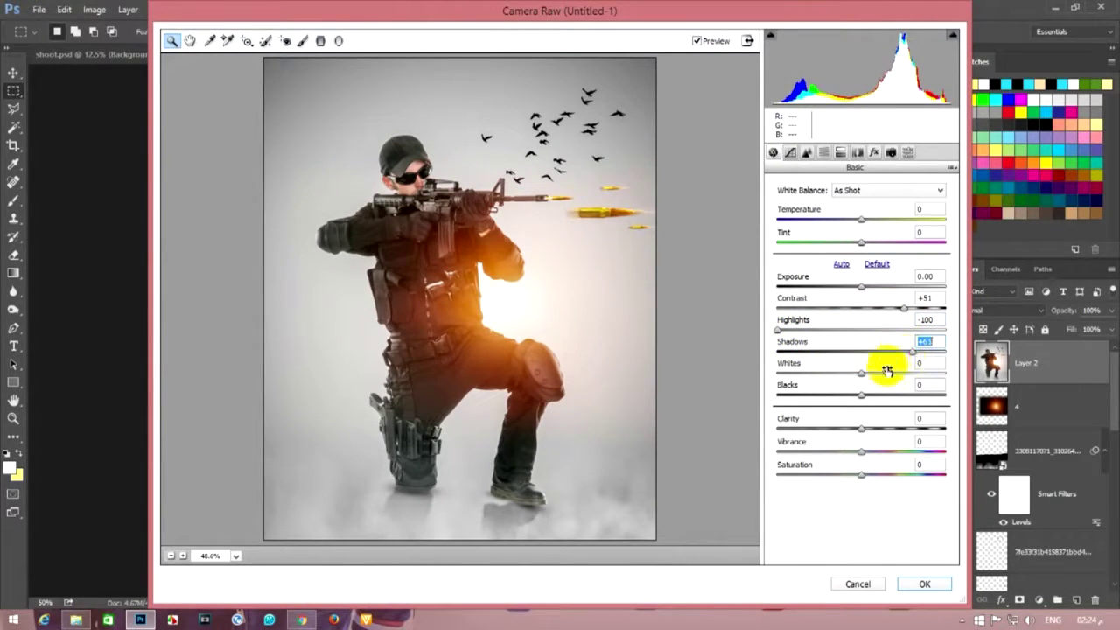
mouse_move(861, 376)
mouse_down()
mouse_move(835, 369)
mouse_move(840, 396)
mouse_up()
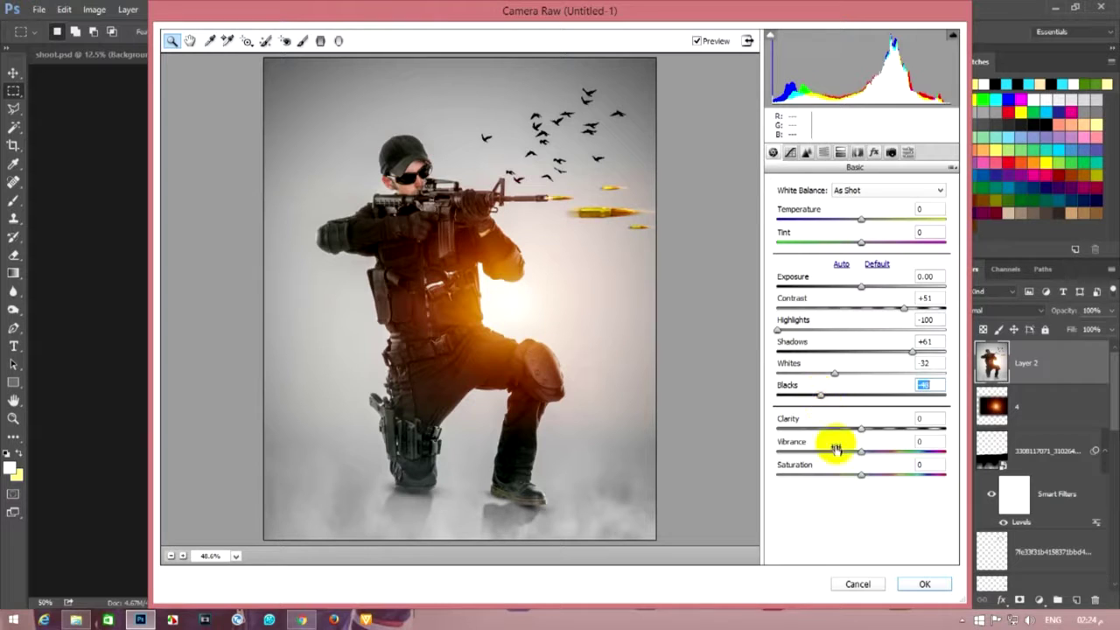
drag(863, 432, 908, 426)
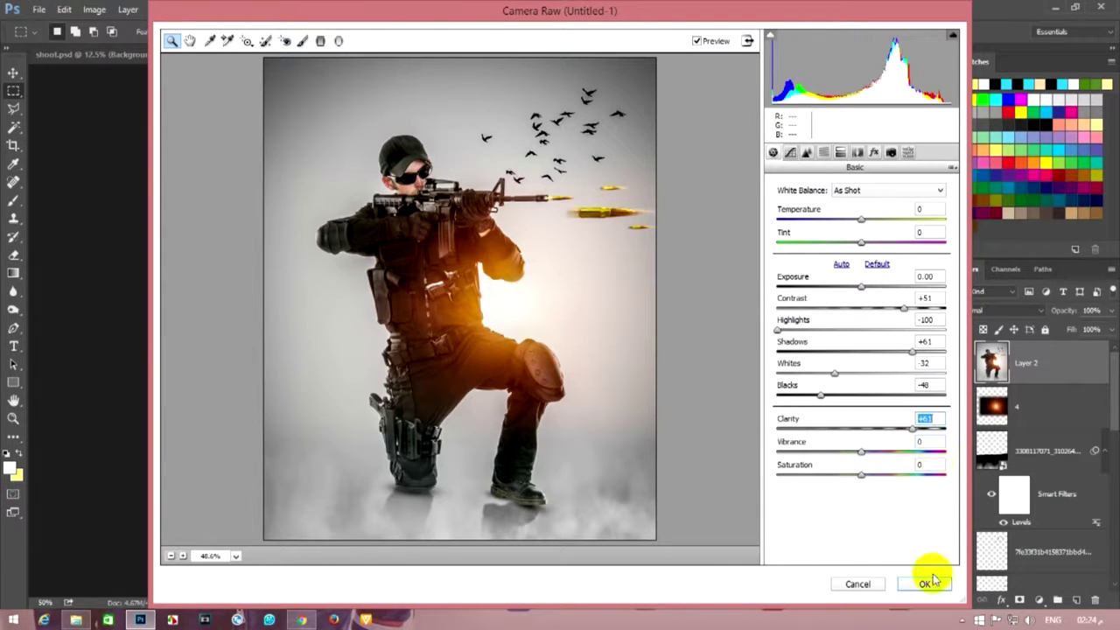
click(806, 152)
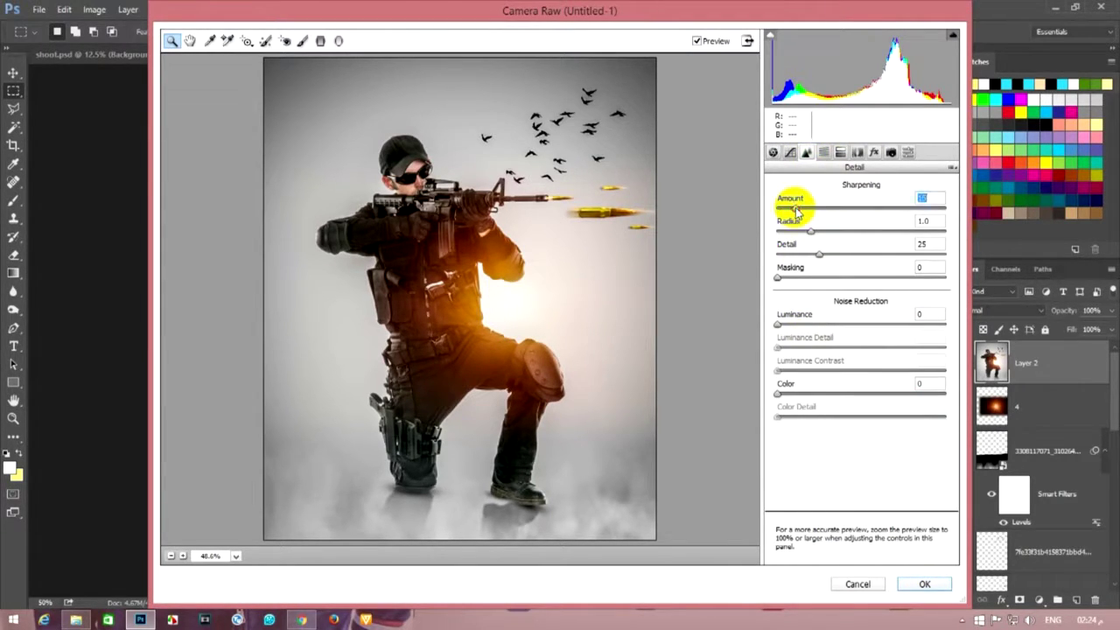
click(922, 584)
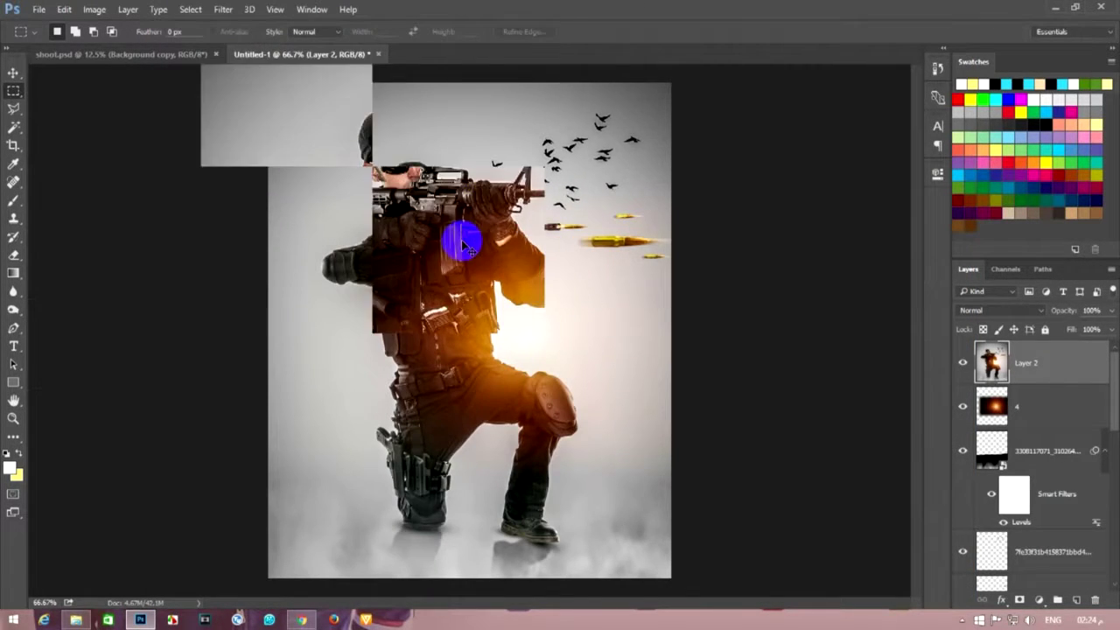
- Zoom in on the bullets area, then bring the whole soldier image back into view
scroll(463, 247, up, 4)
scroll(463, 248, down, 1)
scroll(464, 248, down, 1)
scroll(463, 247, down, 3)
scroll(462, 237, up, 5)
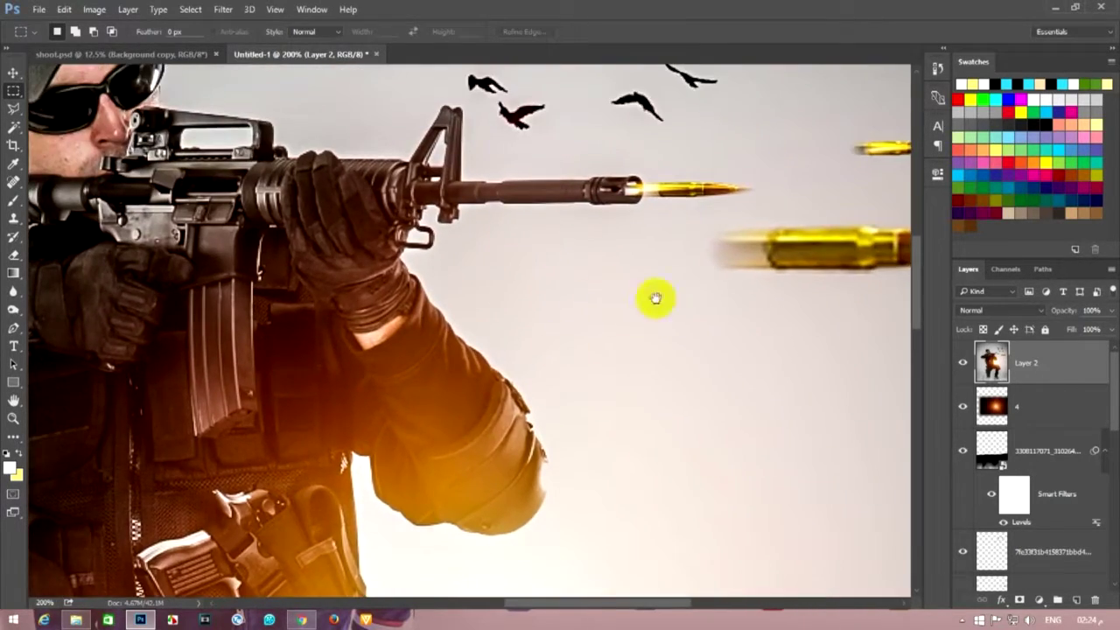
drag(503, 378, 650, 300)
drag(199, 342, 395, 367)
scroll(394, 367, down, 1)
scroll(385, 362, down, 2)
click(374, 275)
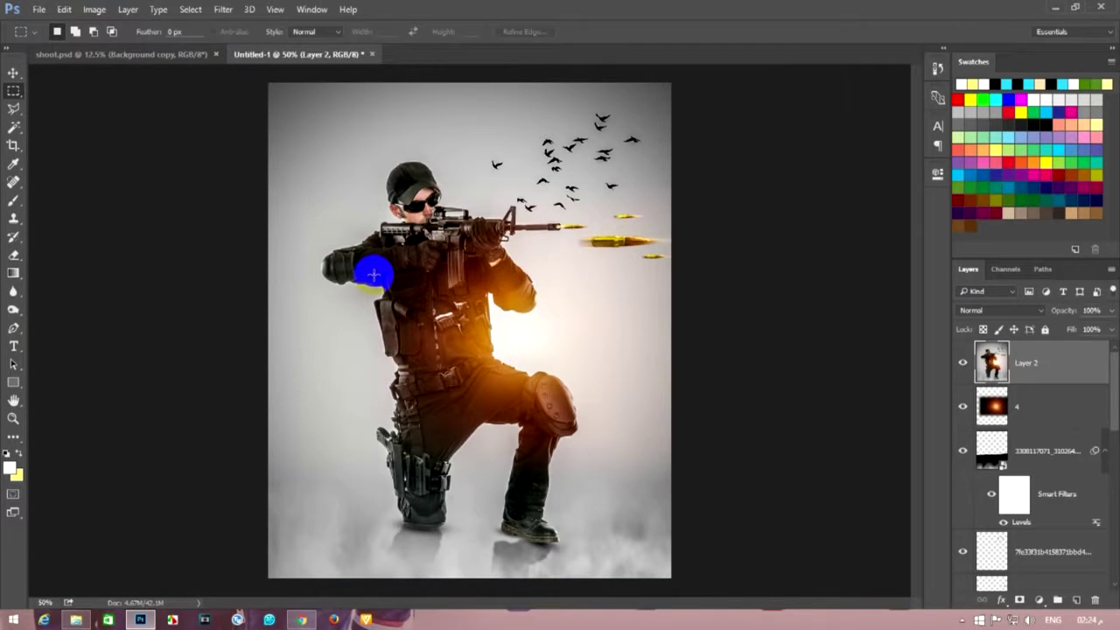
click(496, 229)
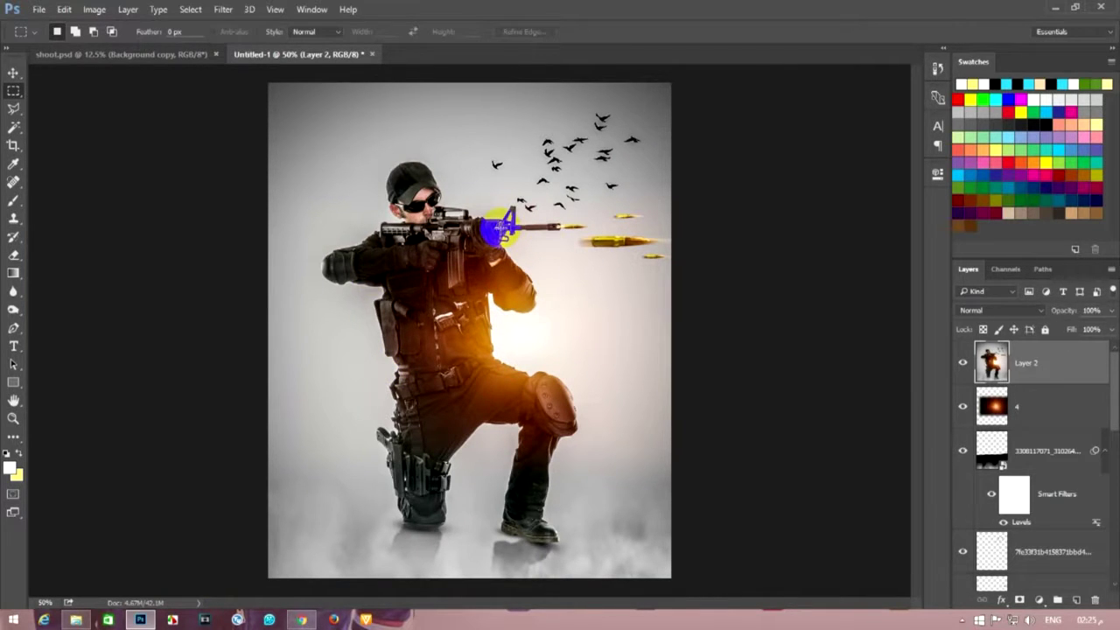
- Launch Color Efex Pro 4 on Layer 2 and preview the Contrast Only filter
click(223, 10)
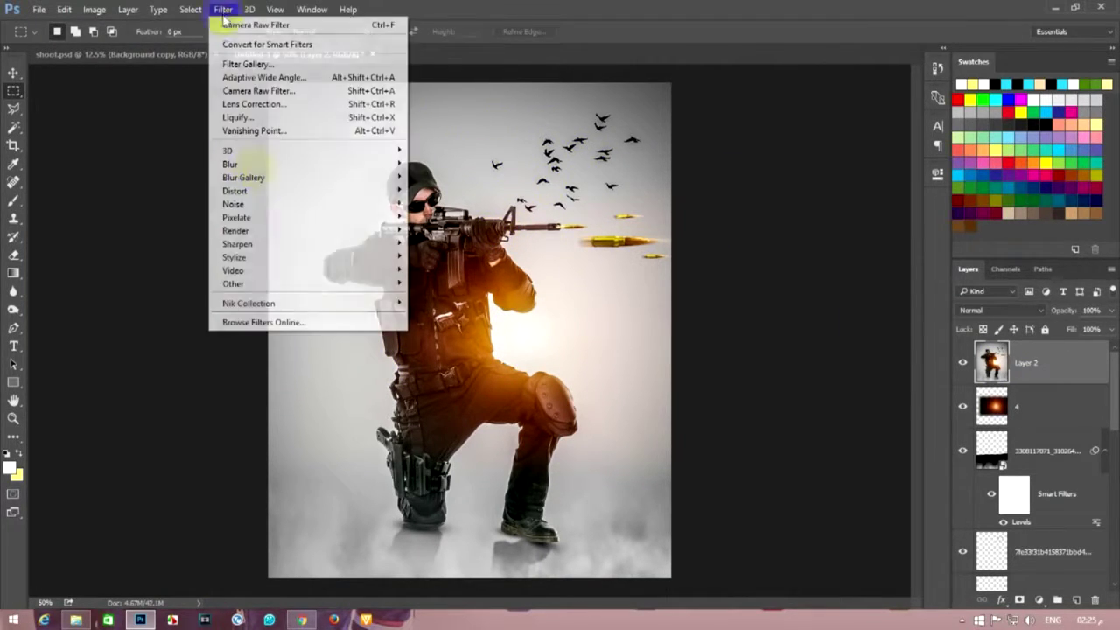
mouse_move(248, 302)
click(429, 312)
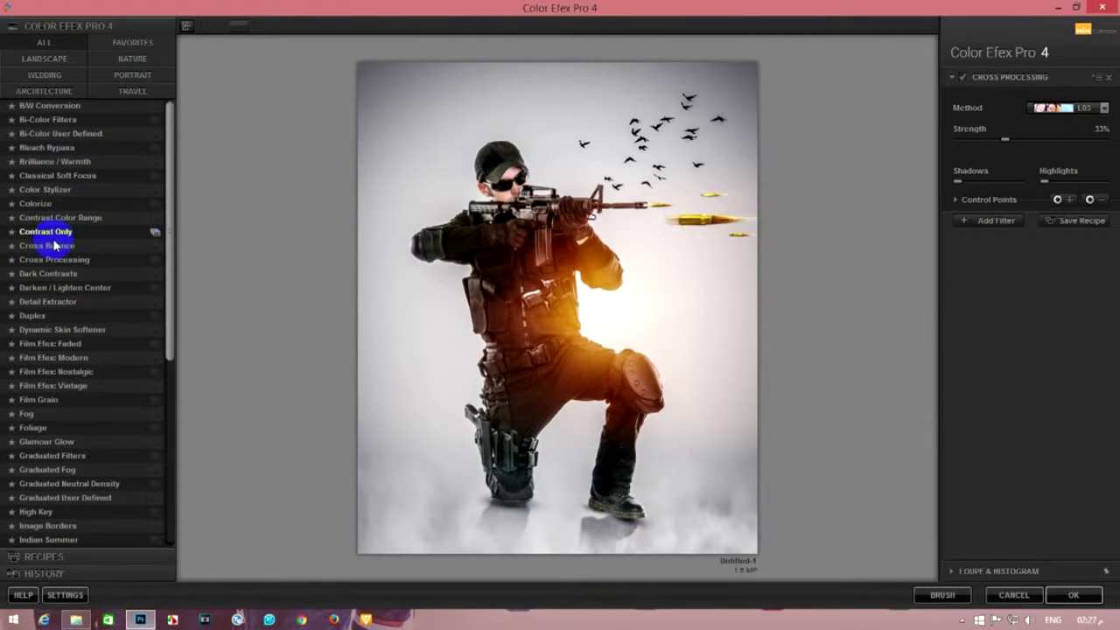
click(51, 233)
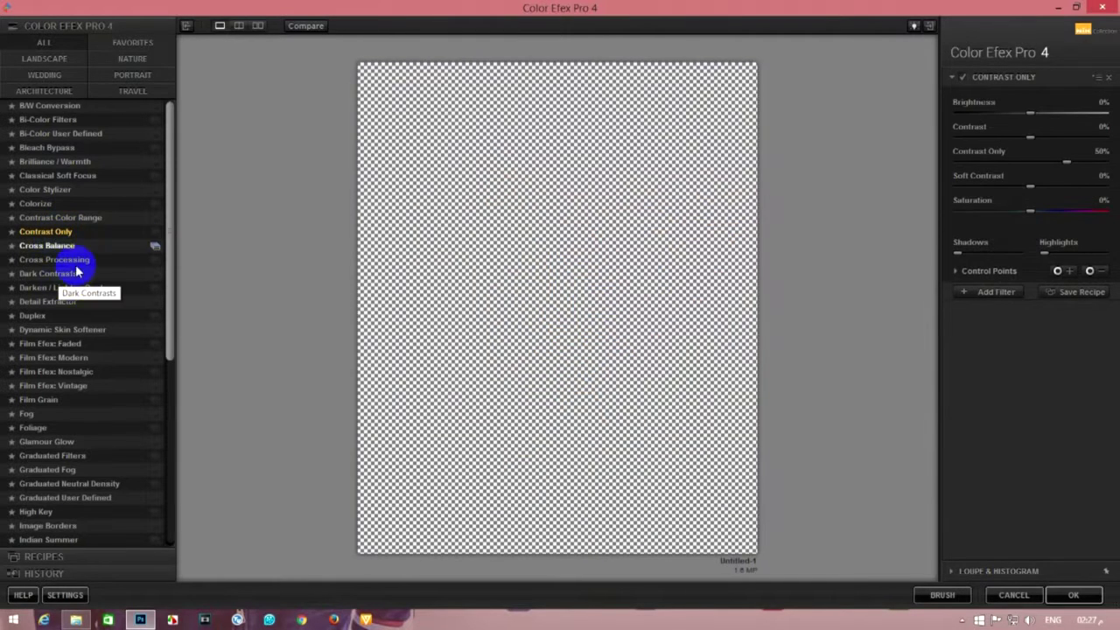
- Apply Cross Processing with the C04 method preset
click(81, 260)
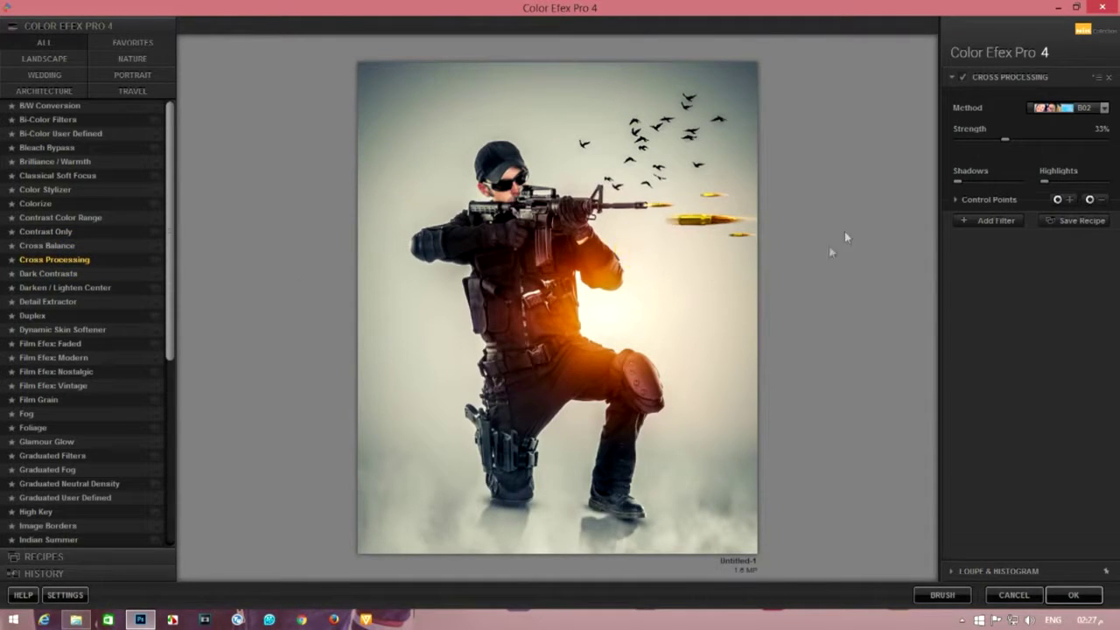
click(1058, 109)
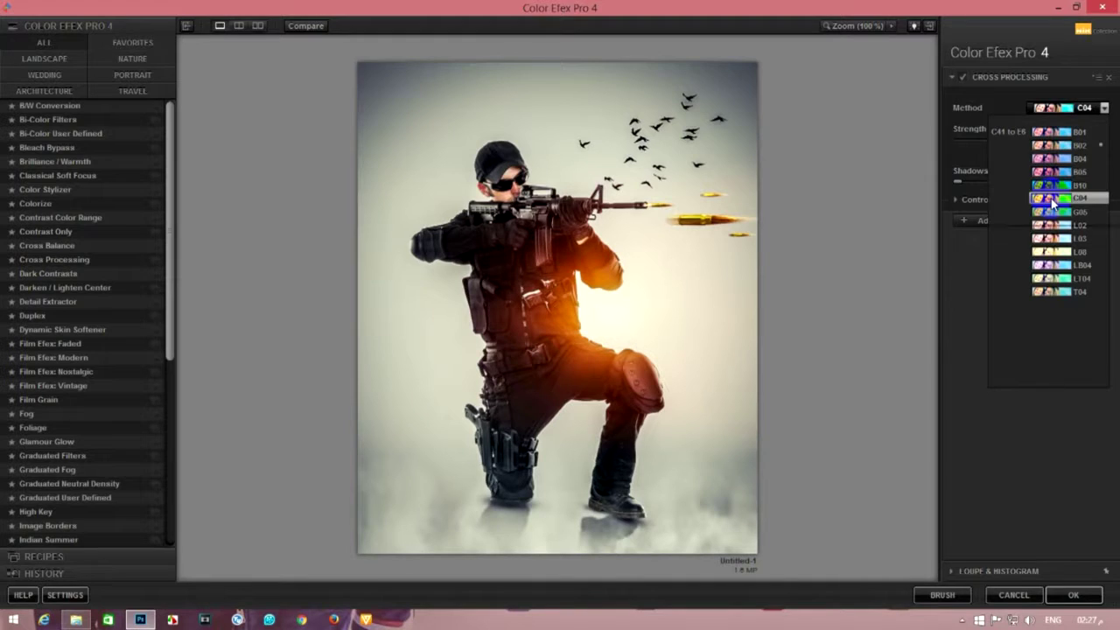
click(1052, 201)
- Add Darken / Lighten Center and Foliage filters to the stack
click(980, 219)
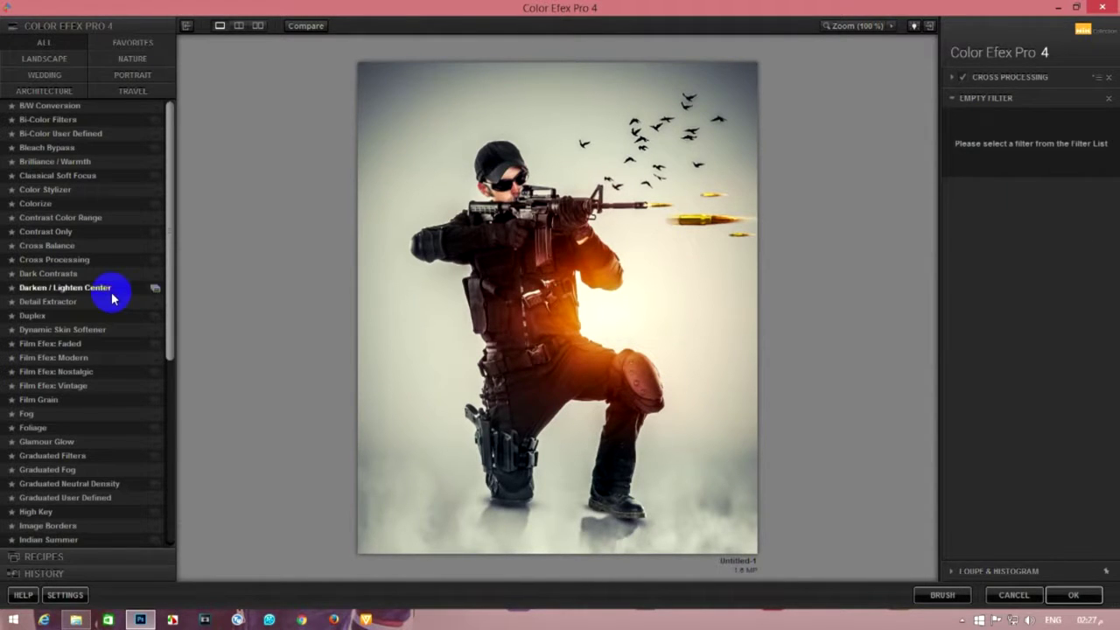
click(112, 293)
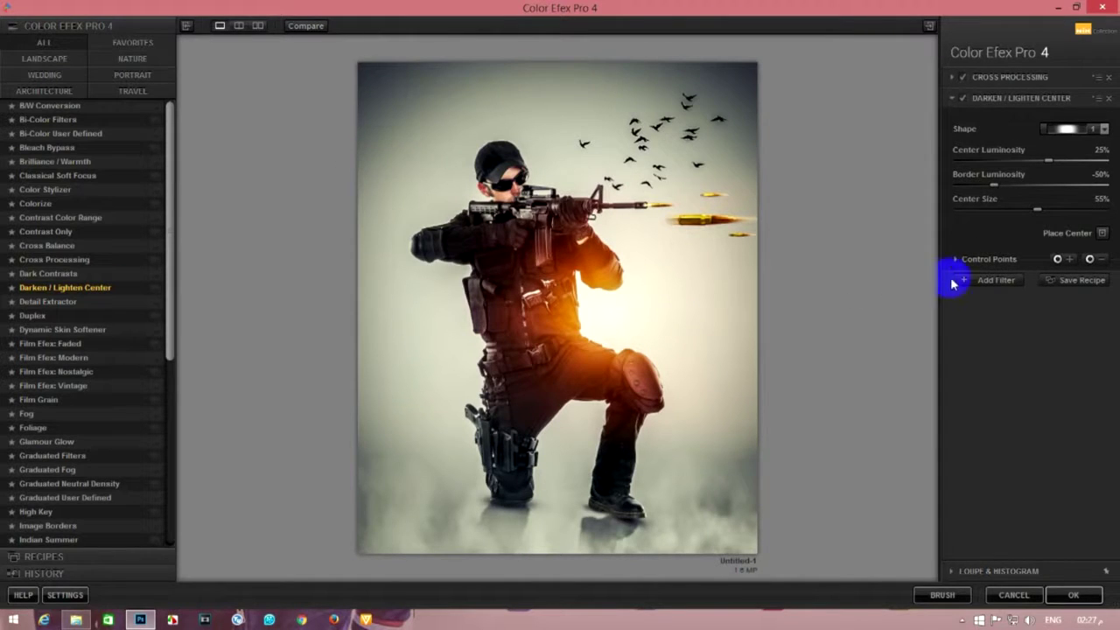
click(962, 280)
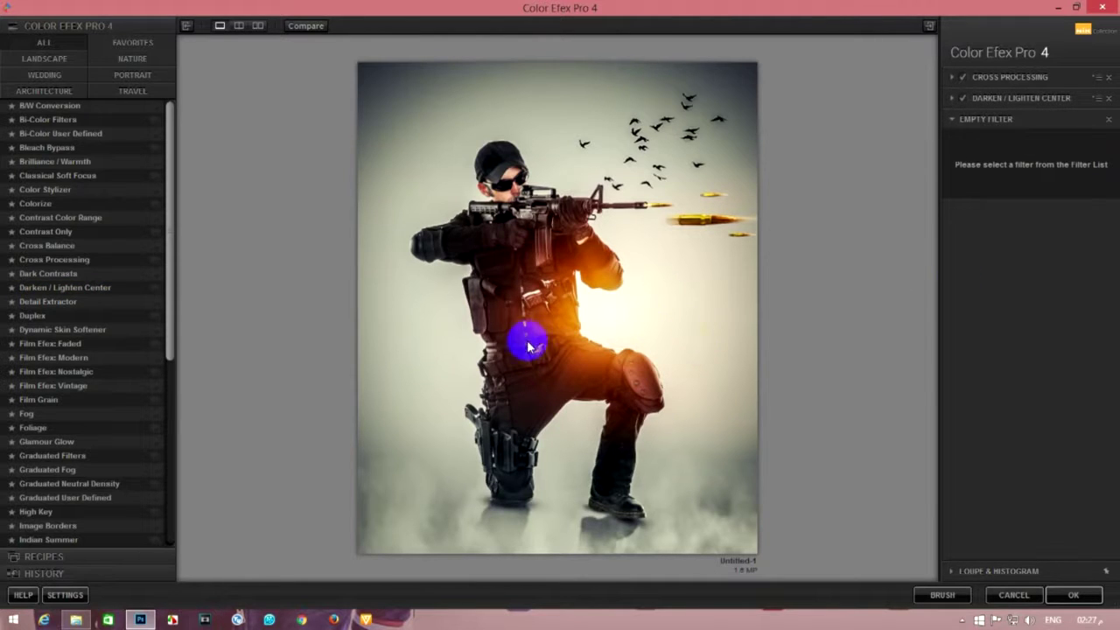
click(48, 429)
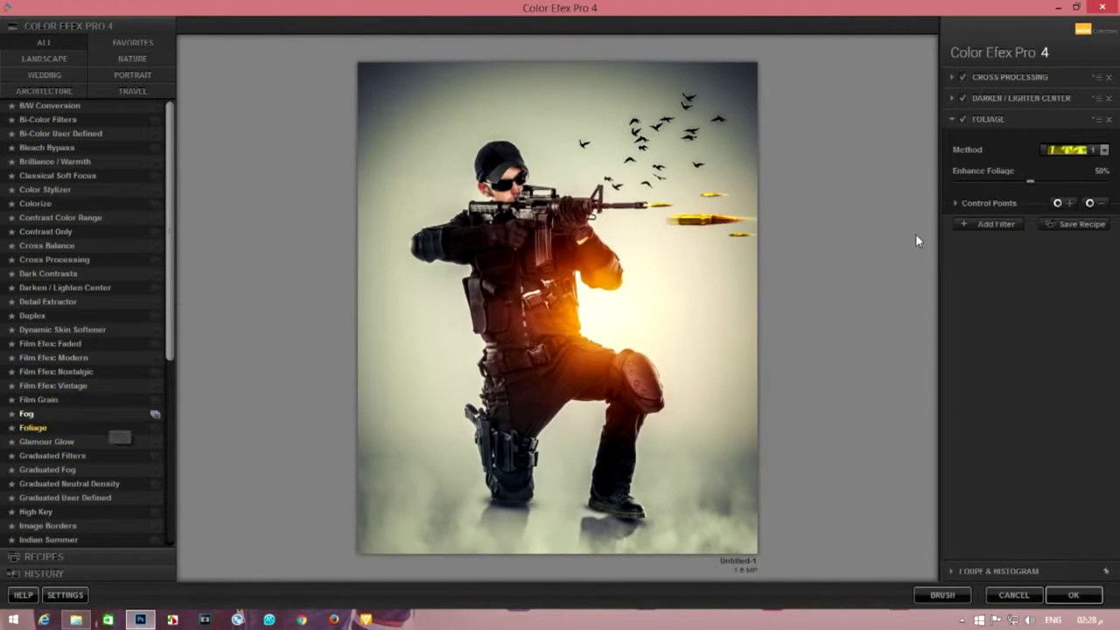
- Add a Colorize filter set to method 6
click(971, 223)
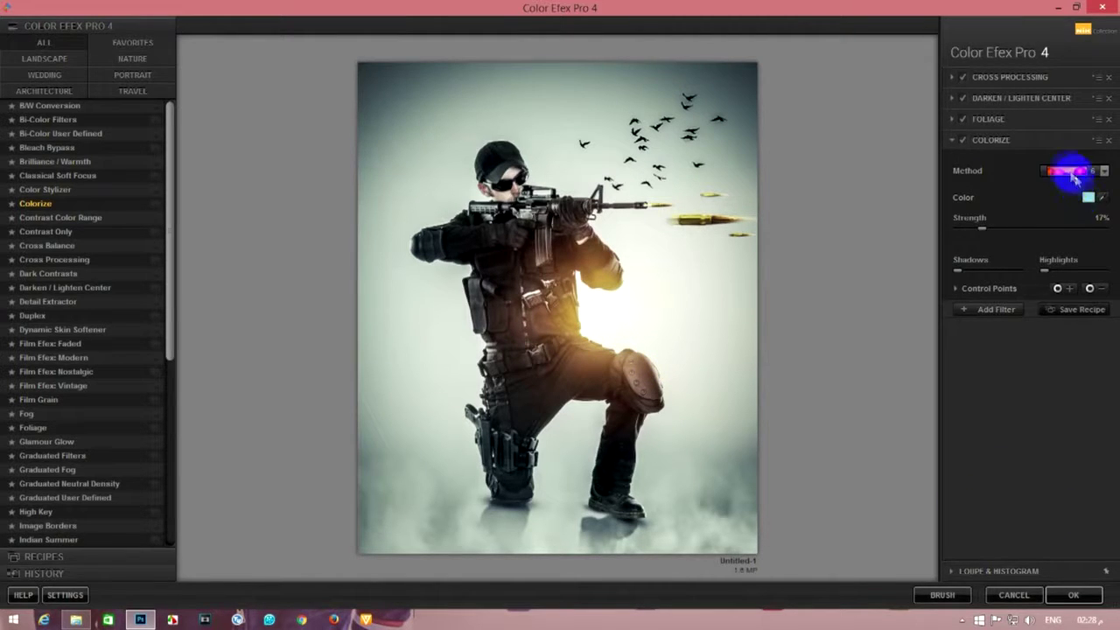
click(1069, 170)
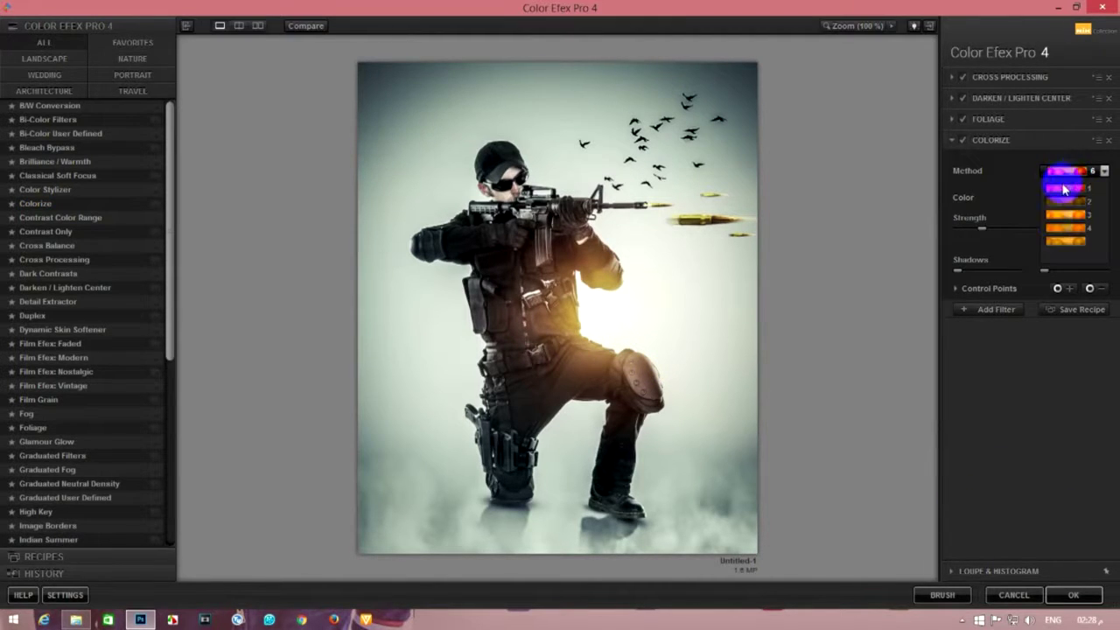
click(1057, 227)
key(Down)
key(Down)
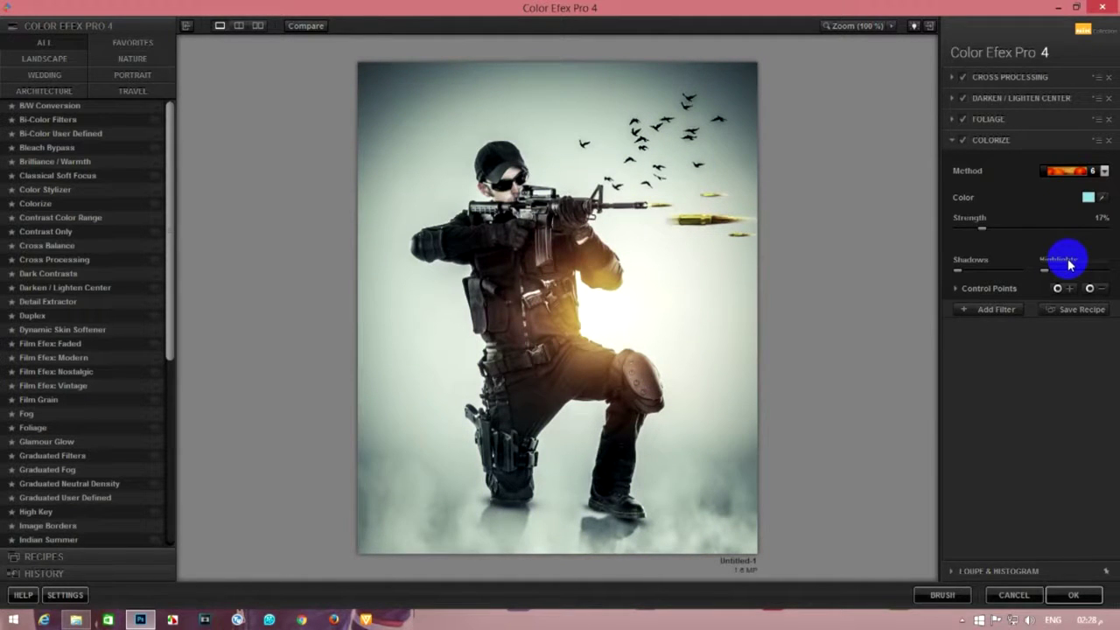
- Add a second Cross Processing filter and apply the whole stack in Photoshop
click(995, 308)
click(74, 262)
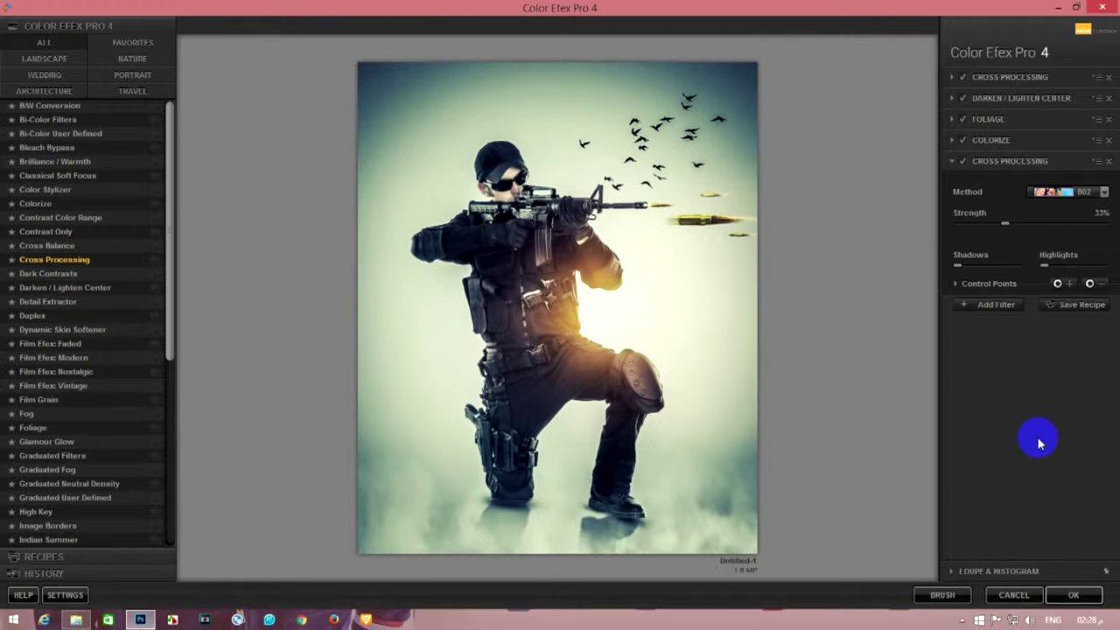
click(1074, 594)
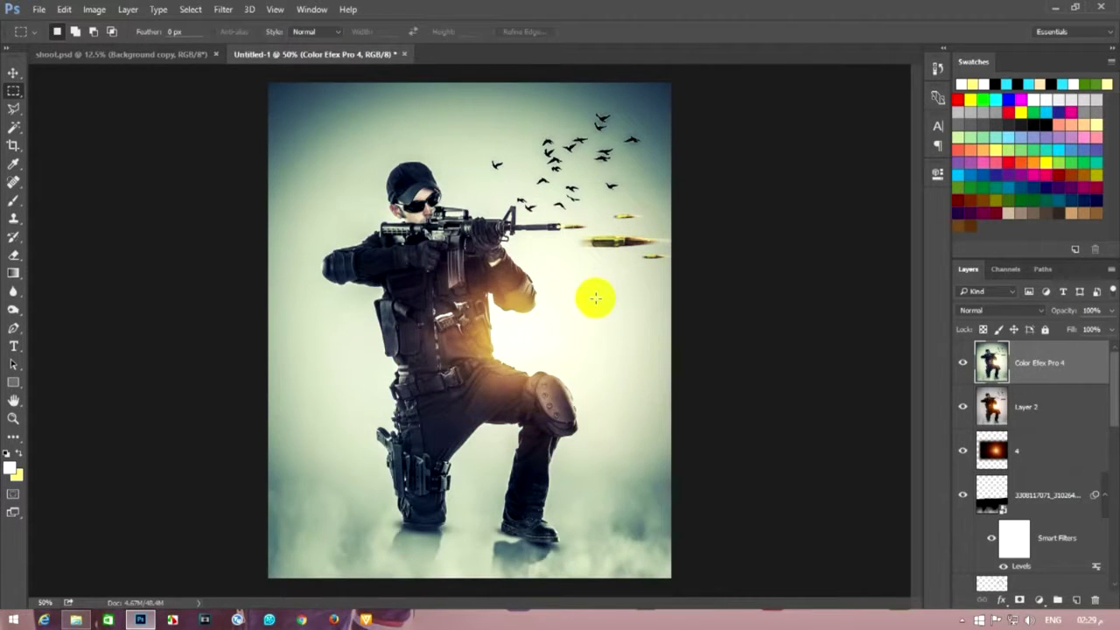
- Select the Horizontal Type Tool to add text over the poster
click(398, 192)
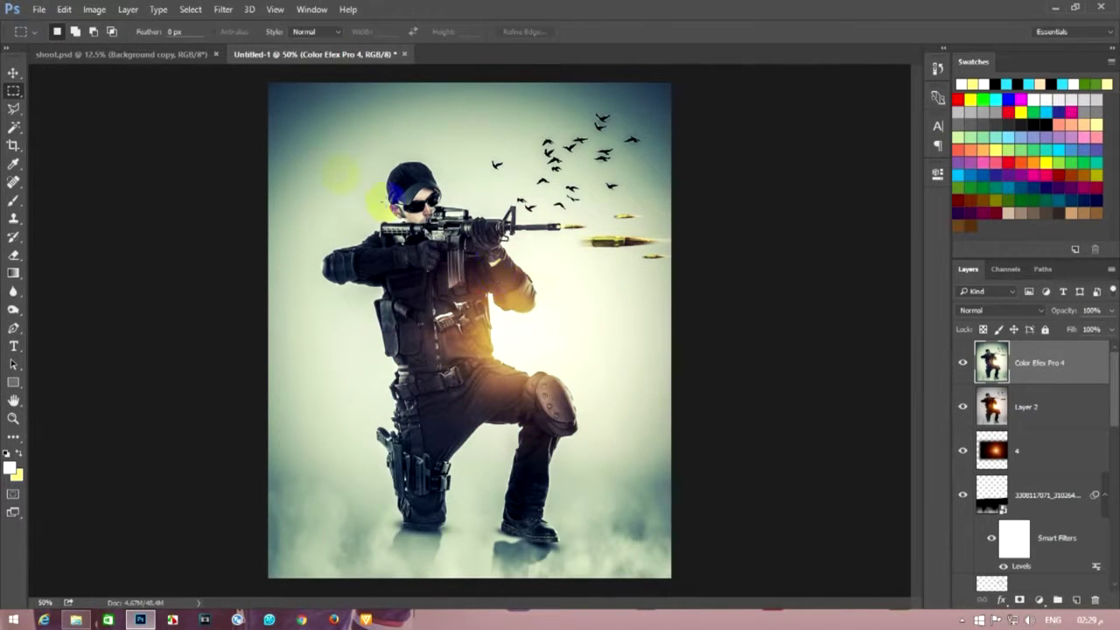
click(13, 347)
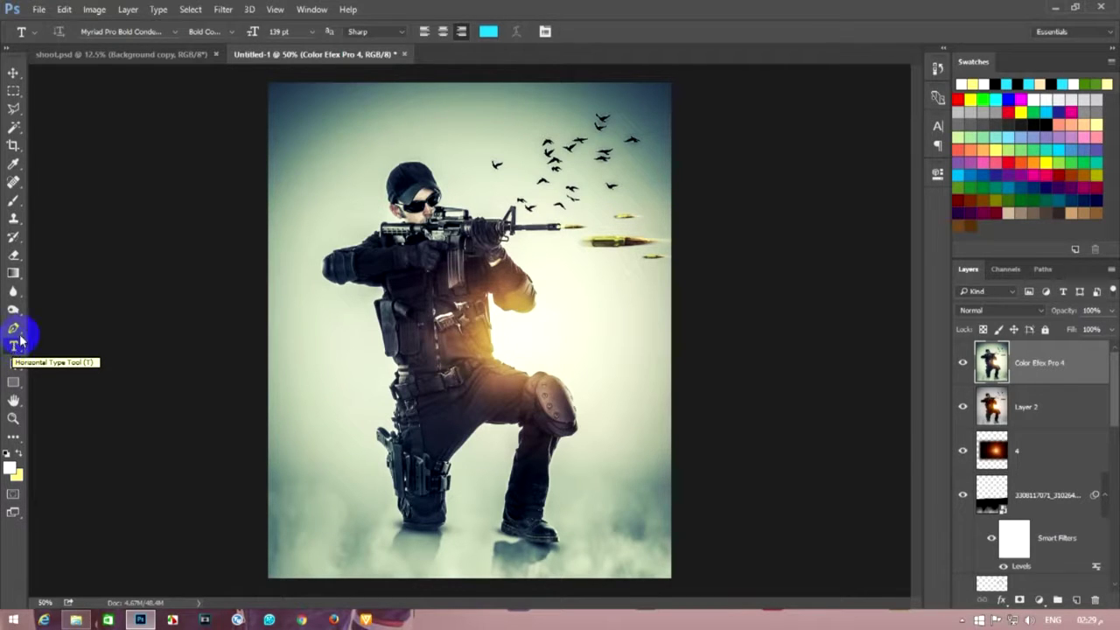
- Create a text layer with the pasted title 'SPECIAL FORCES' and colour it white
click(456, 138)
text(W)
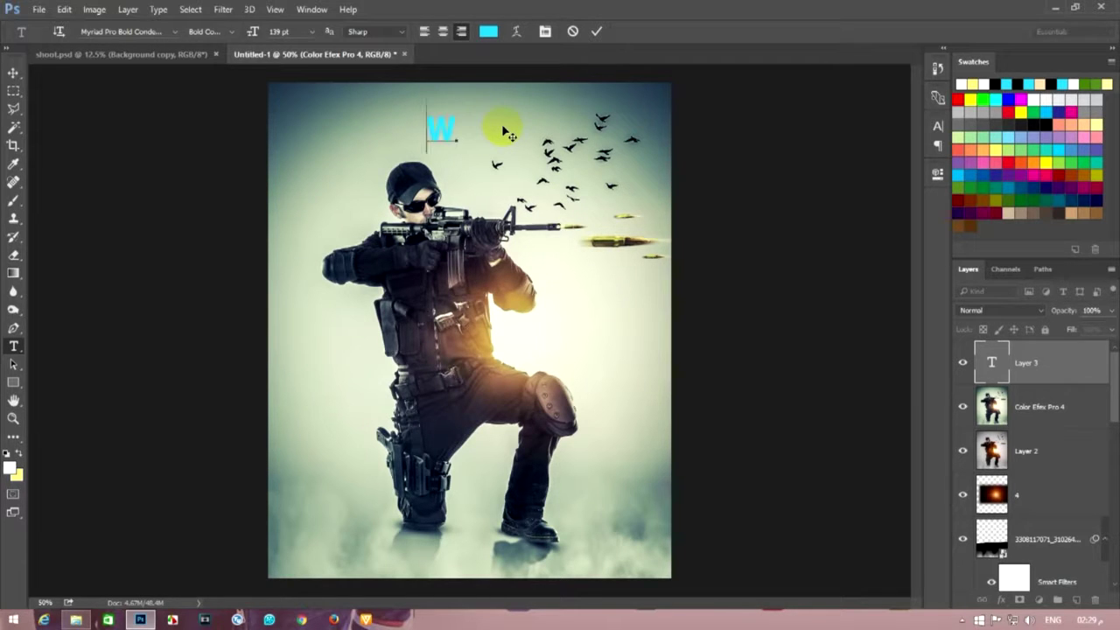
key(BackSpace)
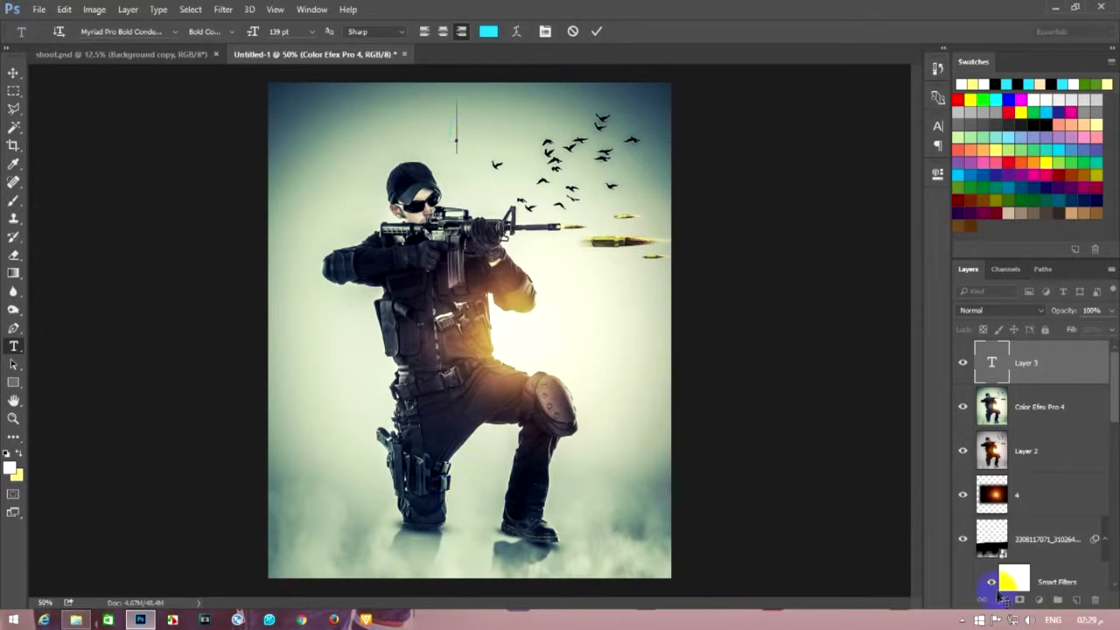
right_click(455, 136)
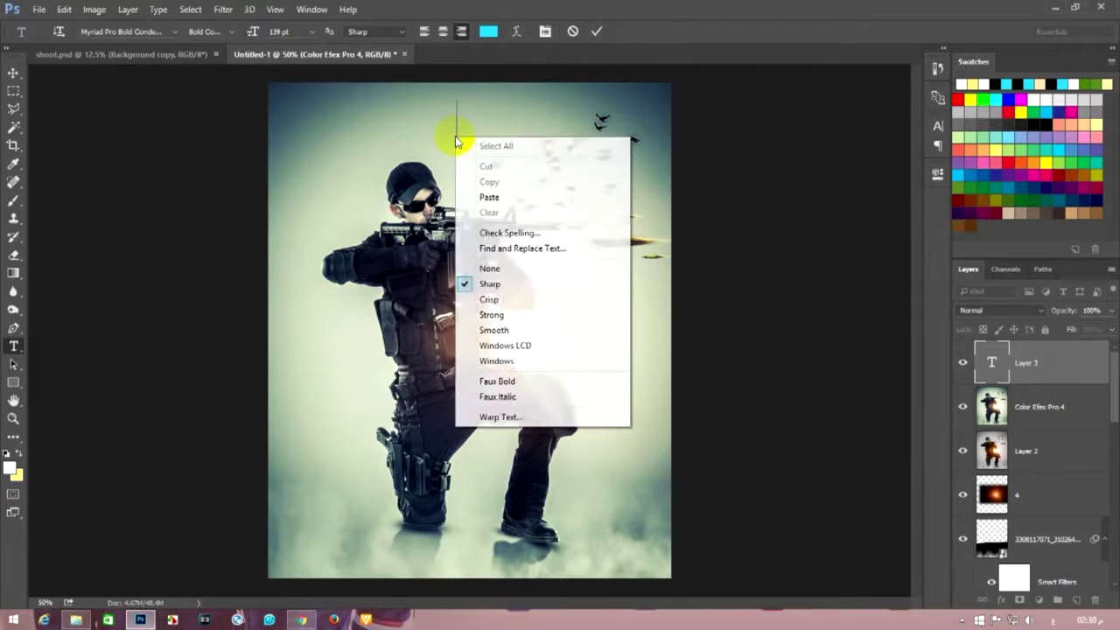
click(488, 197)
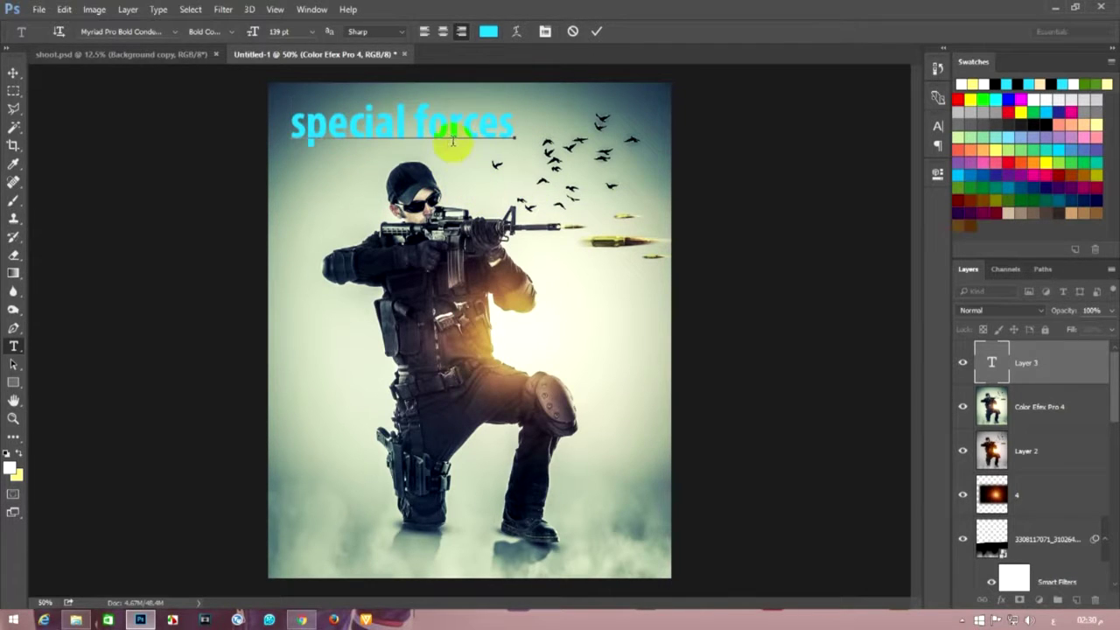
double_click(453, 136)
key(ctrl+a)
click(489, 32)
drag(420, 314, 235, 279)
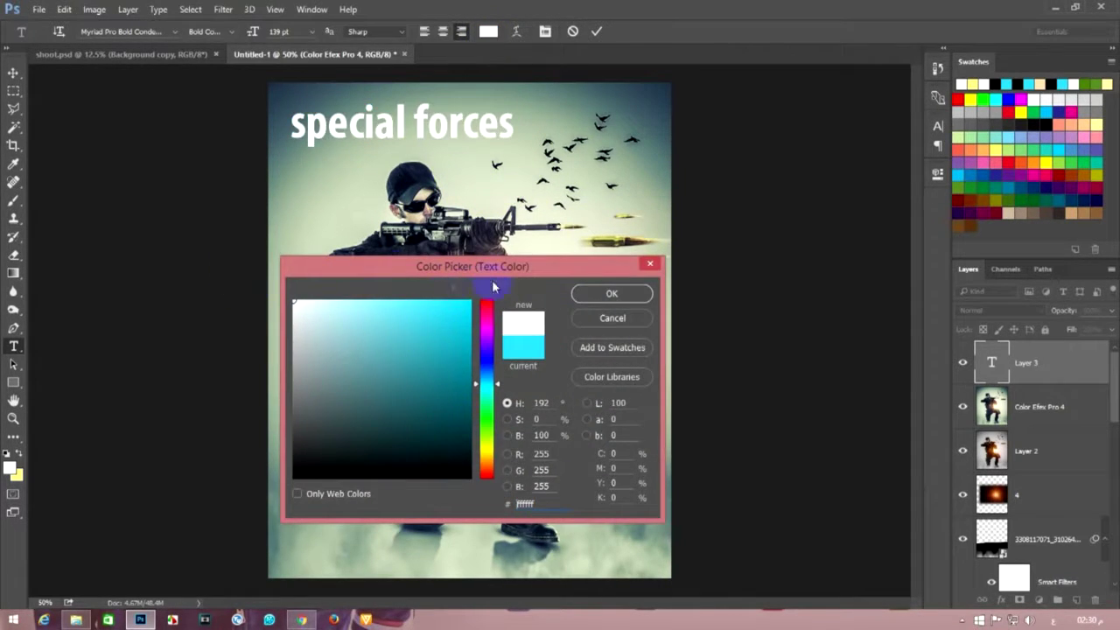
key(Return)
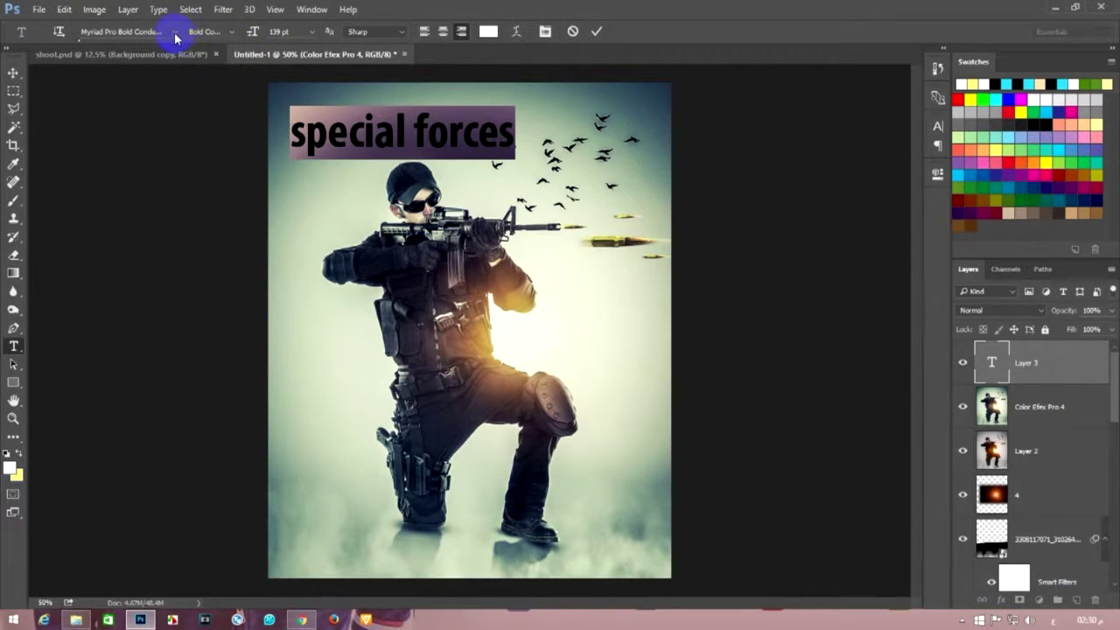
- Try Nirmala UI Semilight on the title and nudge it slightly right
click(175, 32)
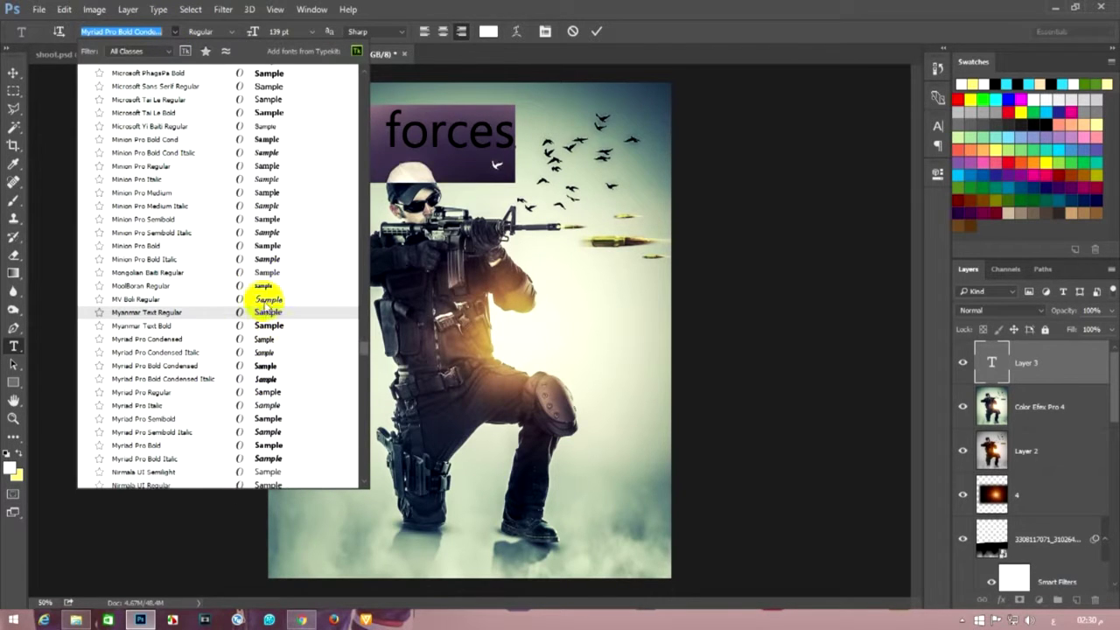
scroll(255, 407, down, 1)
scroll(255, 407, down, 1)
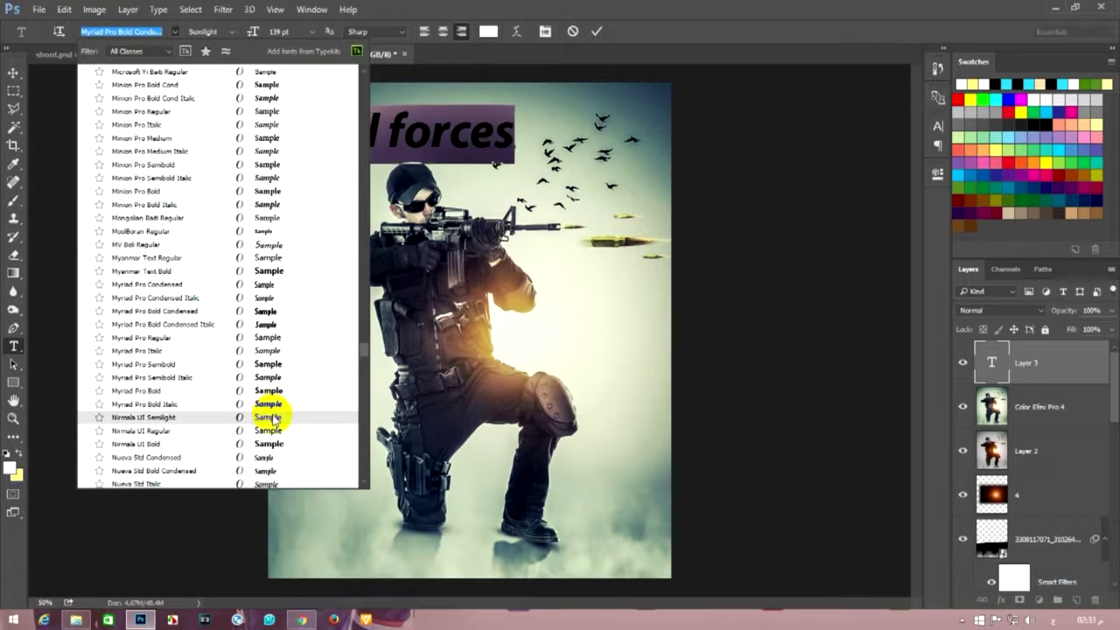
click(271, 418)
drag(350, 180, 376, 172)
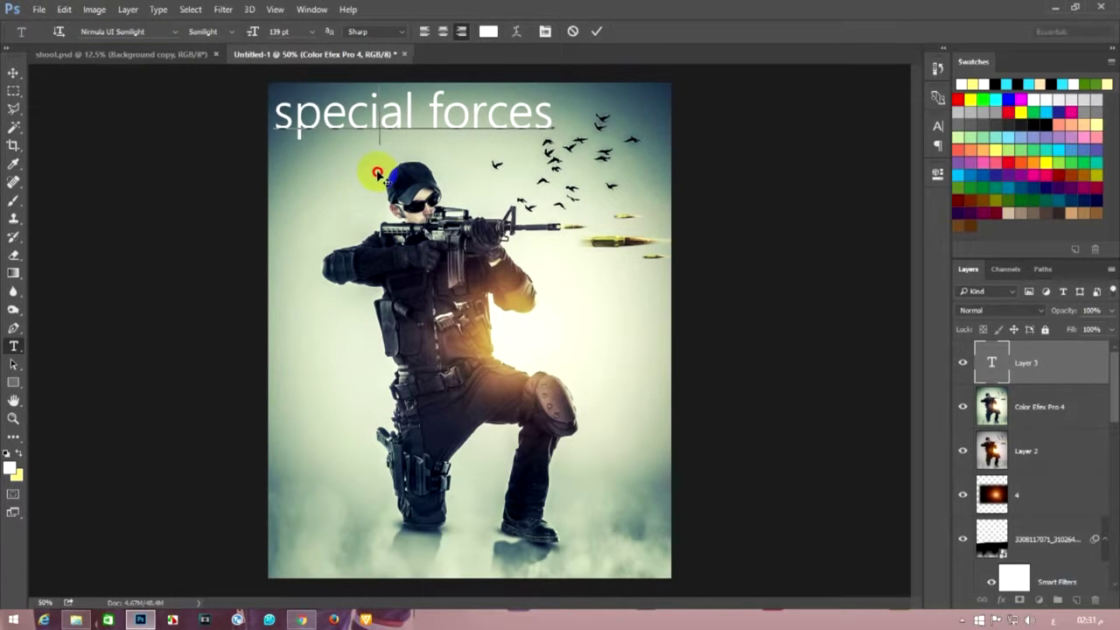
key(ctrl+a)
click(174, 32)
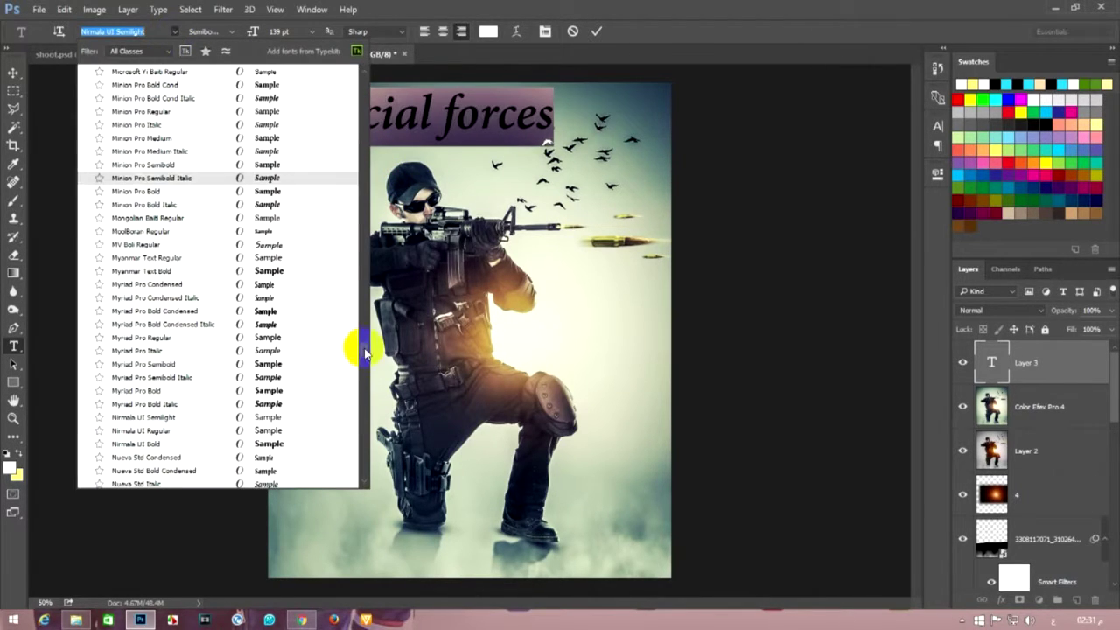
drag(362, 262, 362, 254)
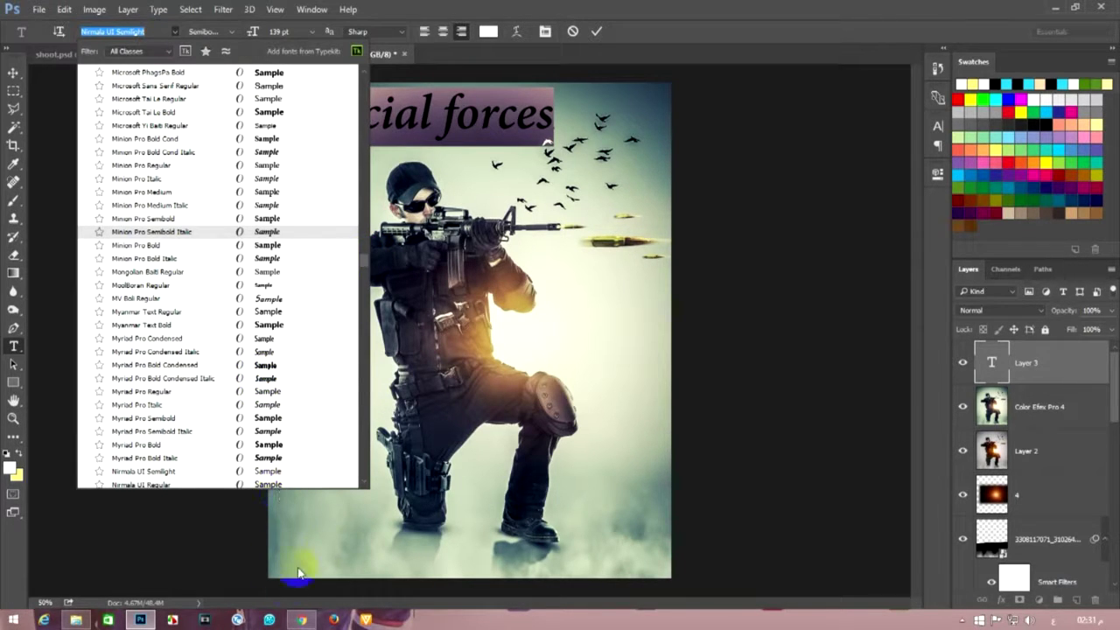
scroll(355, 357, up, 10)
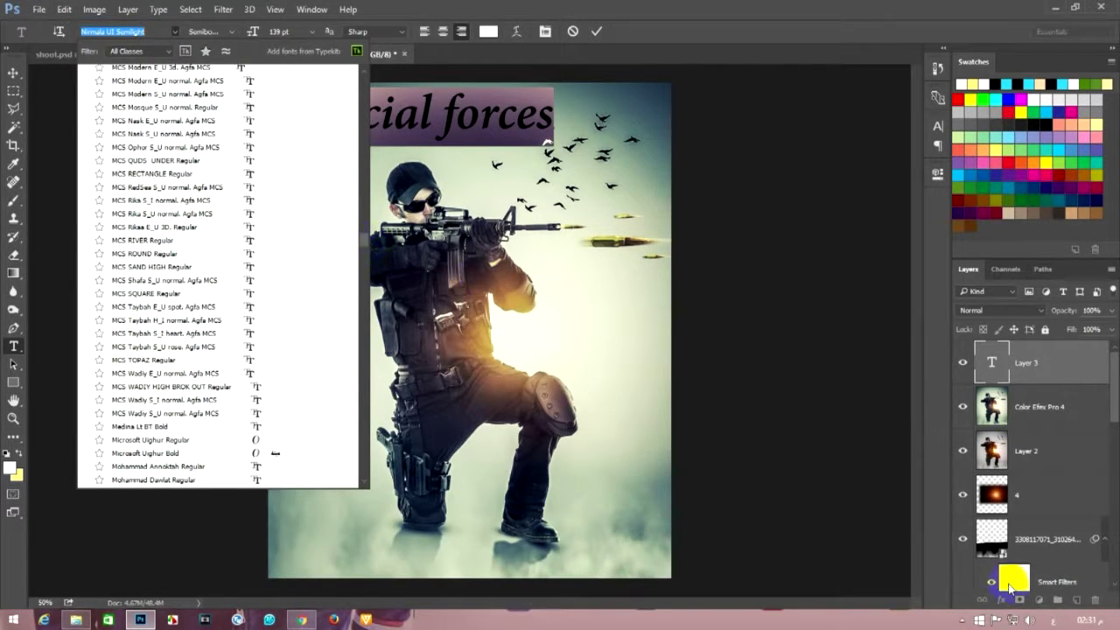
click(962, 621)
- Set the title to Avengeance Heroic Avenger Bold Italic and commit the text
click(176, 32)
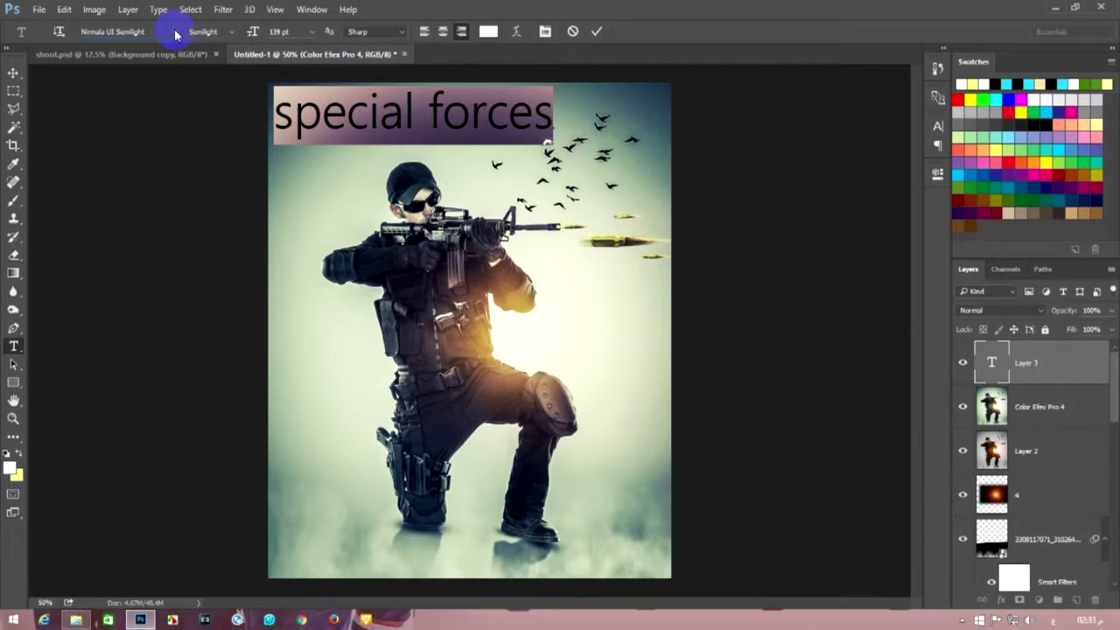
click(175, 32)
scroll(414, 428, down, 5)
scroll(405, 350, down, 5)
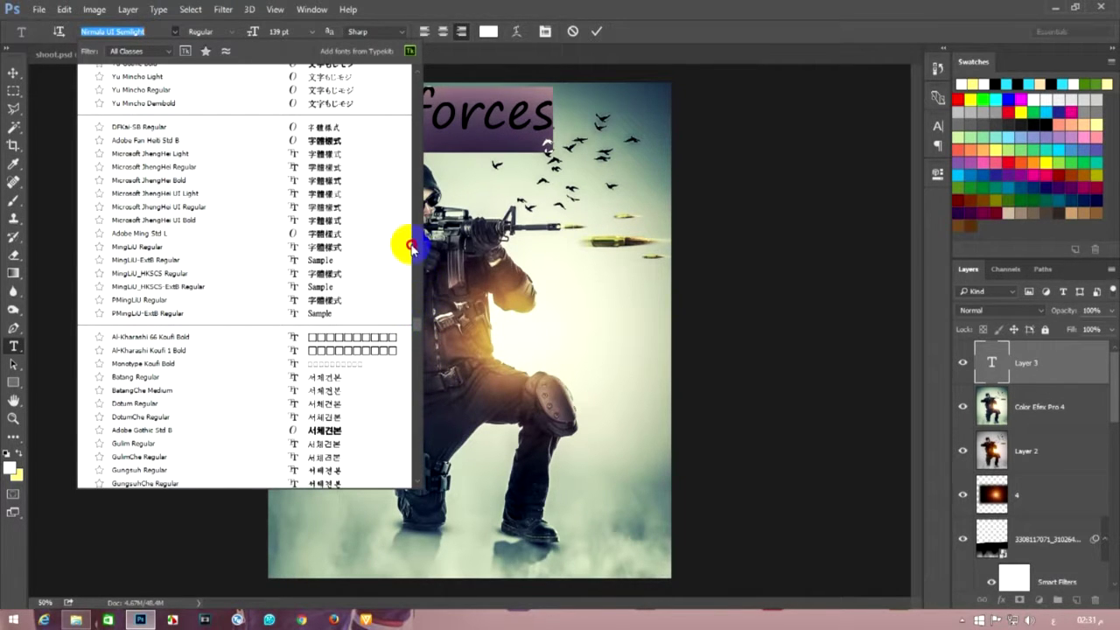
scroll(409, 220, up, 15)
scroll(402, 215, up, 5)
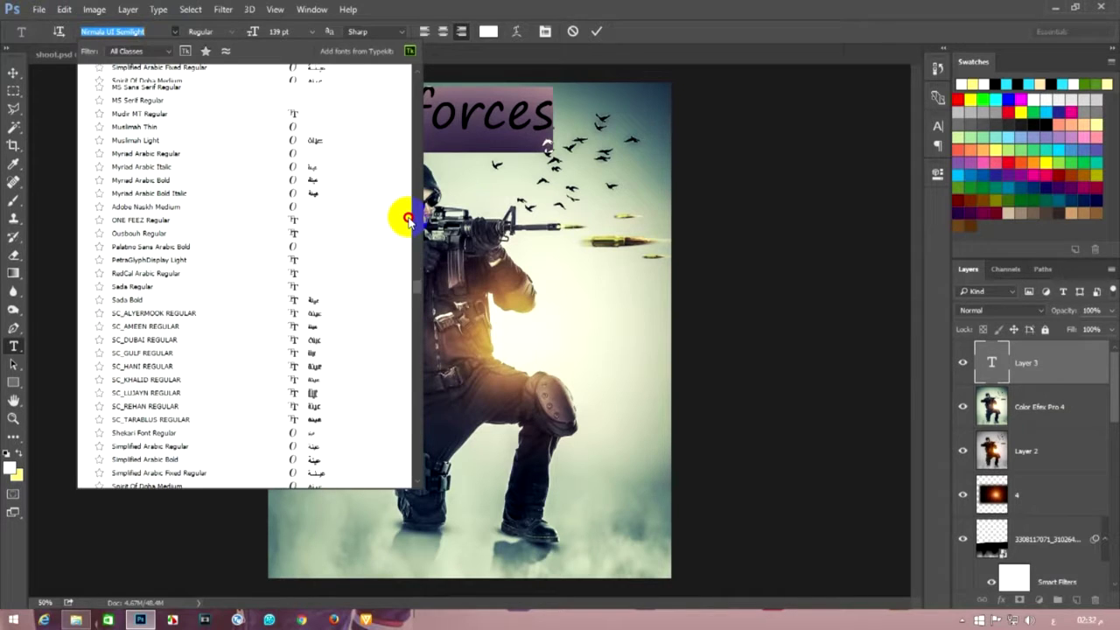
scroll(399, 288, up, 5)
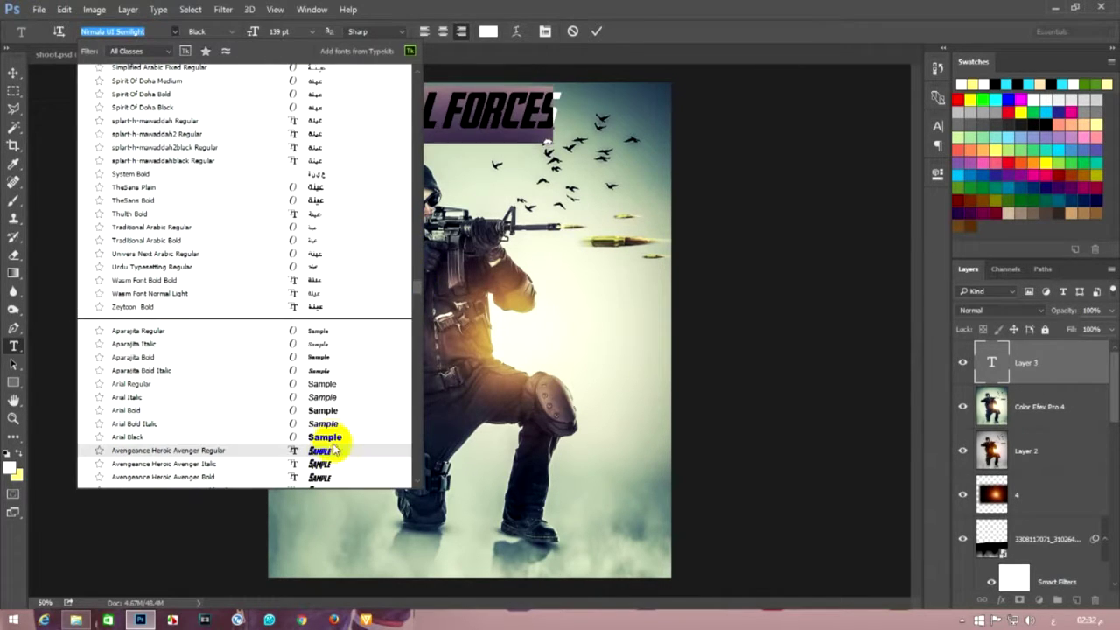
scroll(341, 433, down, 3)
scroll(319, 350, down, 2)
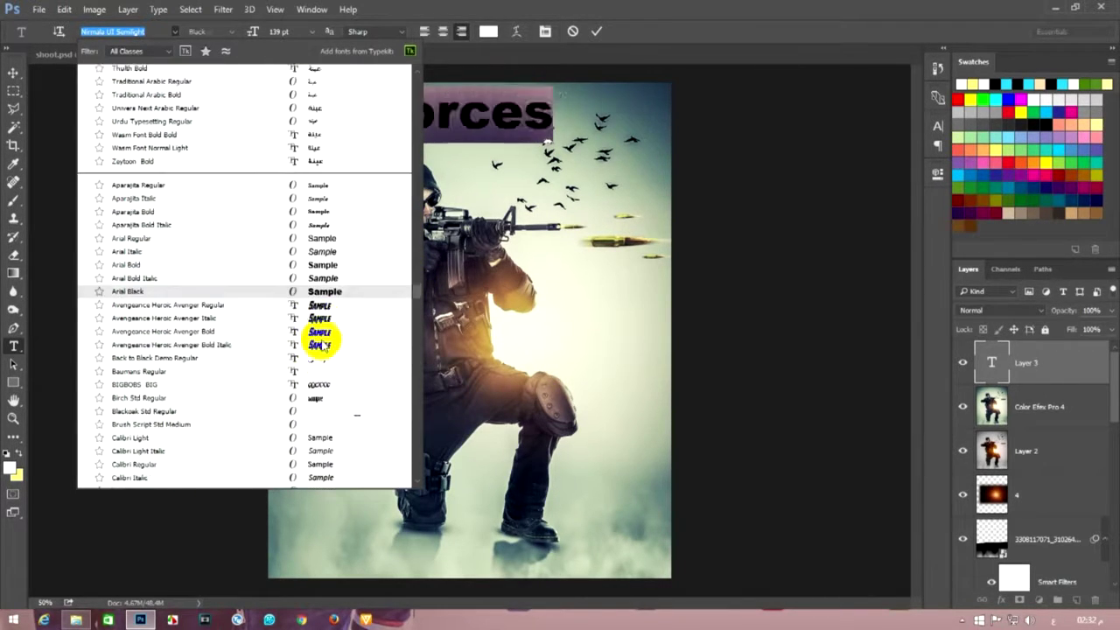
click(320, 347)
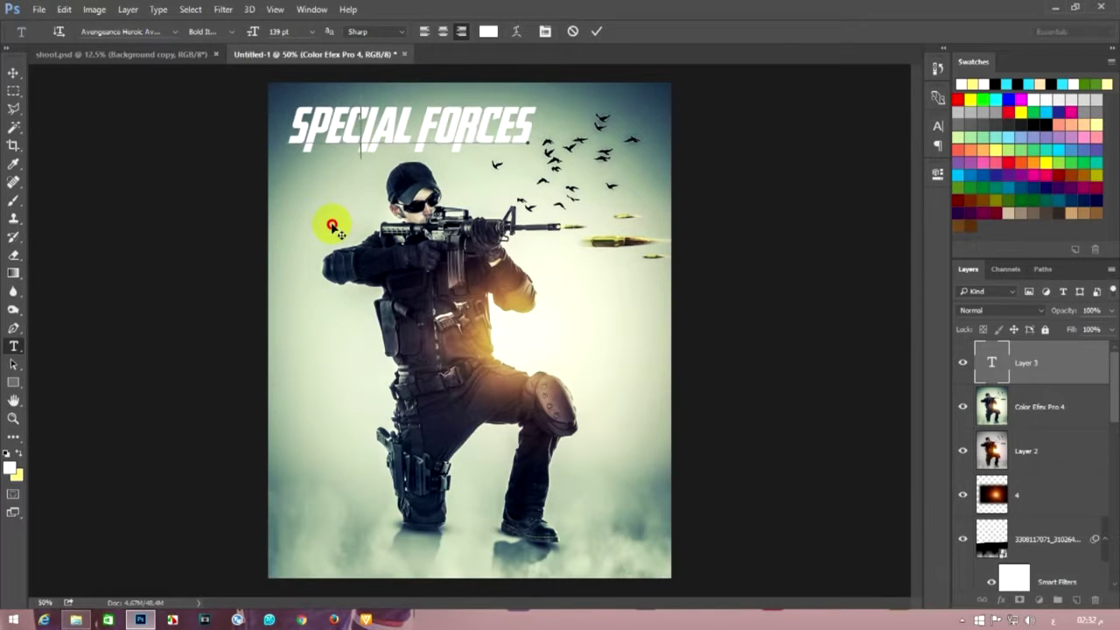
click(13, 90)
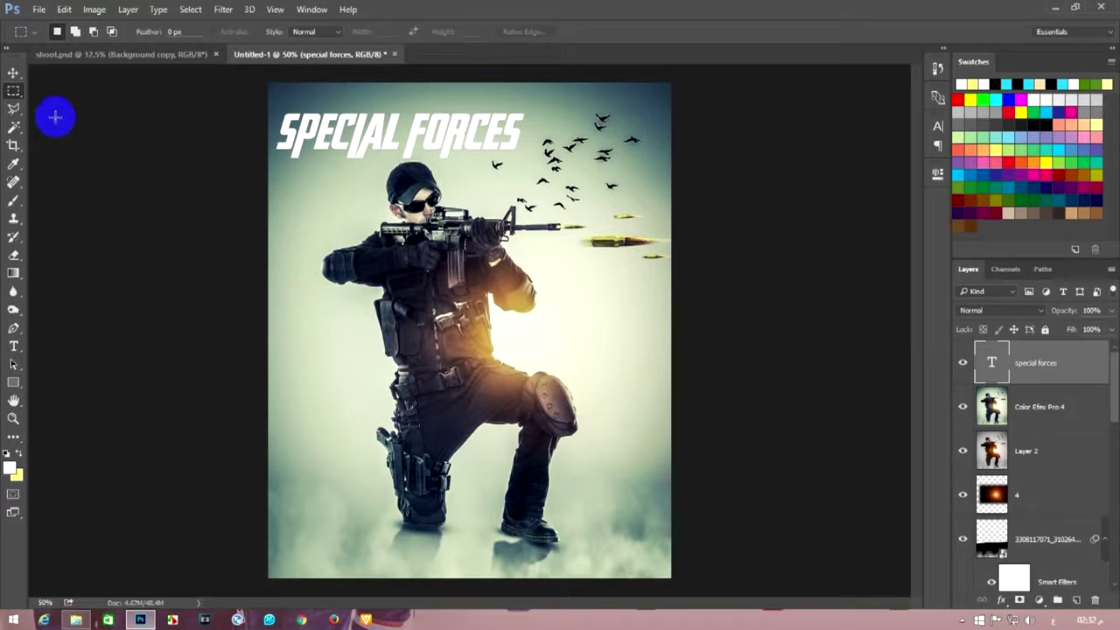
- Colour the word FORCES pale yellow (#f8ec82) and commit the edit
double_click(992, 362)
click(488, 31)
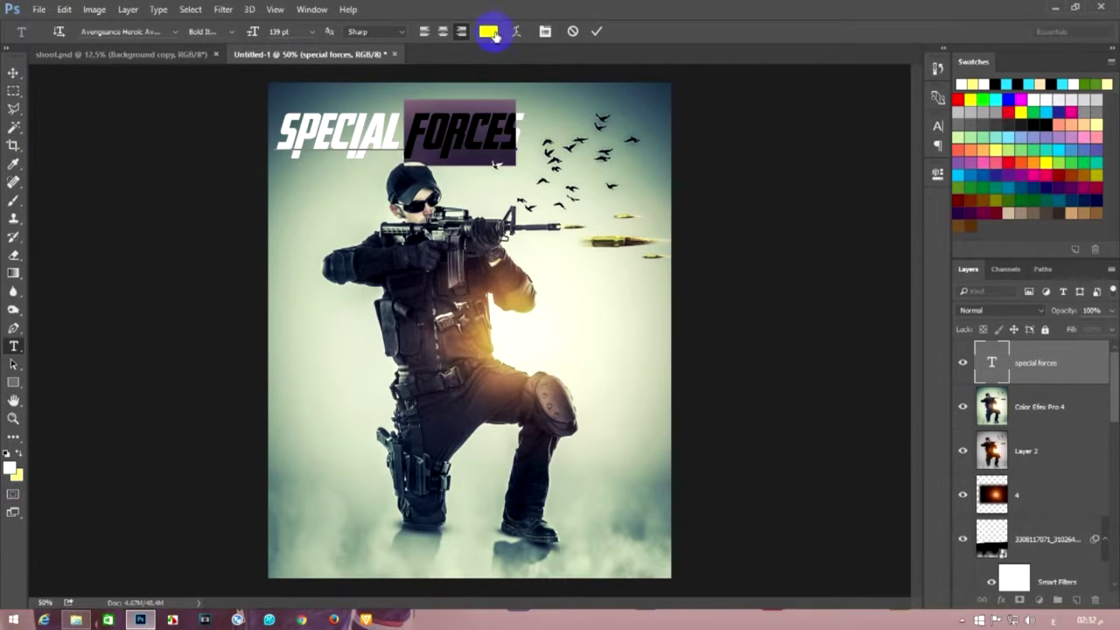
drag(477, 376, 487, 458)
click(450, 313)
drag(450, 312, 471, 300)
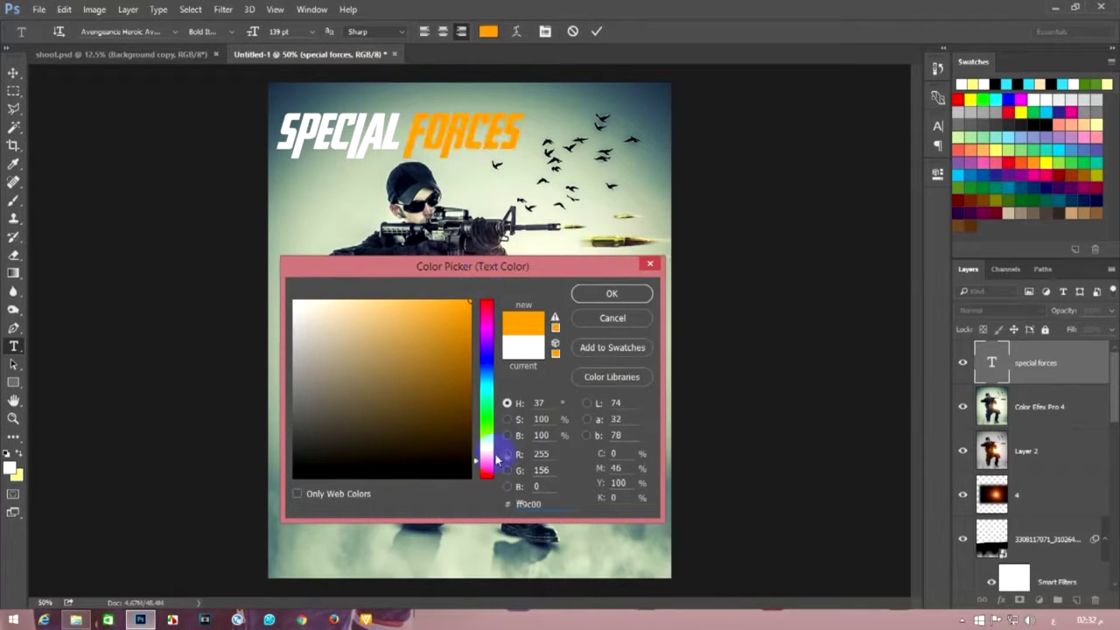
drag(479, 461, 480, 446)
click(336, 300)
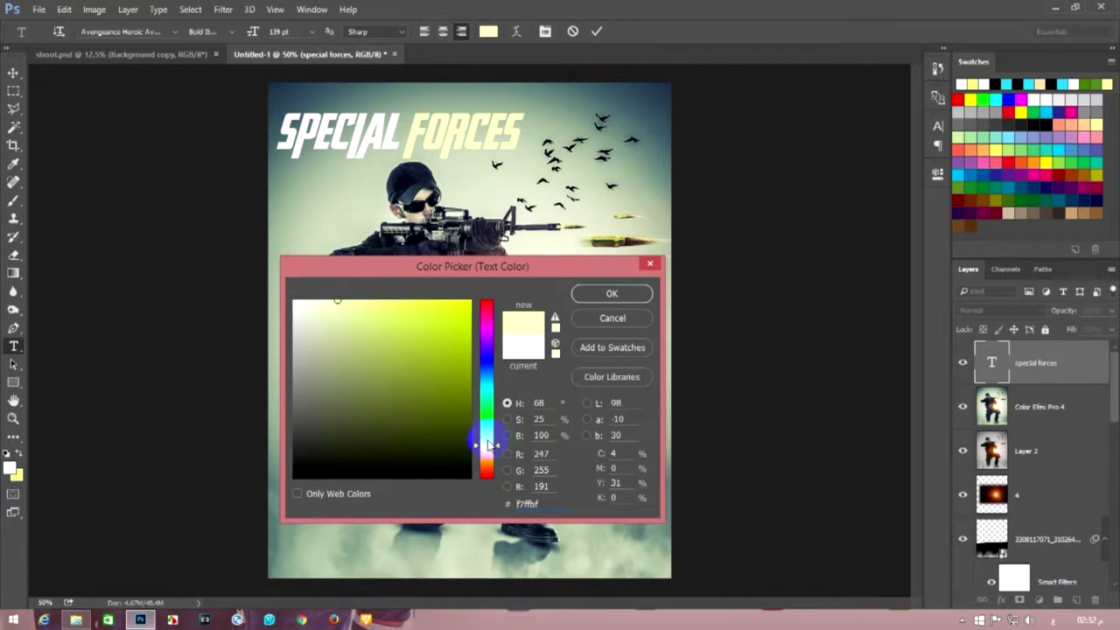
drag(488, 449, 487, 455)
click(405, 310)
mouse_move(405, 310)
mouse_down()
mouse_move(375, 296)
mouse_move(416, 297)
mouse_up()
click(612, 292)
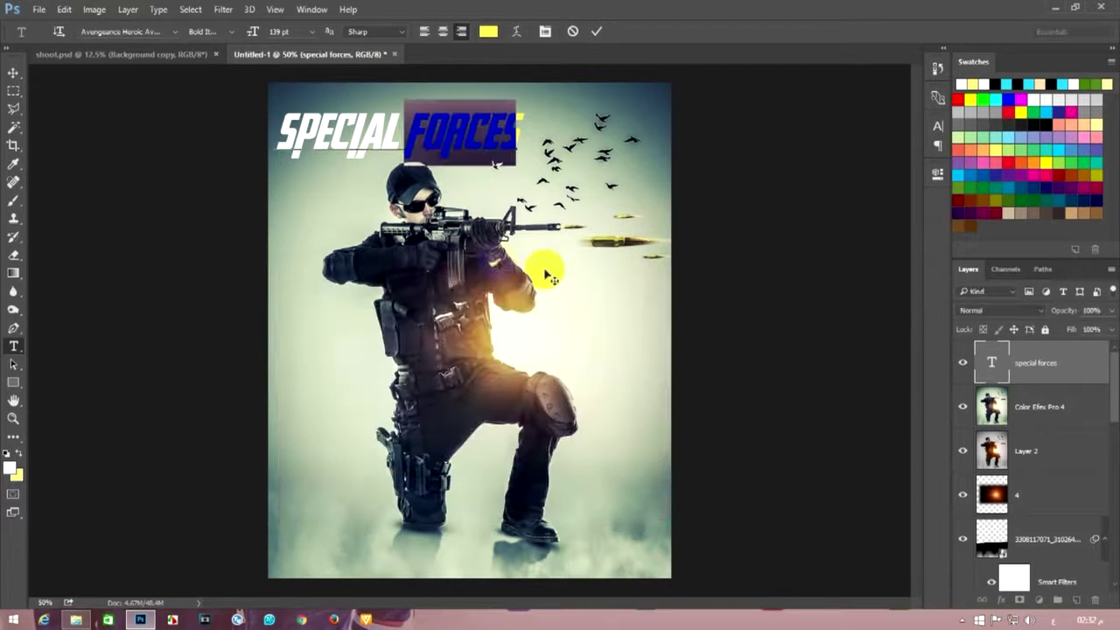
click(12, 93)
- Cancel an accidental stray character typed into the title, leaving it unchanged
click(356, 204)
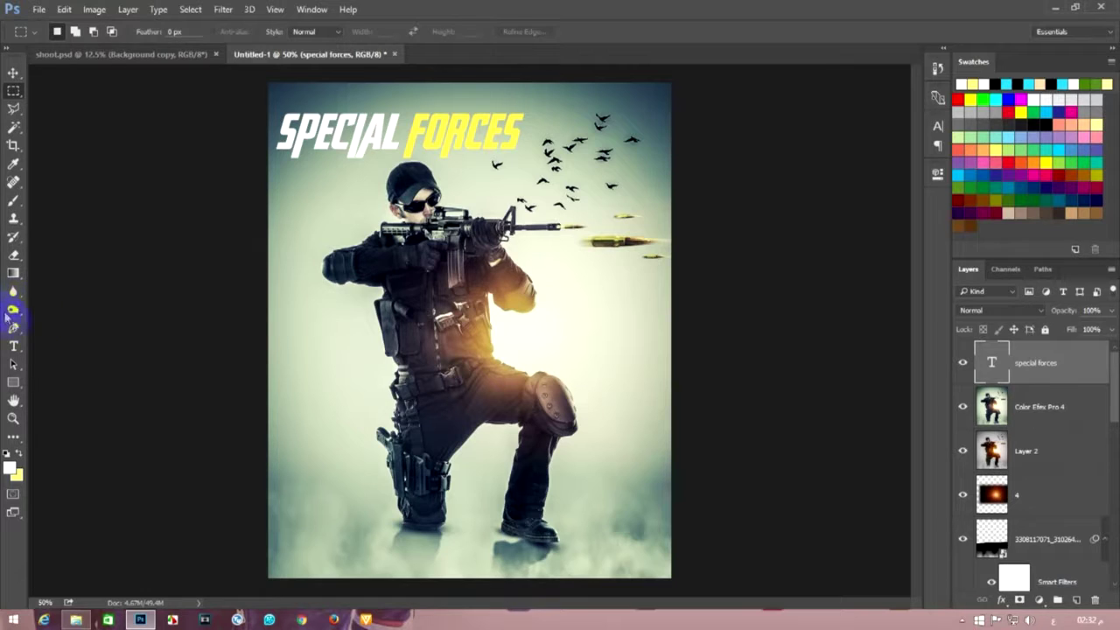
click(13, 350)
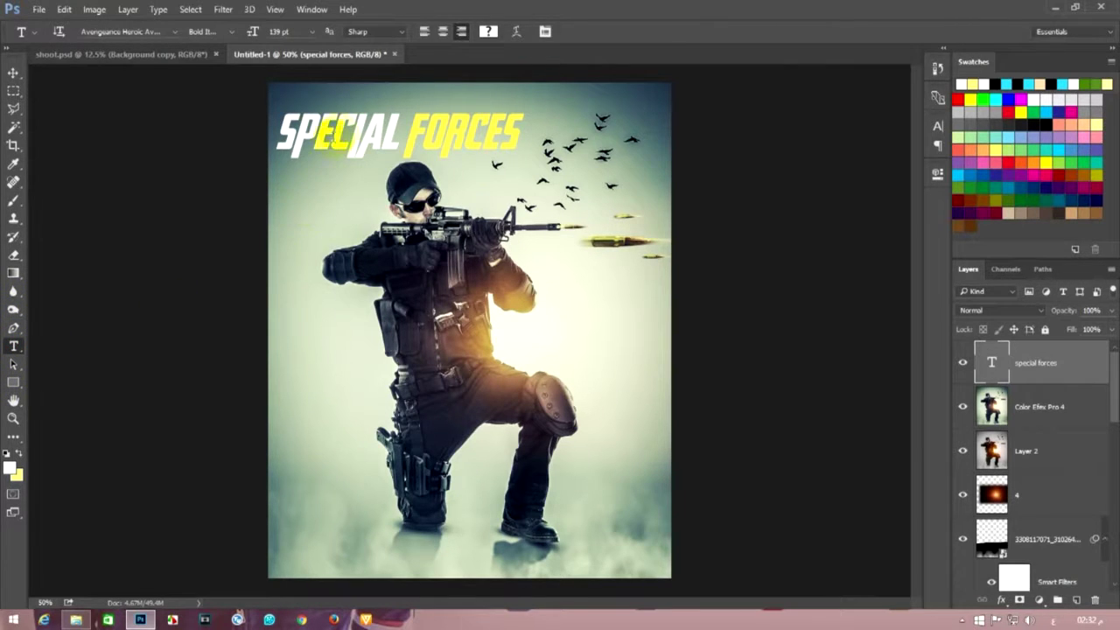
click(389, 100)
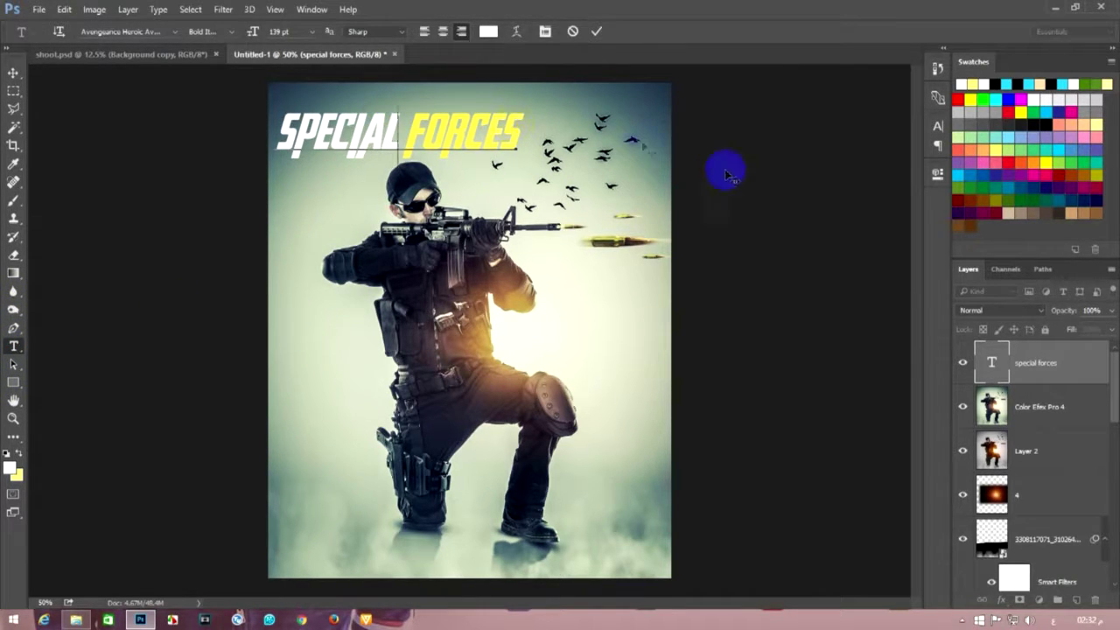
text(ث)
key(Escape)
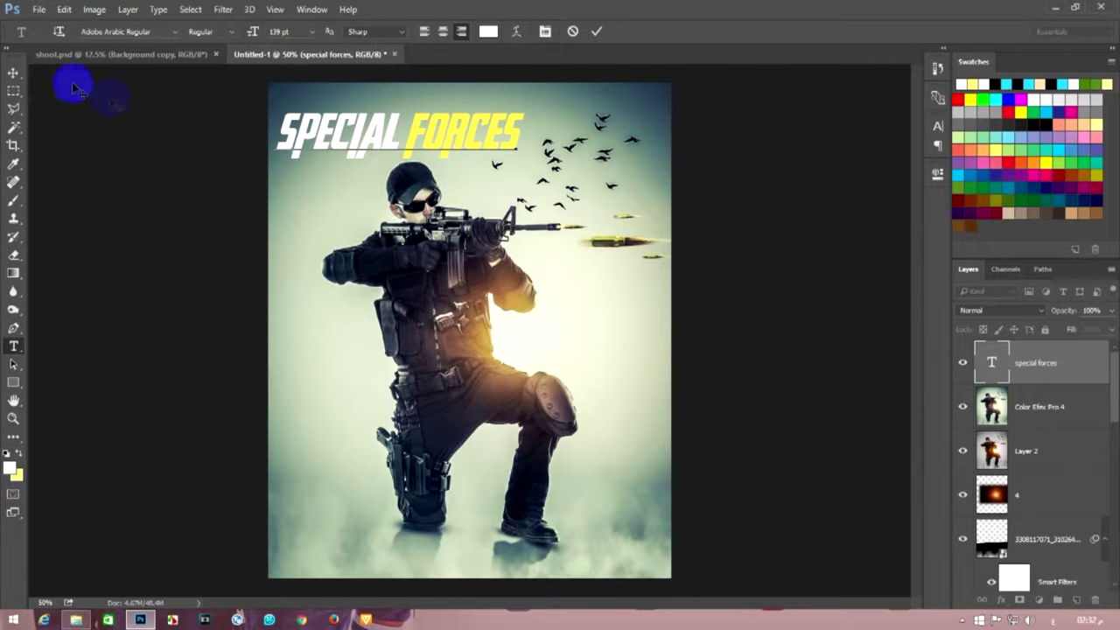
key(m)
click(14, 347)
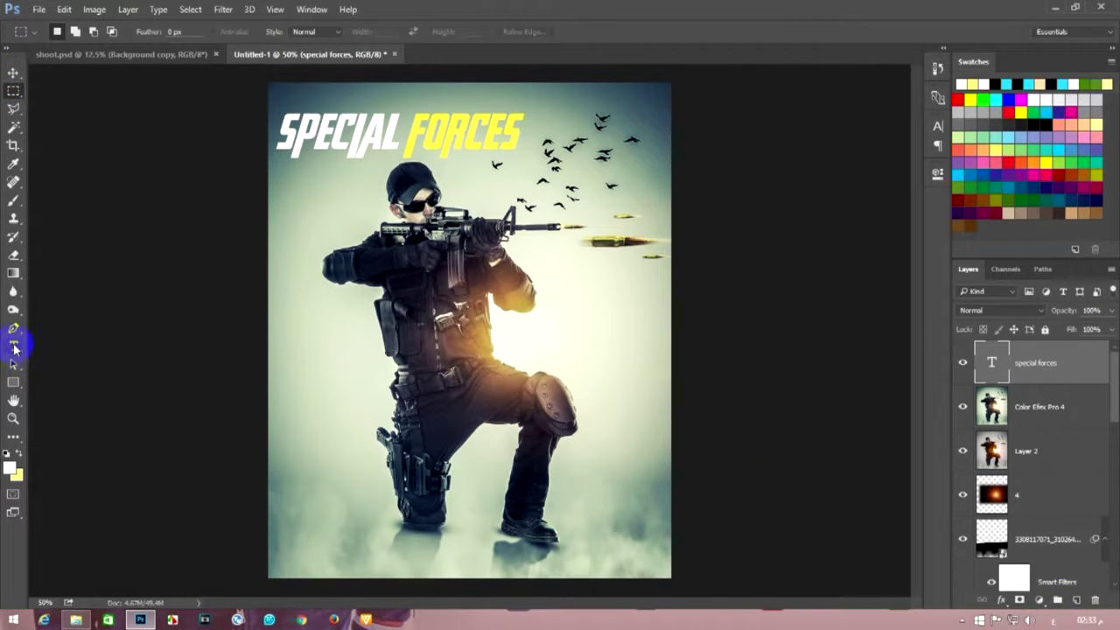
- Type the 'EDIT BY' author credit line at 79 pt in Birch Std Regular
click(398, 363)
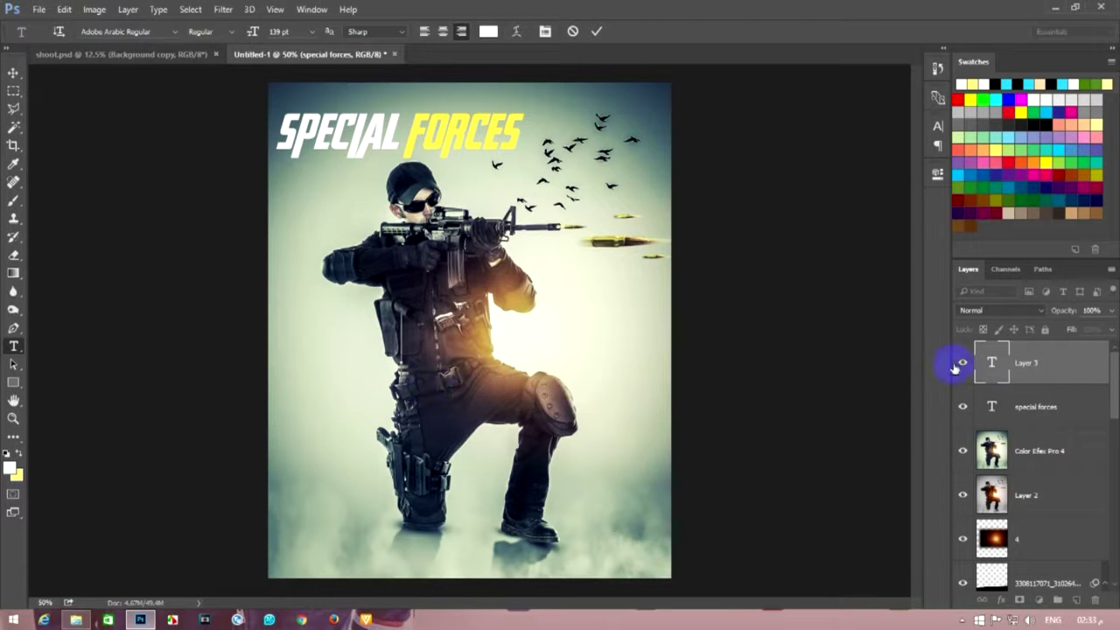
text(ED)
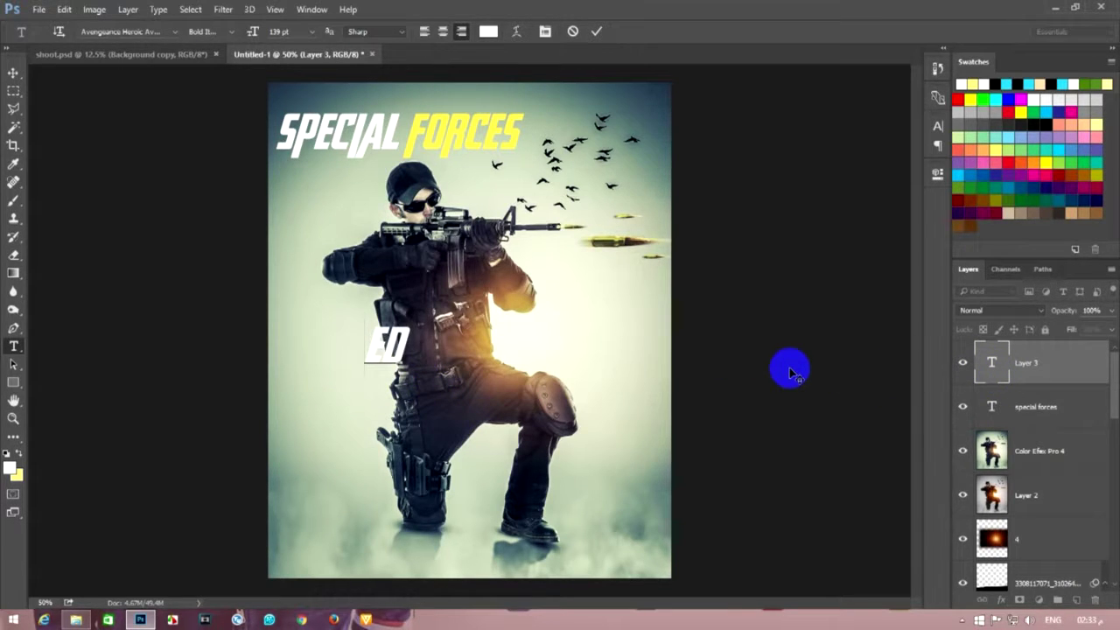
text(IT BY)
key(BackSpace)
text(Y MOHAMMED ALGARAIHY)
key(ctrl+a)
click(262, 30)
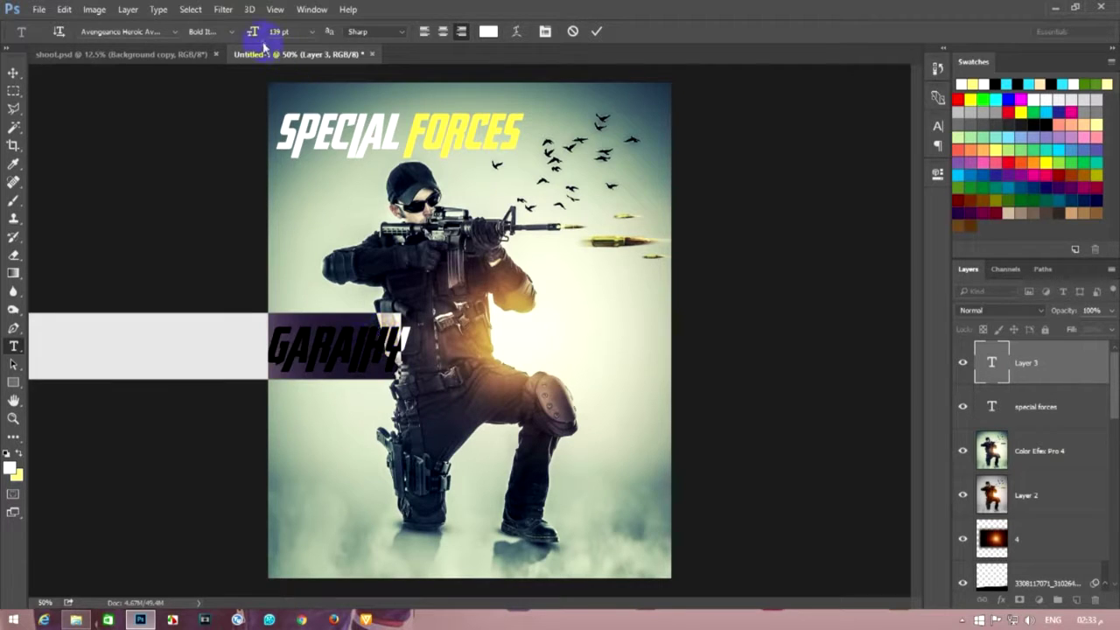
text(79)
key(Return)
click(174, 32)
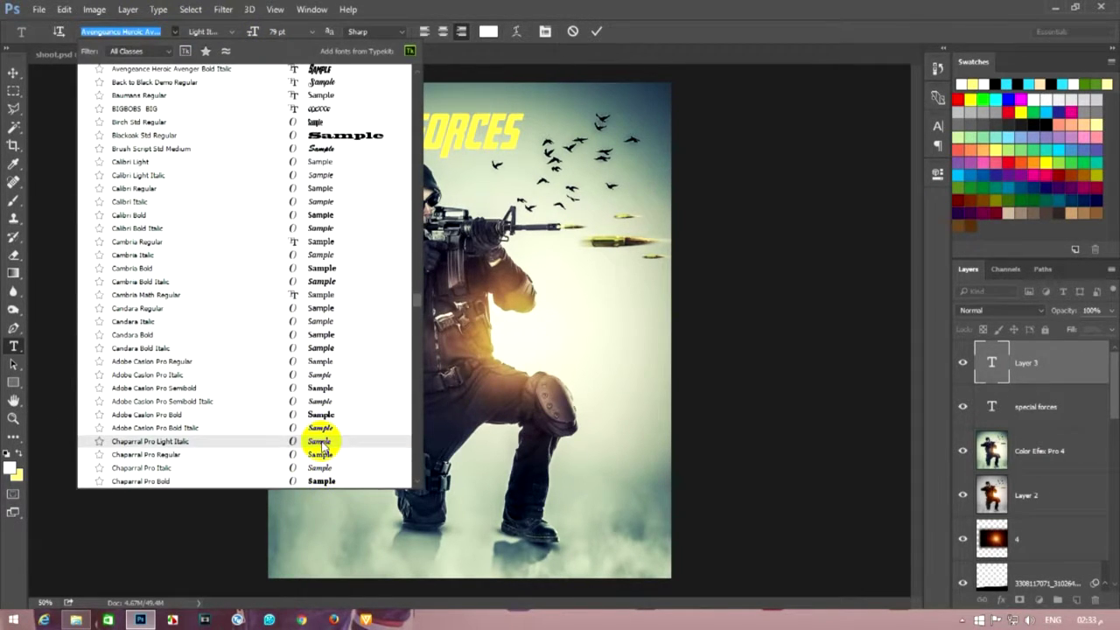
click(296, 122)
- Move the credit line above the title and retype its text
mouse_move(319, 365)
mouse_down()
mouse_move(429, 188)
mouse_move(424, 102)
mouse_up()
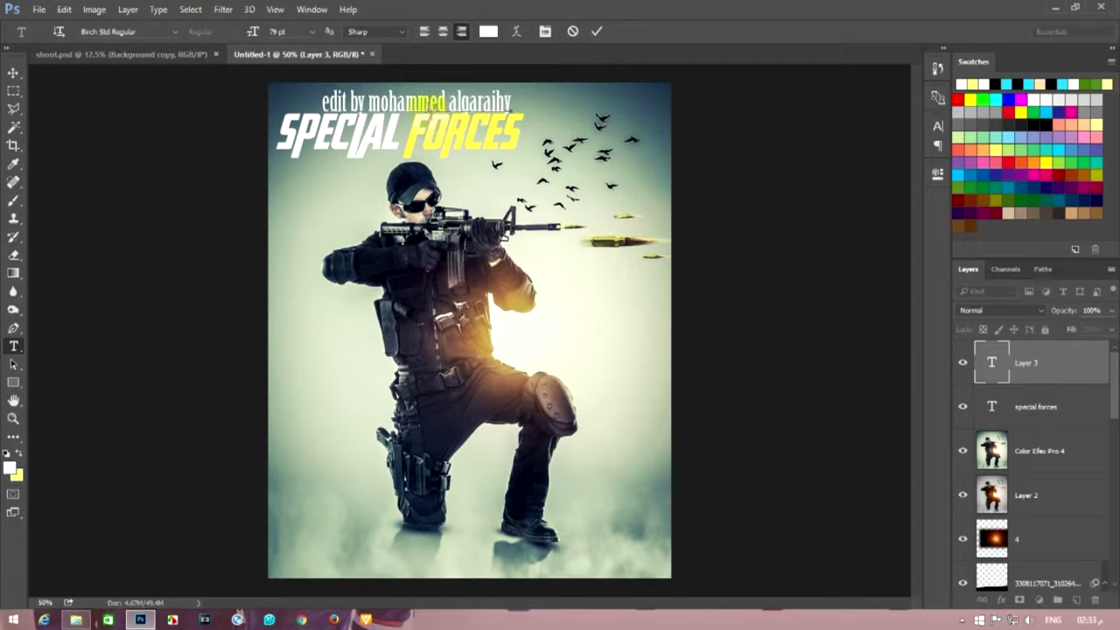
key(ctrl+a)
key(BackSpace)
text(EDI)
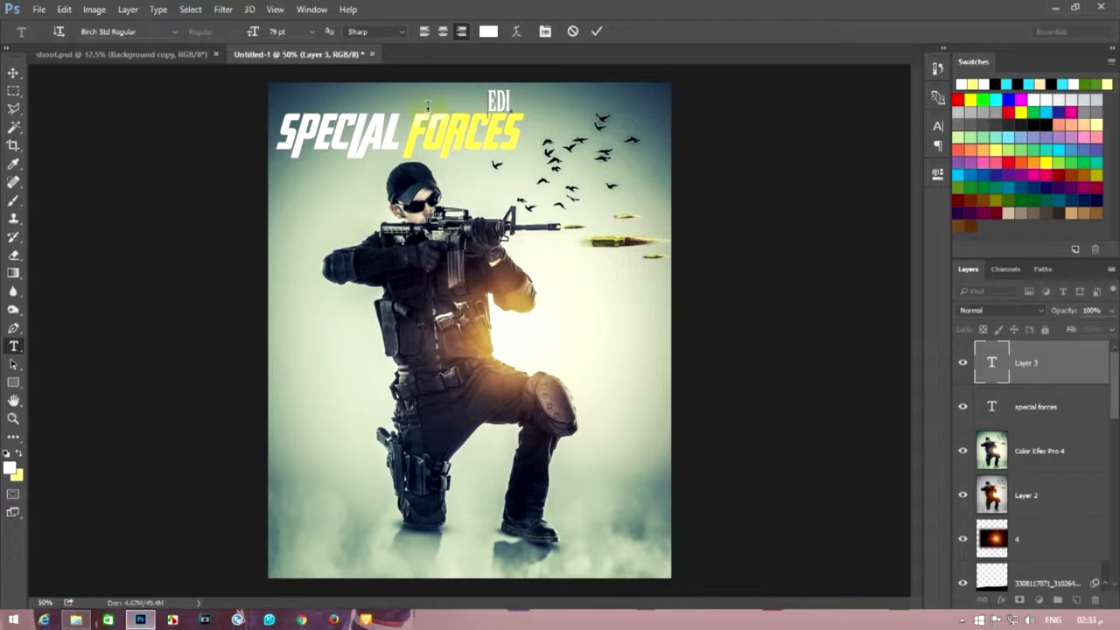
text(T BY MOHAMMED ALG)
text(ARAIHY)
triple_click(376, 98)
- Shrink the credit to 37 pt, widen tracking to 260, and place it above the title
drag(254, 32, 227, 31)
click(544, 30)
drag(858, 178, 869, 187)
drag(425, 138, 462, 164)
triple_click(462, 103)
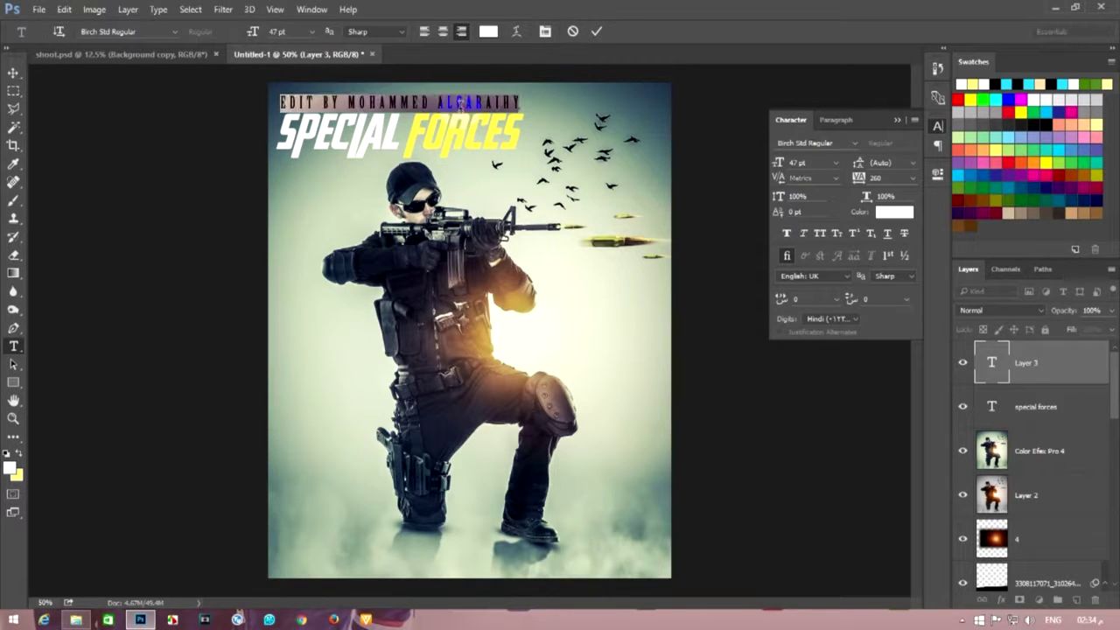
drag(250, 35, 235, 35)
drag(409, 105, 409, 155)
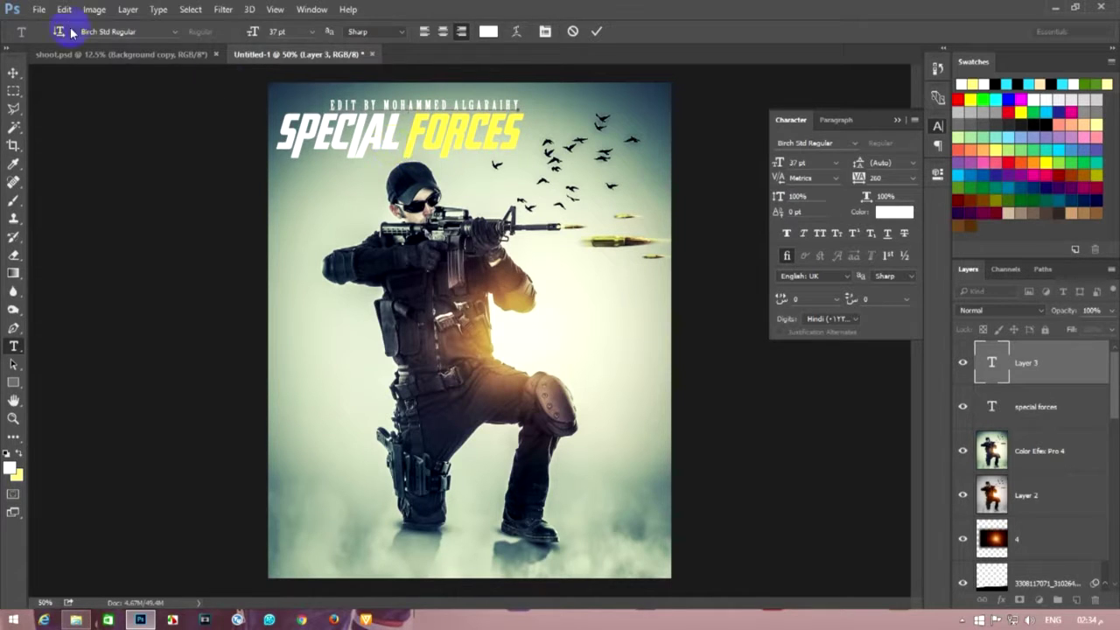
- Add a drop shadow to the credit line
click(12, 91)
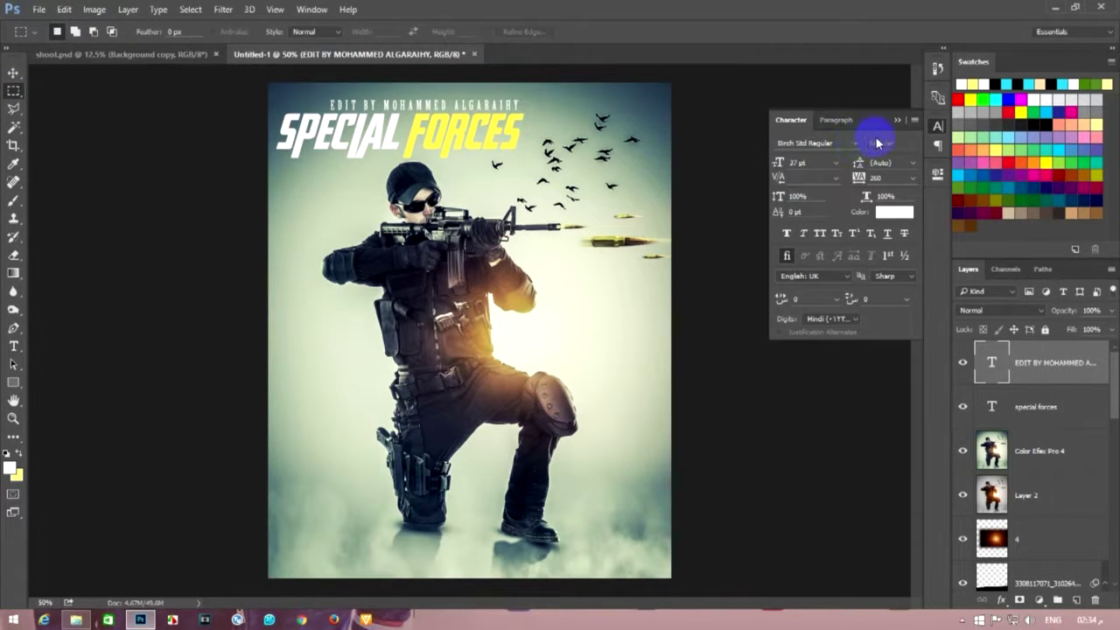
click(896, 123)
click(338, 260)
click(1001, 600)
click(913, 497)
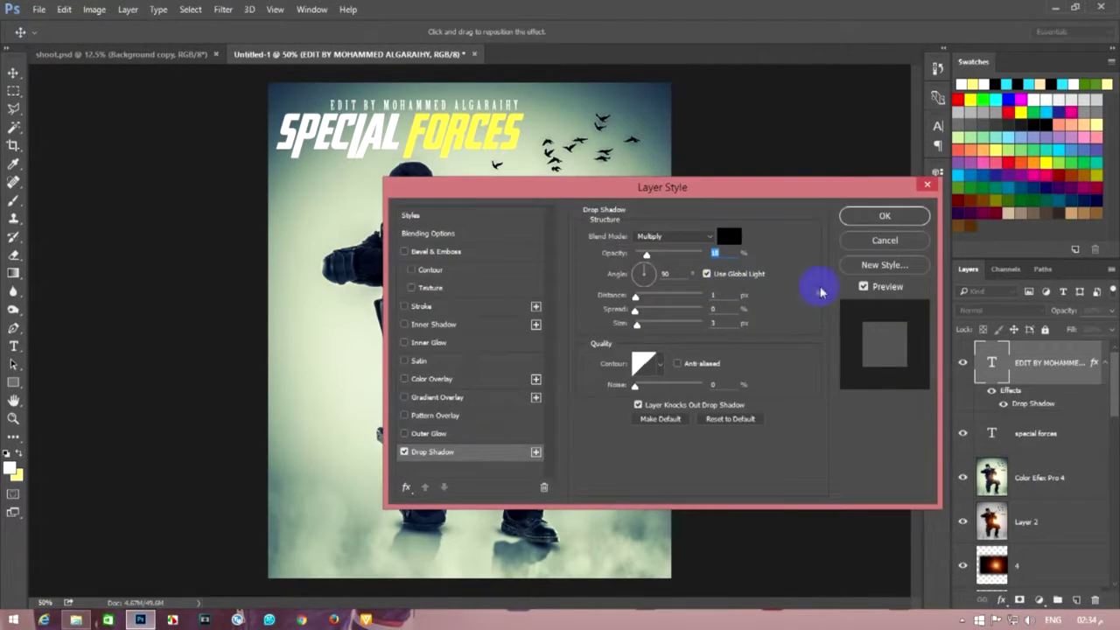
click(849, 215)
- Add a 21 px drop shadow to the SPECIAL FORCES title
click(1040, 433)
click(1001, 600)
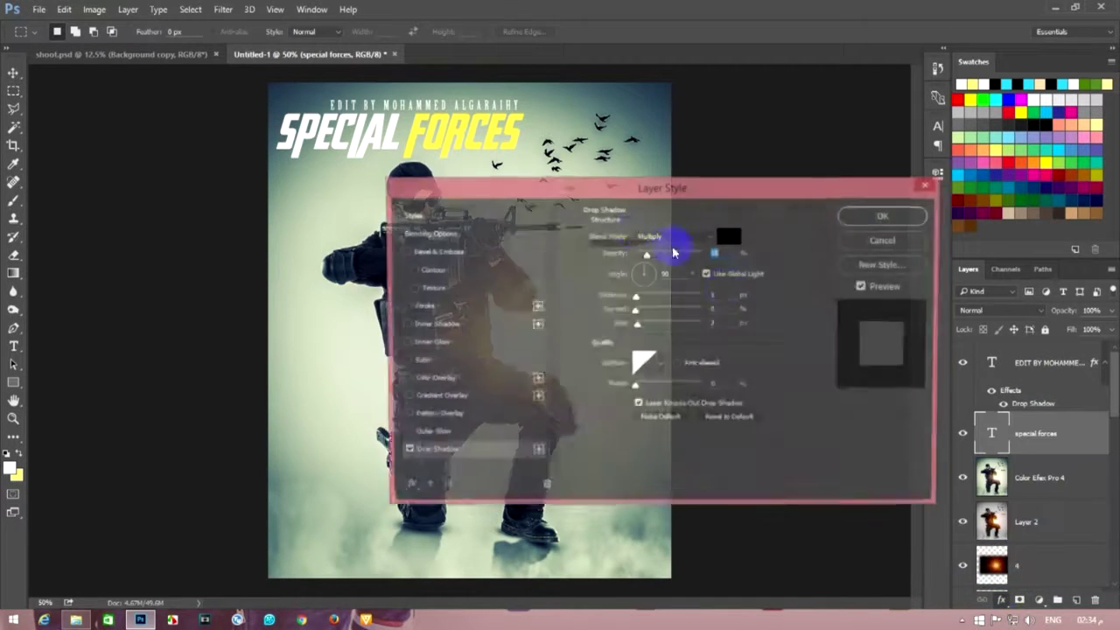
drag(636, 323, 646, 327)
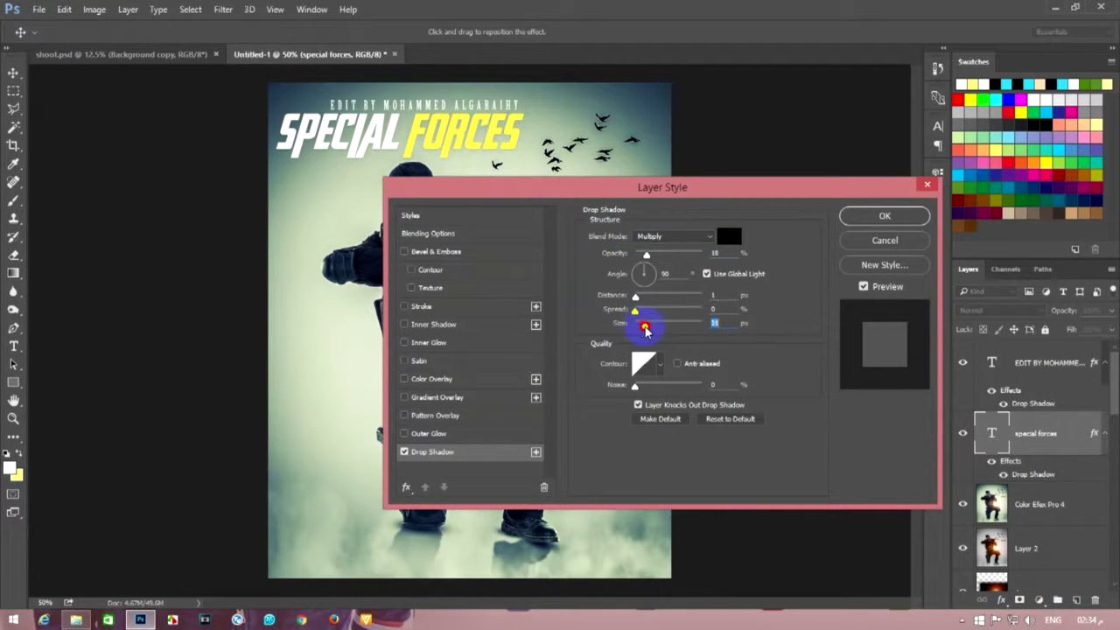
click(885, 215)
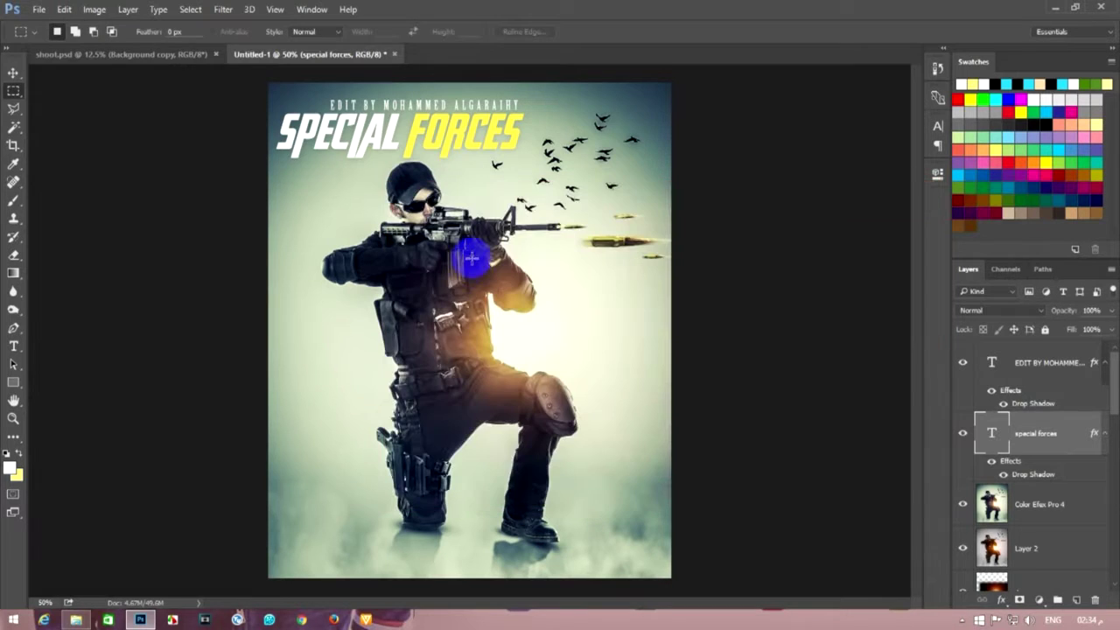
key(ctrl+minus)
key(ctrl+plus)
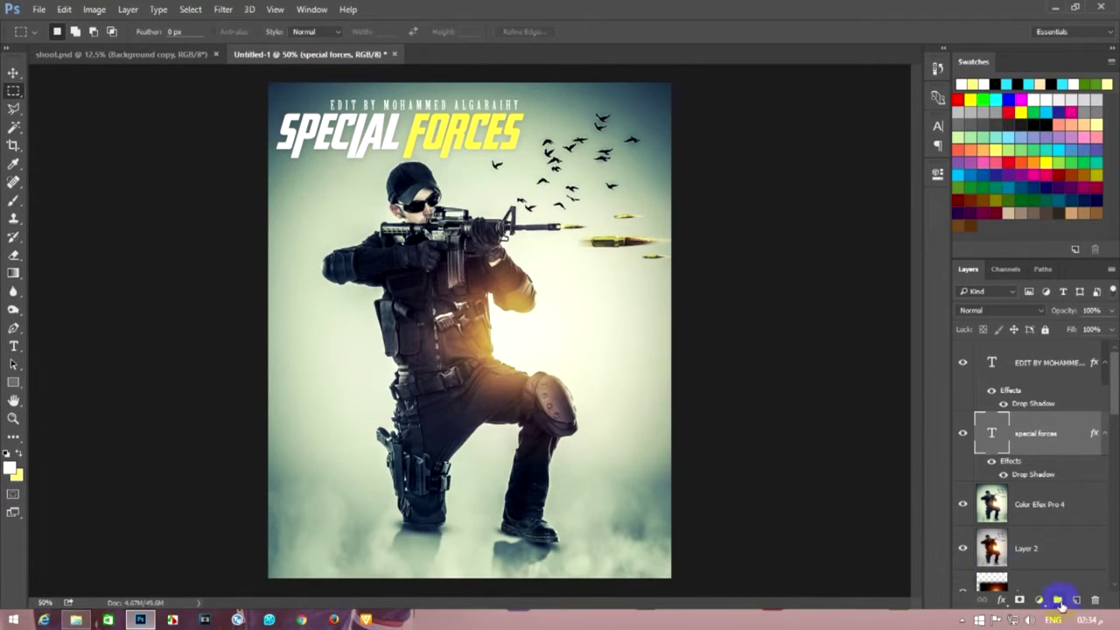